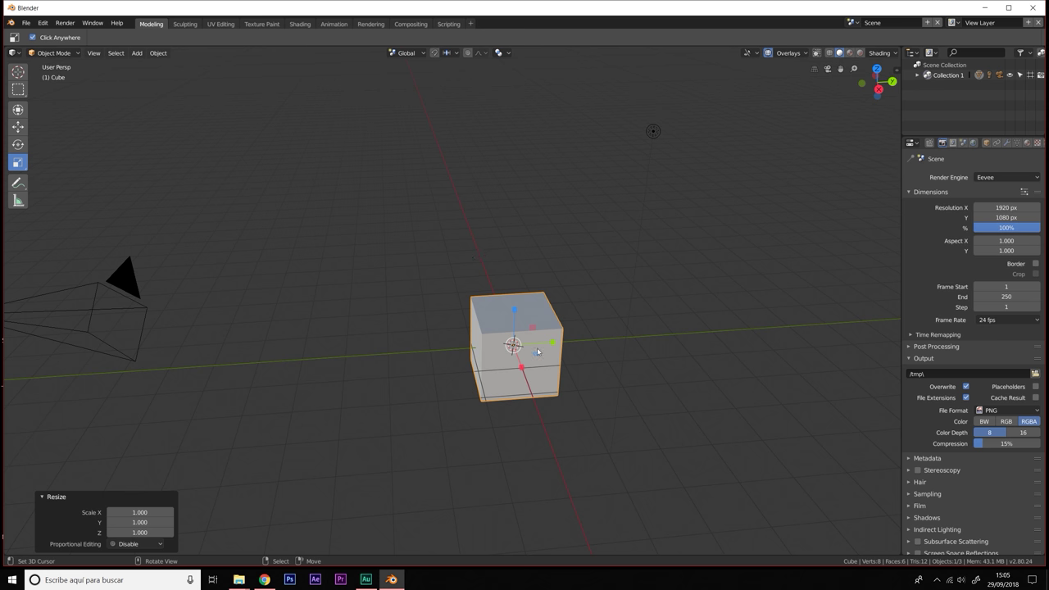
Step: Enable Click Anywhere and make Translate the active transform tool instead of Scale
mouse_move(540, 353)
middle_down()
mouse_move(564, 382)
mouse_move(558, 413)
mouse_move(593, 412)
mouse_move(581, 419)
middle_up()
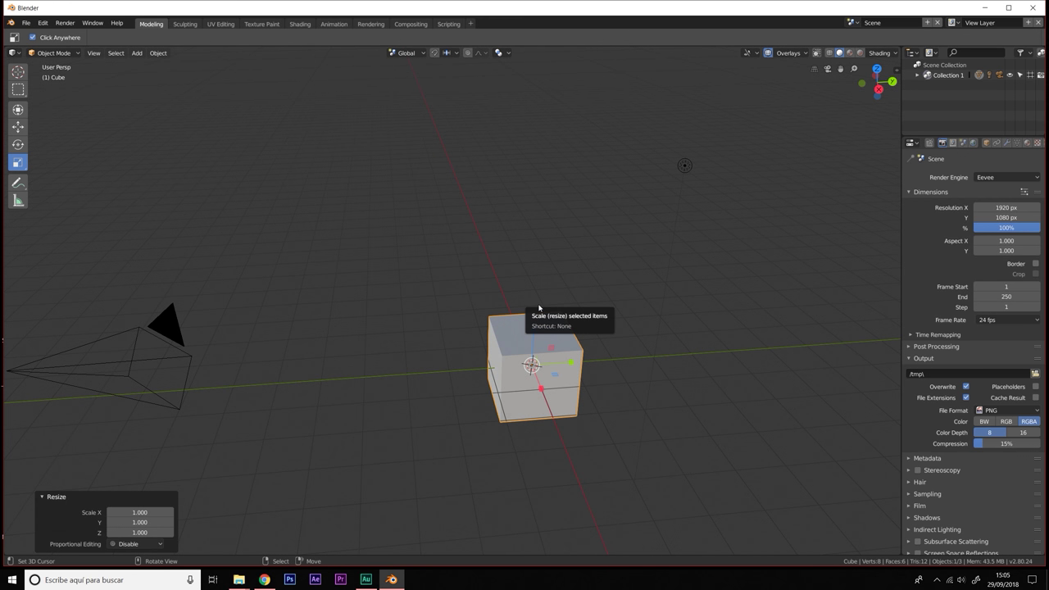
click(32, 37)
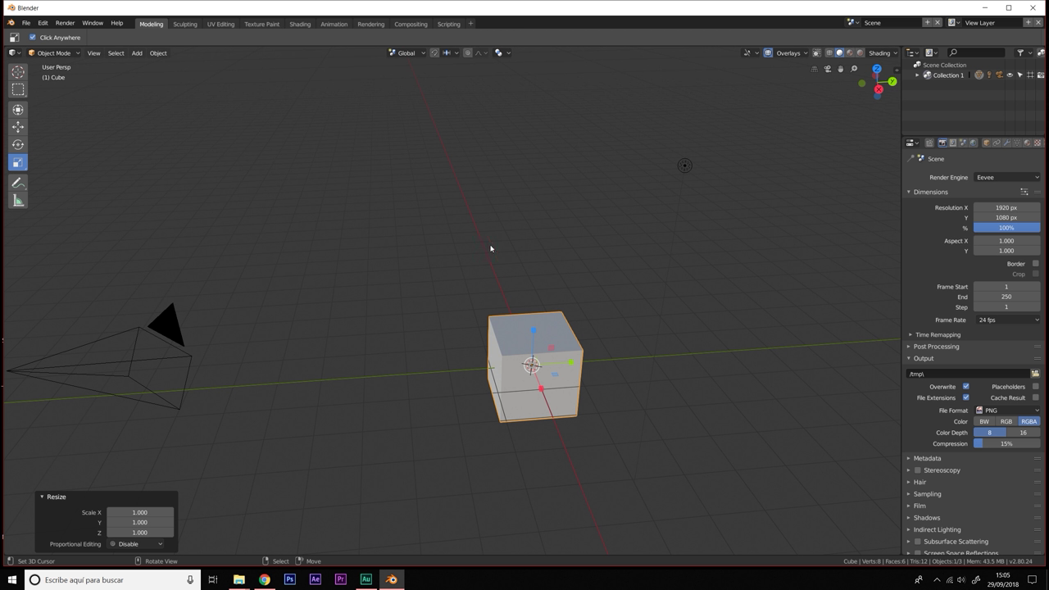
key(ctrl+grave)
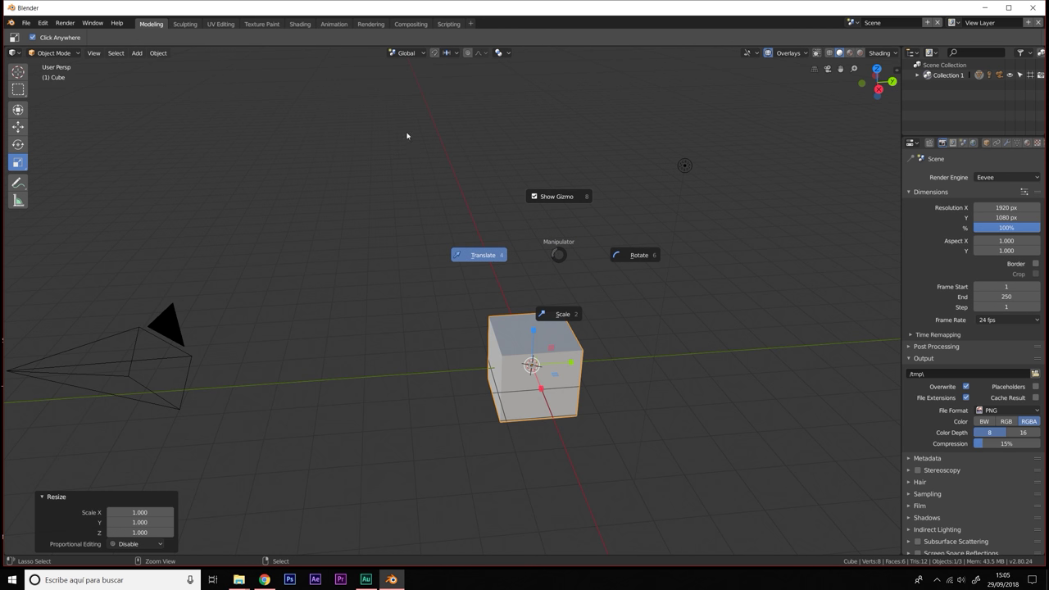
click(469, 220)
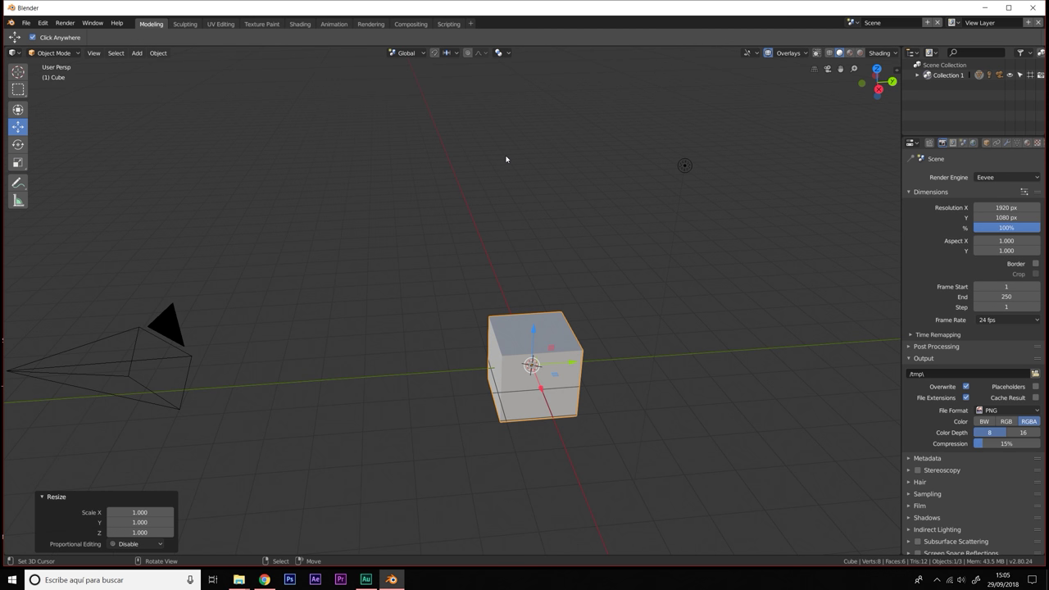
click(42, 22)
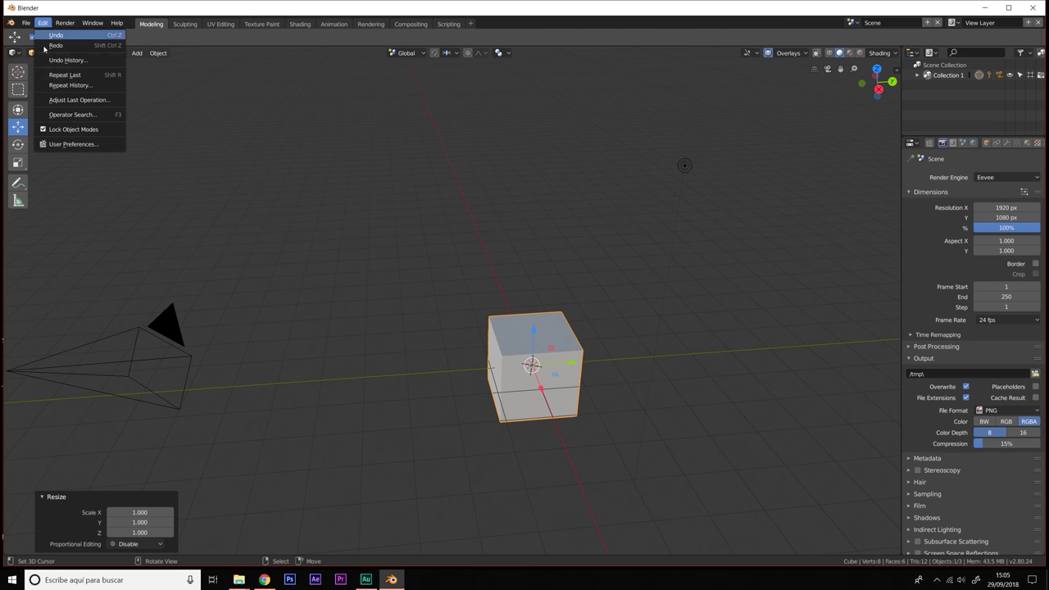
click(50, 145)
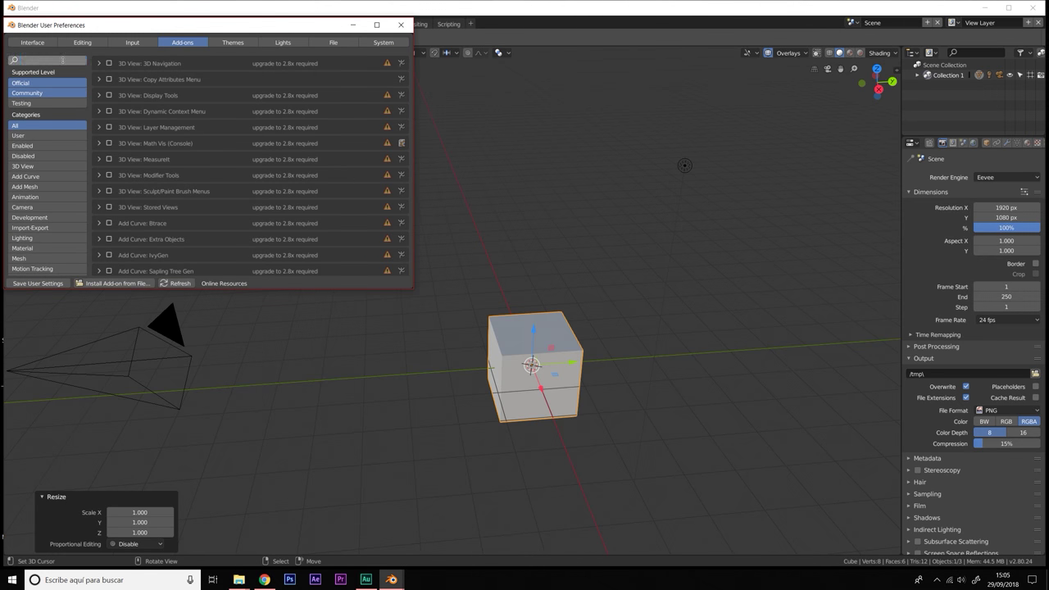
text(pie)
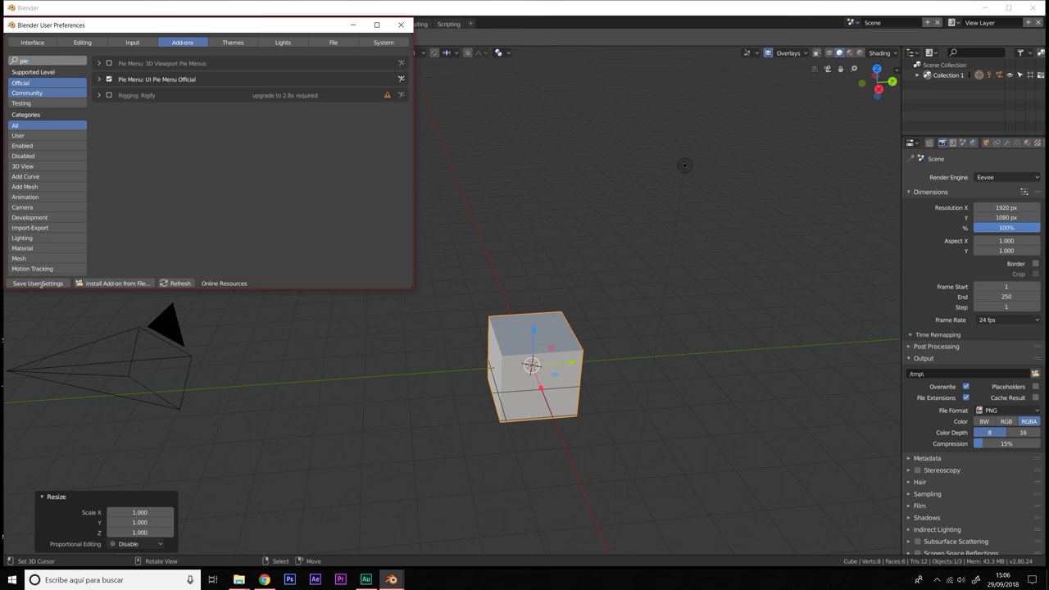
Step: Close the preferences and nudge the cube by X -3.18 mm, Y -2.94 cm, Z 0.39 mm
click(401, 25)
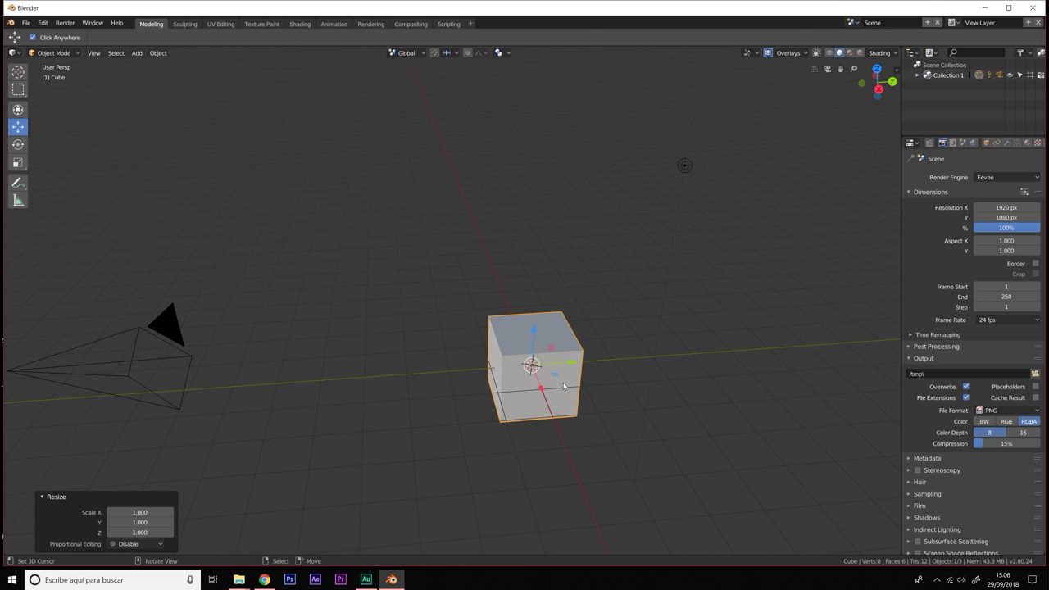
key(ctrl+space)
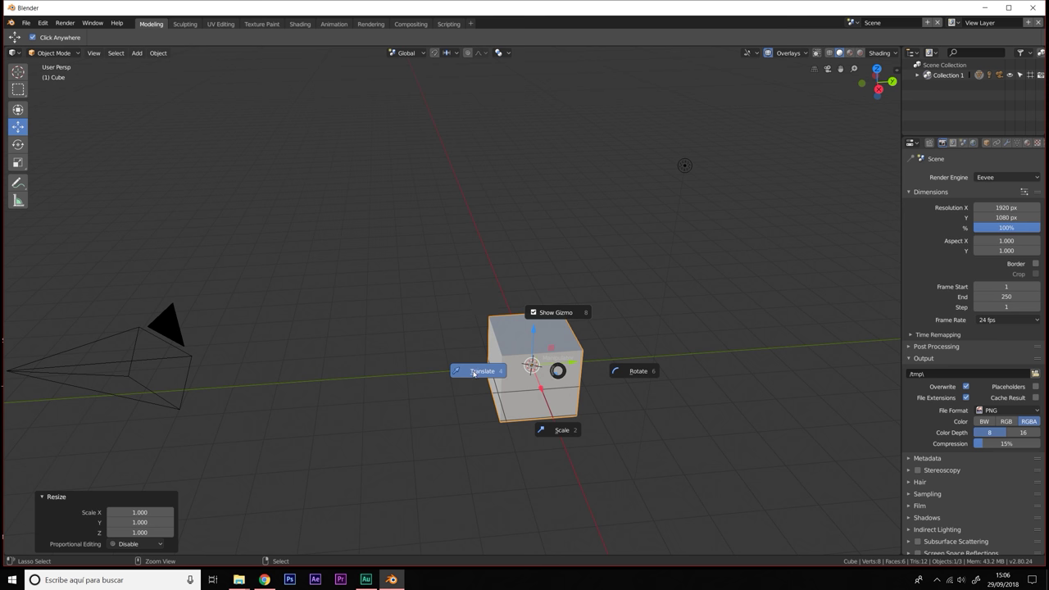
click(485, 302)
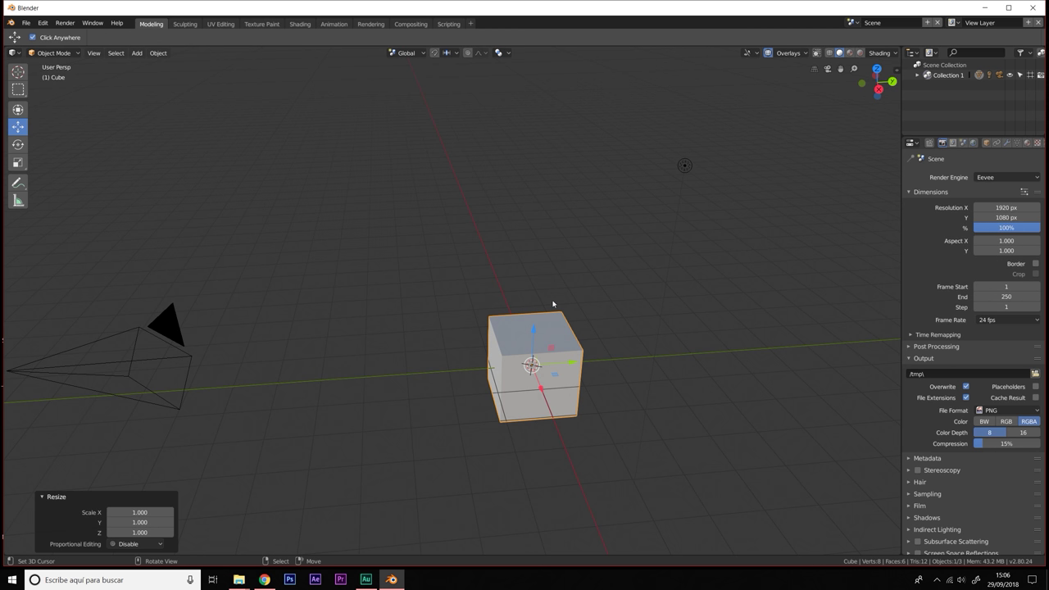
click(509, 256)
Step: Orbit and pan the view to recentre the cube
key(shift+space)
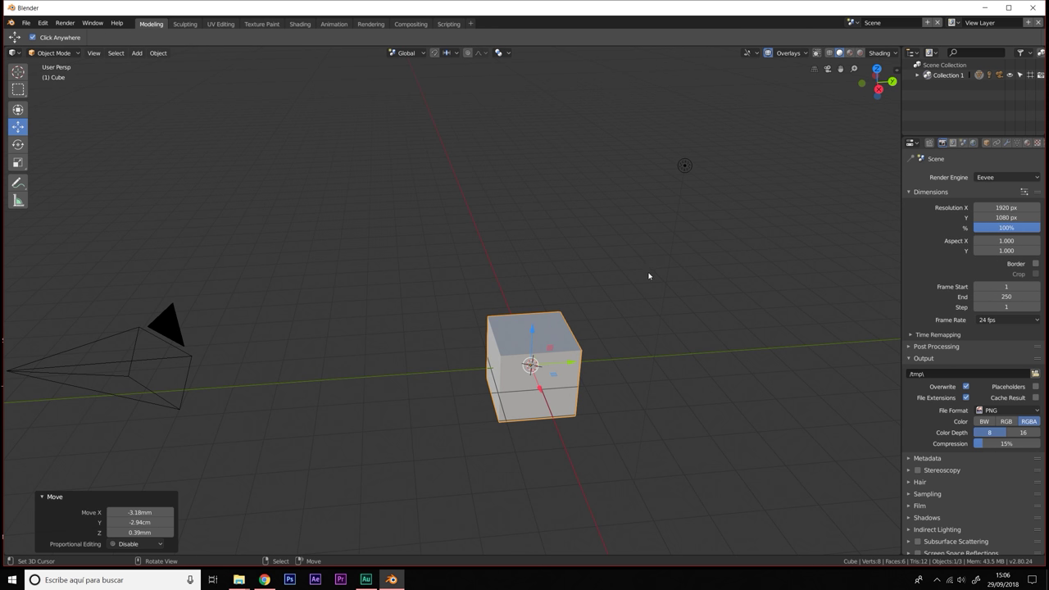
middle_drag(648, 277, 525, 237)
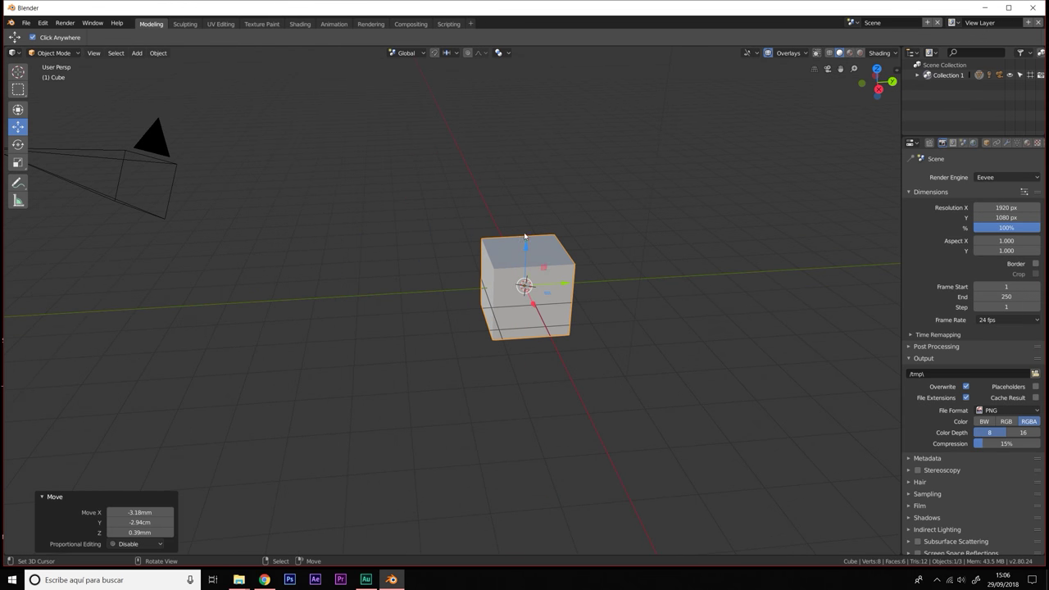
middle_drag(502, 313, 533, 284)
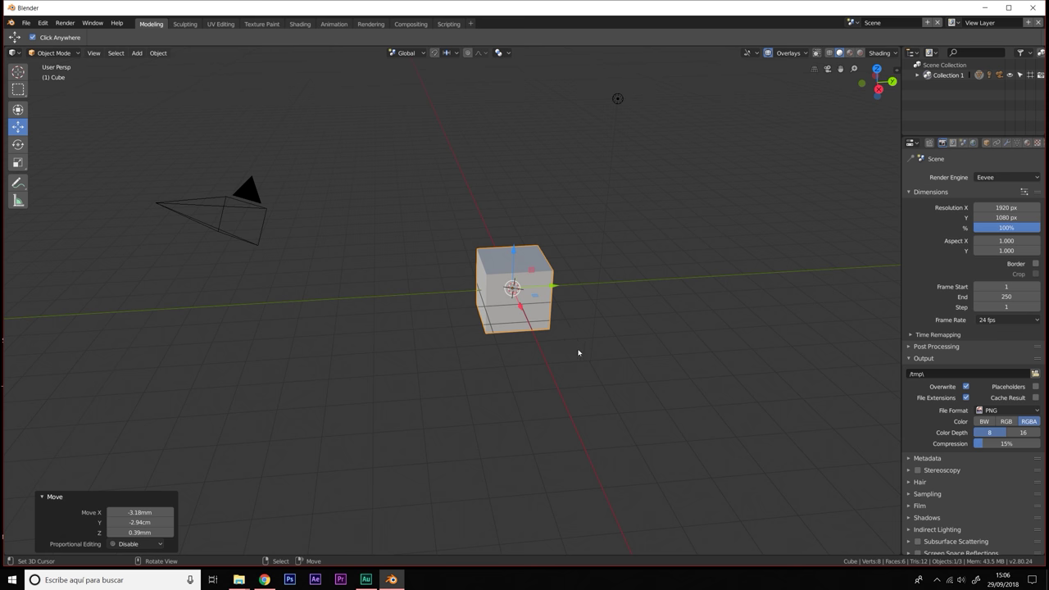
shift+middle_drag(554, 326, 538, 387)
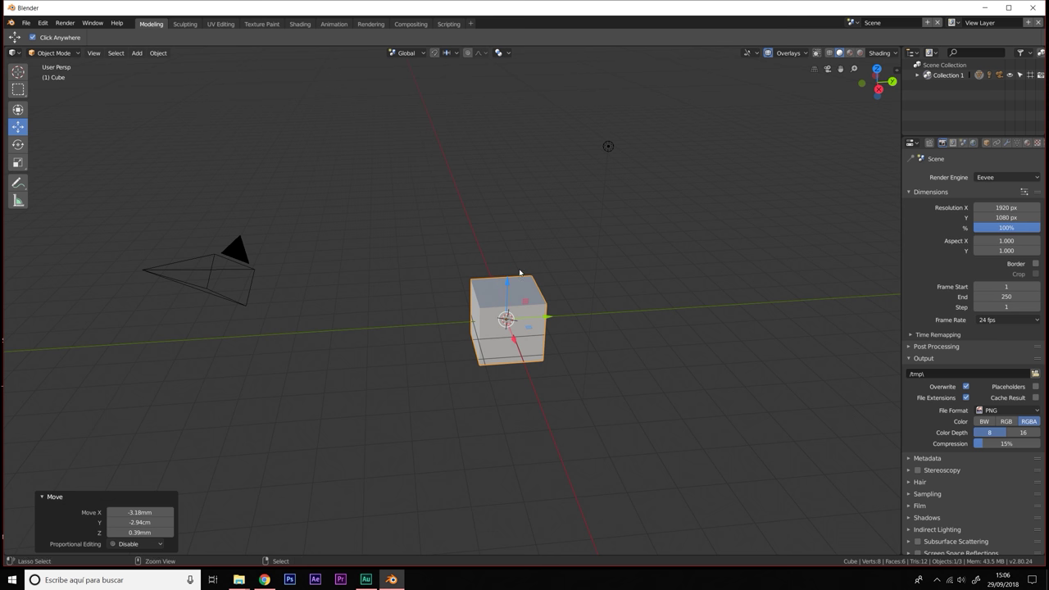
Step: Flatten the cube on Z, lengthen it on Y, then scale it uniformly to about 28
key(ctrl+grave)
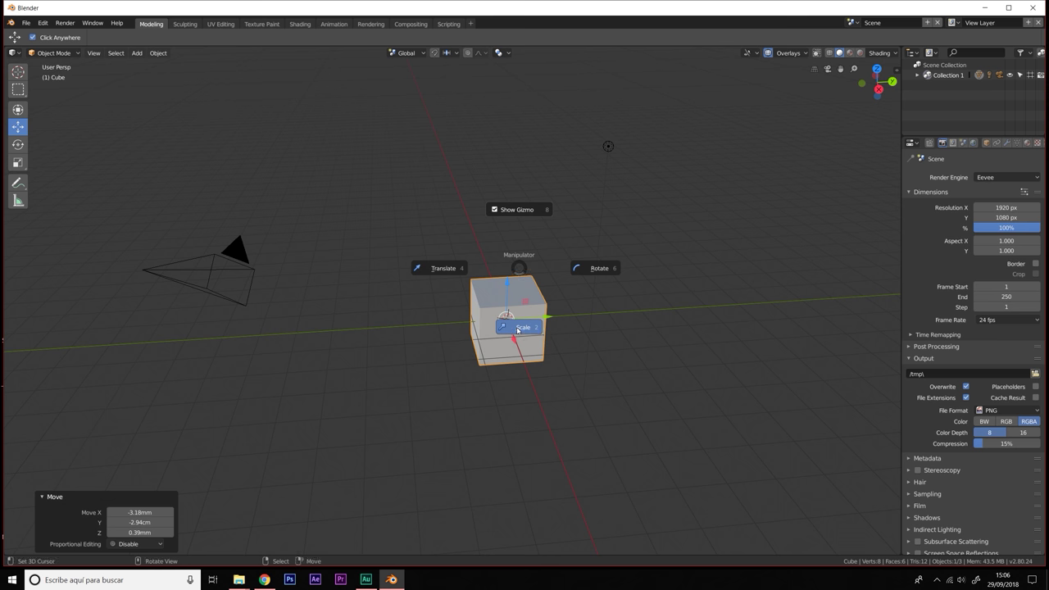
click(519, 329)
mouse_move(506, 283)
mouse_down()
mouse_move(513, 321)
mouse_move(676, 300)
mouse_up()
drag(508, 283, 509, 283)
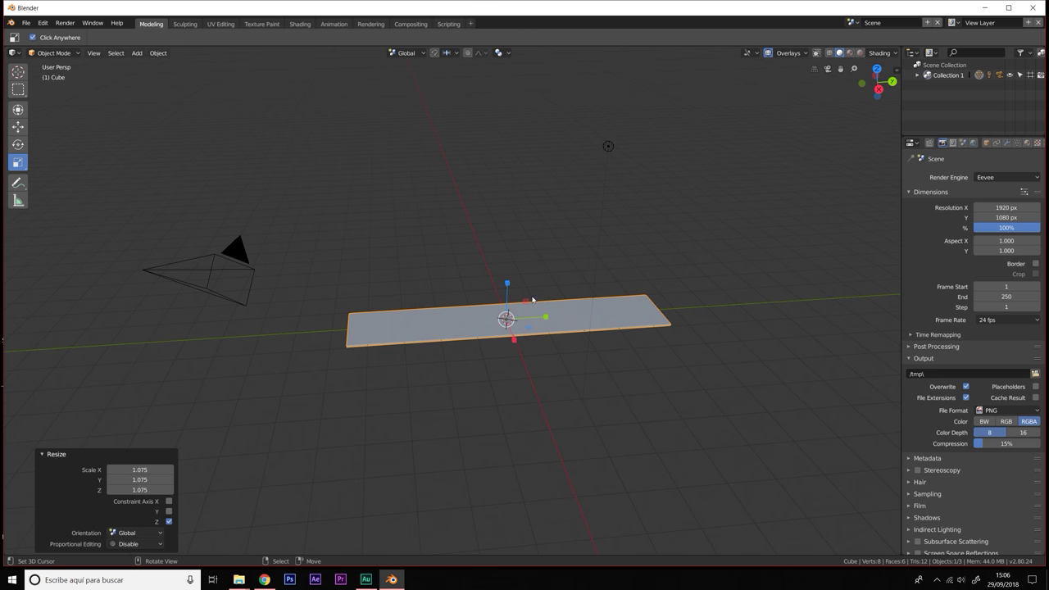
drag(544, 316, 628, 304)
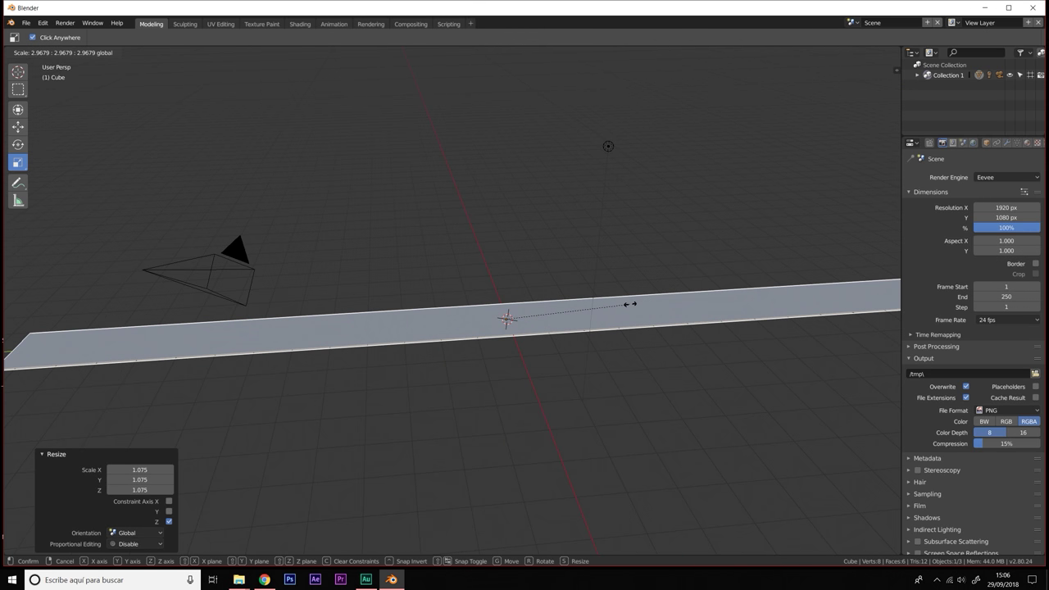
scroll(579, 317, down, 4)
drag(518, 310, 552, 303)
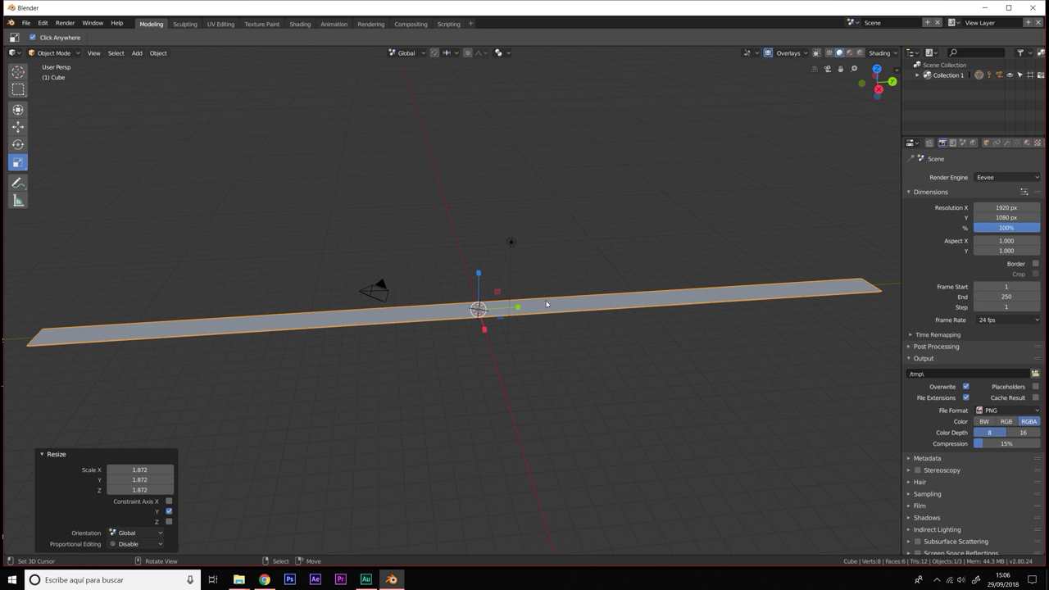
scroll(552, 304, down, 2)
mouse_move(480, 302)
mouse_down()
mouse_move(555, 122)
mouse_move(607, 298)
mouse_move(648, 385)
mouse_up()
click(647, 386)
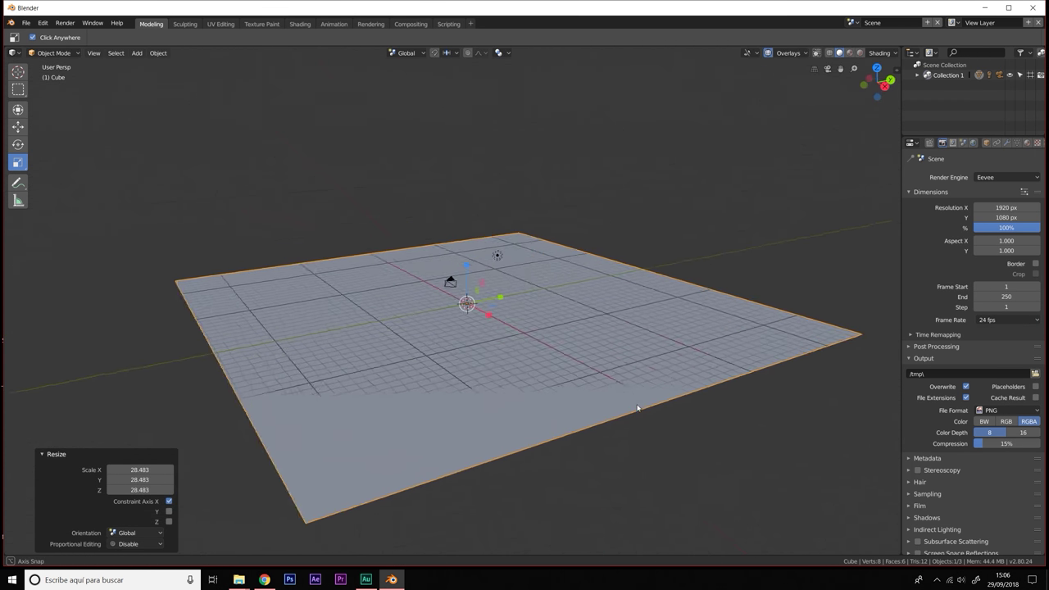
mouse_move(635, 410)
middle_down()
mouse_move(560, 407)
mouse_move(552, 328)
mouse_move(618, 340)
mouse_move(470, 405)
mouse_move(493, 376)
middle_up()
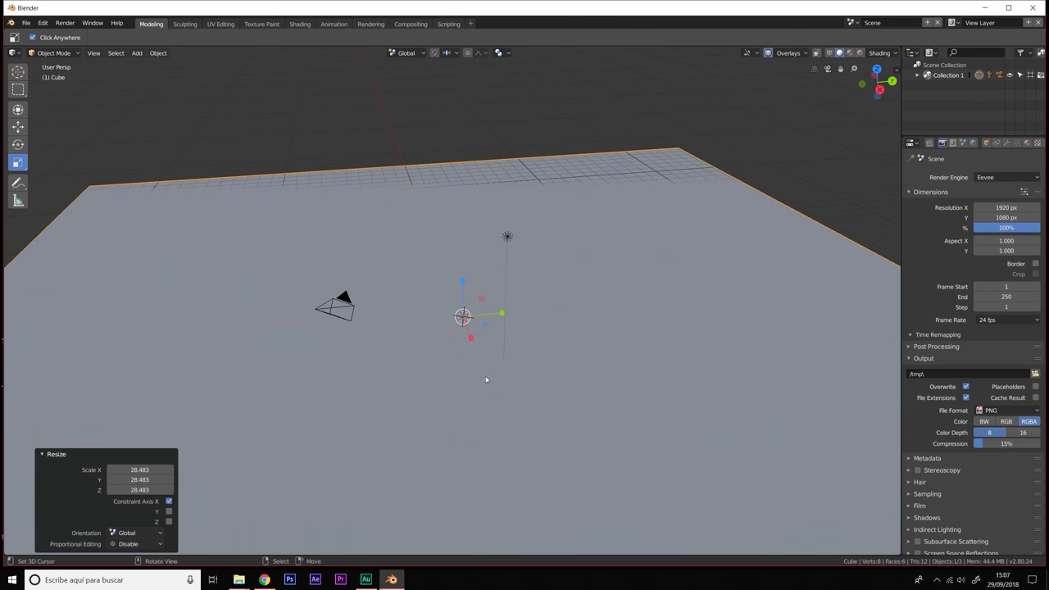
Step: Switch to Translate and raise the floor plane slightly along Z
key(ctrl+grave)
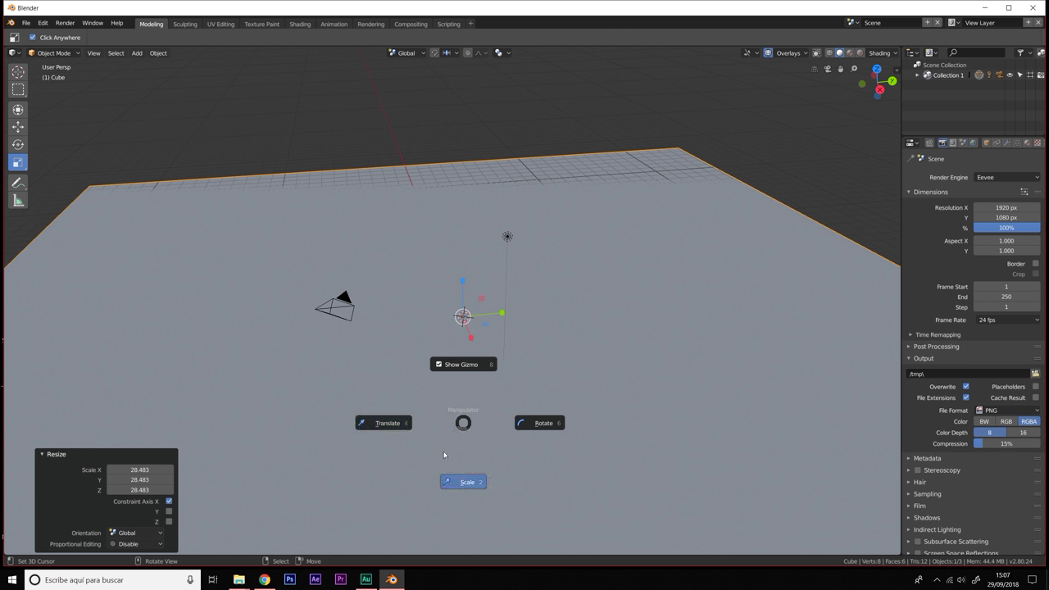
click(402, 408)
drag(462, 282, 461, 272)
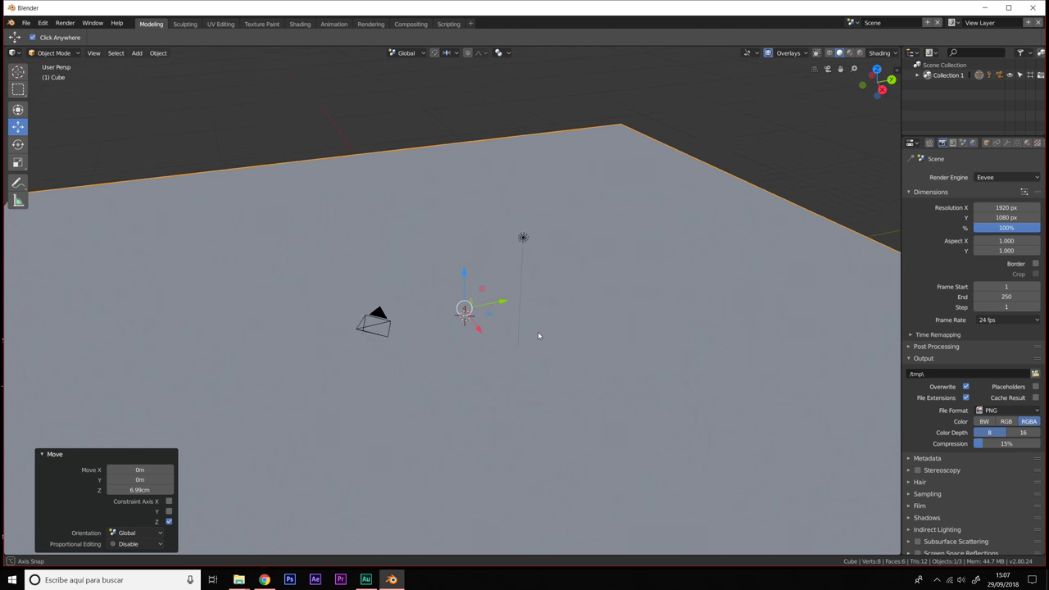
mouse_move(464, 278)
middle_down()
mouse_move(538, 331)
mouse_move(509, 320)
middle_up()
click(504, 224)
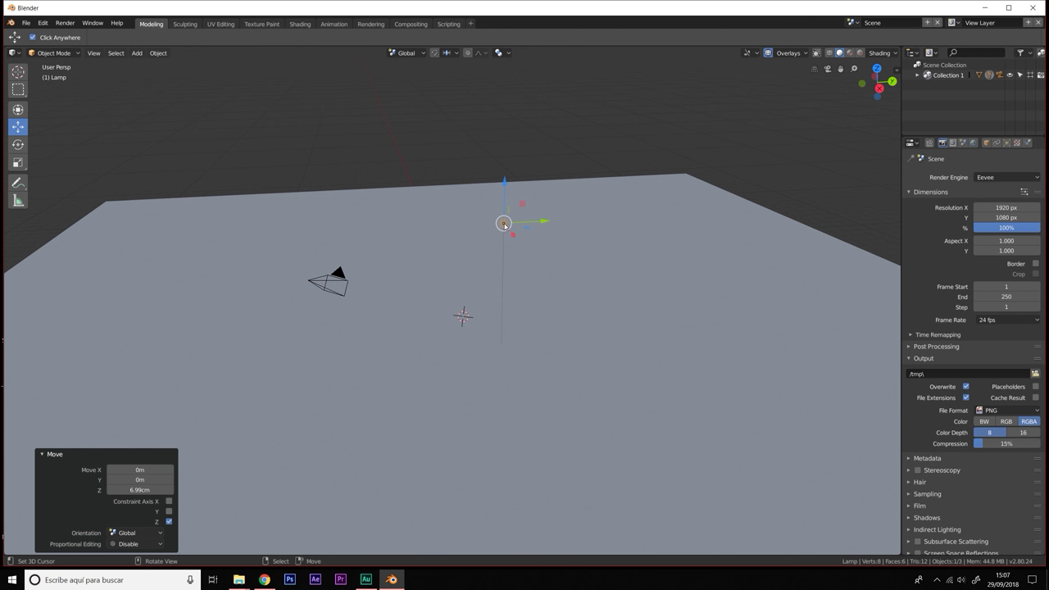
click(339, 276)
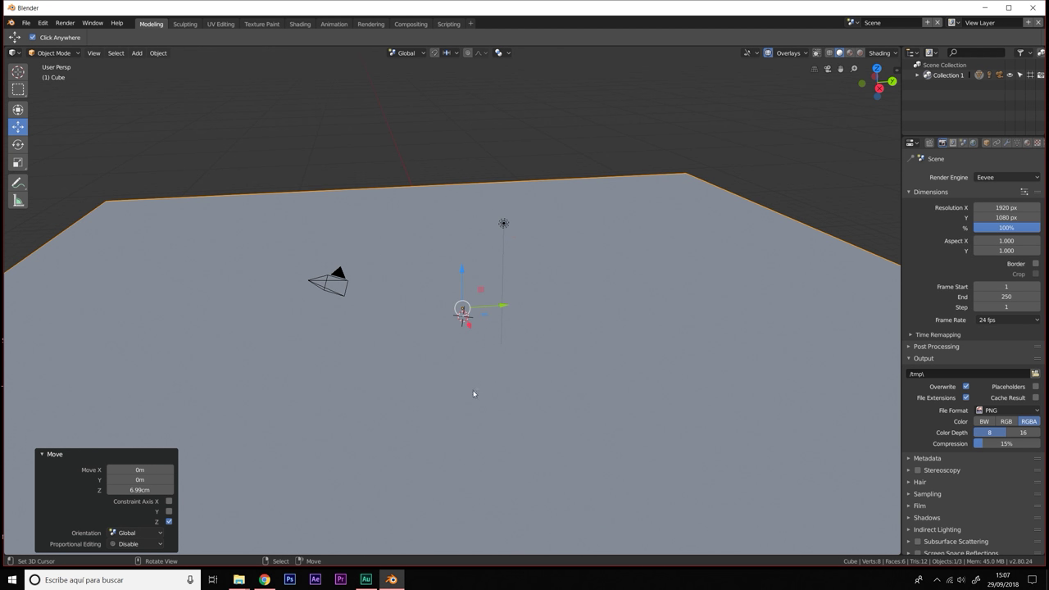
Step: Add a new mesh cube, Cube.001, and lift it above the floor plane
scroll(465, 387, up, 1)
scroll(515, 389, up, 2)
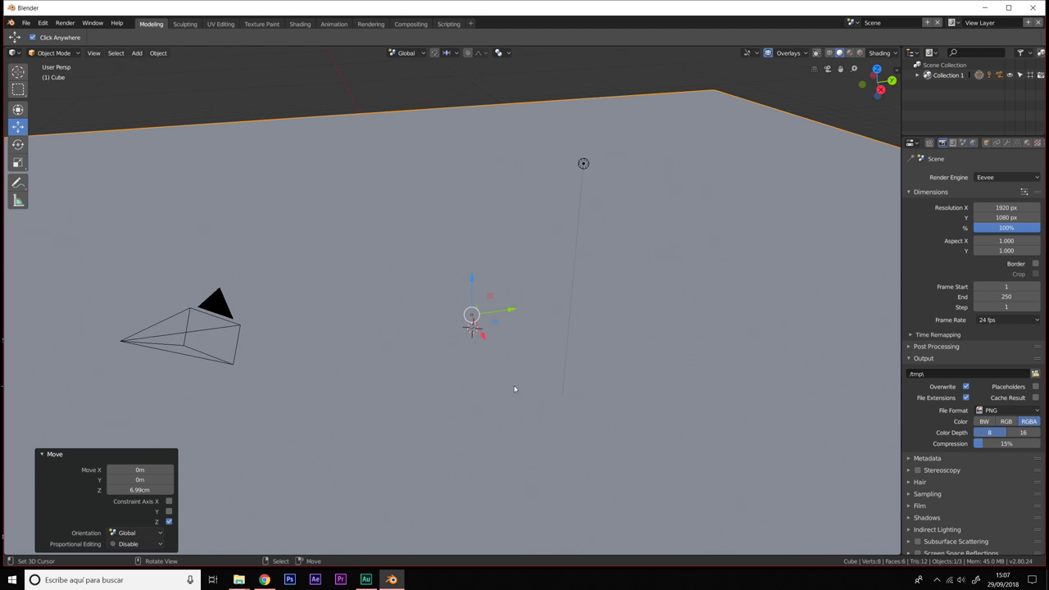
key(shift+a)
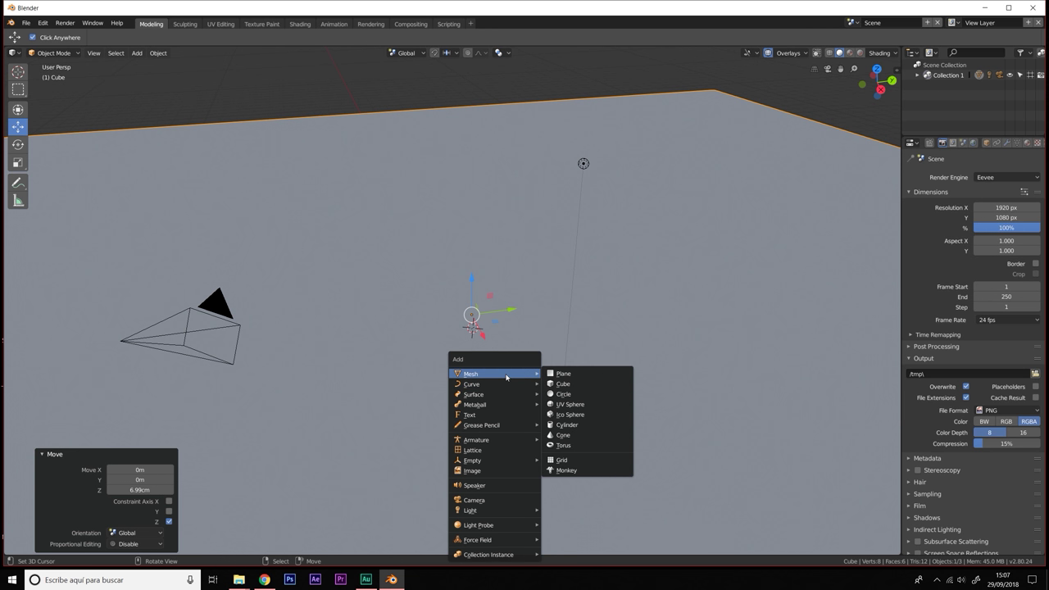
click(571, 383)
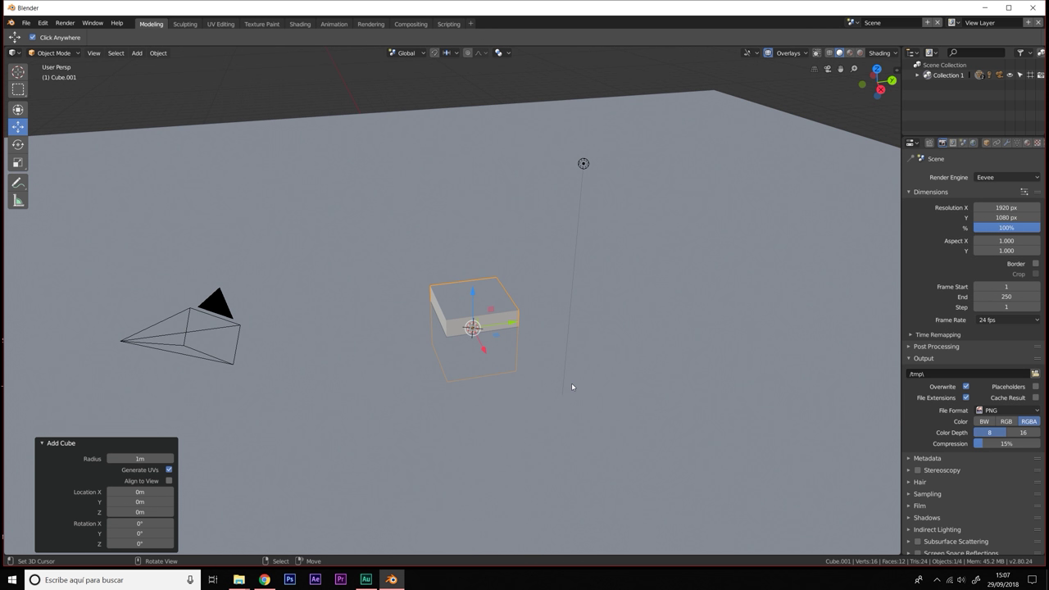
drag(473, 300, 474, 231)
key(KP_Decimal)
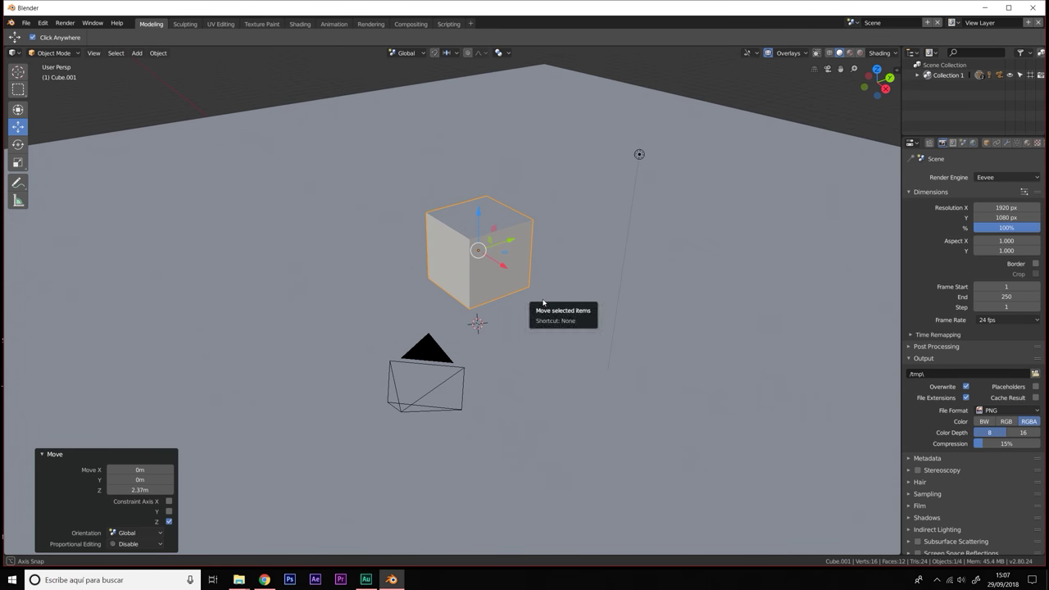
right_click(526, 296)
click(400, 354)
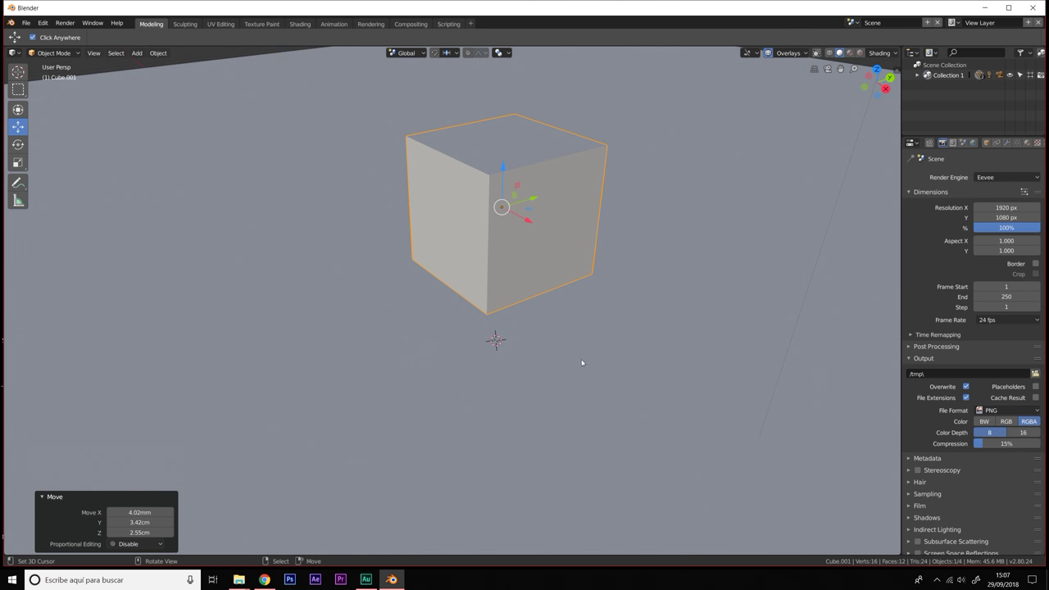
mouse_move(582, 363)
middle_down()
mouse_move(550, 363)
mouse_move(464, 238)
middle_up()
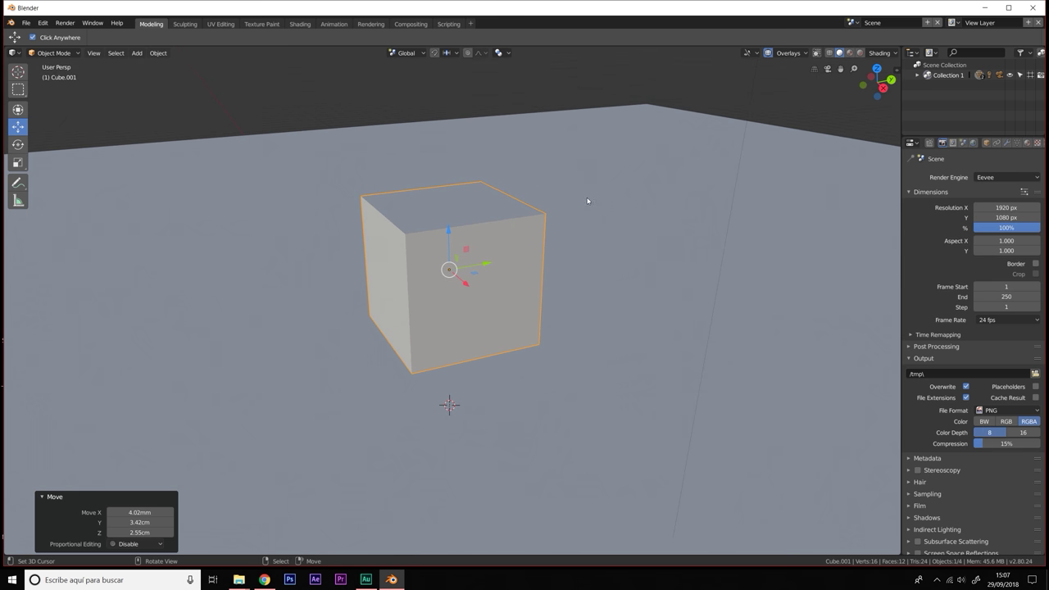
click(47, 54)
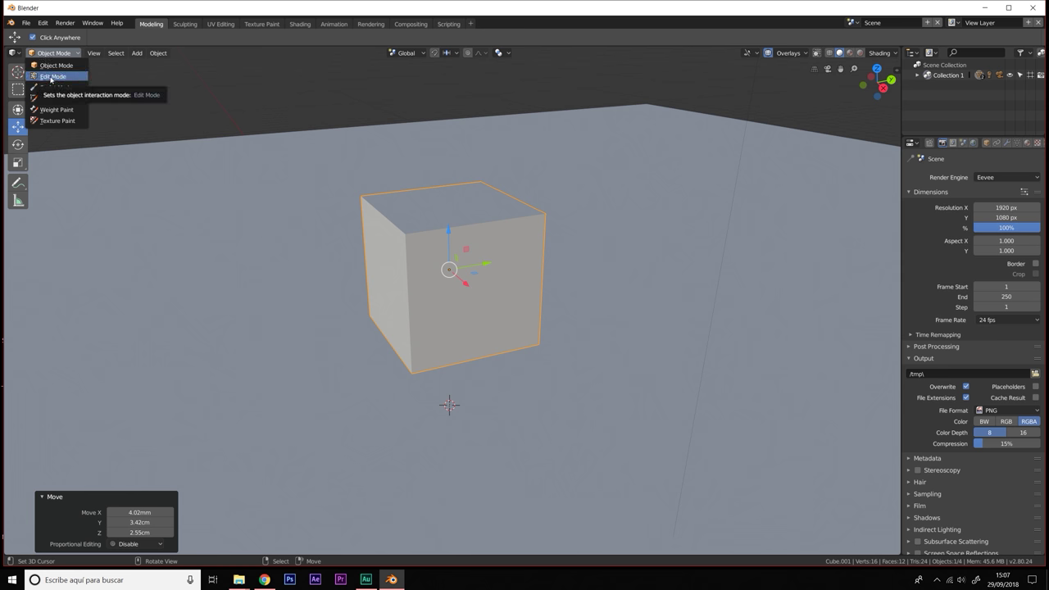
Step: Put Cube.001 into Edit Mode and widen the Properties and Outliner area
click(52, 77)
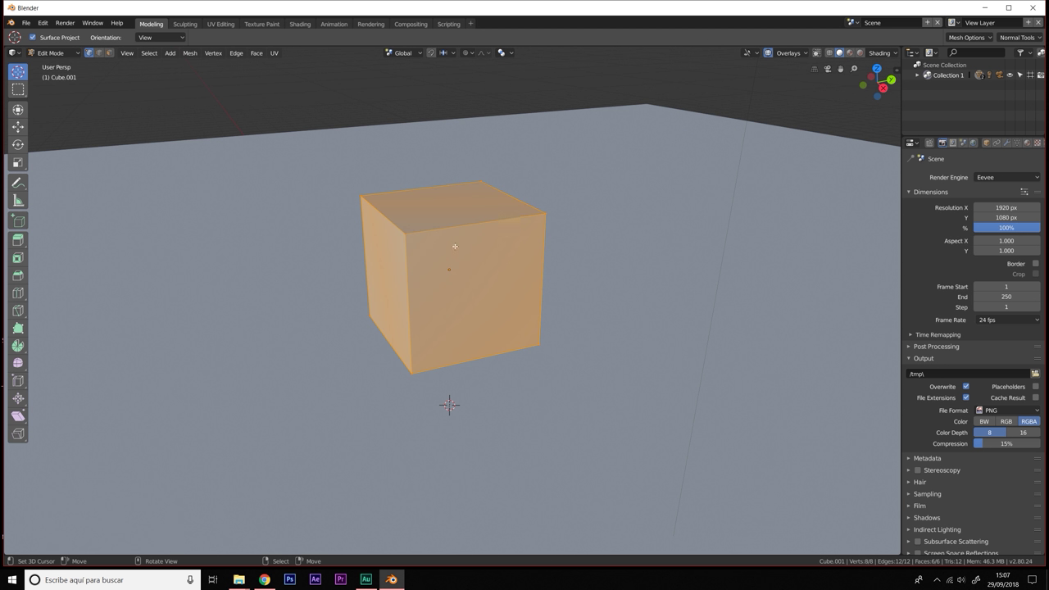
middle_drag(419, 231, 252, 257)
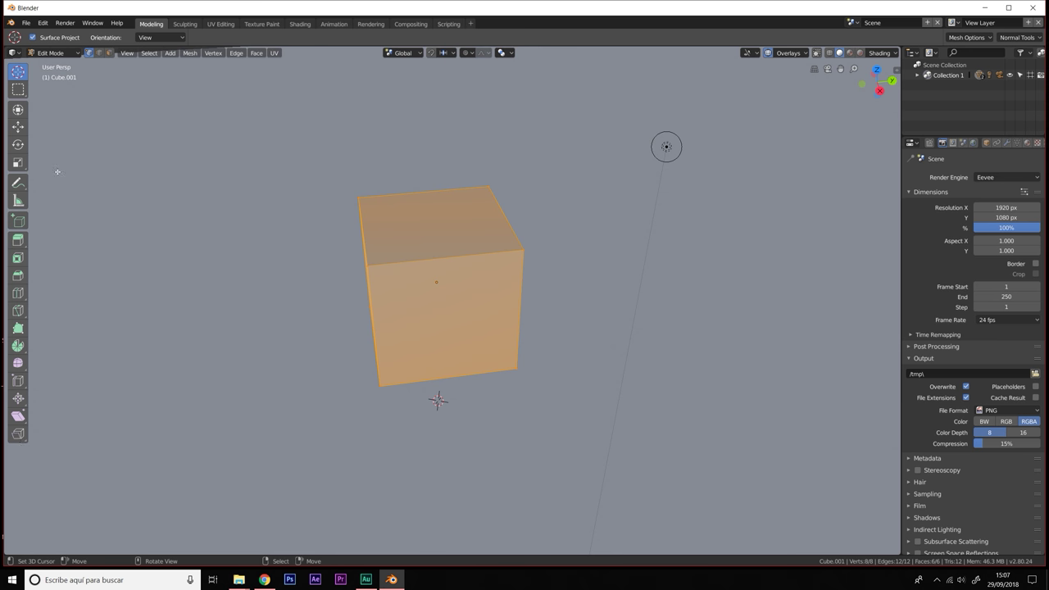
middle_drag(487, 215, 452, 256)
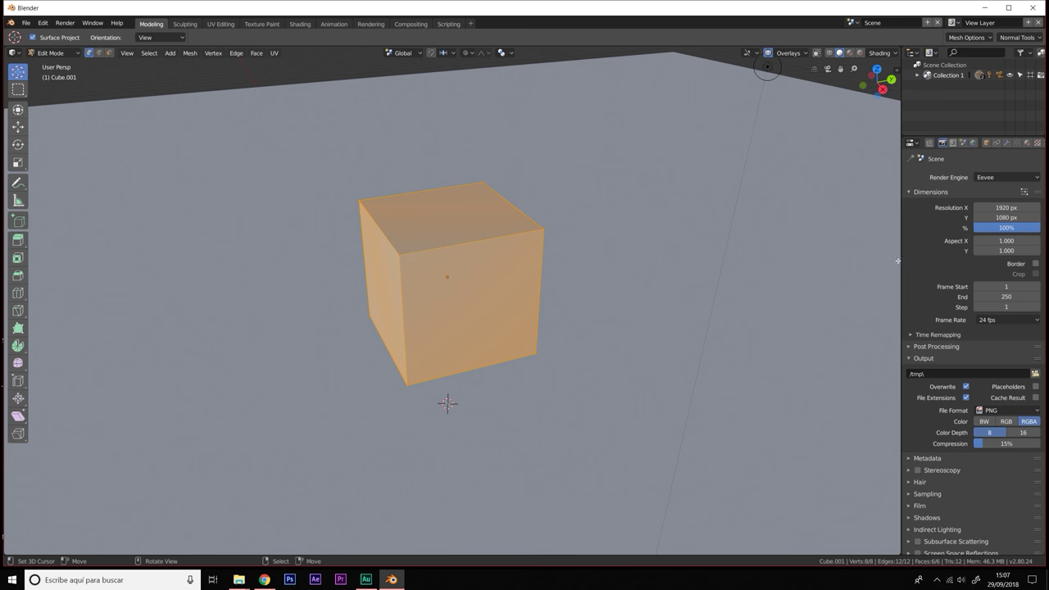
drag(901, 260, 840, 260)
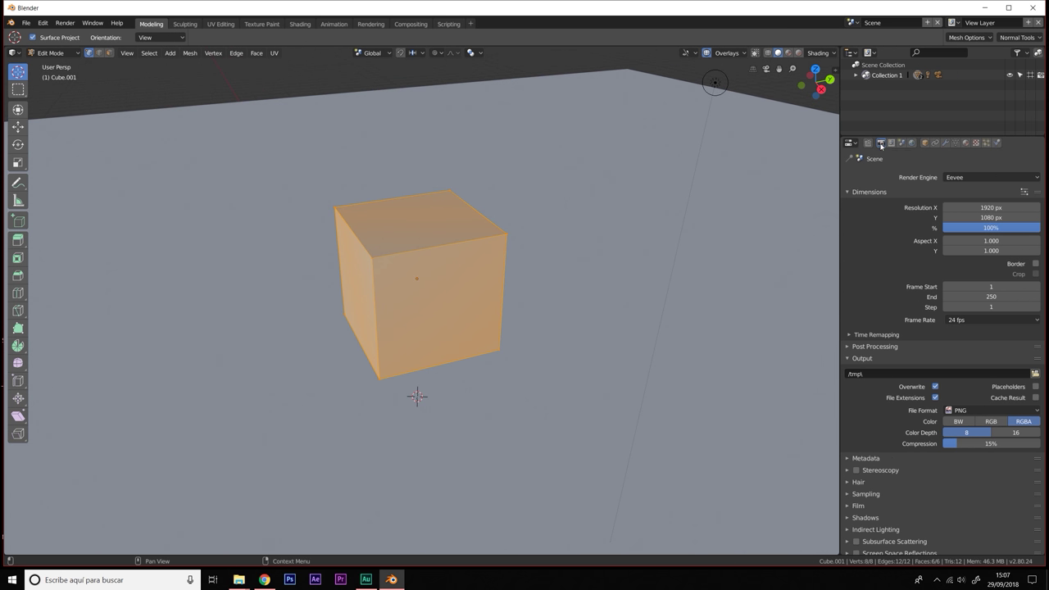
scroll(953, 445, down, 2)
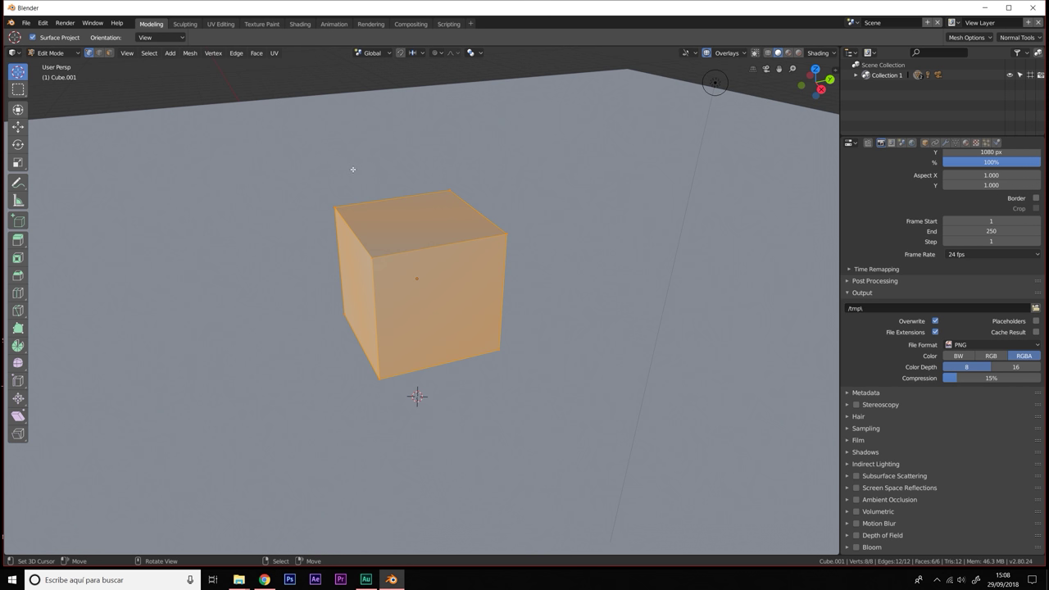
Step: Subdivide Cube.001's mesh twice so each face becomes a 4×4 grid
right_click(270, 114)
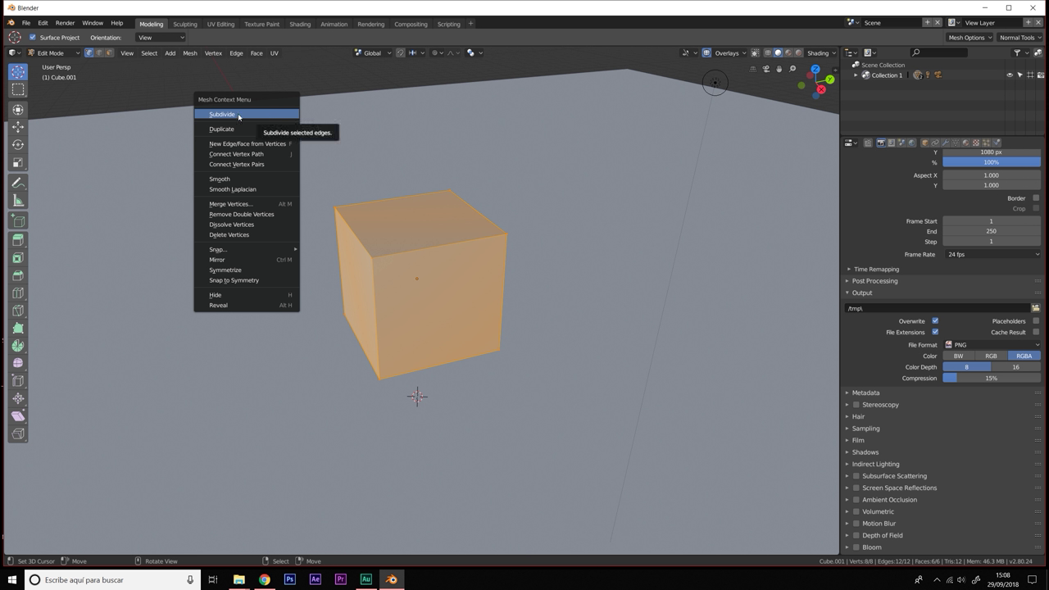
click(239, 115)
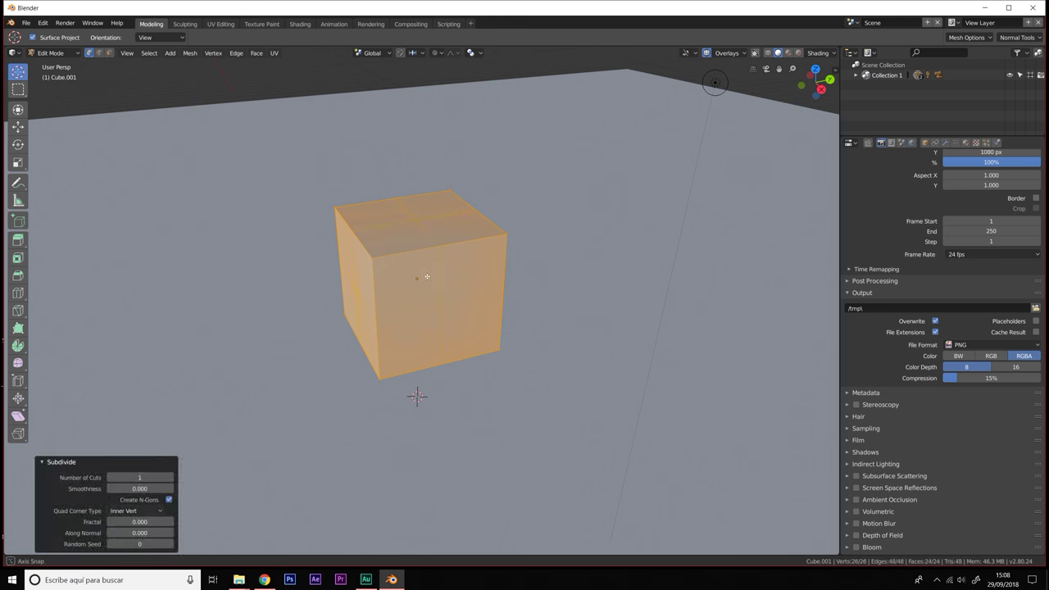
mouse_move(426, 324)
middle_down()
mouse_move(400, 248)
mouse_move(169, 145)
middle_up()
right_click(402, 241)
click(402, 238)
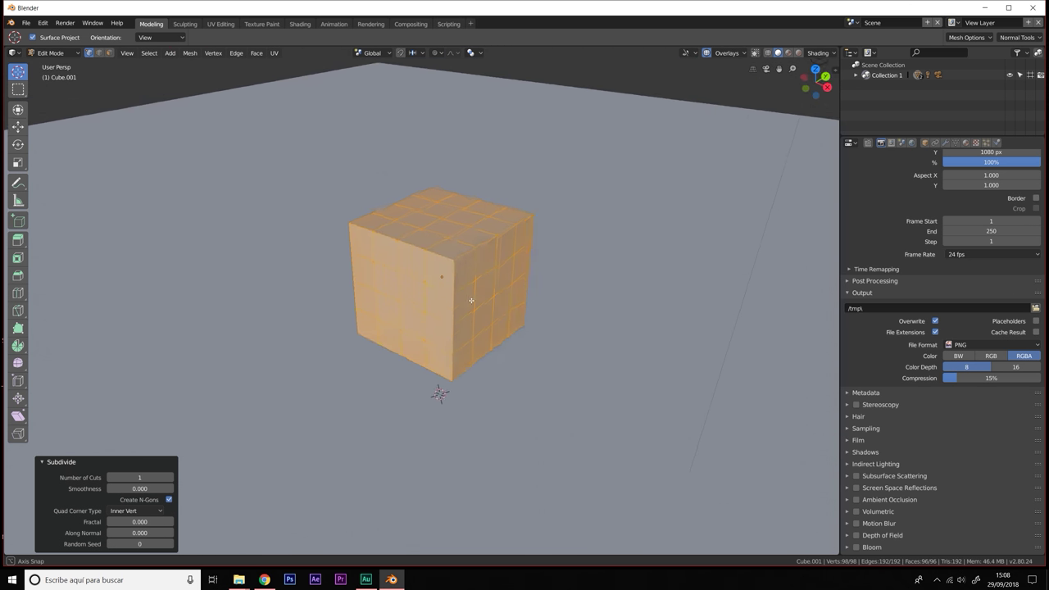
Step: Return to Object Mode and show the Modifiers tab in Properties
click(48, 54)
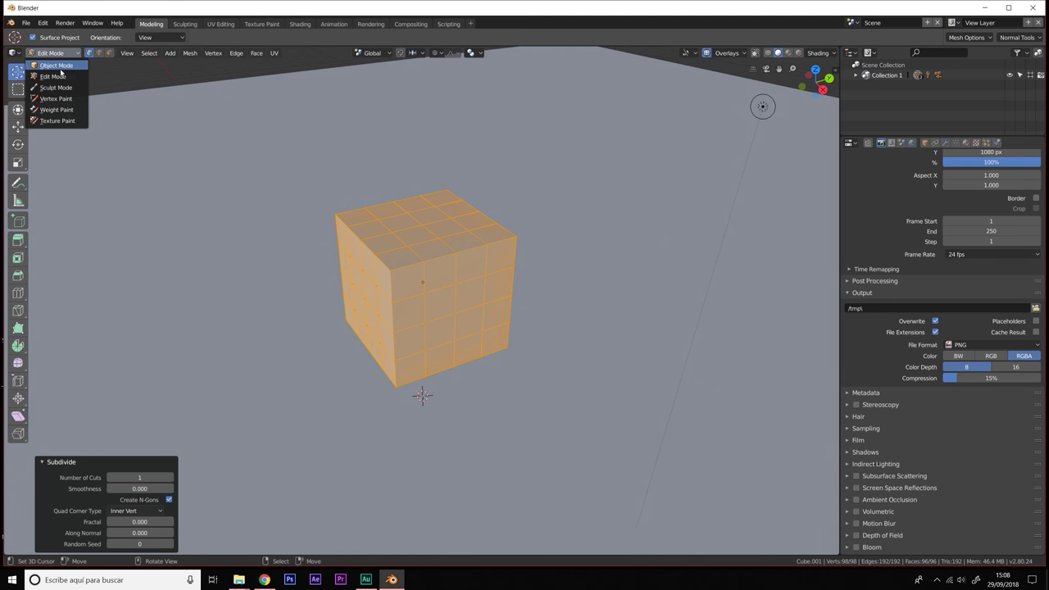
click(59, 68)
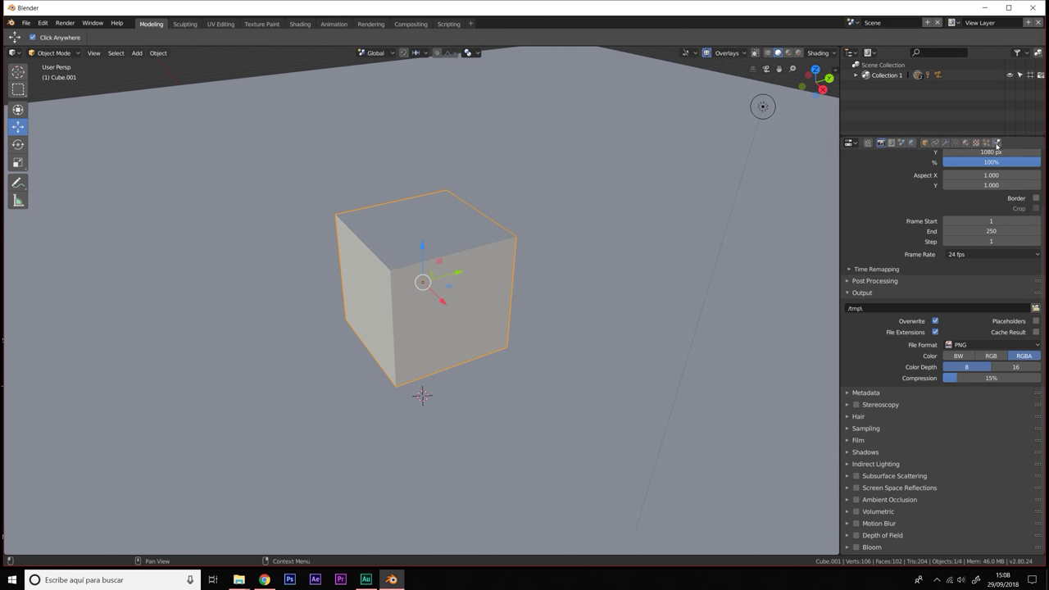
click(946, 144)
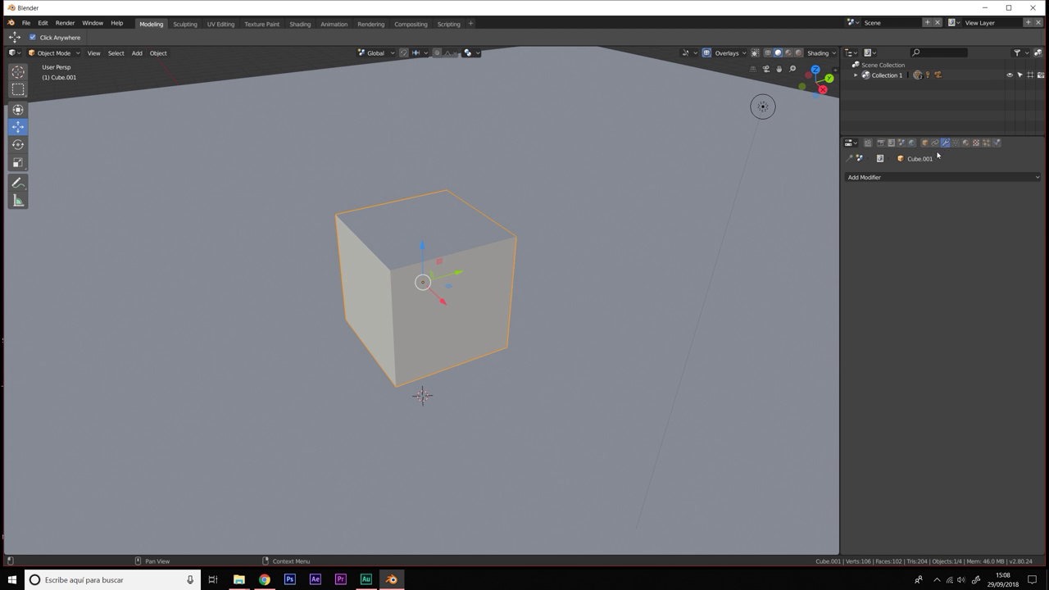
Step: Add a Subdivision Surface modifier to Cube.001 with viewport level 3
click(889, 179)
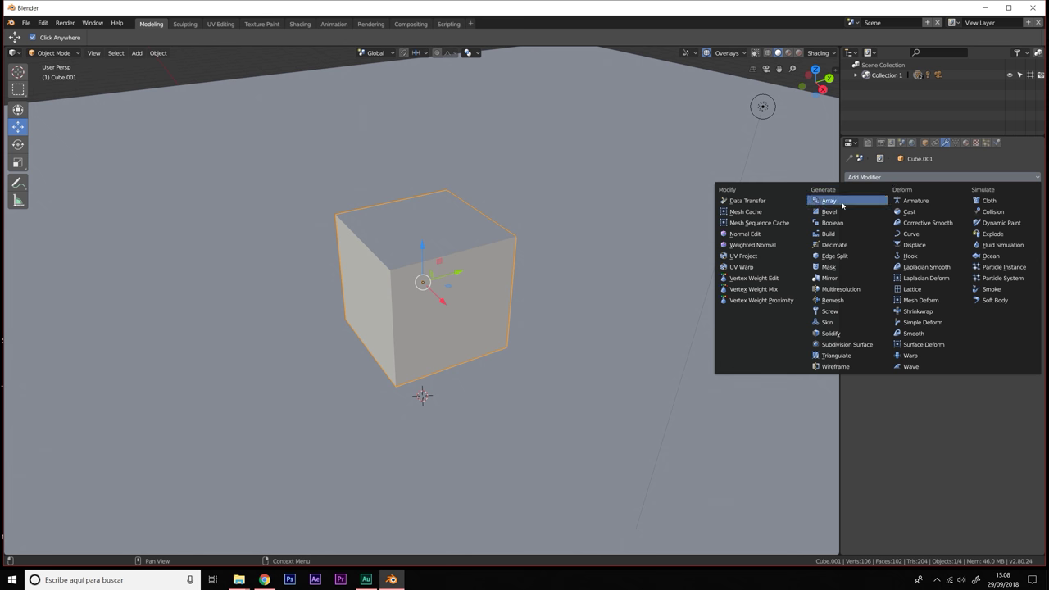
click(830, 345)
scroll(389, 279, up, 5)
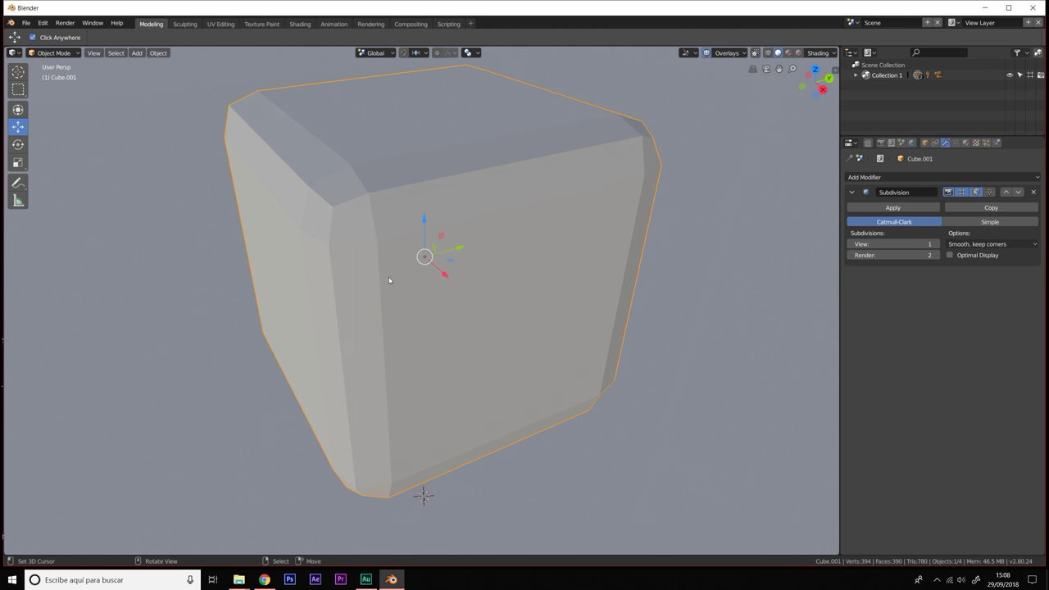
mouse_move(389, 278)
middle_down()
mouse_move(443, 320)
mouse_move(415, 253)
mouse_move(300, 186)
middle_up()
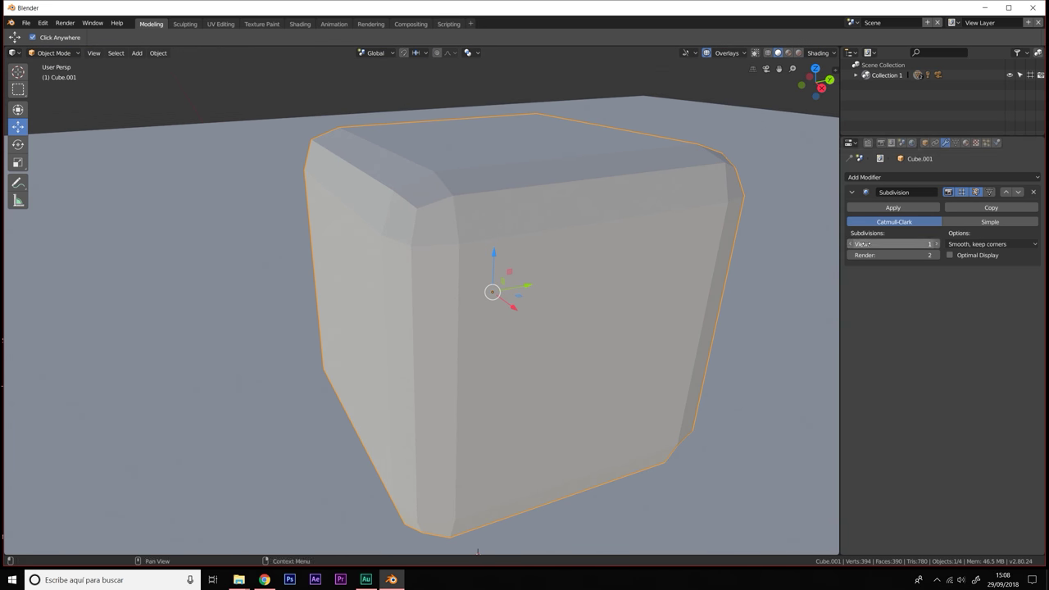
click(938, 244)
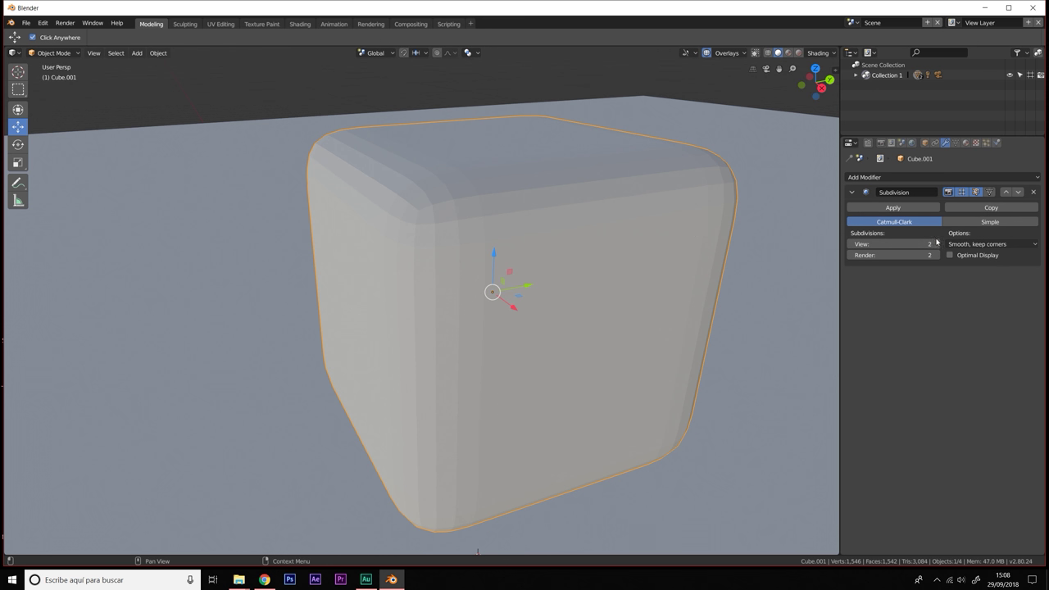
click(937, 244)
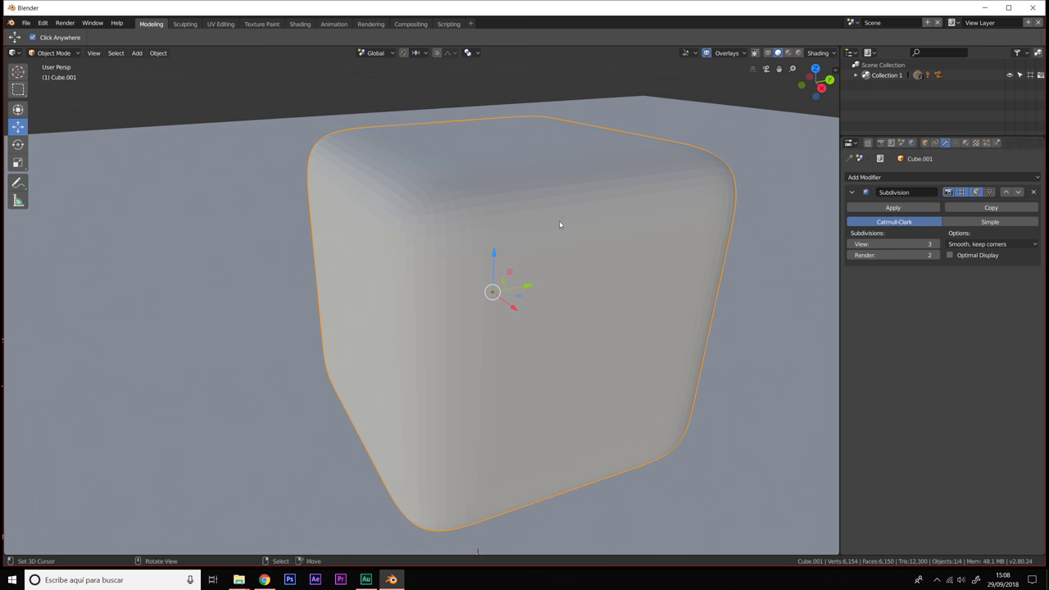
scroll(560, 224, down, 3)
scroll(535, 251, down, 2)
scroll(435, 291, up, 6)
scroll(445, 292, up, 3)
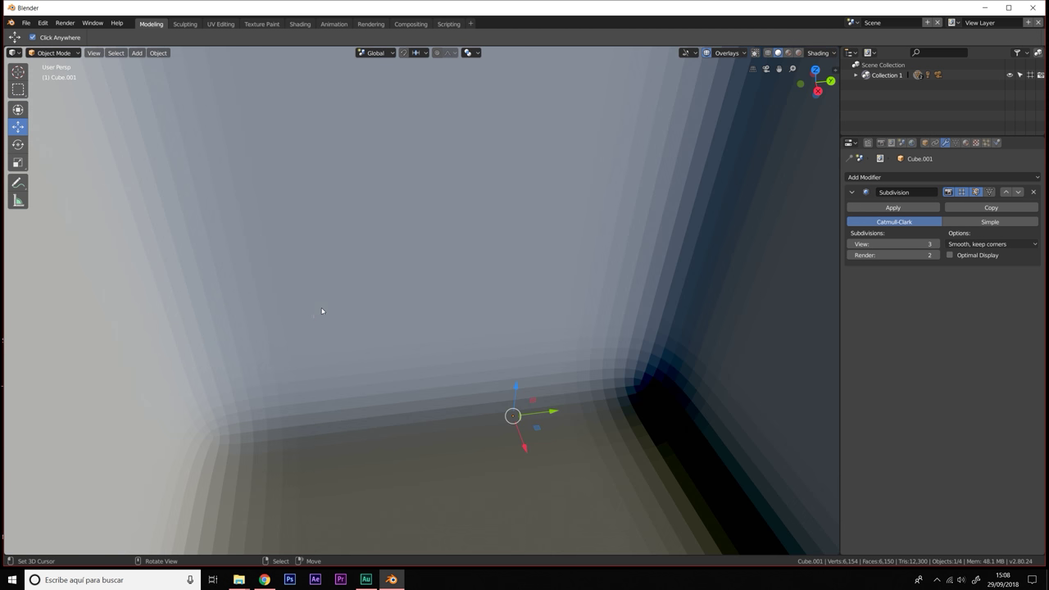
scroll(321, 310, down, 3)
scroll(352, 323, up, 1)
Step: Toggle Cube.001 into Edit Mode and back to Object Mode to inspect the smoothed shape
click(61, 54)
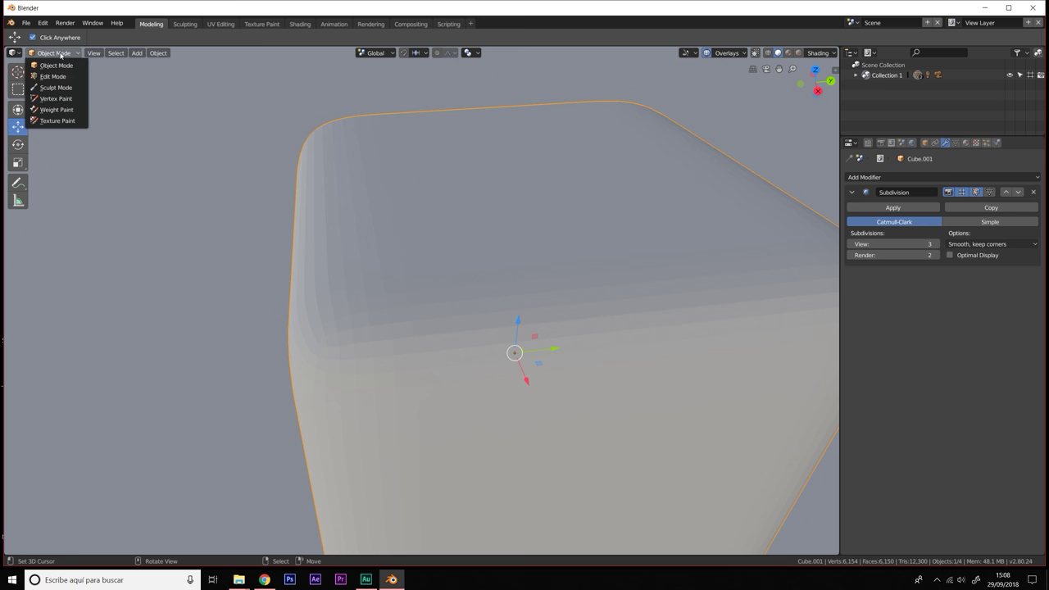
click(54, 76)
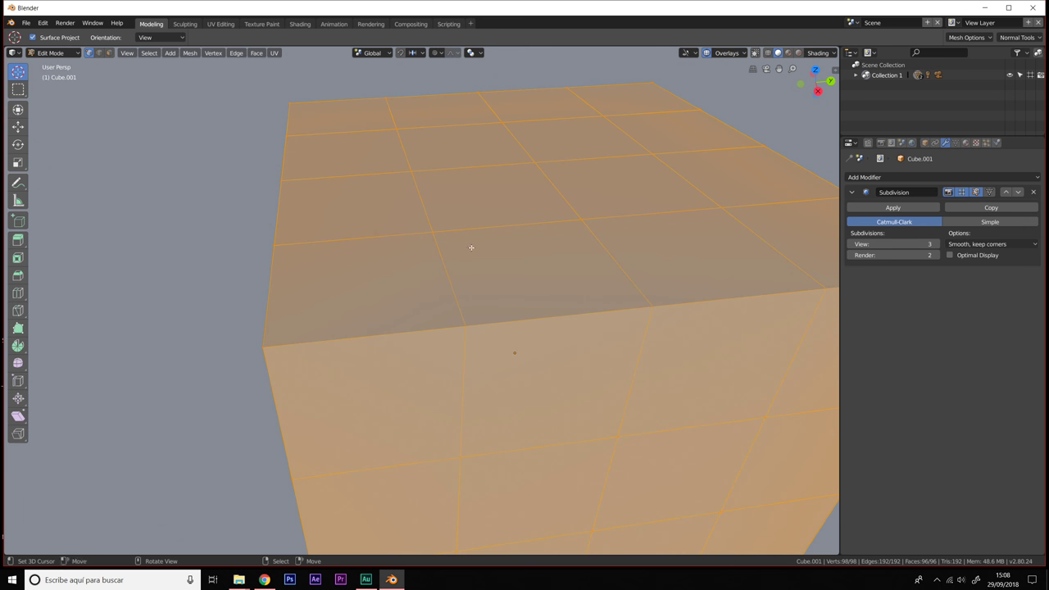
scroll(471, 246, down, 3)
middle_drag(485, 248, 473, 246)
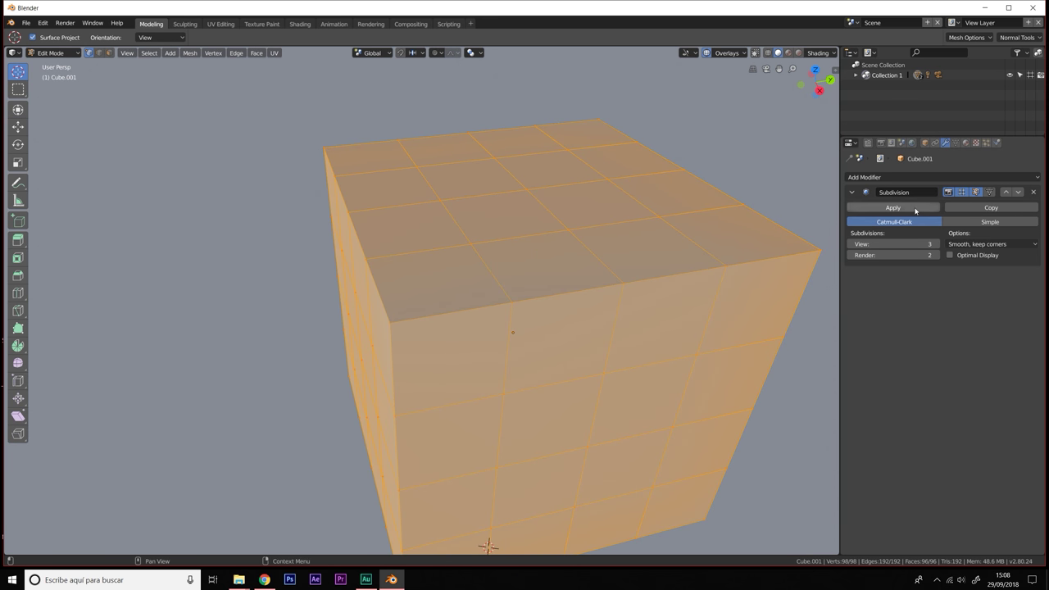
click(54, 53)
click(57, 66)
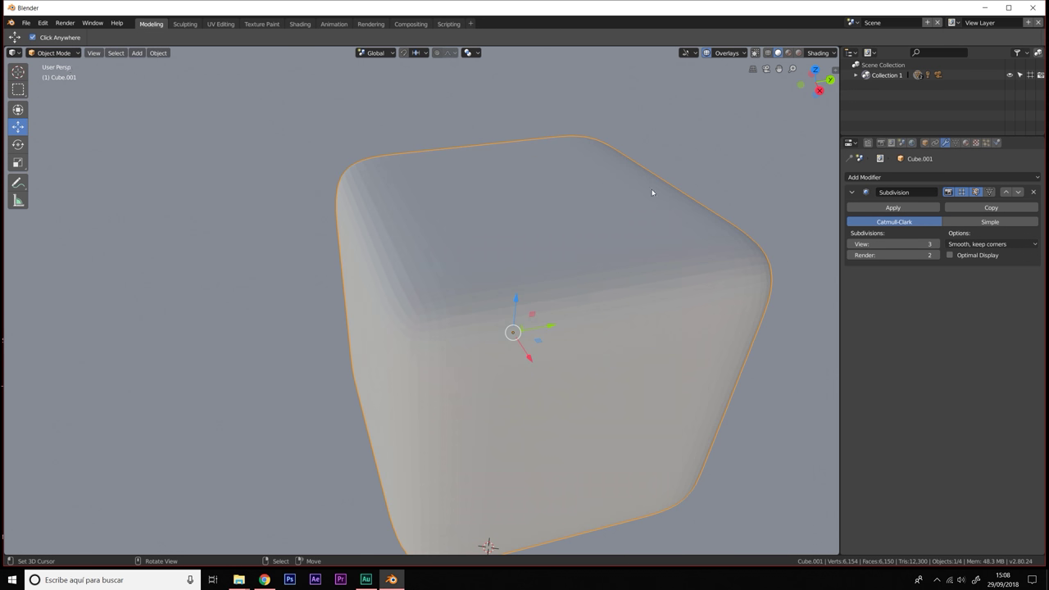
middle_drag(651, 192, 382, 251)
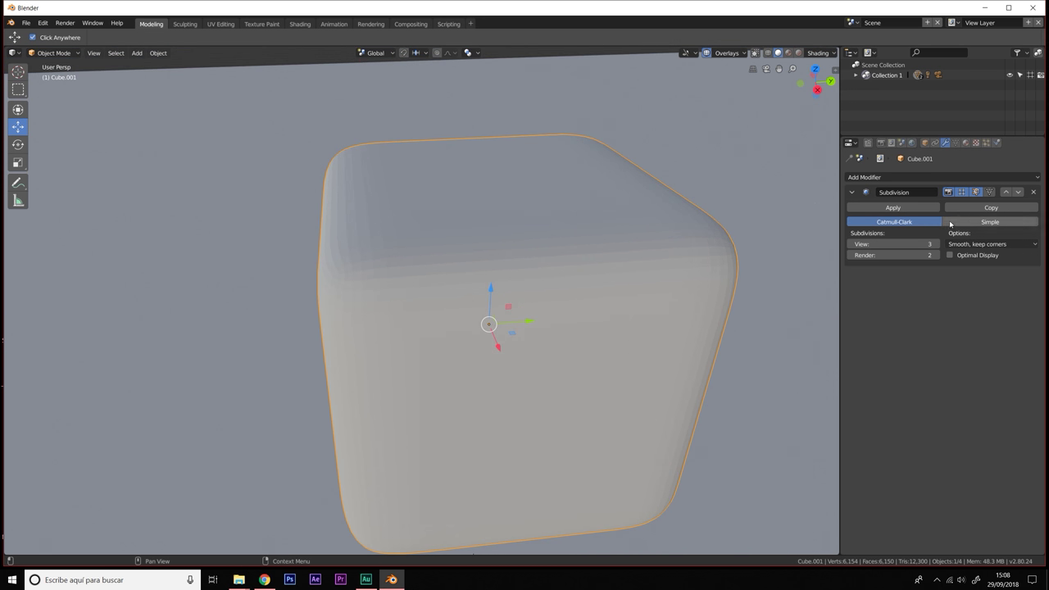
Step: Apply the Subdivision modifier and check the dense 6,144-face mesh in Edit Mode
click(893, 208)
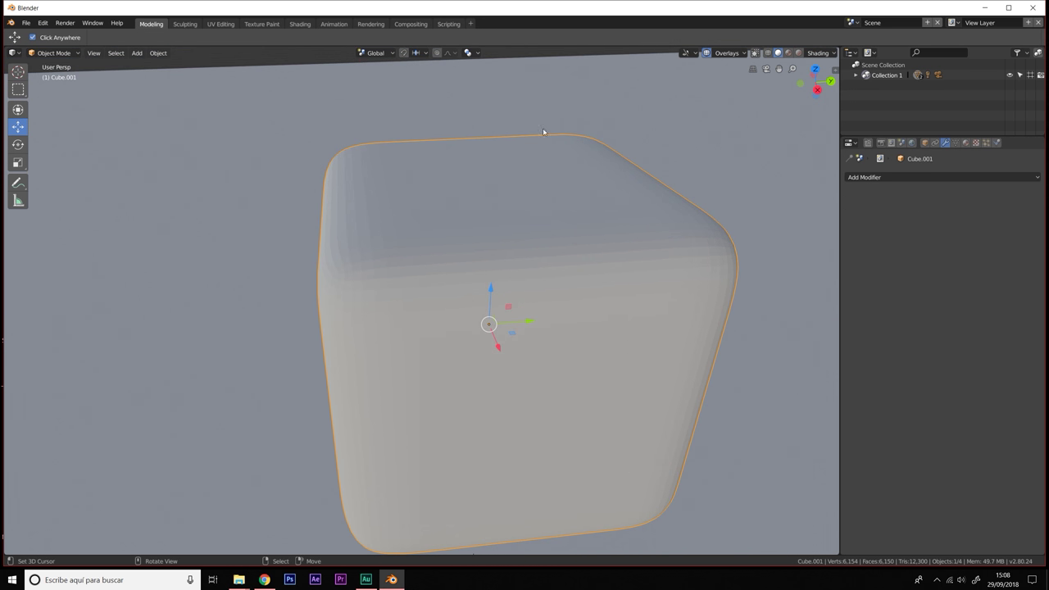
click(54, 52)
click(51, 78)
middle_drag(418, 314, 417, 312)
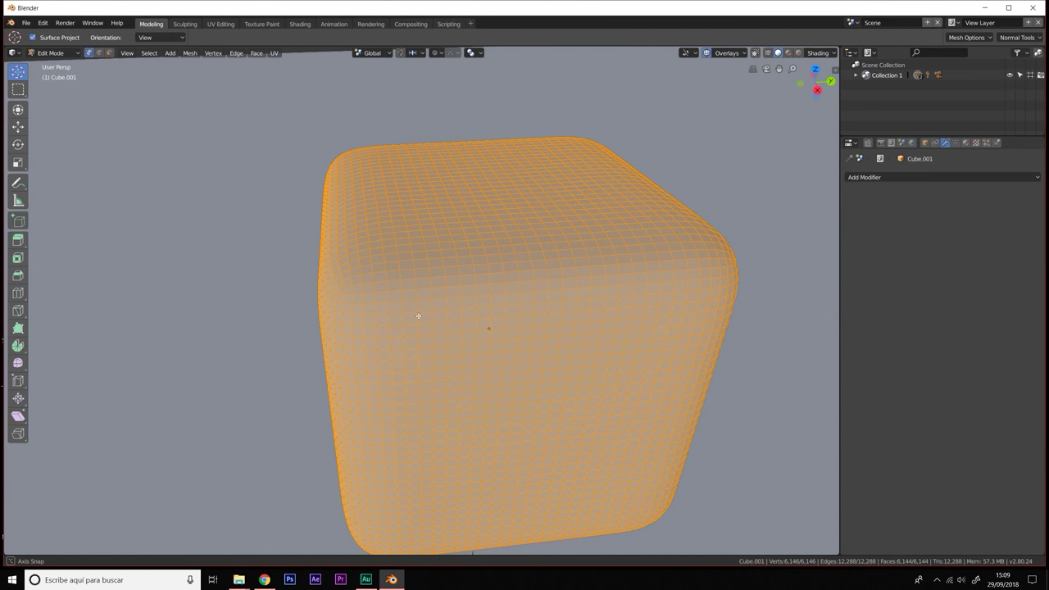
click(53, 53)
click(51, 66)
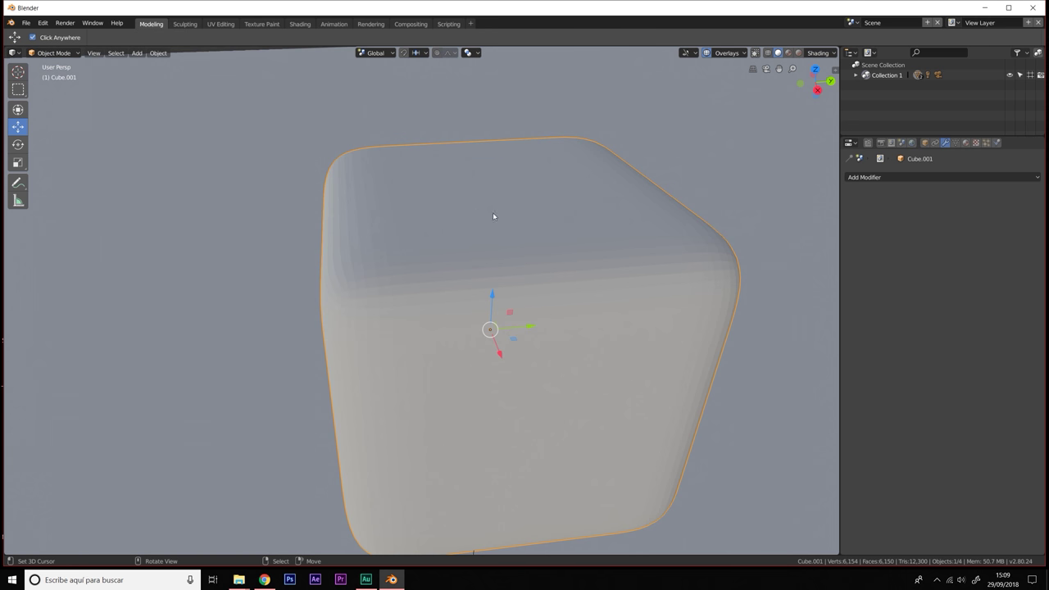
scroll(522, 266, down, 3)
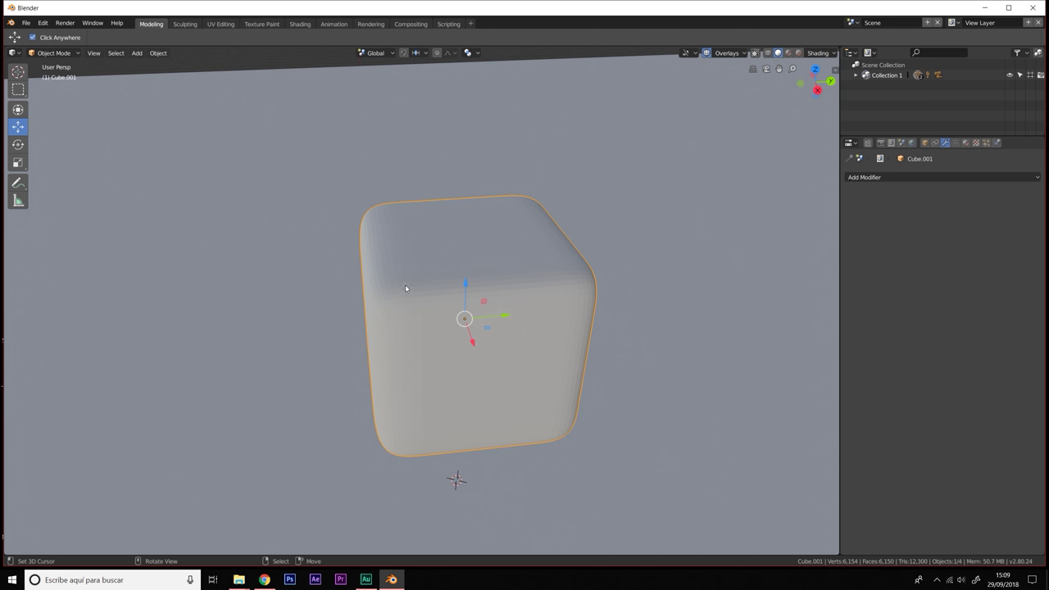
middle_drag(506, 331, 388, 224)
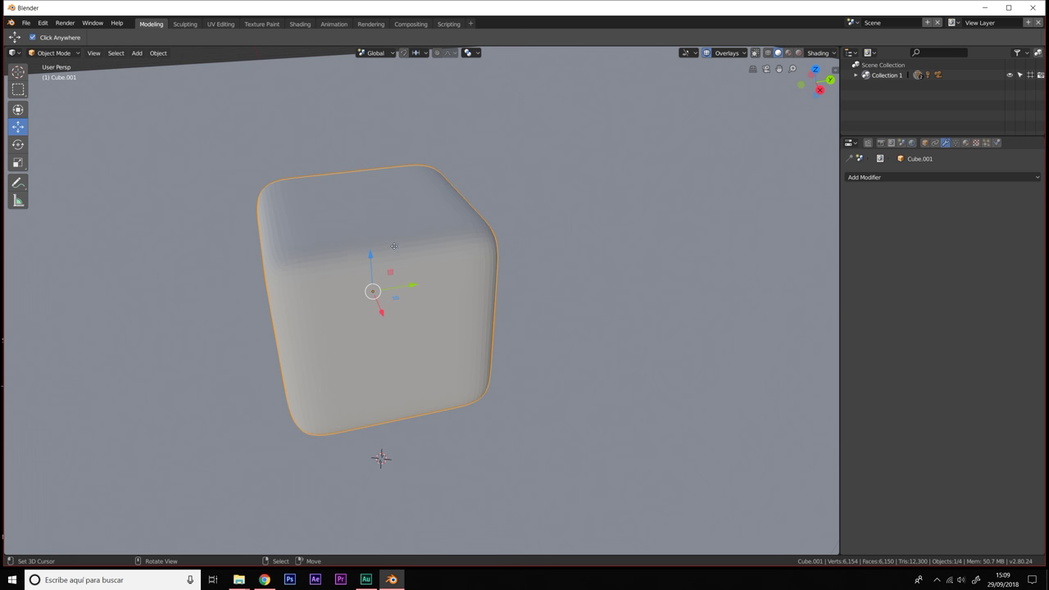
middle_drag(433, 217, 369, 254)
right_click(380, 255)
click(395, 205)
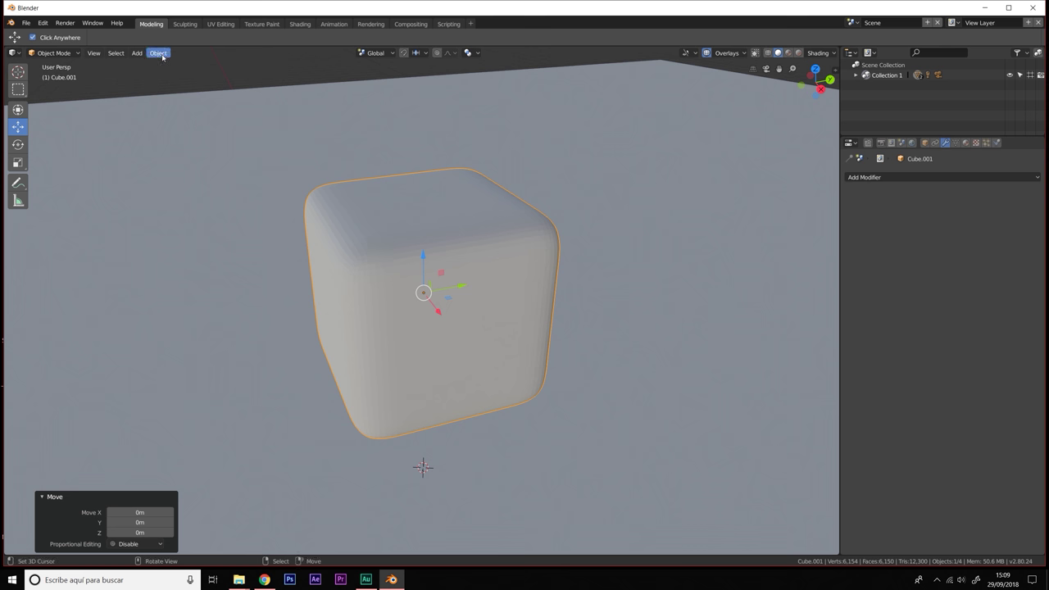
Step: Apply Shade Smooth to Cube.001 from the Object menu
scroll(427, 267, up, 5)
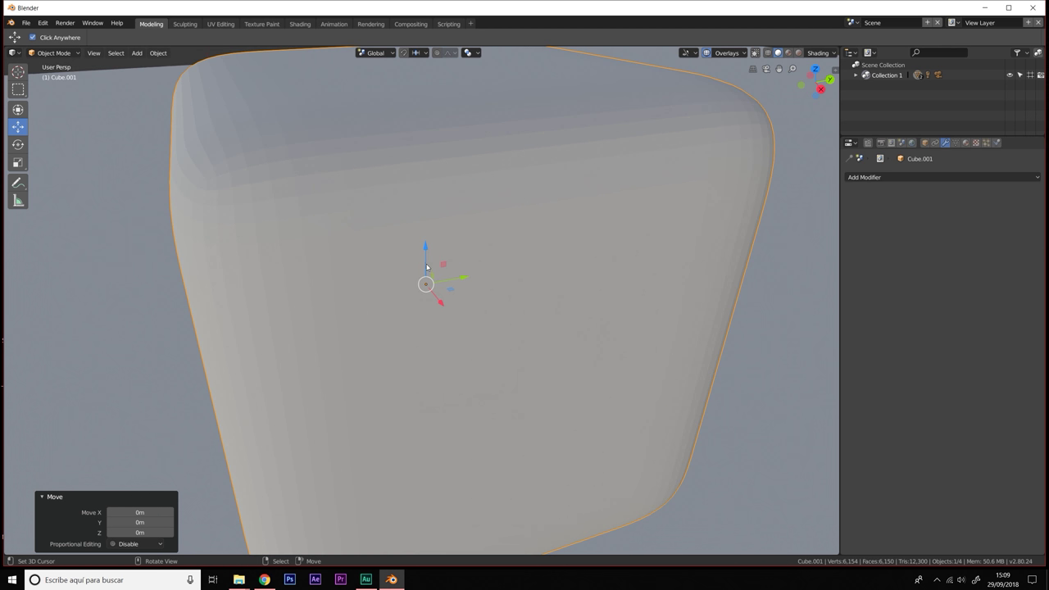
click(158, 55)
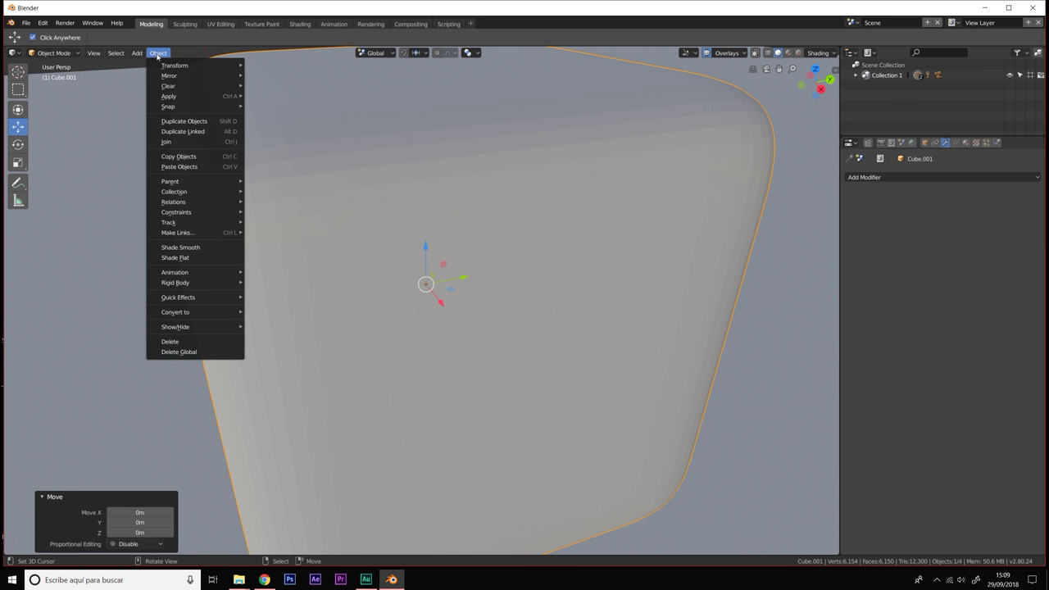
click(209, 248)
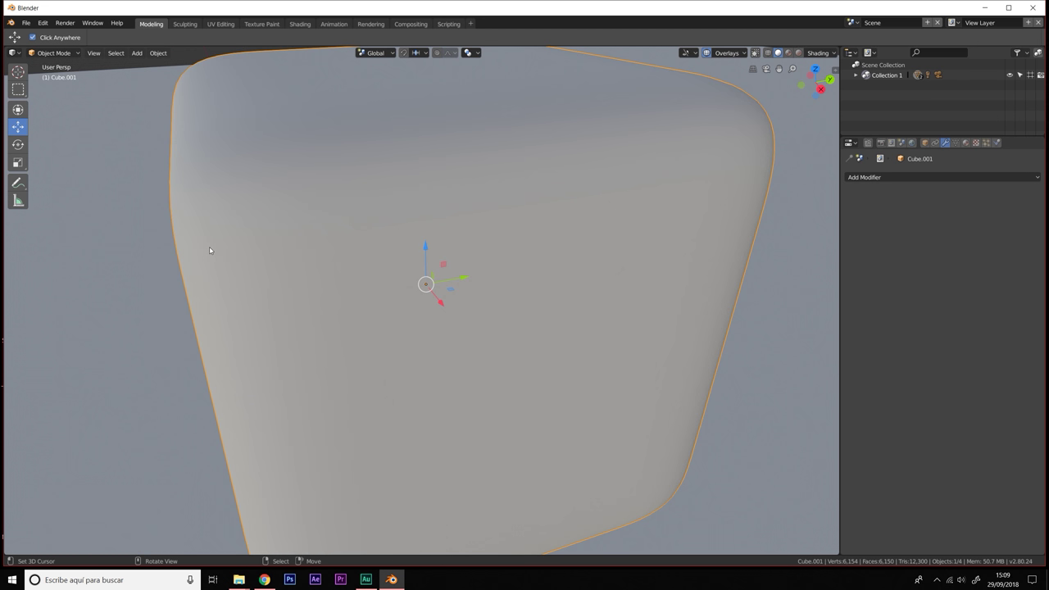
middle_drag(268, 157, 339, 187)
Step: Toggle Edit Mode and back, then set Cube.001 to Shade Flat
right_click(437, 191)
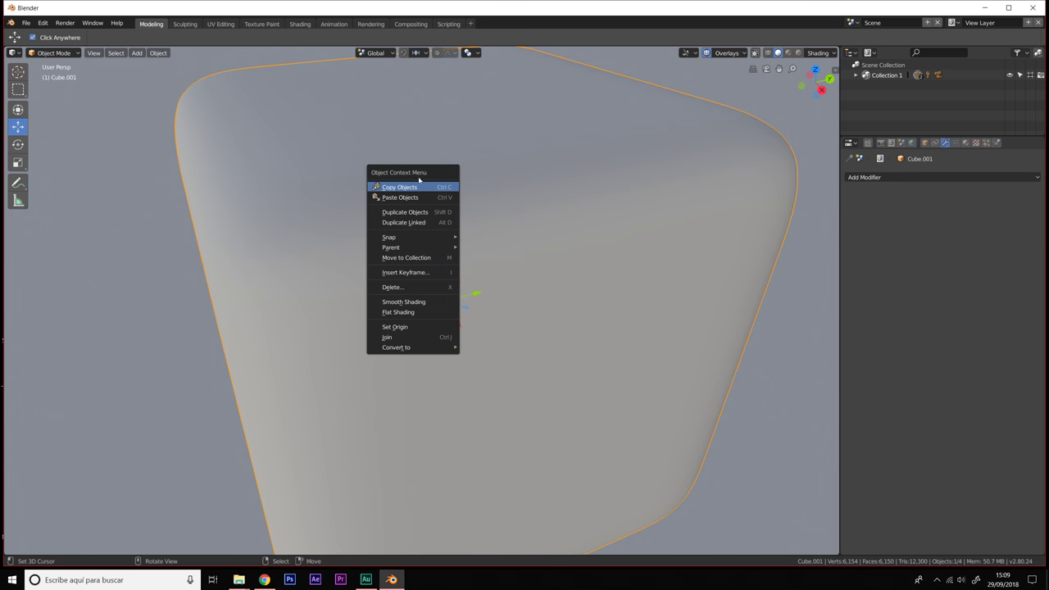
drag(392, 175, 285, 125)
click(50, 53)
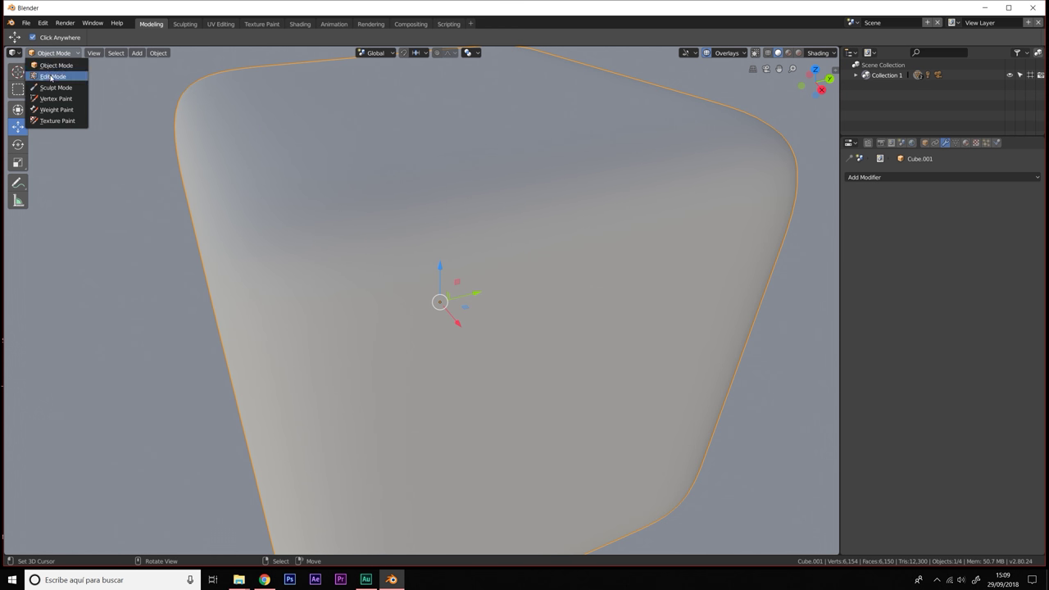
click(47, 76)
click(51, 52)
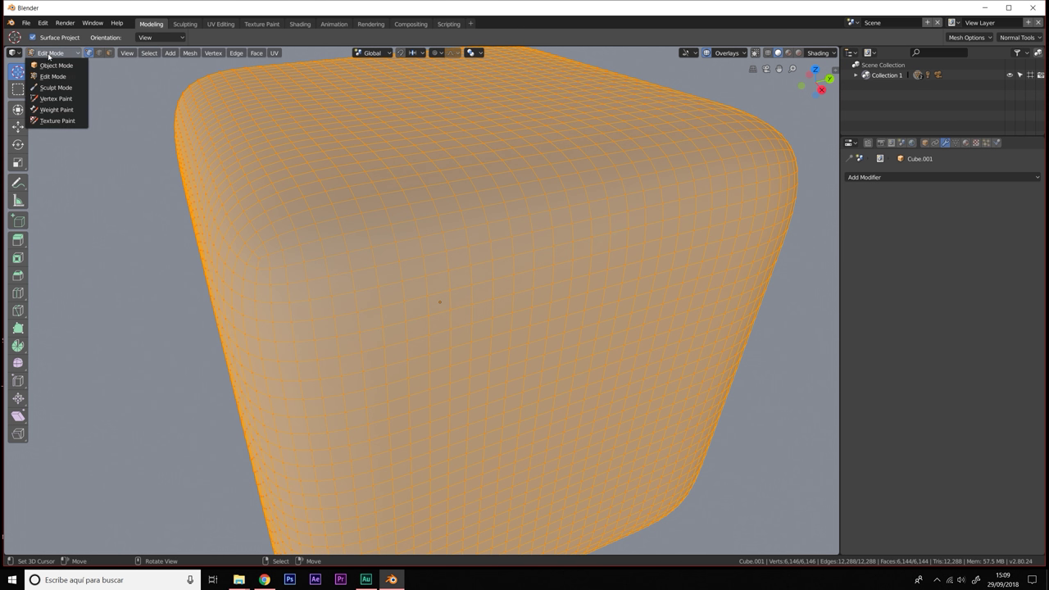
click(47, 65)
click(159, 52)
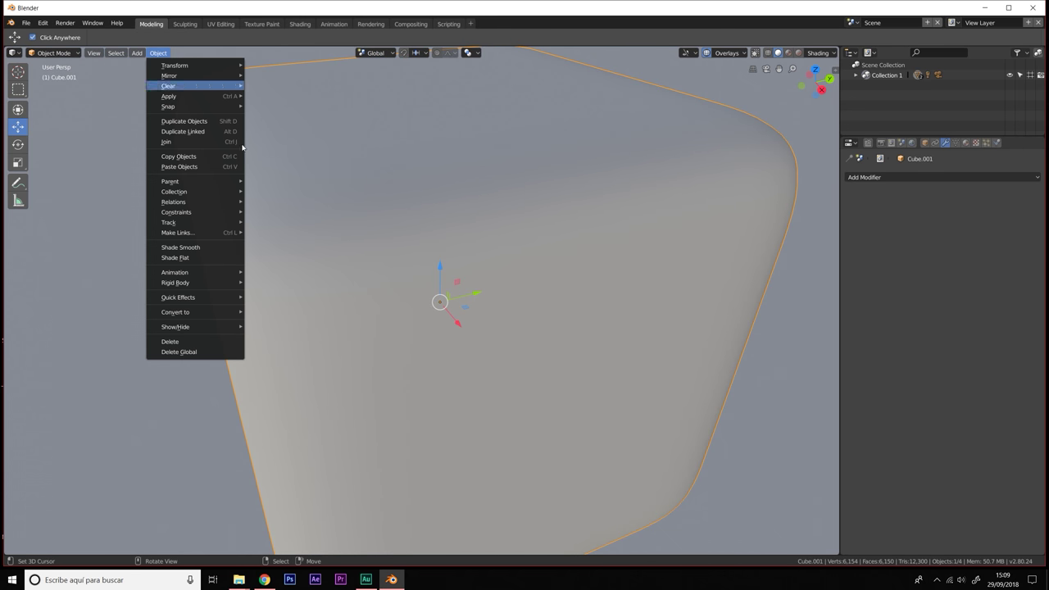
click(184, 259)
scroll(503, 279, down, 3)
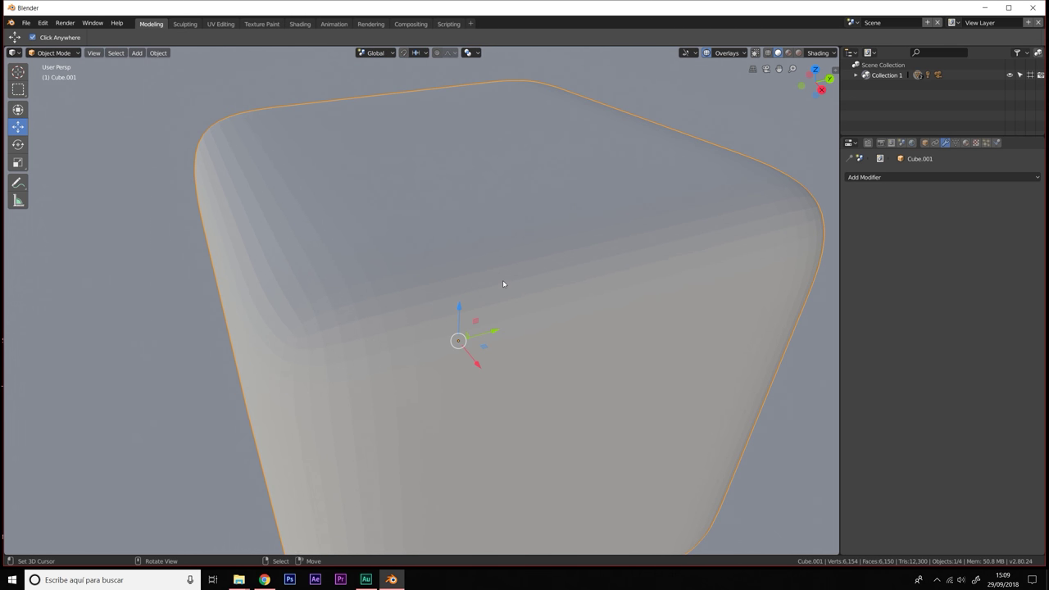
scroll(492, 291, down, 5)
scroll(473, 298, down, 3)
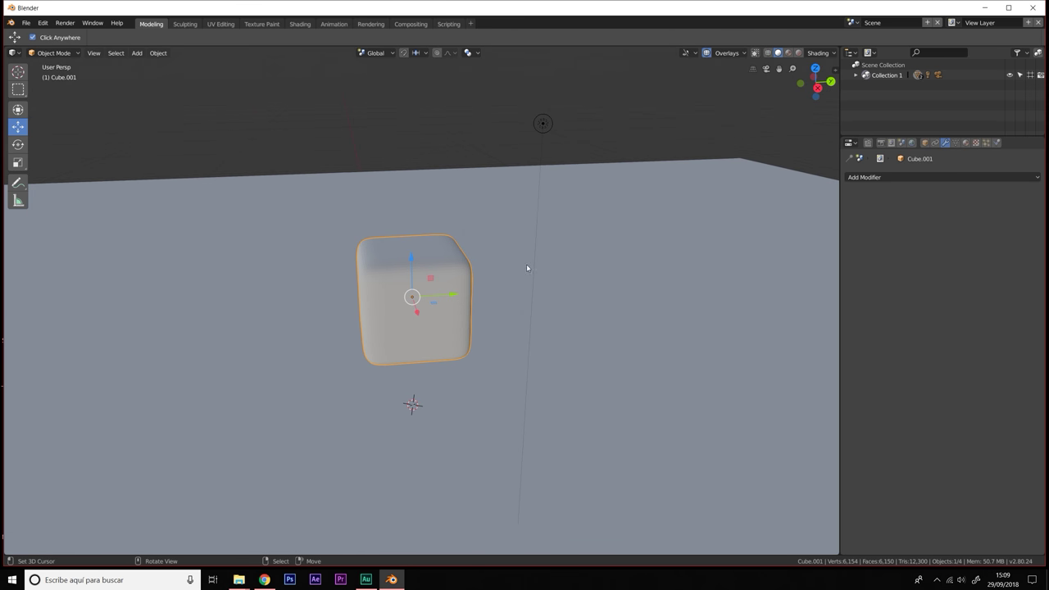
Step: Make the large ground cube a Passive rigid body in the Physics tab
scroll(594, 311, down, 3)
shift+middle_drag(508, 327, 391, 296)
click(393, 300)
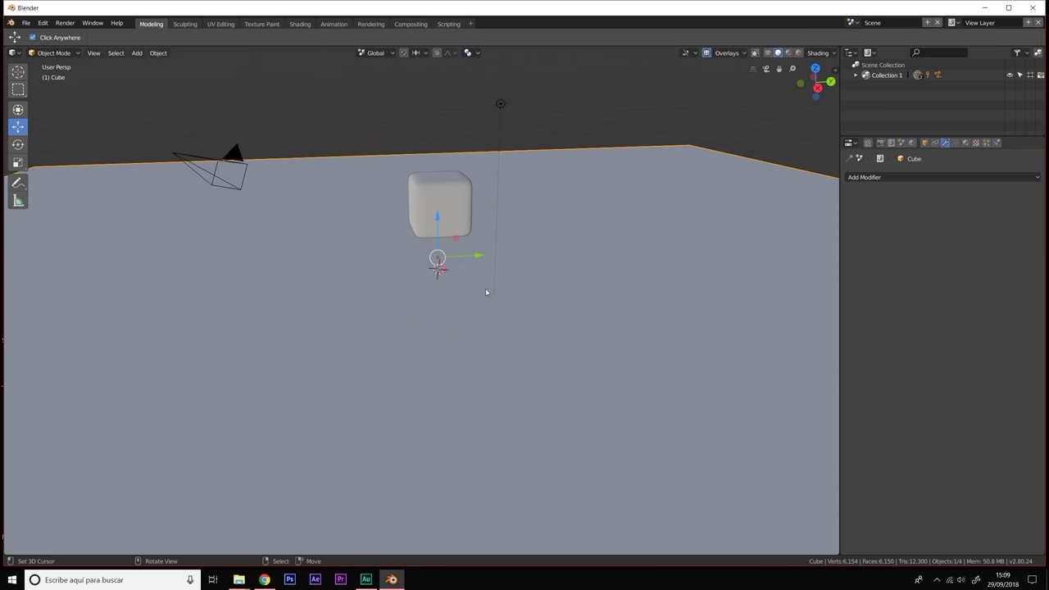
middle_drag(486, 292, 475, 293)
click(443, 194)
click(437, 326)
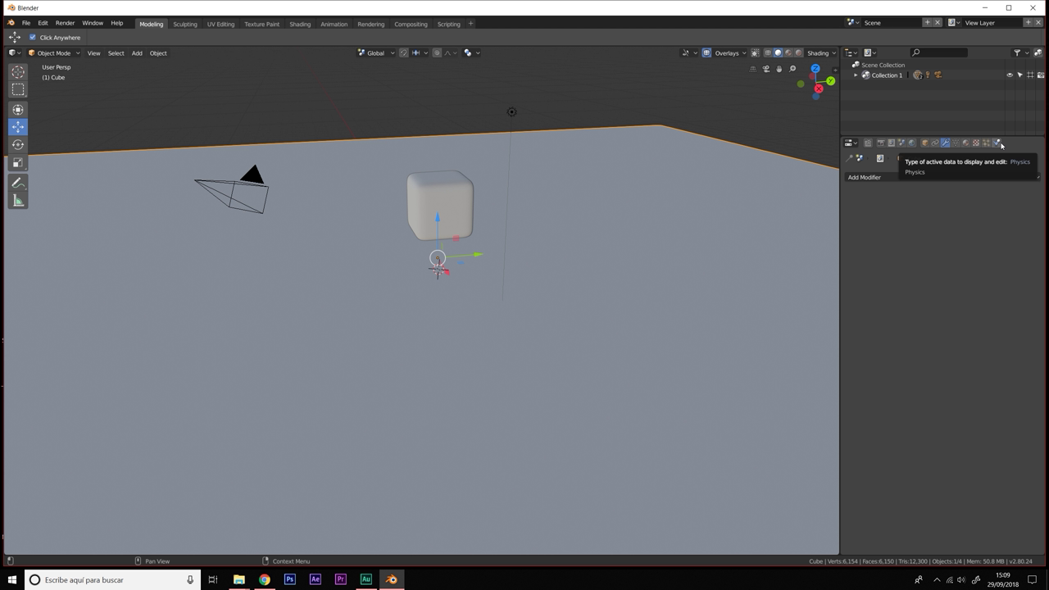
click(998, 144)
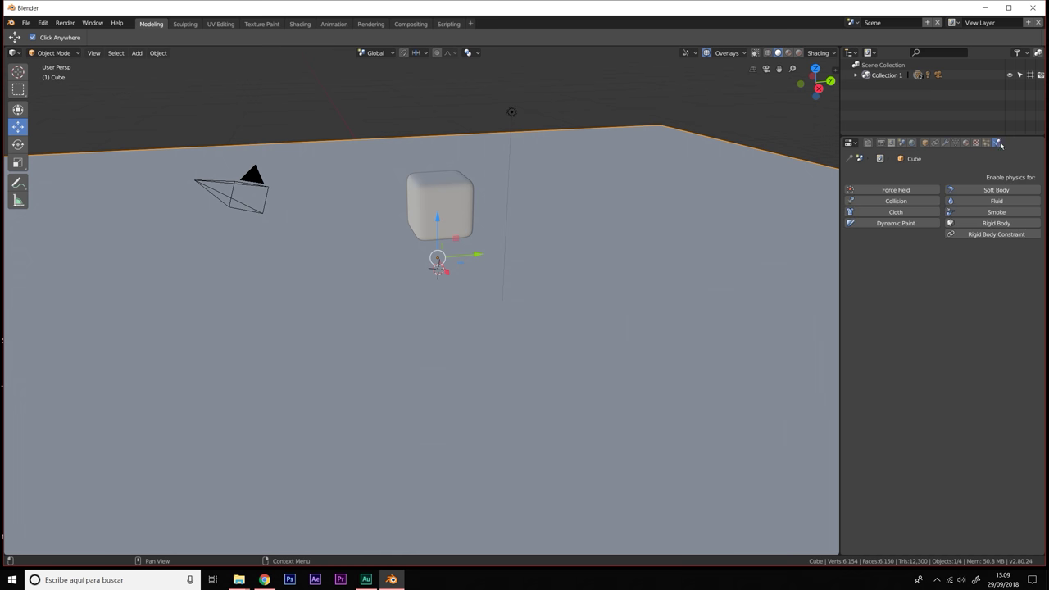
click(967, 224)
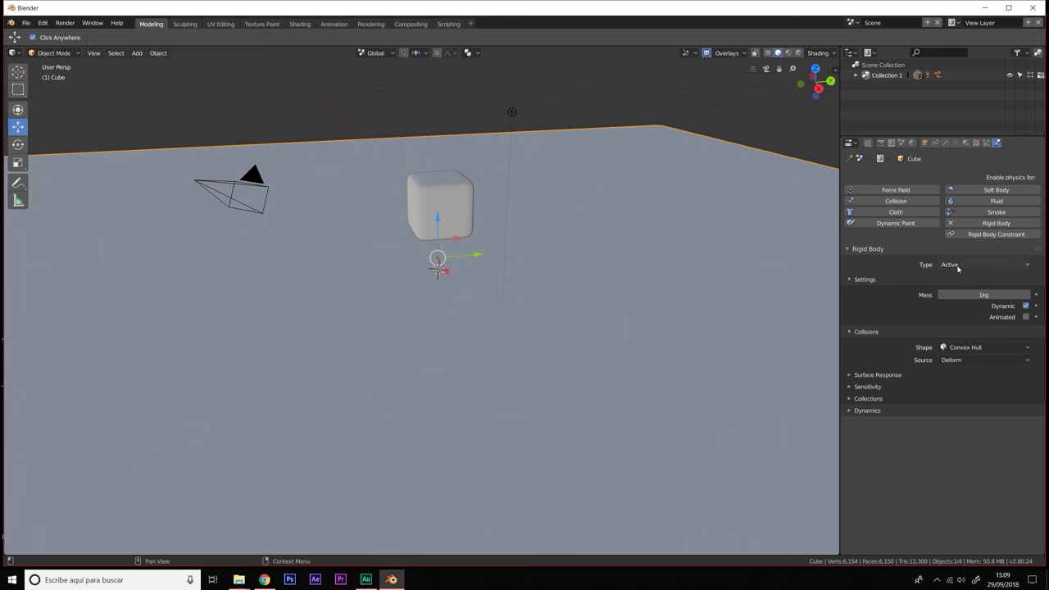
click(961, 265)
click(955, 243)
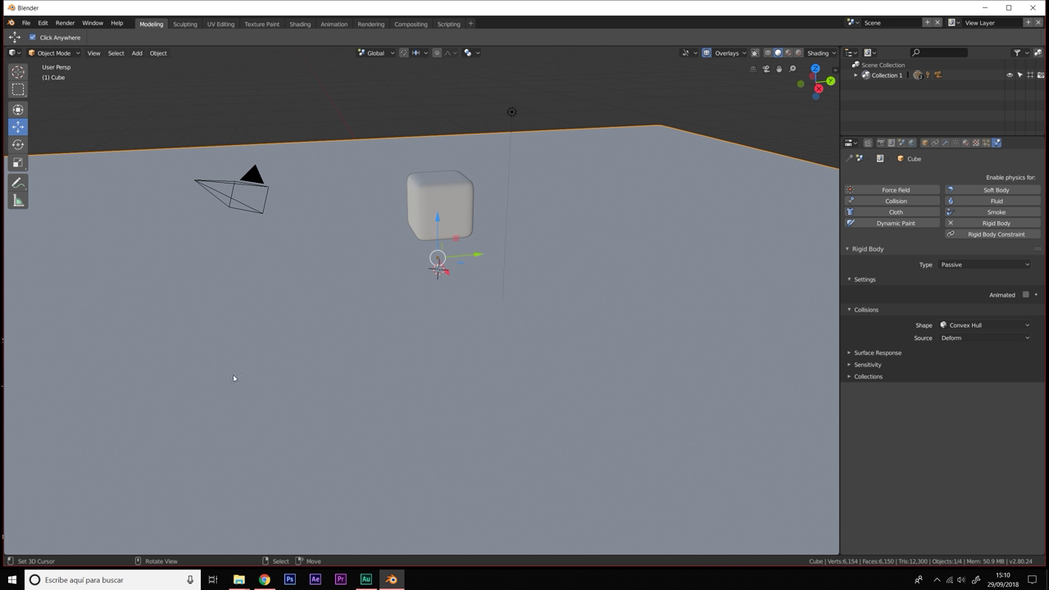
Step: Make Cube.001 an Active rigid body with mass 1kg
click(440, 195)
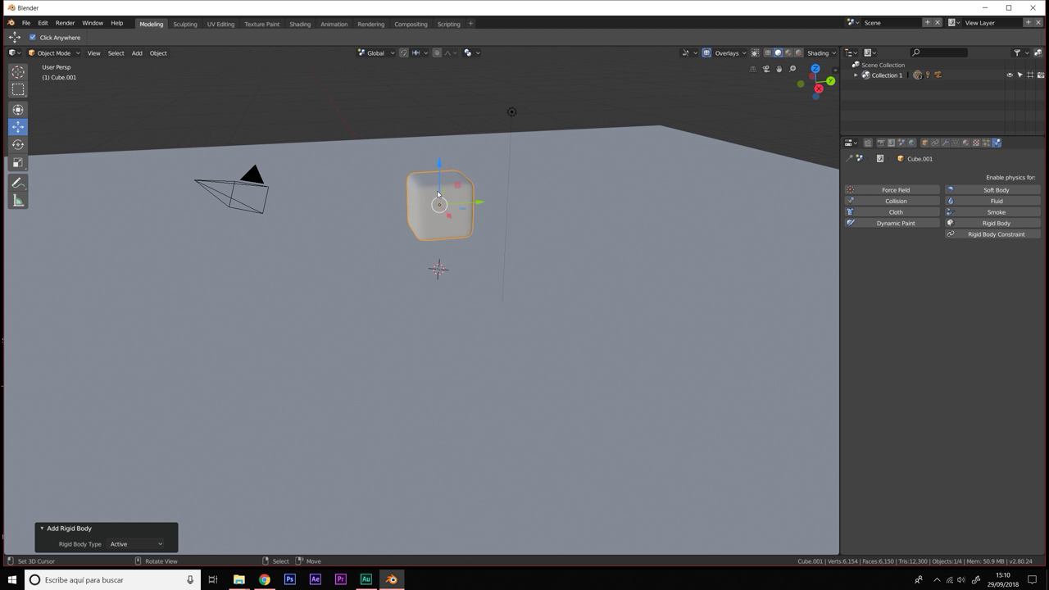
click(969, 224)
click(974, 264)
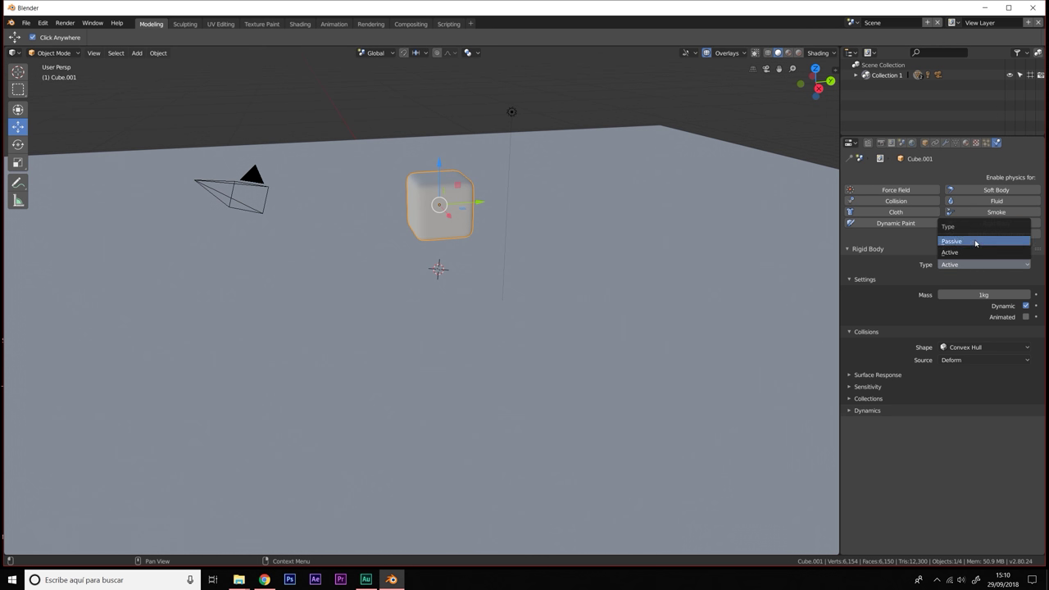
click(973, 253)
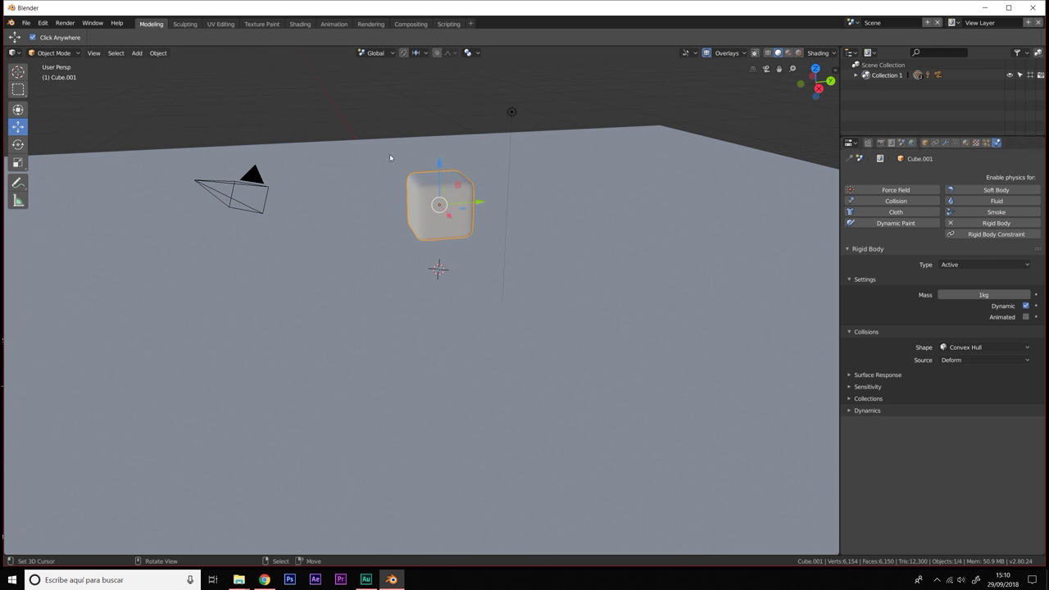
mouse_move(448, 304)
middle_down()
mouse_move(499, 286)
mouse_move(488, 291)
middle_up()
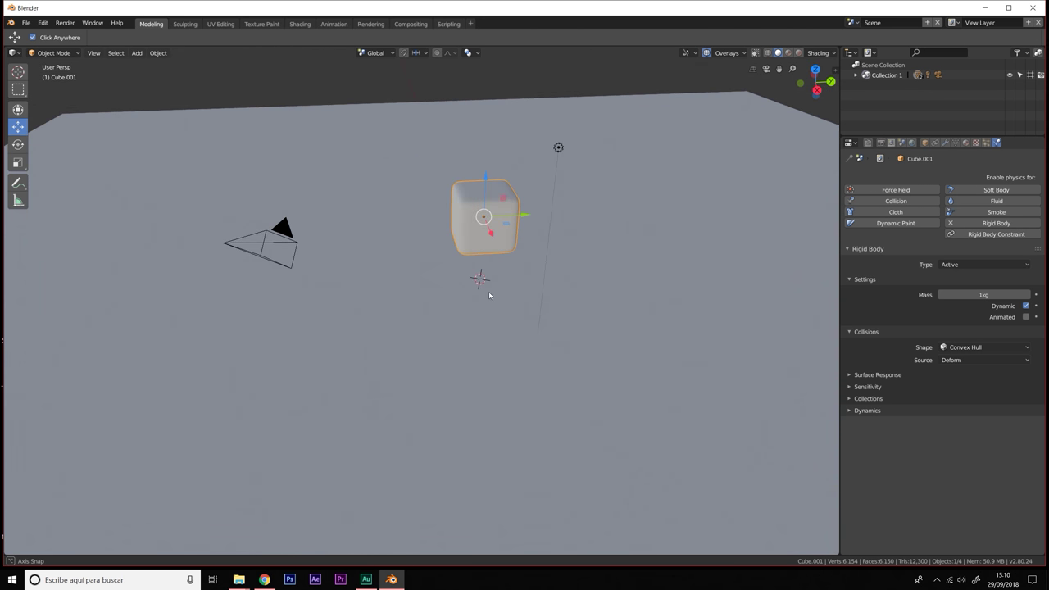
Step: Switch to the Animation workspace and widen the 3D viewport to nearly full width
click(329, 25)
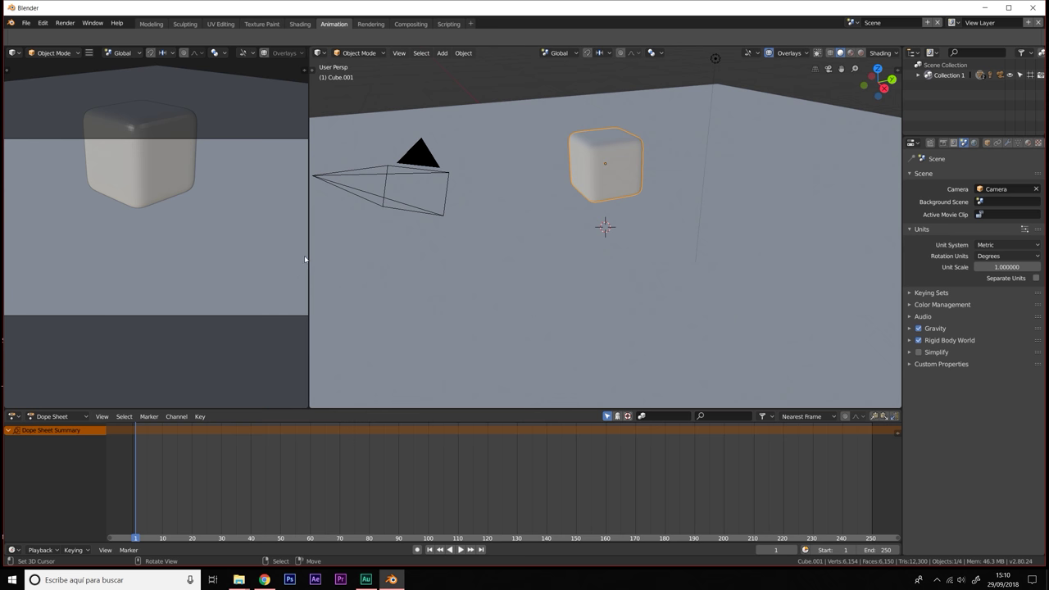
drag(305, 260, 18, 258)
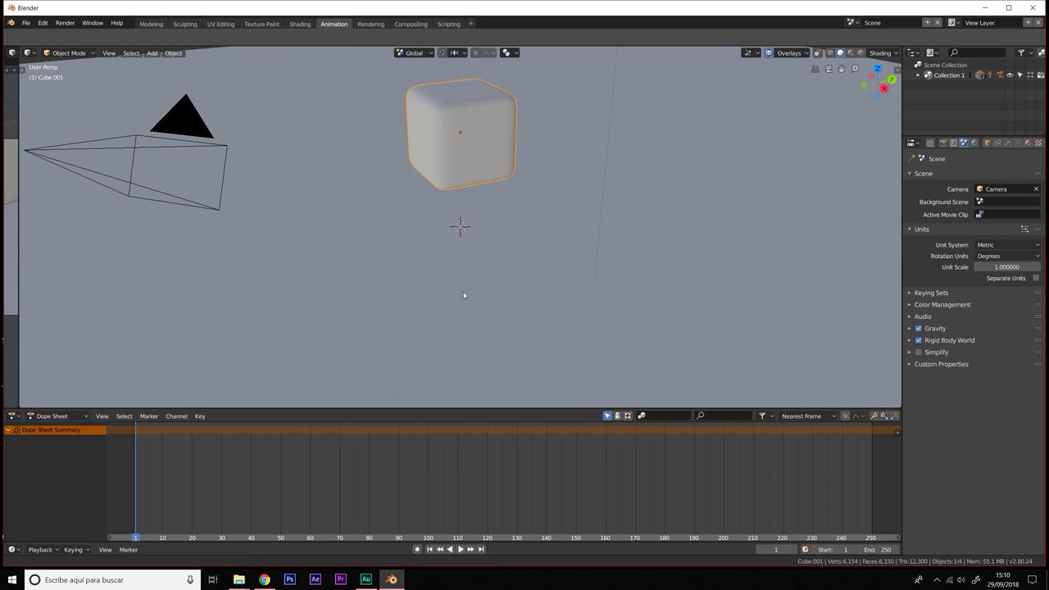
mouse_move(464, 295)
middle_down()
mouse_move(438, 270)
mouse_move(471, 283)
mouse_move(452, 269)
mouse_move(437, 319)
middle_up()
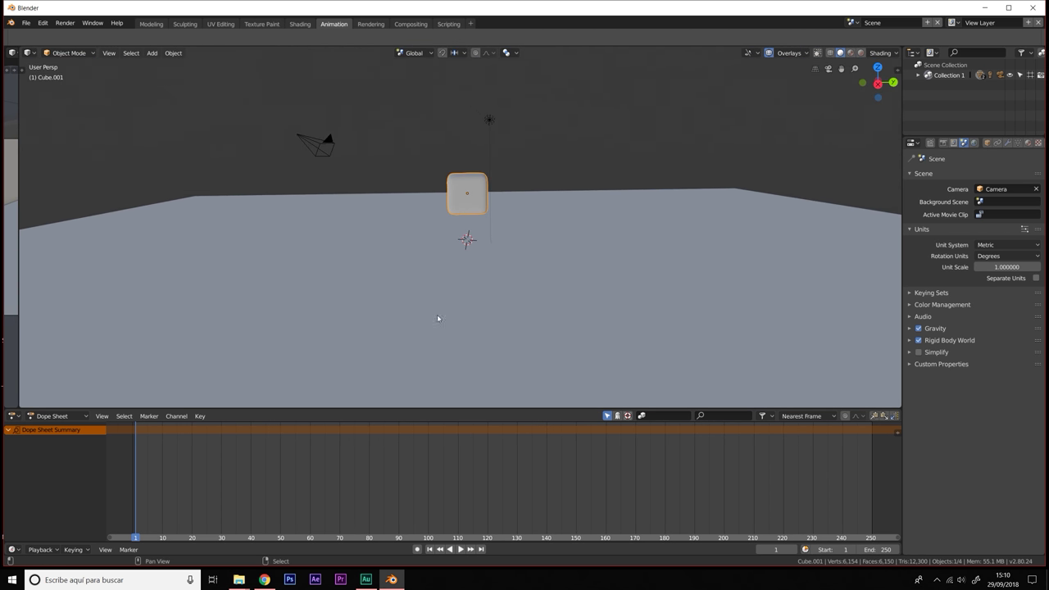
Step: Play the simulation to watch the small cube fall, then stop and rewind to frame 1
click(460, 549)
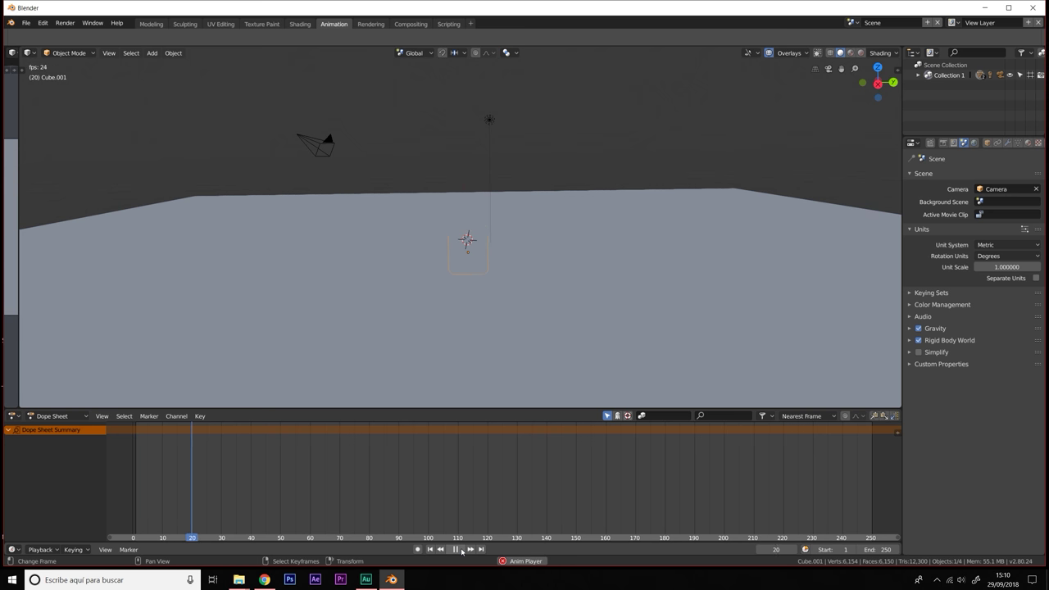
click(456, 550)
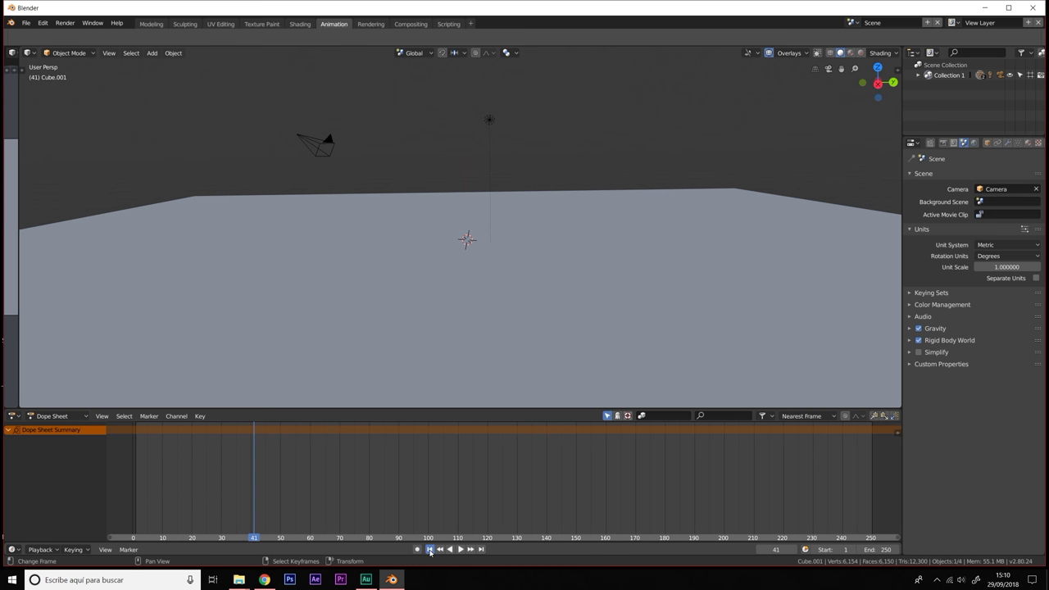
click(429, 549)
Step: Replay the fall from a new angle, including once with ground collision enabled, rewinding to frame 1
middle_drag(517, 252, 436, 180)
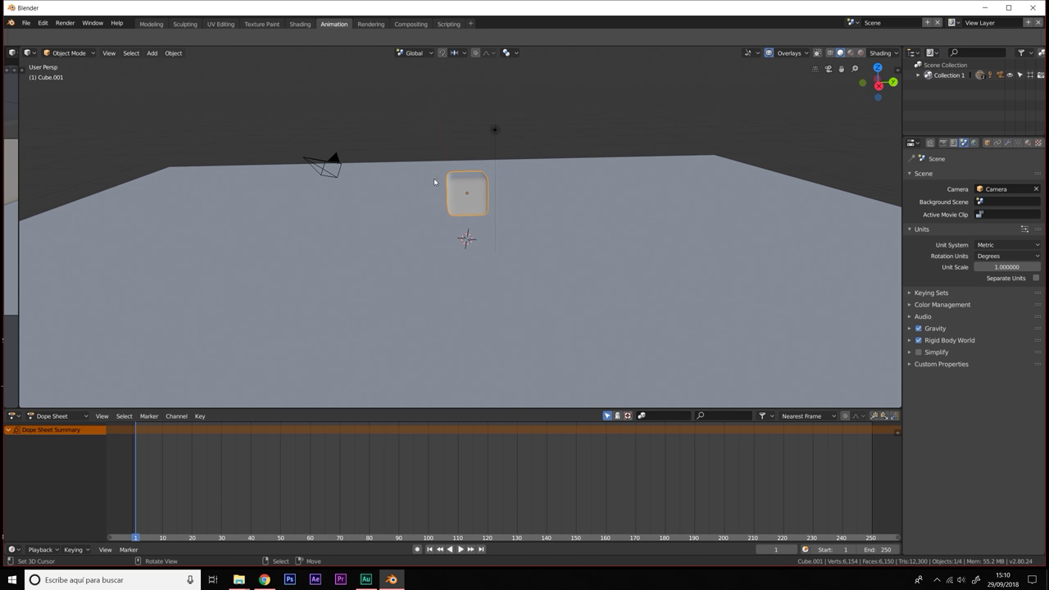
click(460, 549)
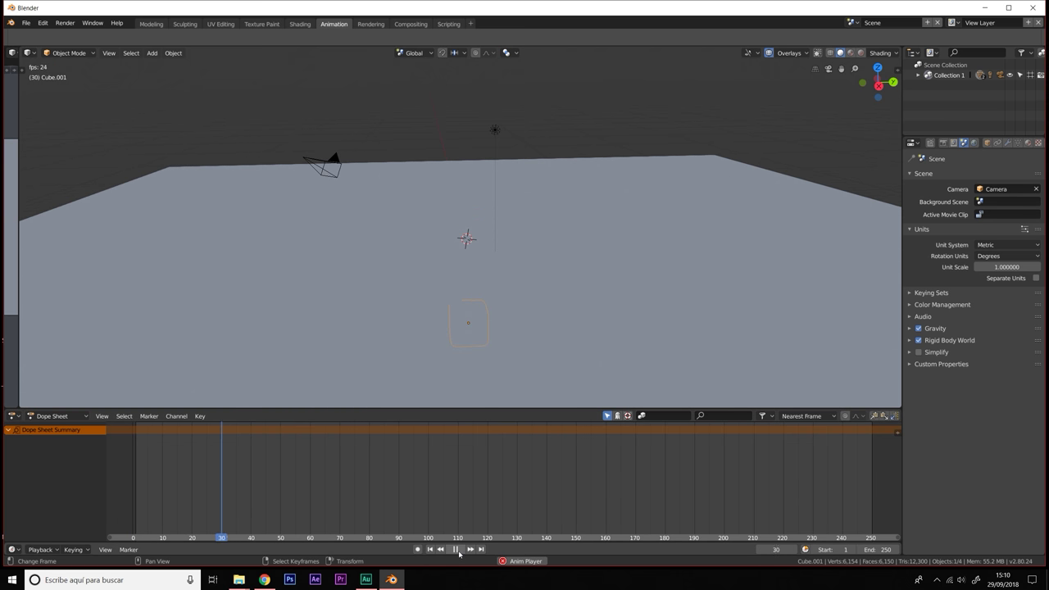
click(456, 549)
click(430, 550)
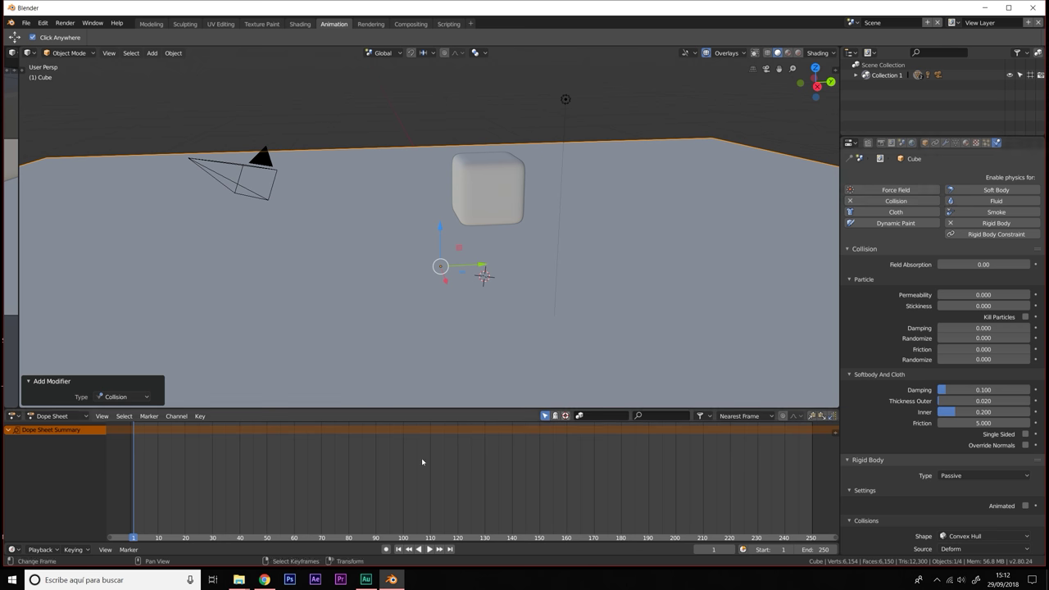
click(430, 550)
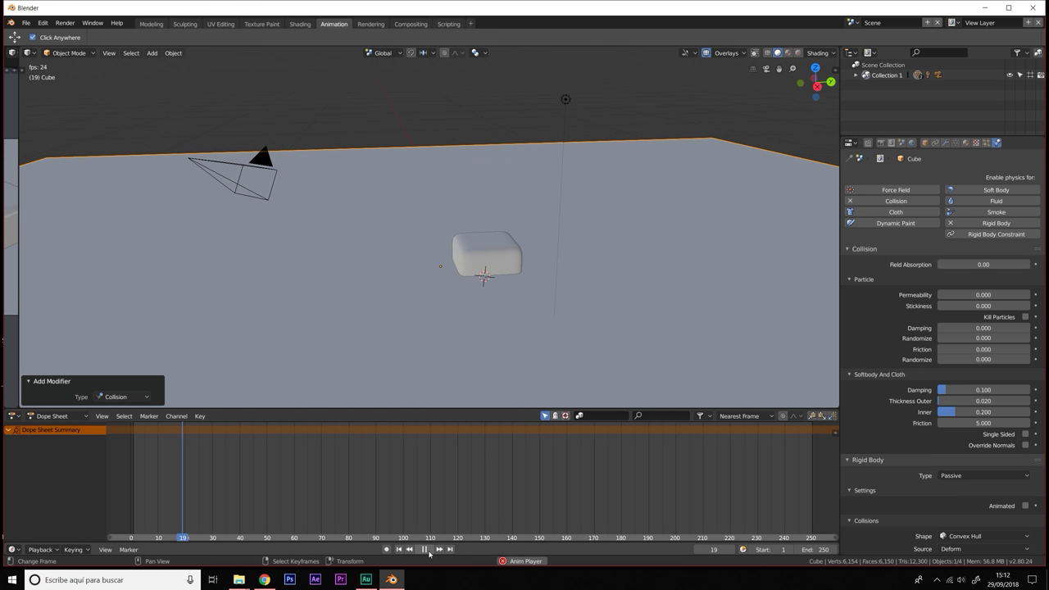
click(399, 550)
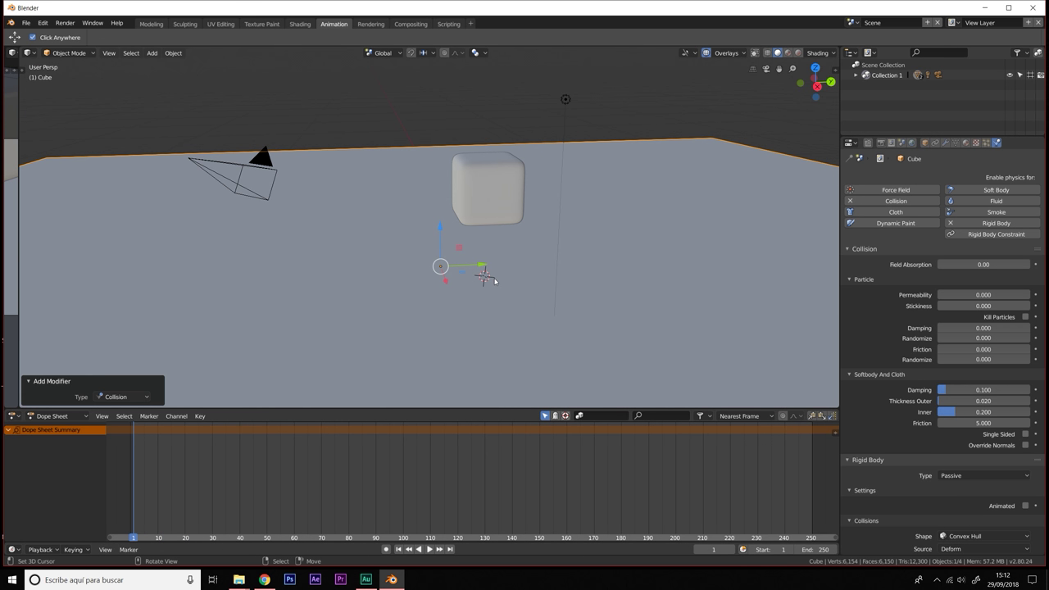
Step: Delete the ground cube and add a new plane at the origin
key(x)
click(495, 281)
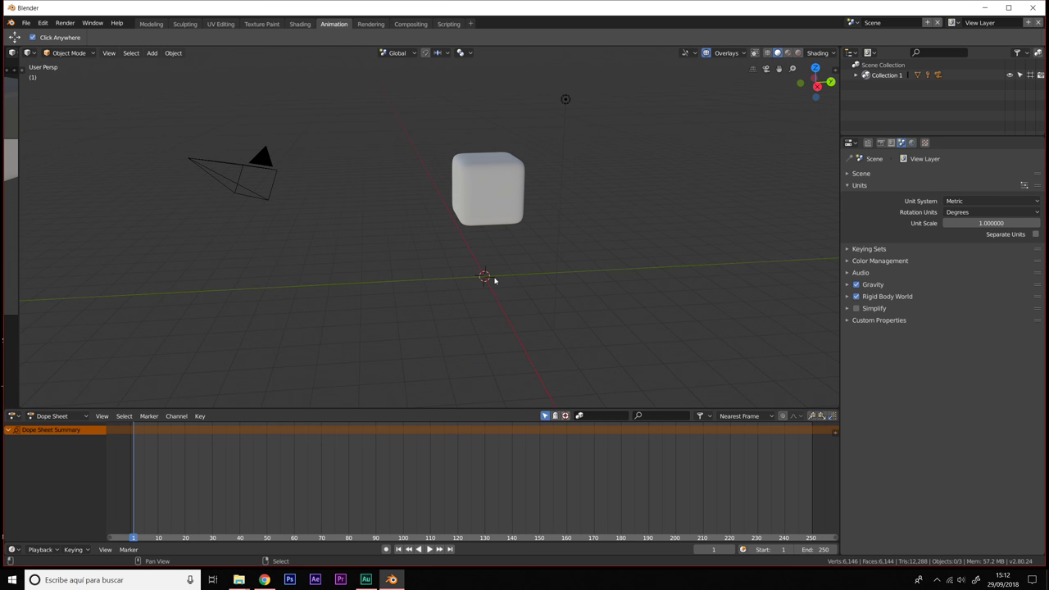
key(shift+a)
click(538, 280)
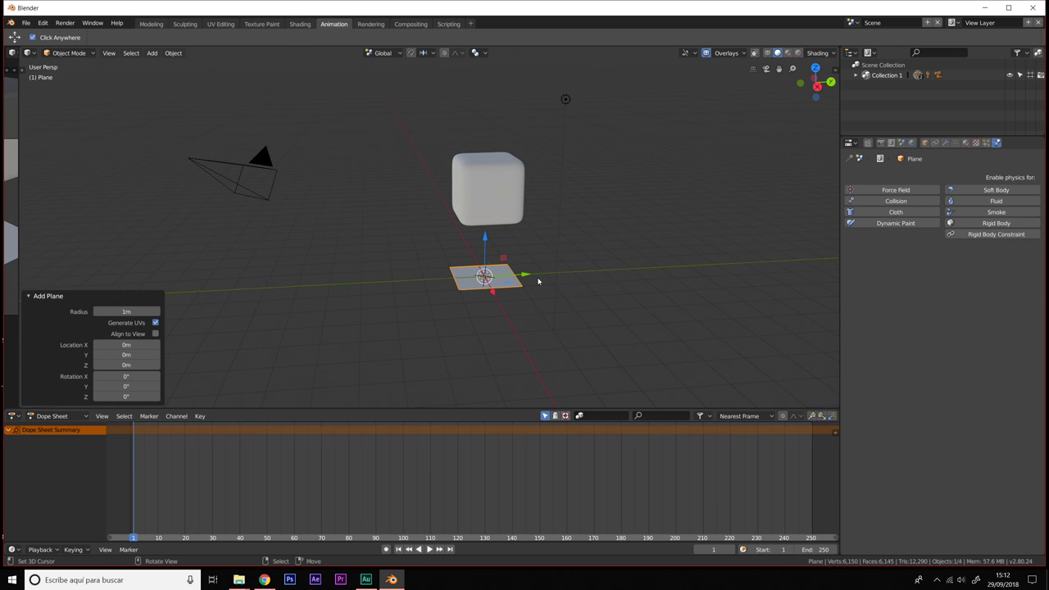
Step: Scale the plane up to 52.658 and raise it 32.8 cm along Z
key(s)
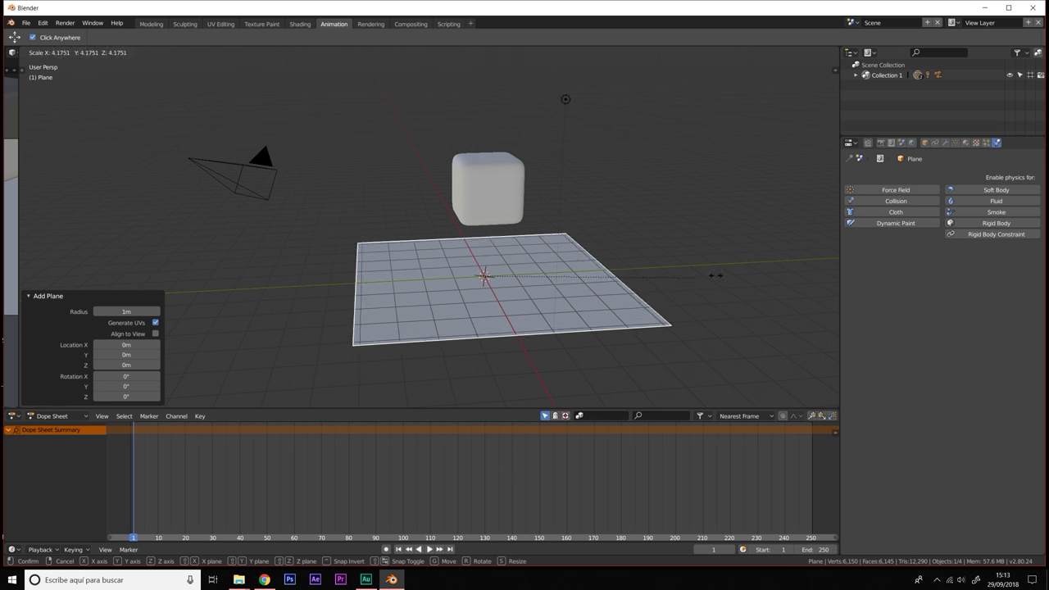
click(761, 190)
drag(489, 239, 486, 231)
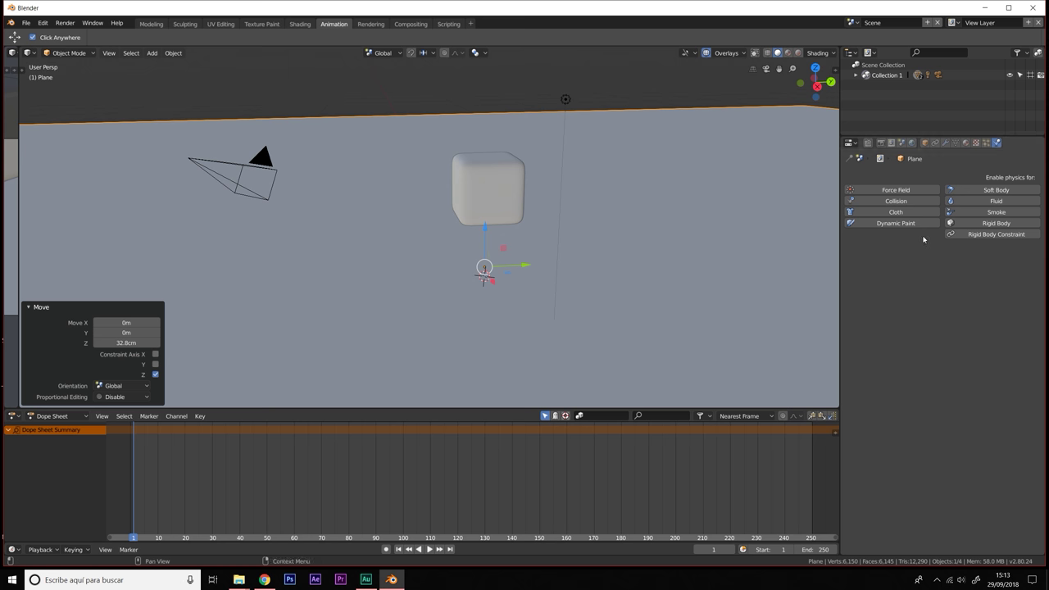
Step: Make the plane a Passive rigid body with Collision physics
click(963, 223)
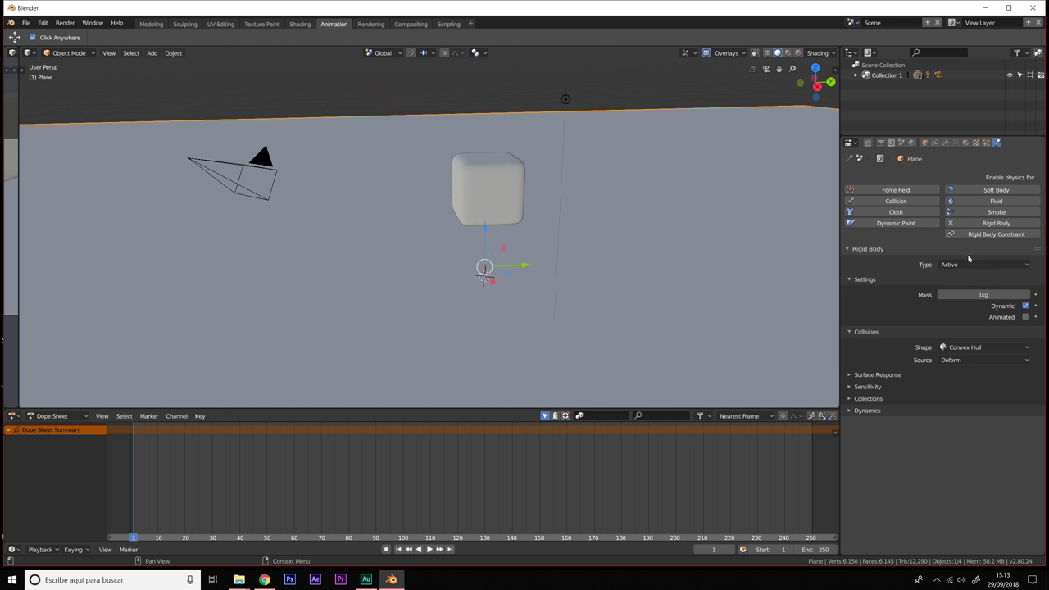
click(974, 264)
click(953, 241)
click(896, 201)
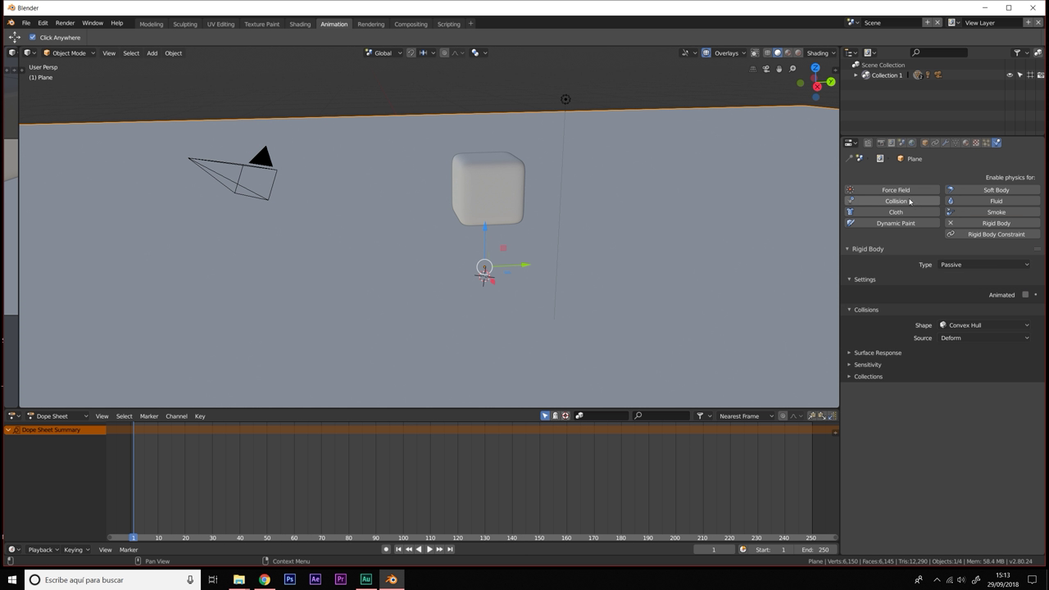
Step: Play the simulation to see the cube land on the plane, rewind to frame 1, and select the cube
click(429, 549)
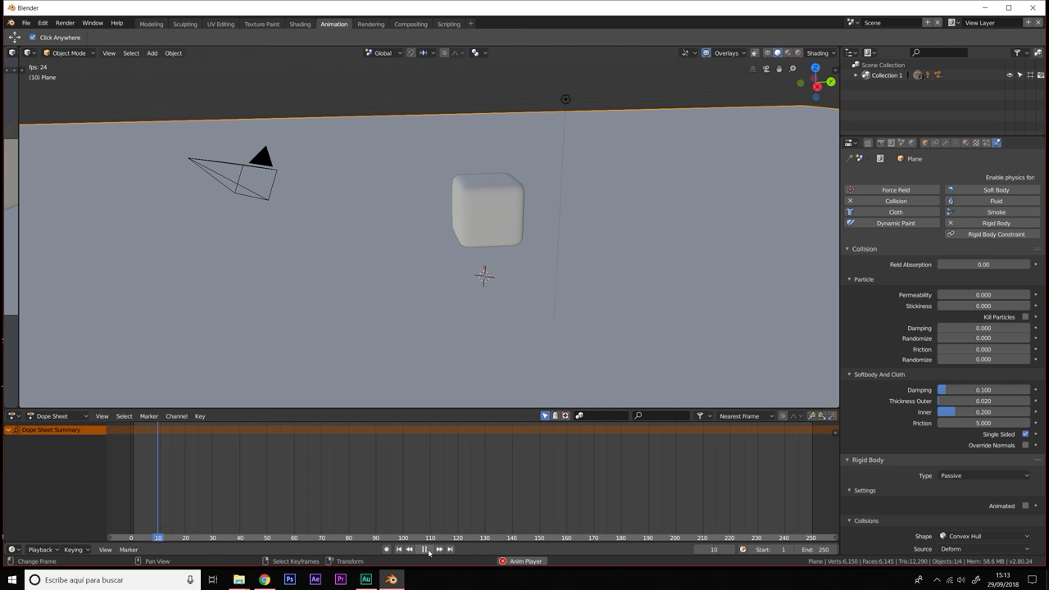
click(419, 550)
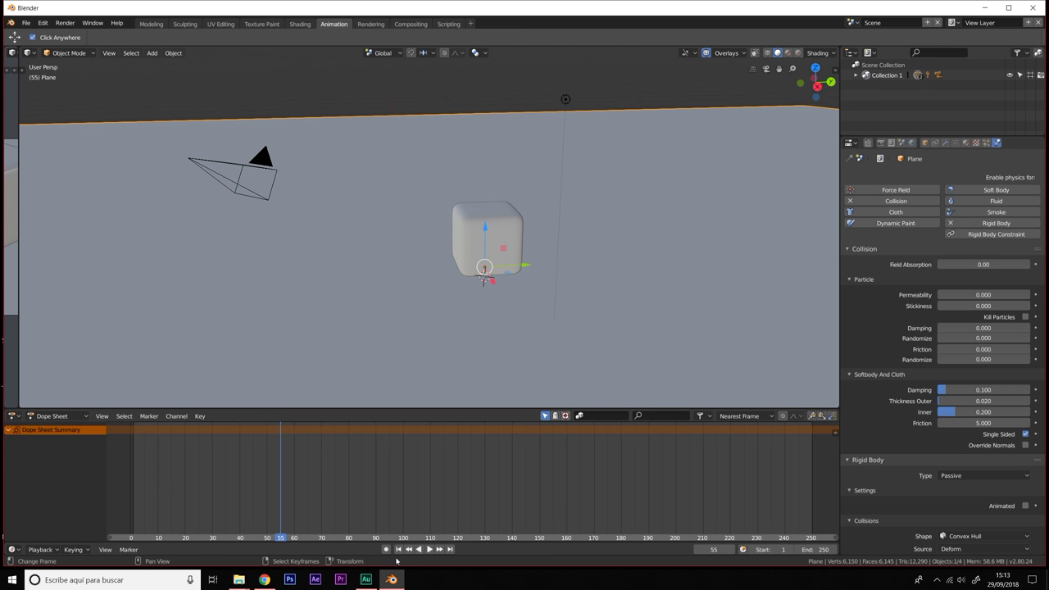
click(398, 550)
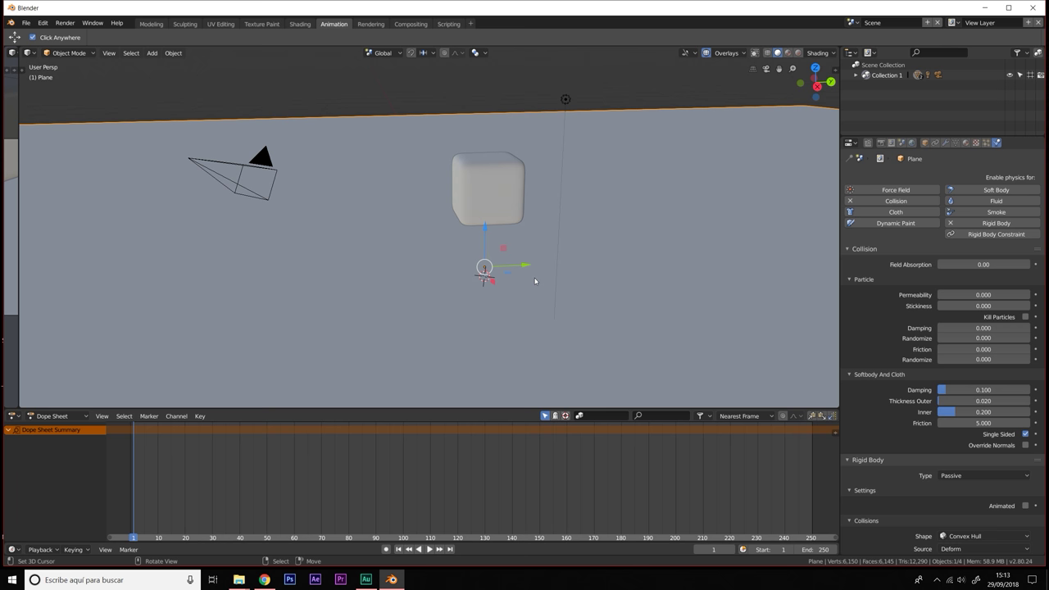
middle_drag(573, 269, 586, 268)
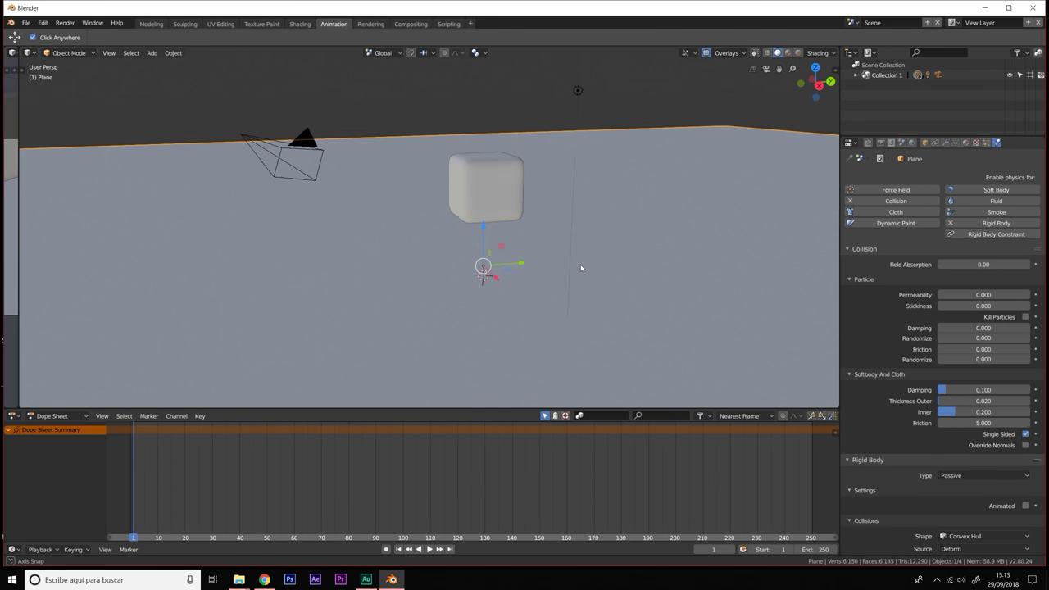
middle_drag(585, 268, 563, 264)
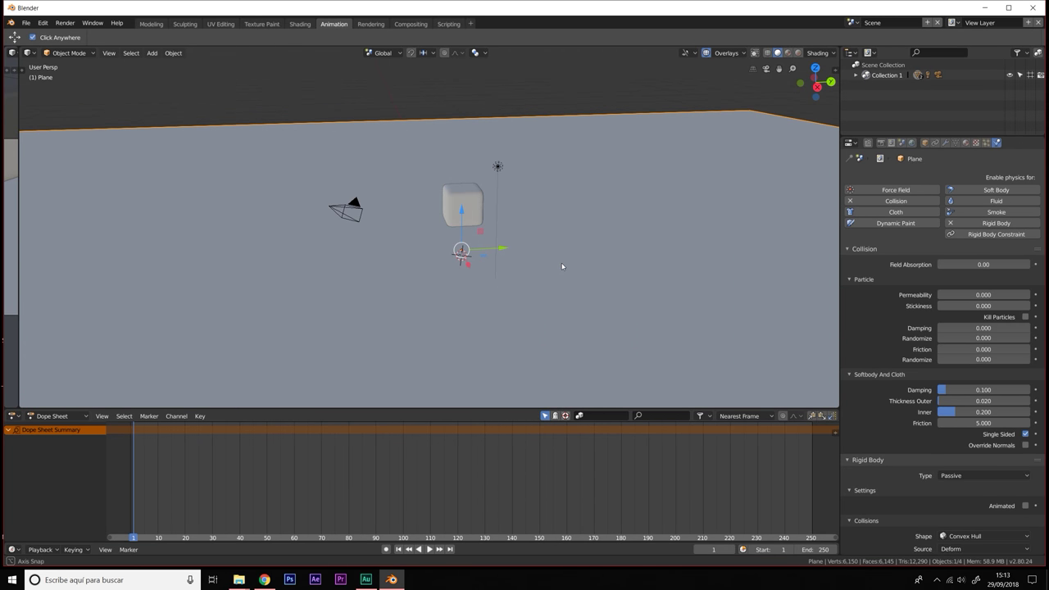
click(468, 202)
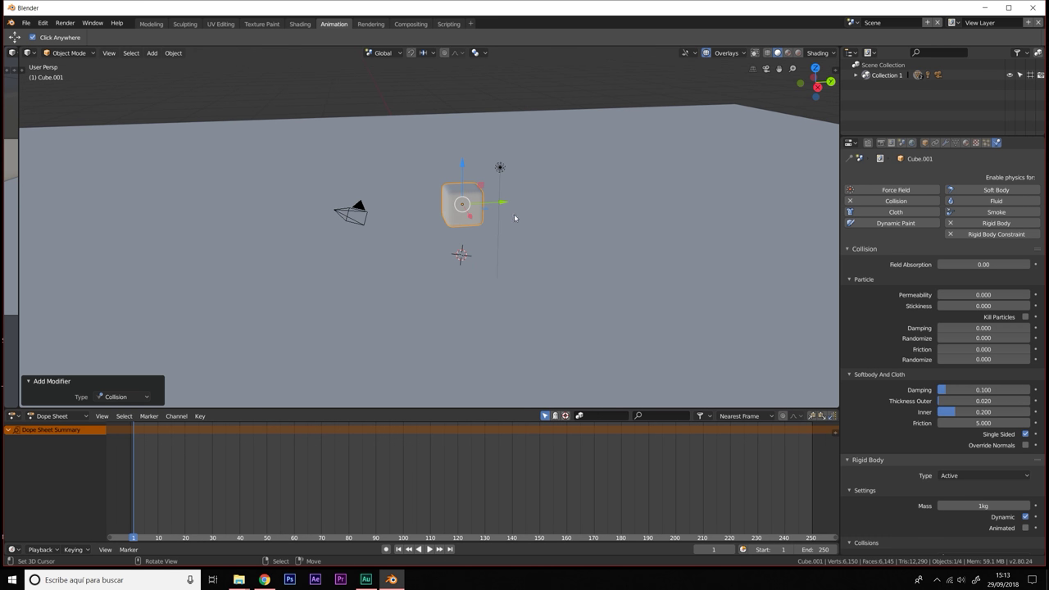
Step: Move Cube.001 50.7 cm along X, inspect it from another angle, and reselect it
key(g)
key(x)
click(483, 219)
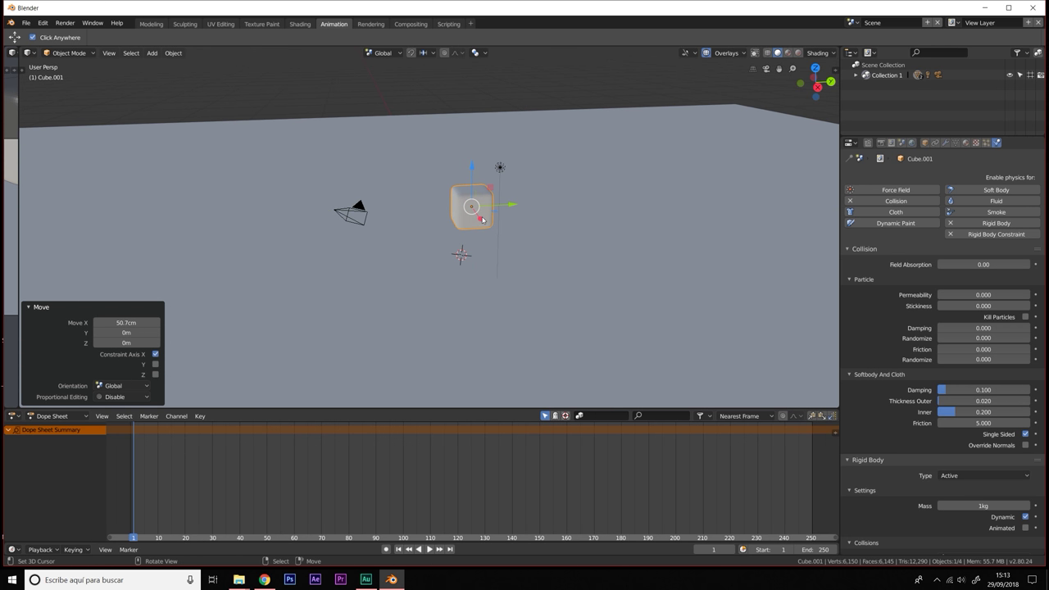
middle_drag(495, 231, 519, 228)
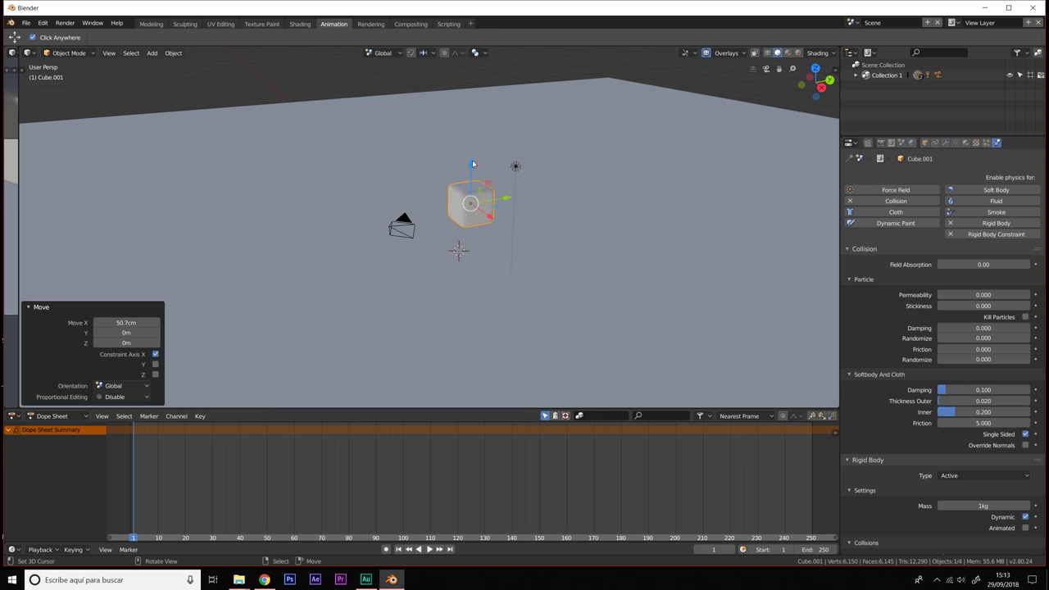
scroll(501, 189, up, 5)
scroll(525, 205, down, 2)
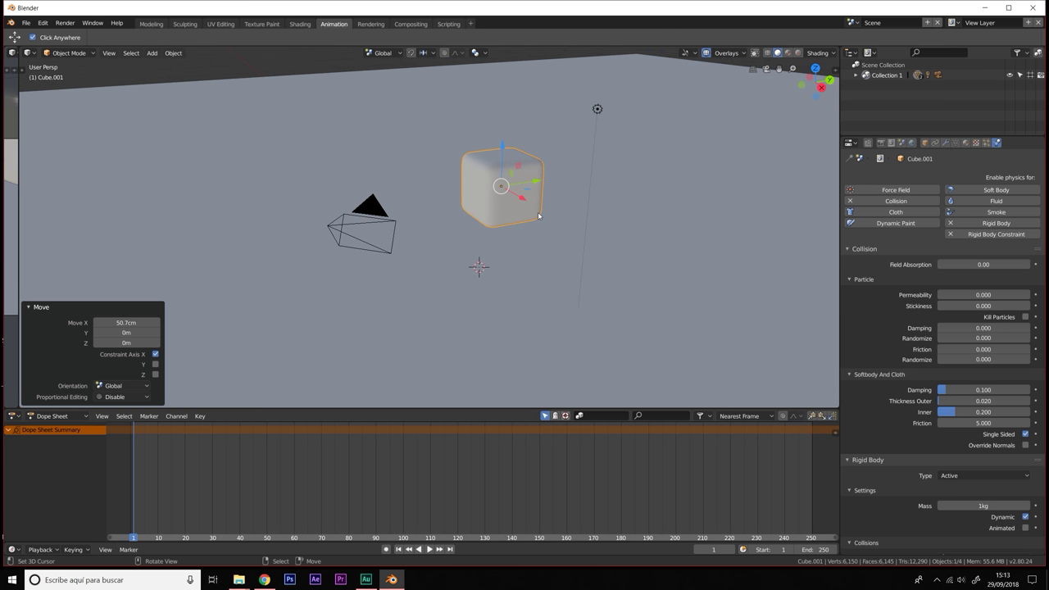
middle_drag(538, 216, 514, 260)
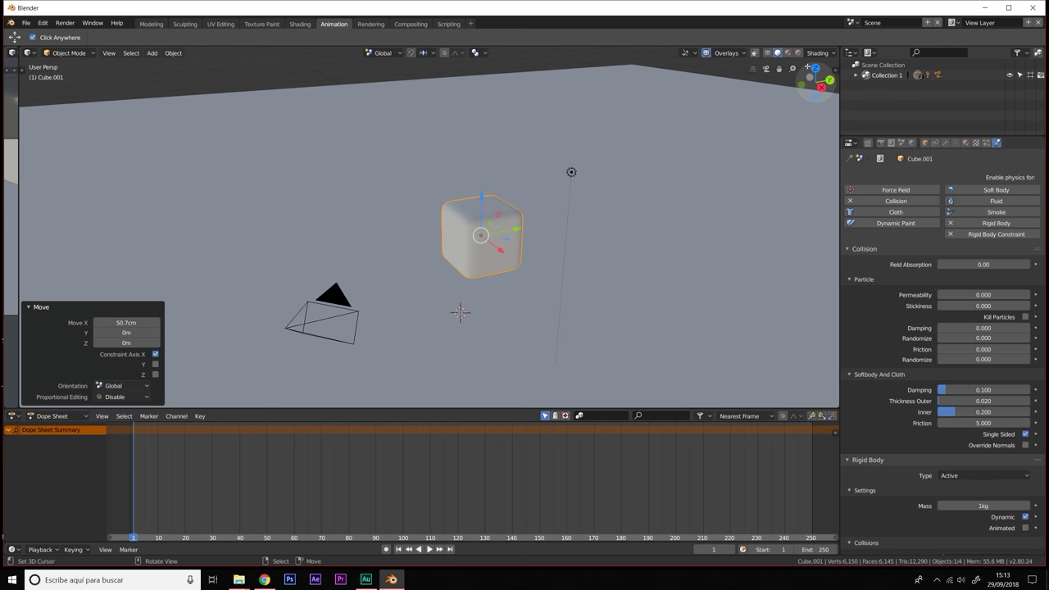
click(573, 172)
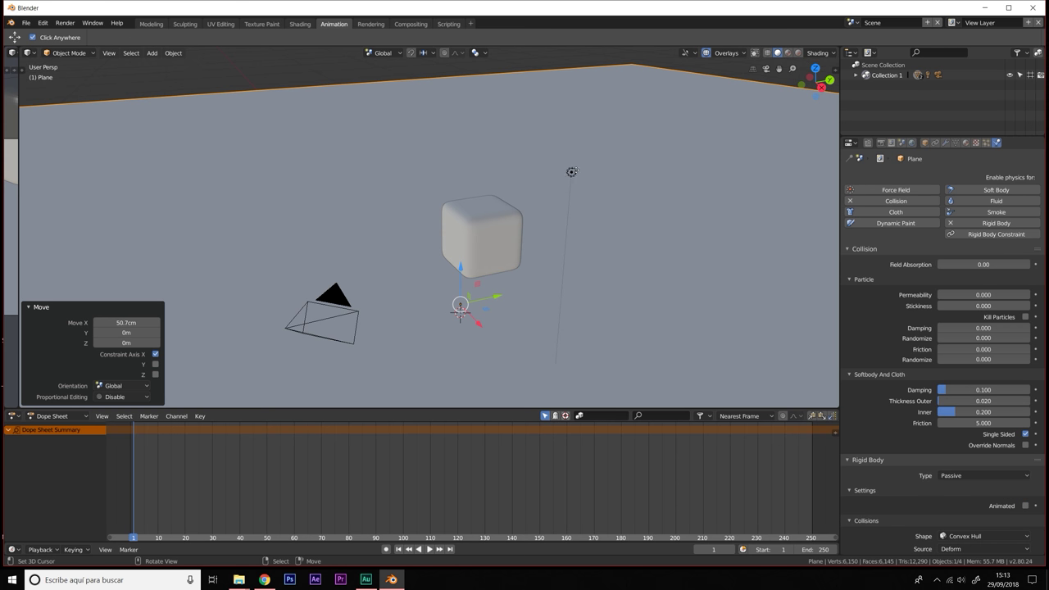
click(489, 215)
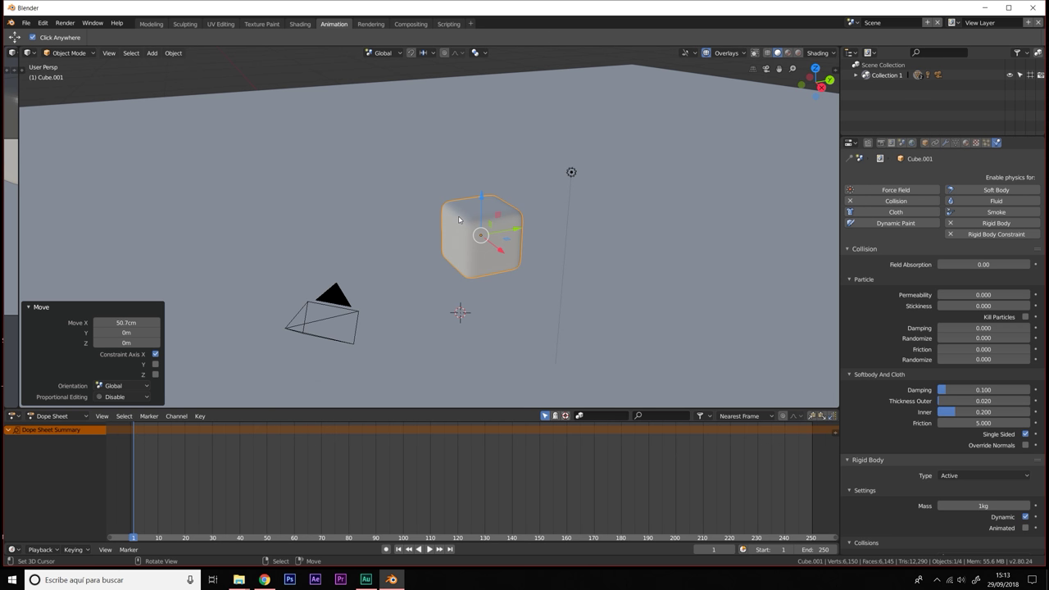
Step: Switch to Rendered shading and view the Render settings, keeping Eevee at 1920×1080, 24 fps
click(799, 54)
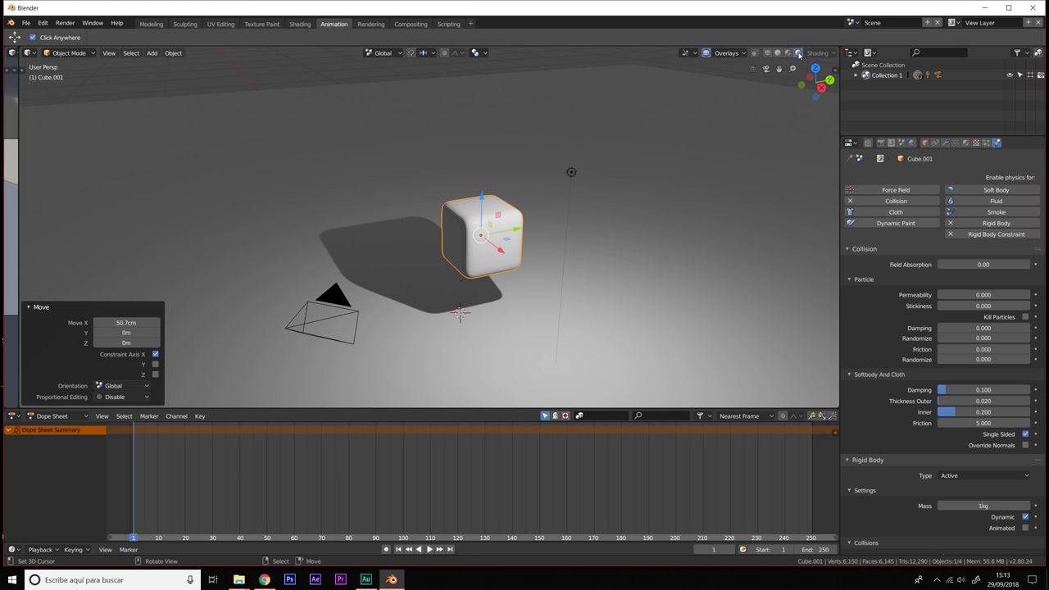
click(882, 145)
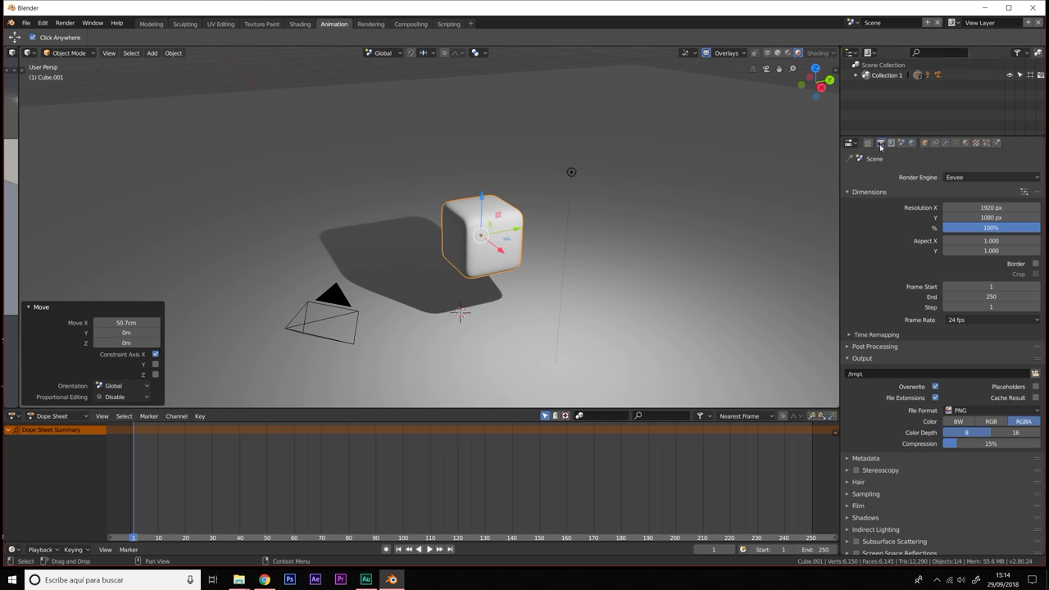
click(967, 177)
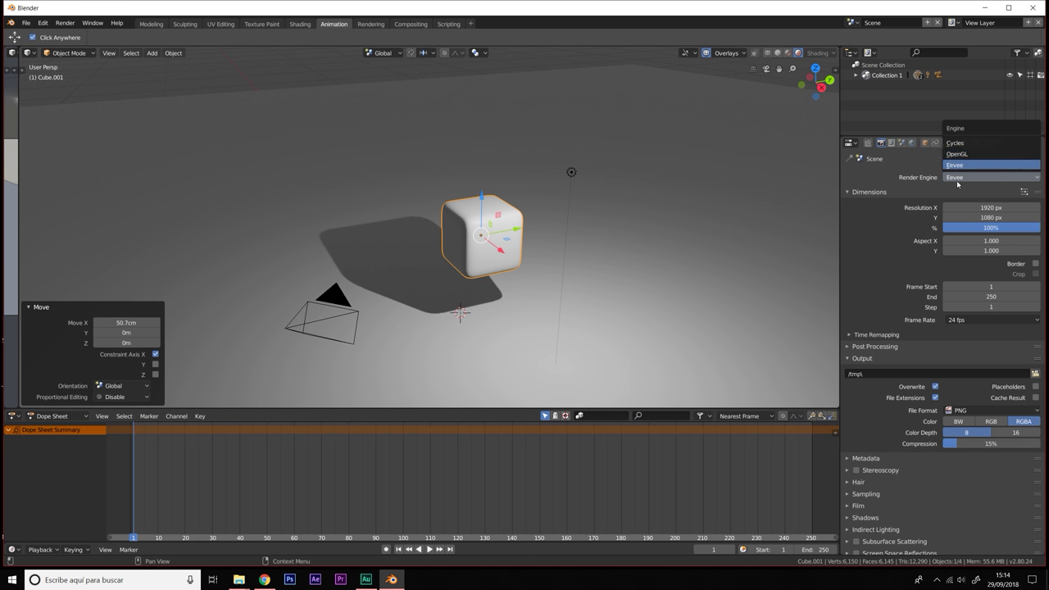
mouse_move(527, 258)
middle_down()
mouse_move(506, 258)
mouse_move(571, 261)
middle_up()
scroll(507, 259, up, 4)
scroll(570, 261, up, 2)
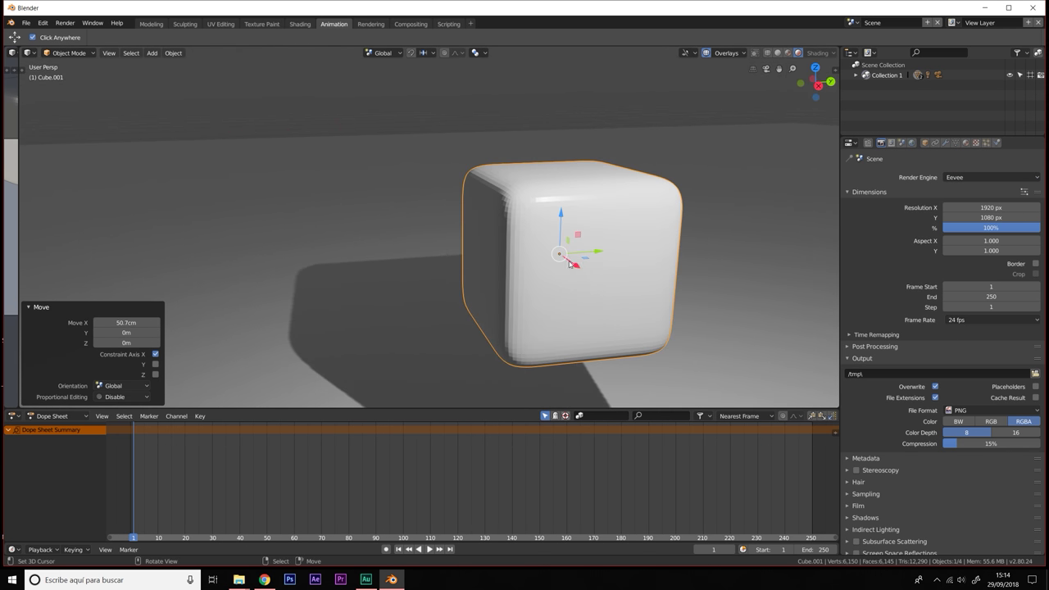
scroll(535, 187, up, 2)
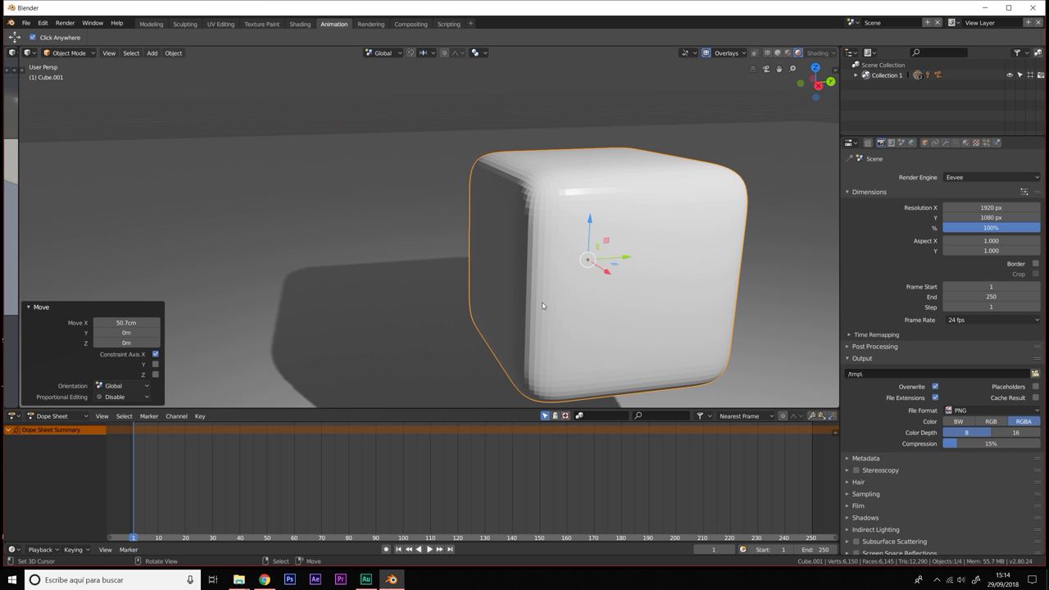
Step: Apply Shade Smooth to the cube
click(173, 53)
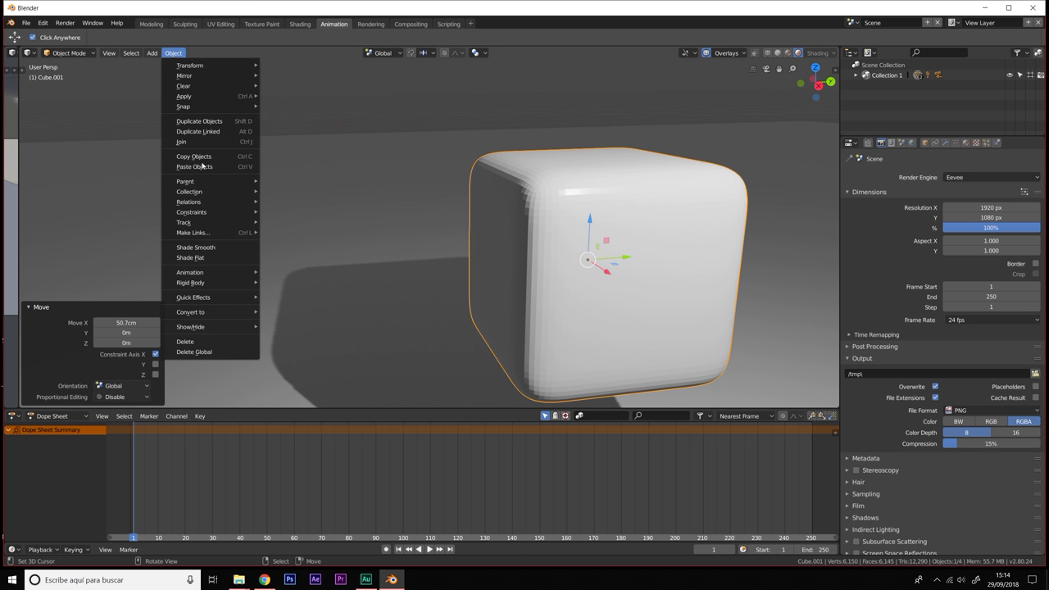
click(196, 237)
click(173, 52)
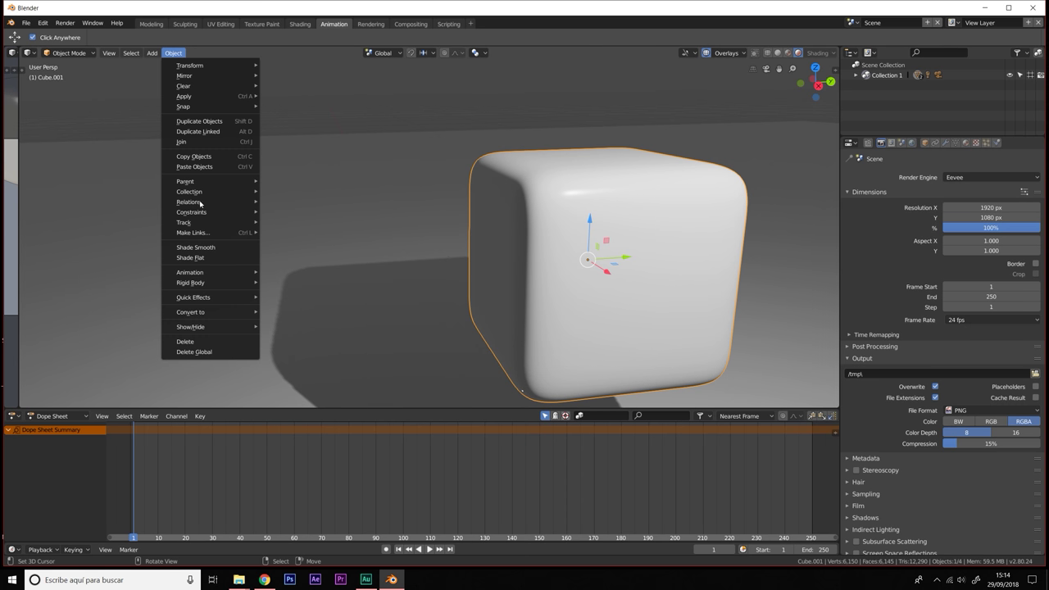
scroll(593, 213, down, 4)
middle_drag(593, 214, 601, 233)
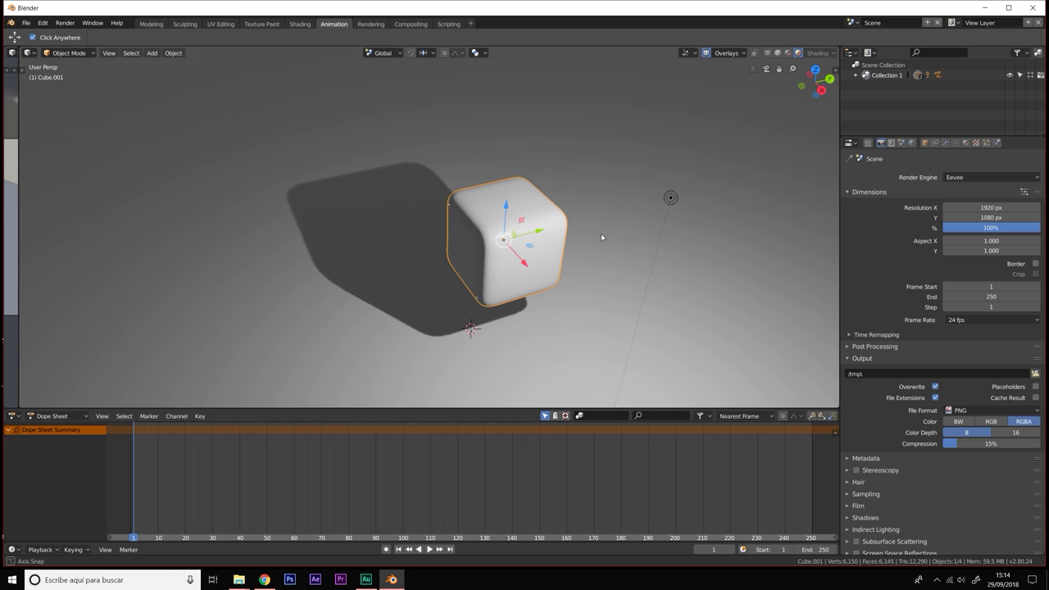
scroll(586, 212, up, 3)
scroll(586, 212, down, 4)
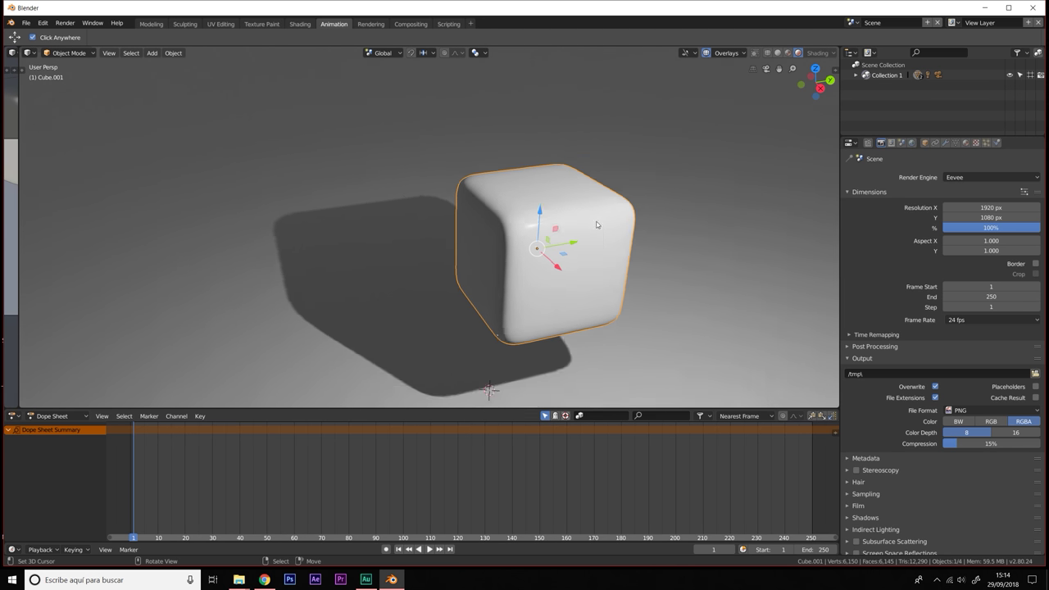
middle_drag(586, 212, 475, 217)
scroll(476, 216, down, 3)
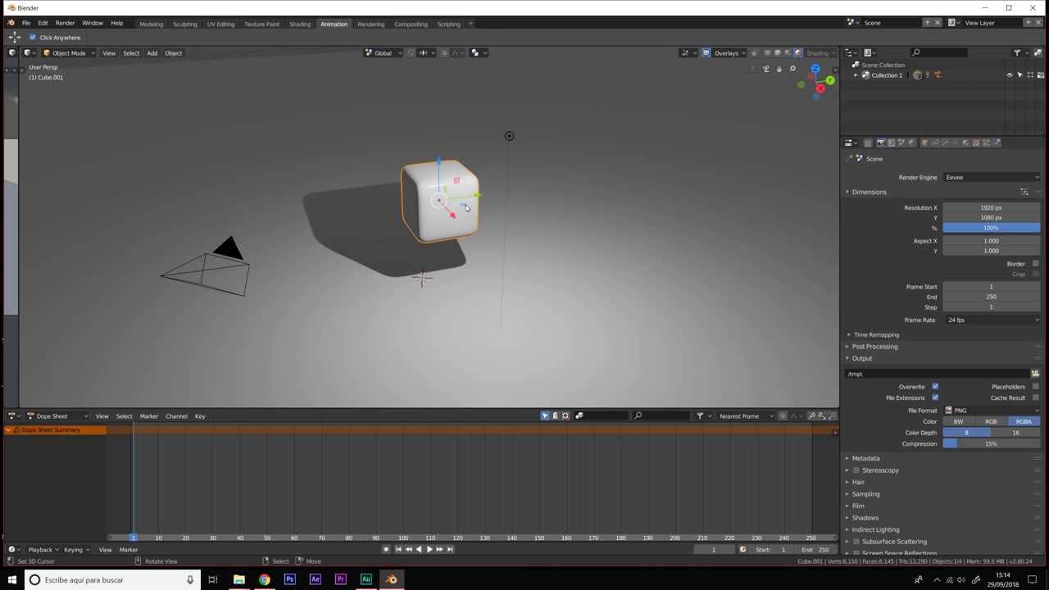
Step: Move the cube 72.4 cm along X and raise it 1.05 m along Z
drag(451, 218, 521, 256)
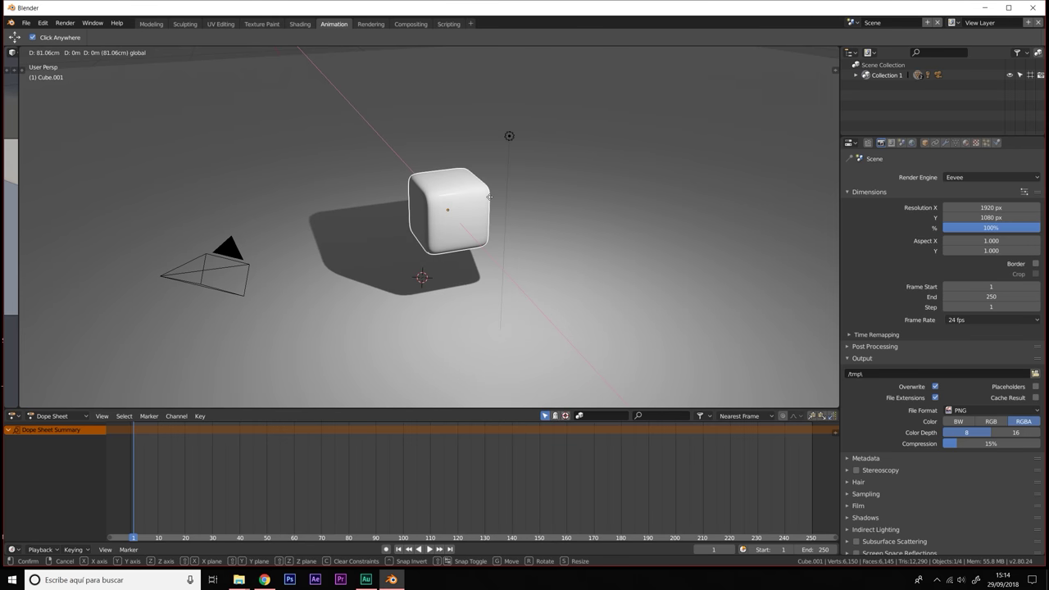
mouse_move(521, 257)
mouse_down()
mouse_move(473, 183)
mouse_move(445, 162)
mouse_move(447, 123)
mouse_up()
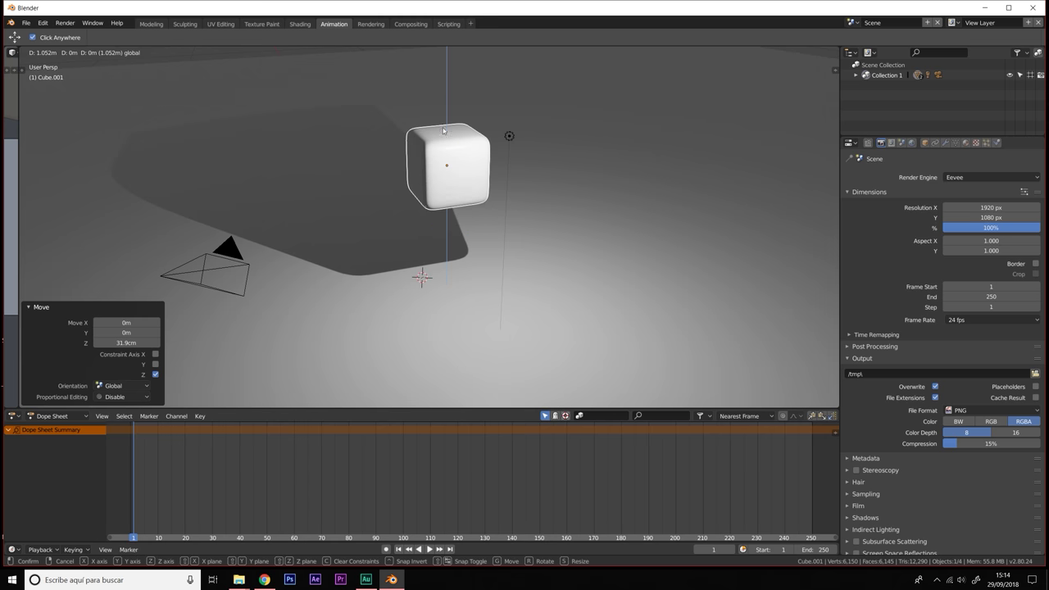
mouse_move(515, 212)
middle_down()
mouse_move(492, 199)
mouse_move(511, 202)
middle_up()
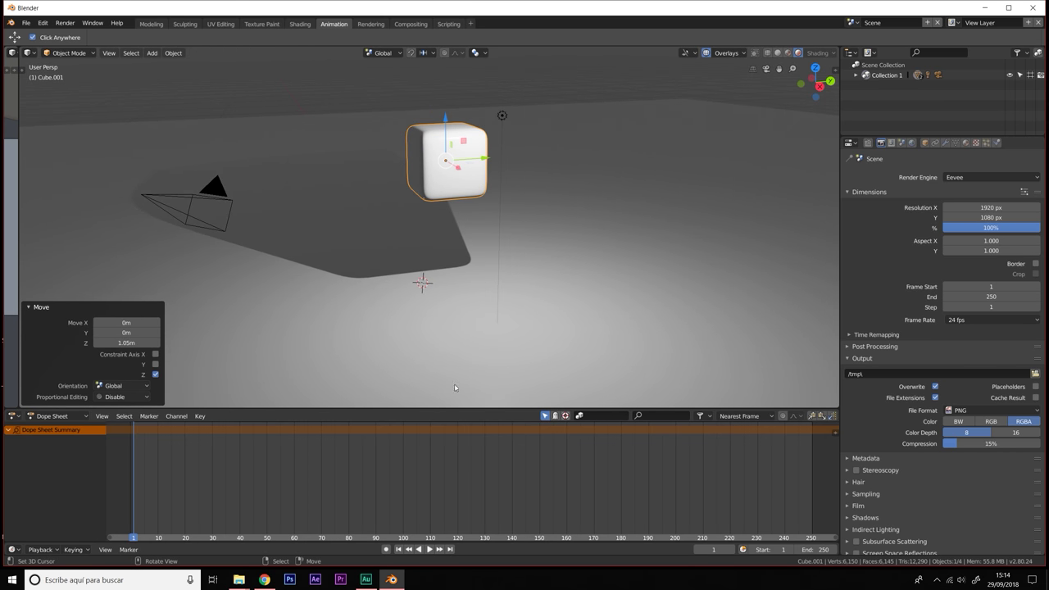
Step: Play the fall simulation a few times in solid shading, rewinding to frame 1
click(429, 549)
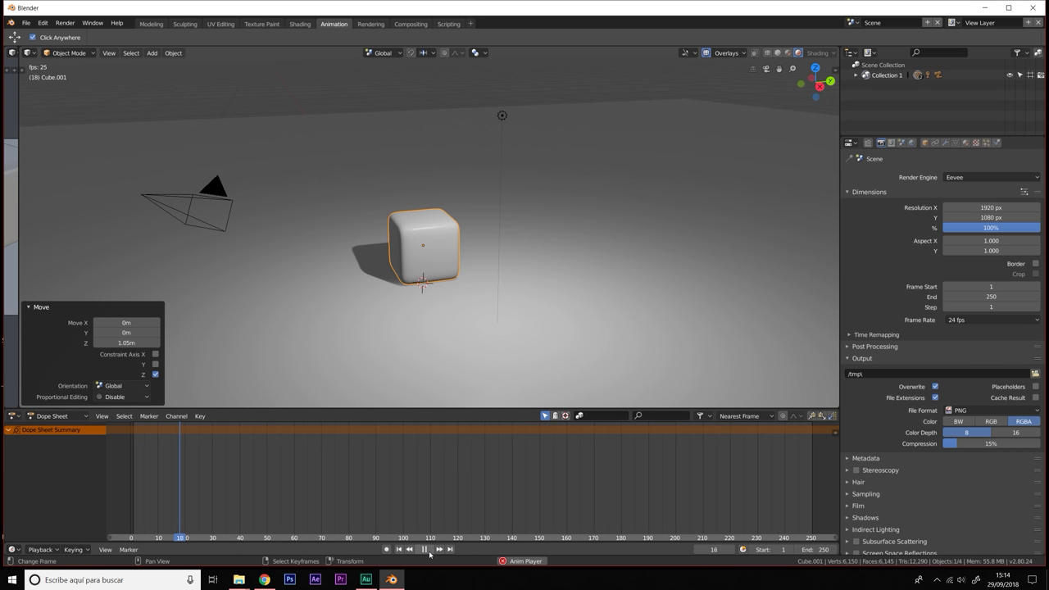
click(398, 549)
click(426, 549)
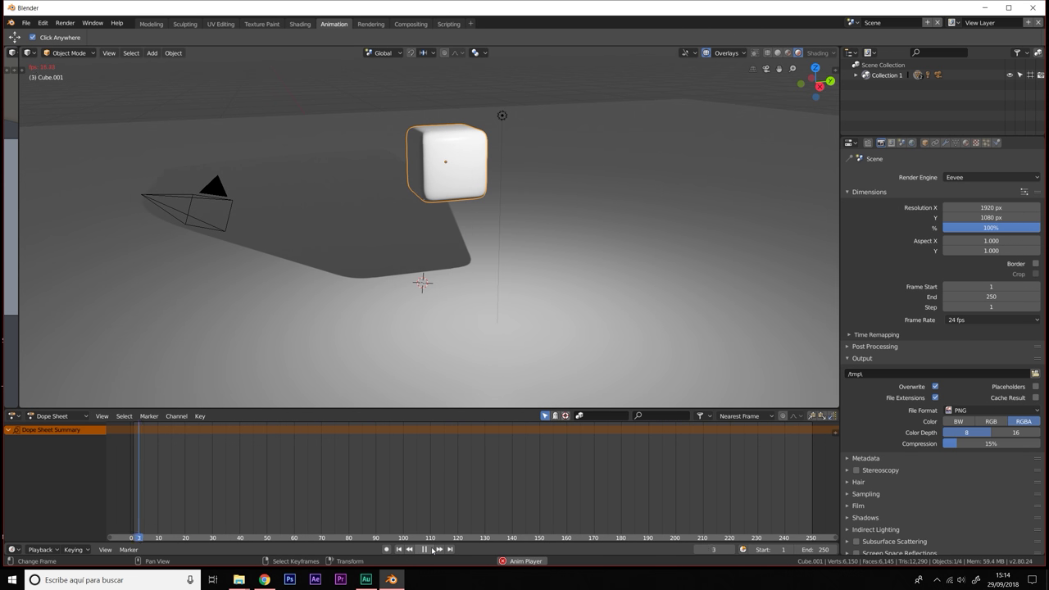
click(427, 550)
click(399, 549)
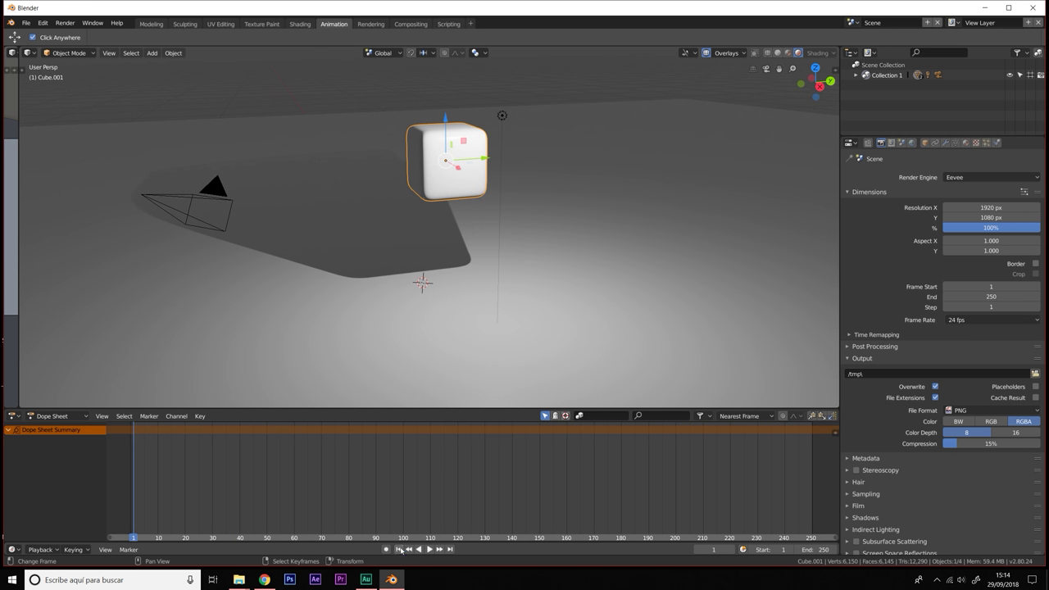
click(778, 53)
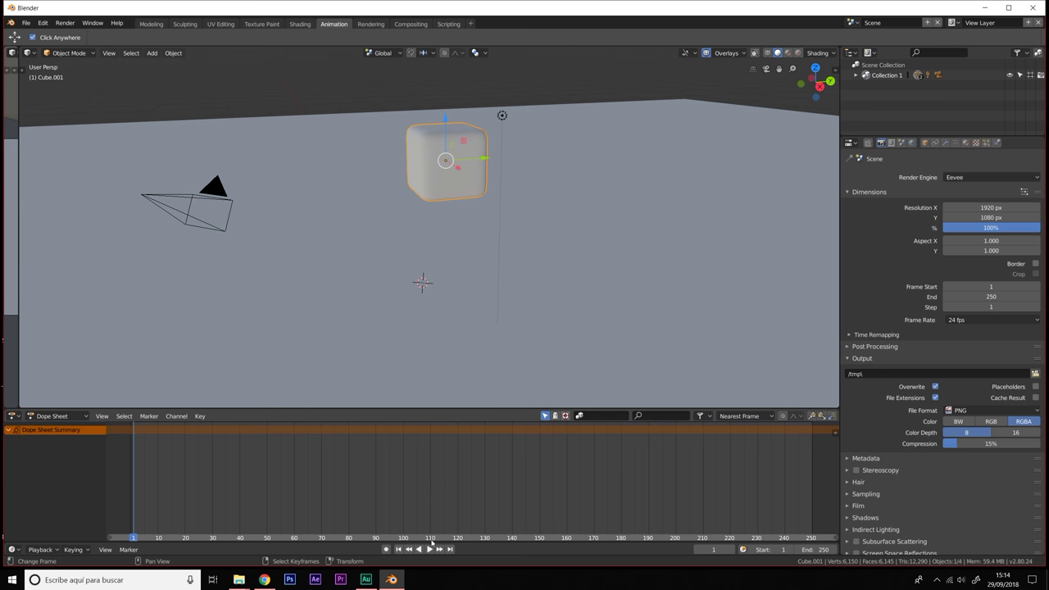
click(430, 549)
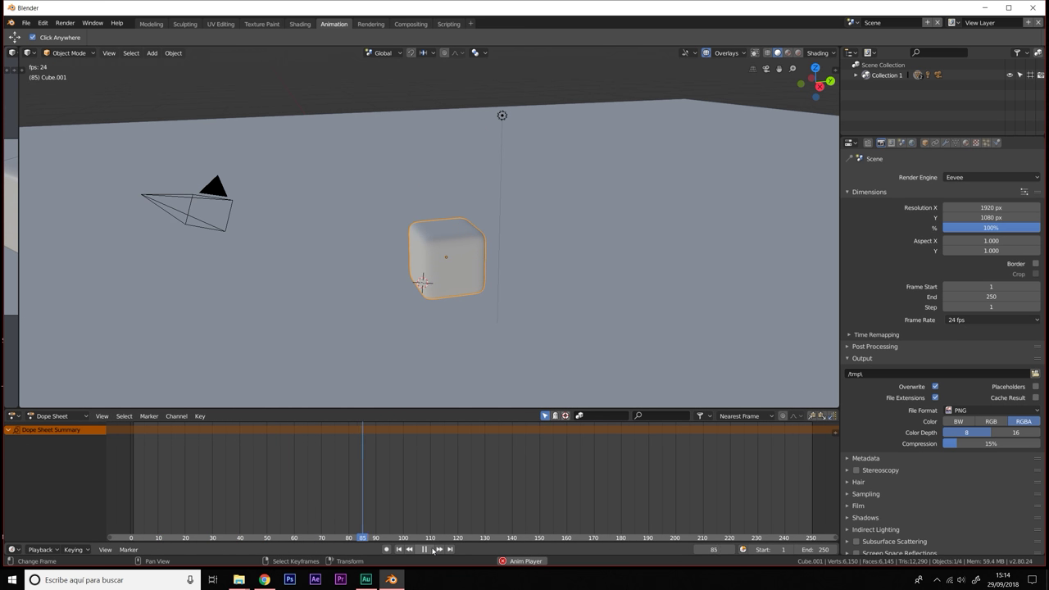
click(425, 550)
click(398, 550)
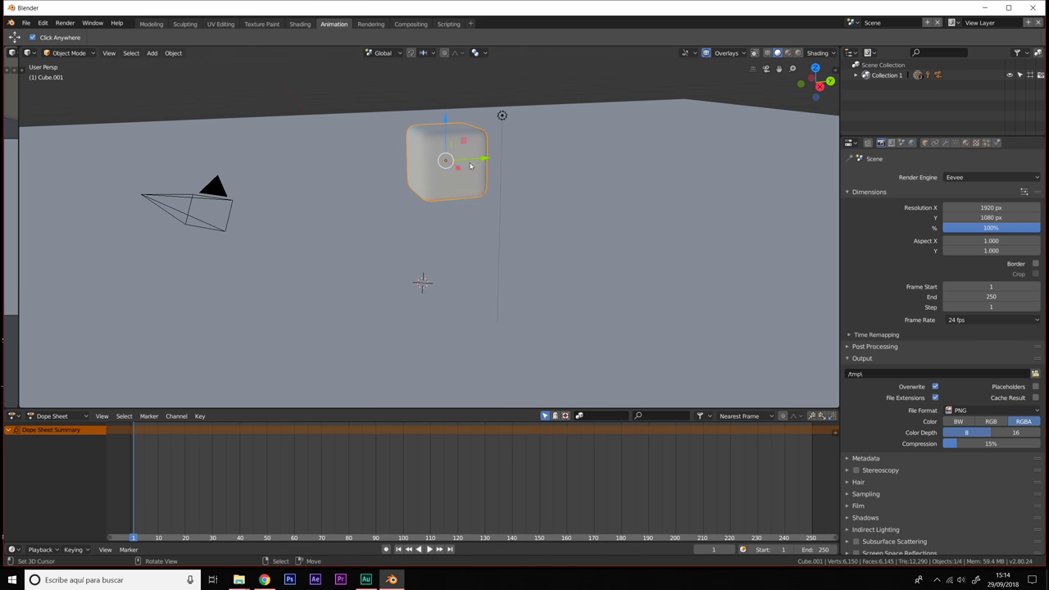
Step: Toggle X-ray, replay the fall in Rendered shading, then return to solid shading
click(755, 52)
click(767, 52)
click(776, 54)
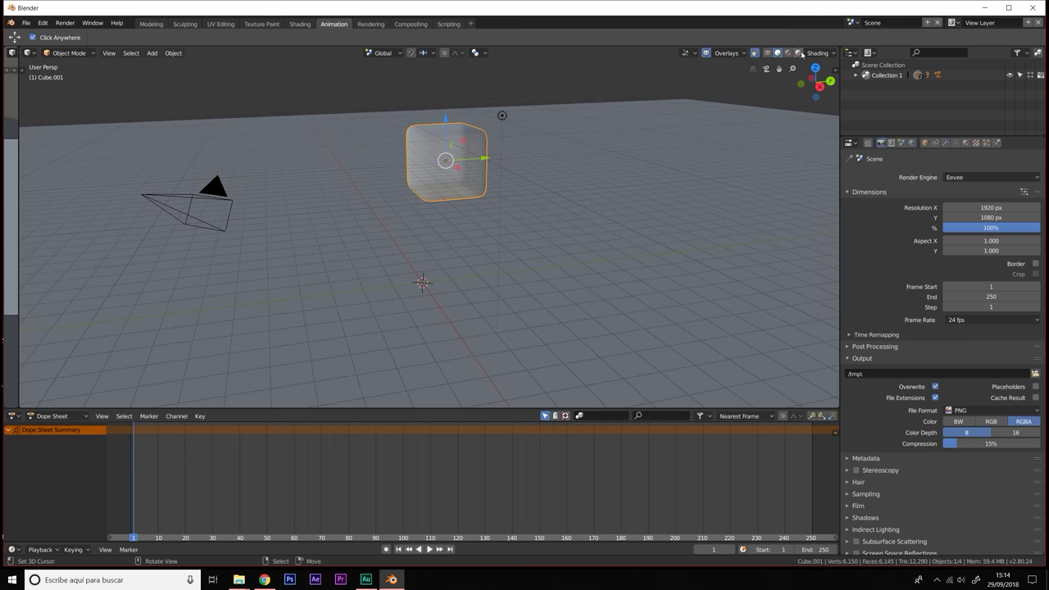
click(799, 52)
click(430, 551)
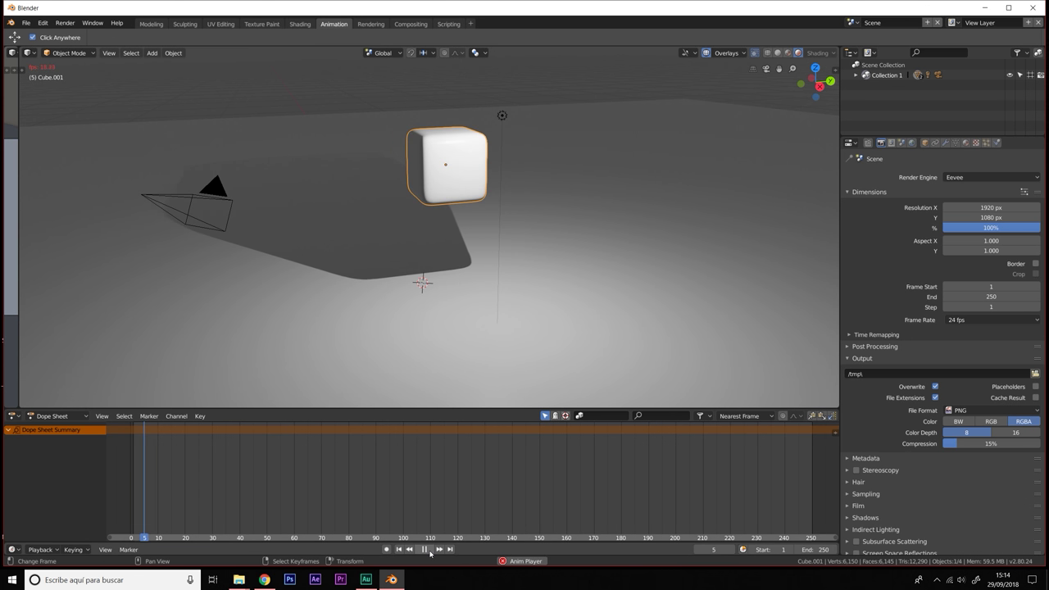
click(420, 550)
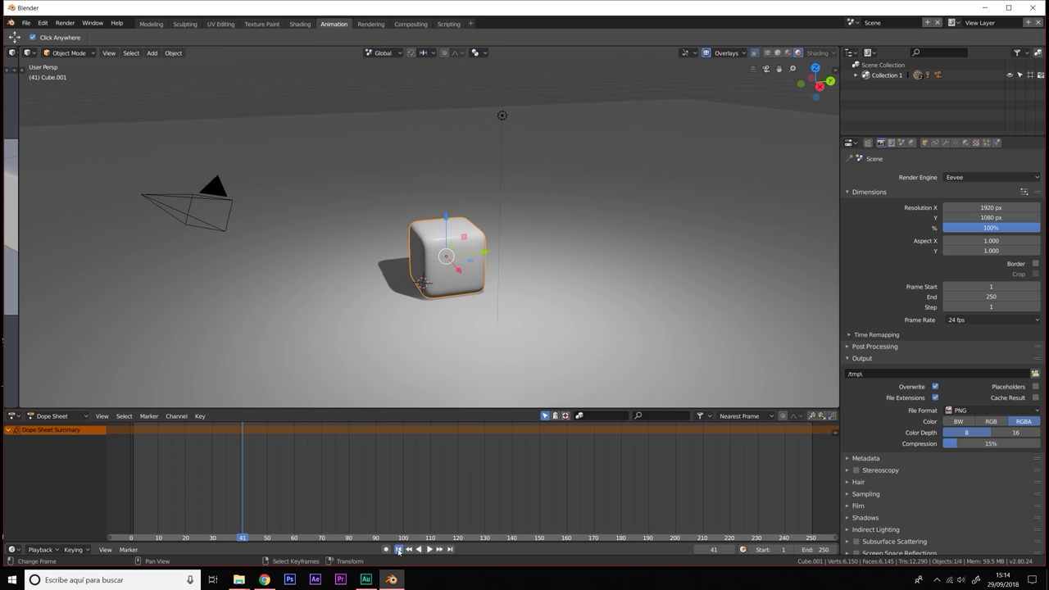
click(399, 550)
click(778, 54)
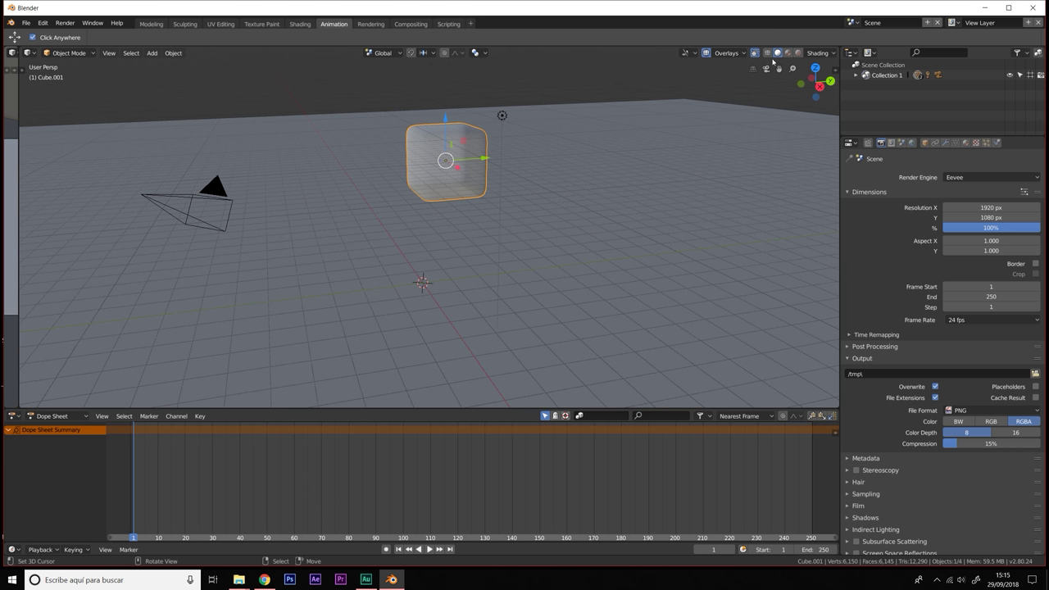
click(788, 53)
click(779, 53)
Step: Move the cube 1.17 m along X and preview its fall in Rendered shading, rewinding to frame 1
drag(460, 170, 472, 178)
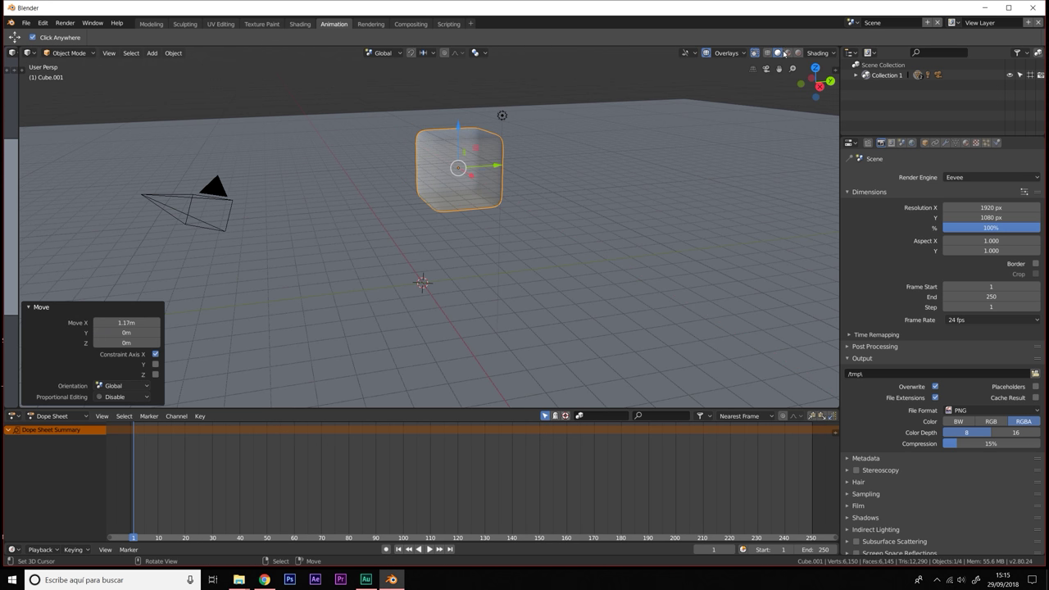
click(799, 53)
click(430, 549)
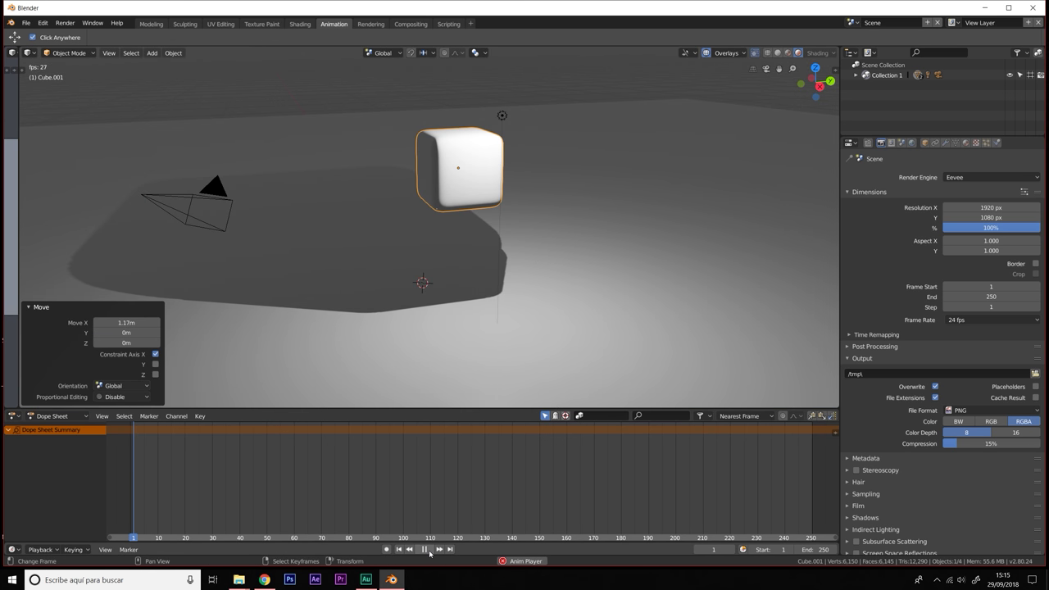
click(424, 549)
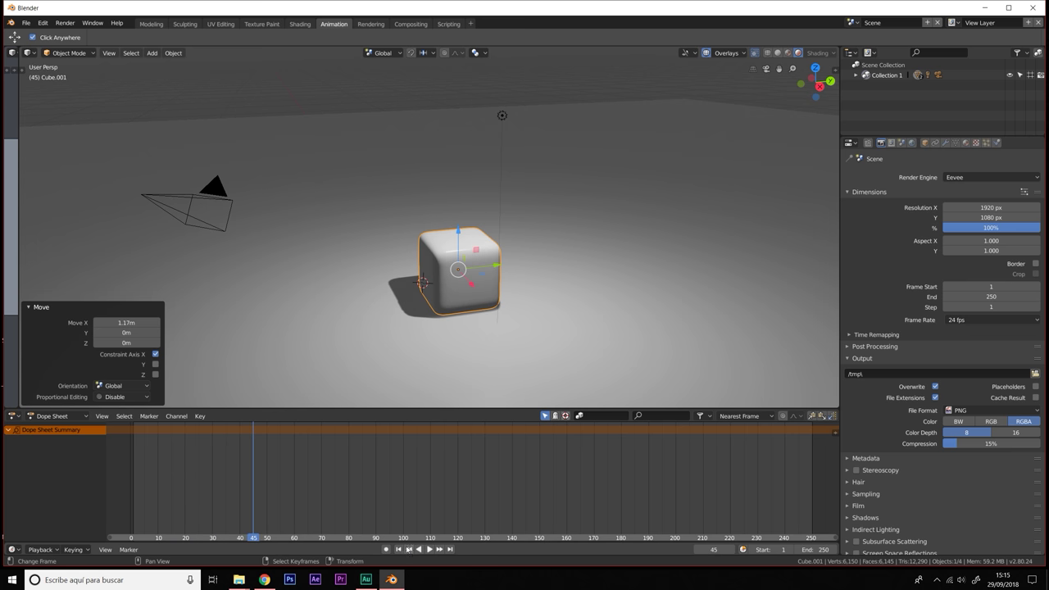
click(400, 549)
mouse_move(508, 156)
middle_down()
mouse_move(449, 186)
mouse_move(484, 195)
middle_up()
Step: Move the cube -82.6 cm along Y, 89.3 cm along Z, then -36.3 cm along X
drag(484, 195, 463, 188)
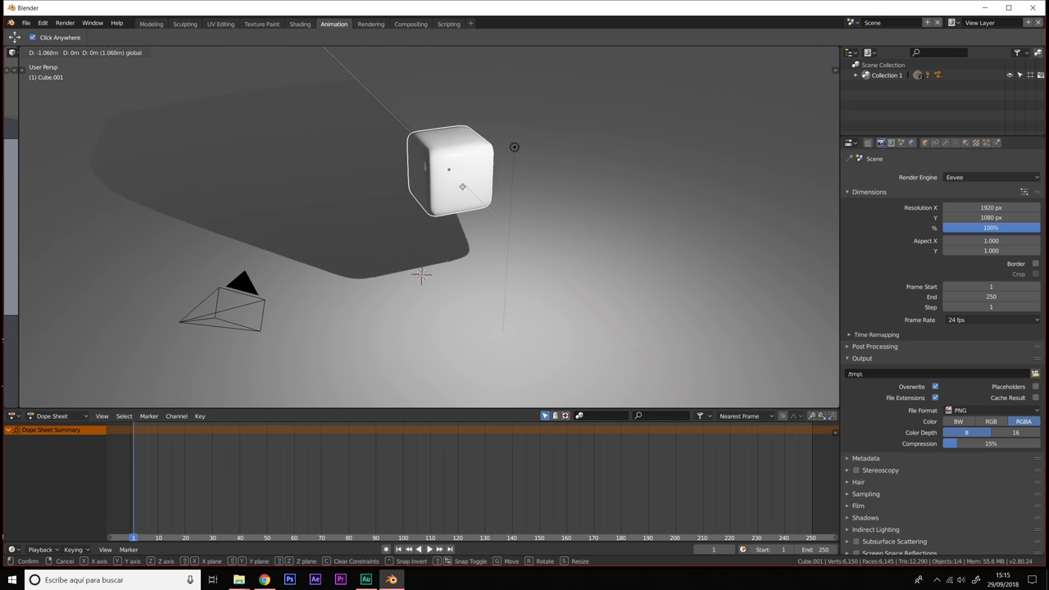
scroll(463, 188, up, 5)
mouse_move(492, 123)
shift+middle_down()
mouse_move(503, 284)
mouse_move(488, 272)
mouse_move(500, 273)
mouse_move(478, 228)
shift+middle_up()
mouse_move(478, 228)
mouse_down()
mouse_move(528, 300)
mouse_move(527, 286)
mouse_move(447, 292)
mouse_up()
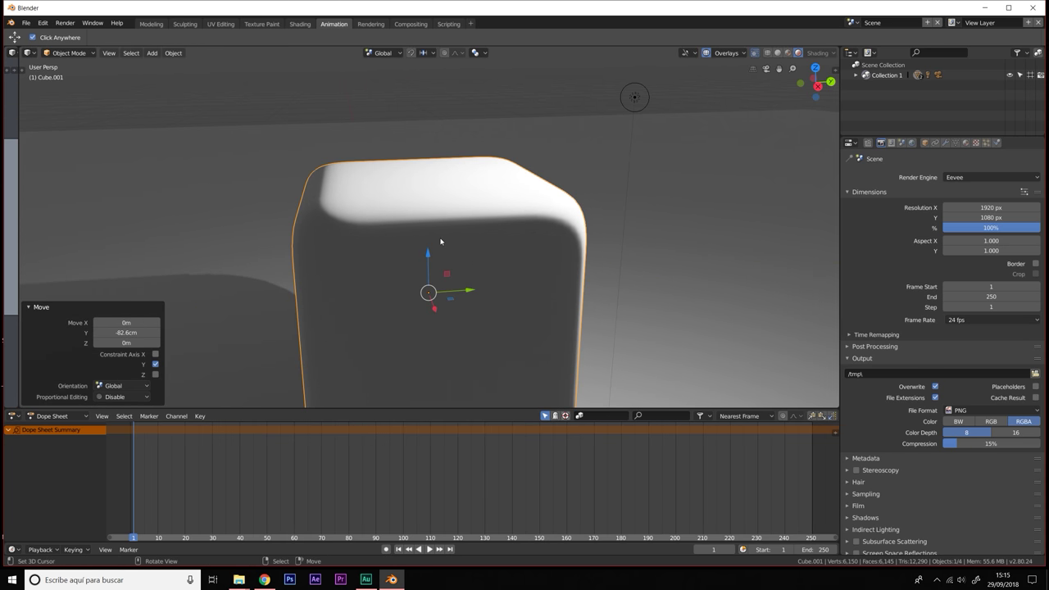
drag(428, 246, 403, 146)
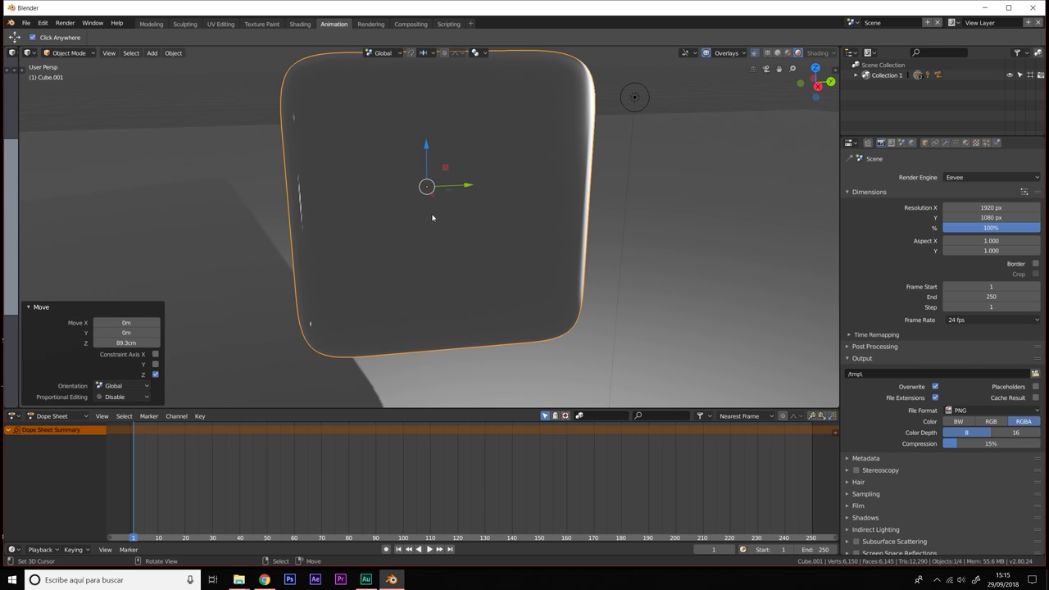
middle_drag(478, 243, 595, 285)
drag(595, 285, 621, 291)
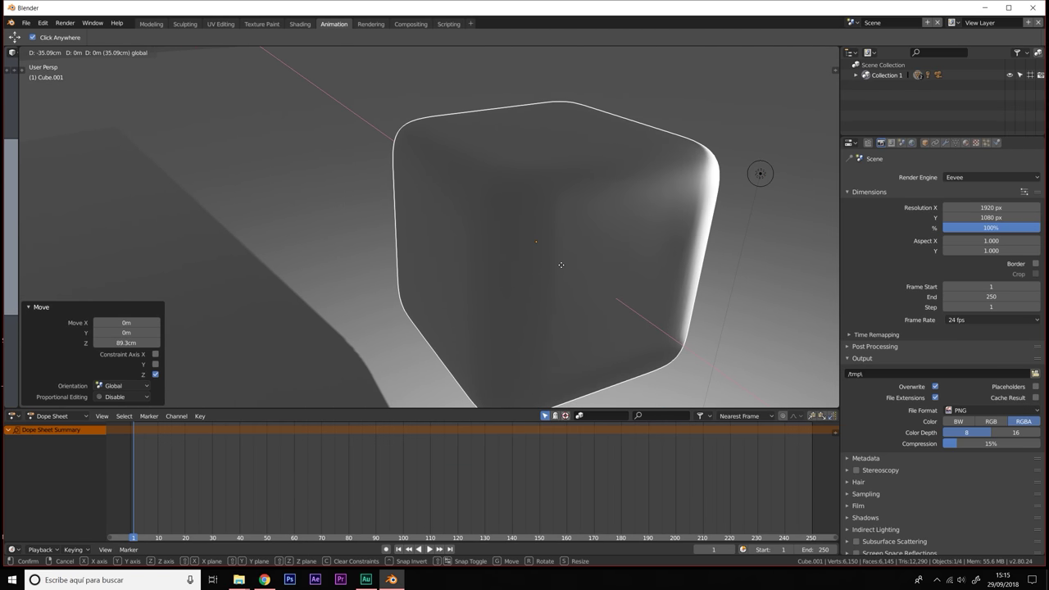
mouse_move(621, 292)
middle_down()
mouse_move(579, 288)
mouse_move(590, 290)
mouse_move(560, 268)
mouse_move(569, 199)
mouse_move(567, 246)
mouse_move(595, 243)
middle_up()
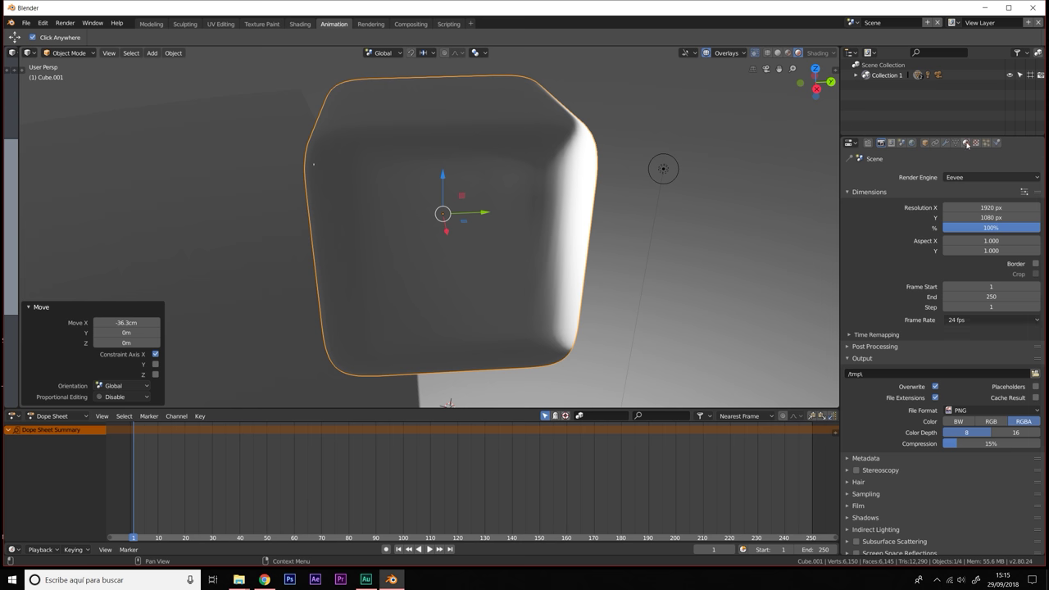
Step: Create Material.001 on the cube with a Subsurface Scattering surface, scale 3.300
click(966, 144)
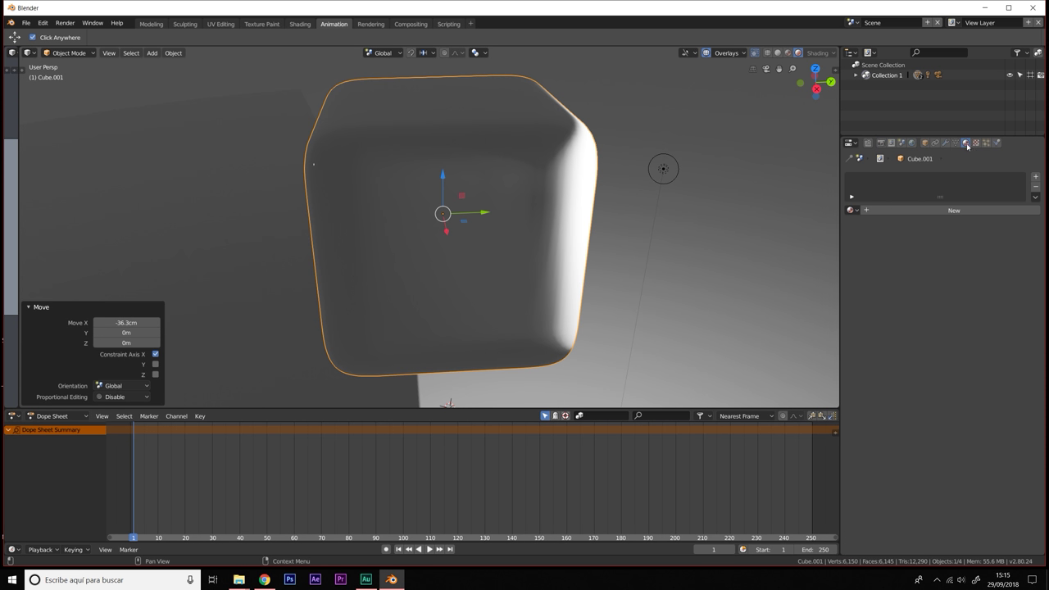
click(947, 211)
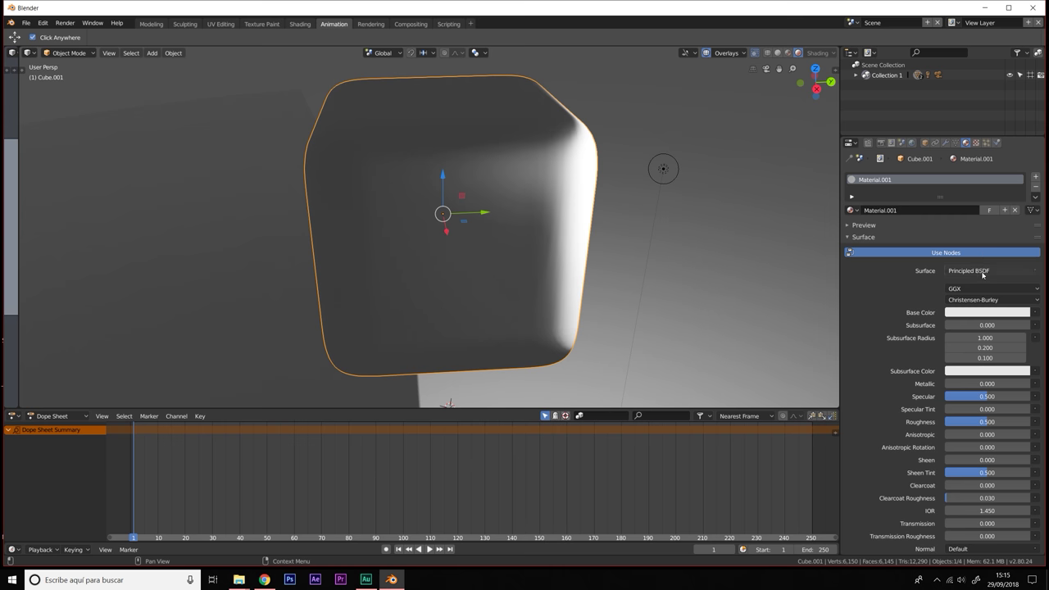
click(982, 272)
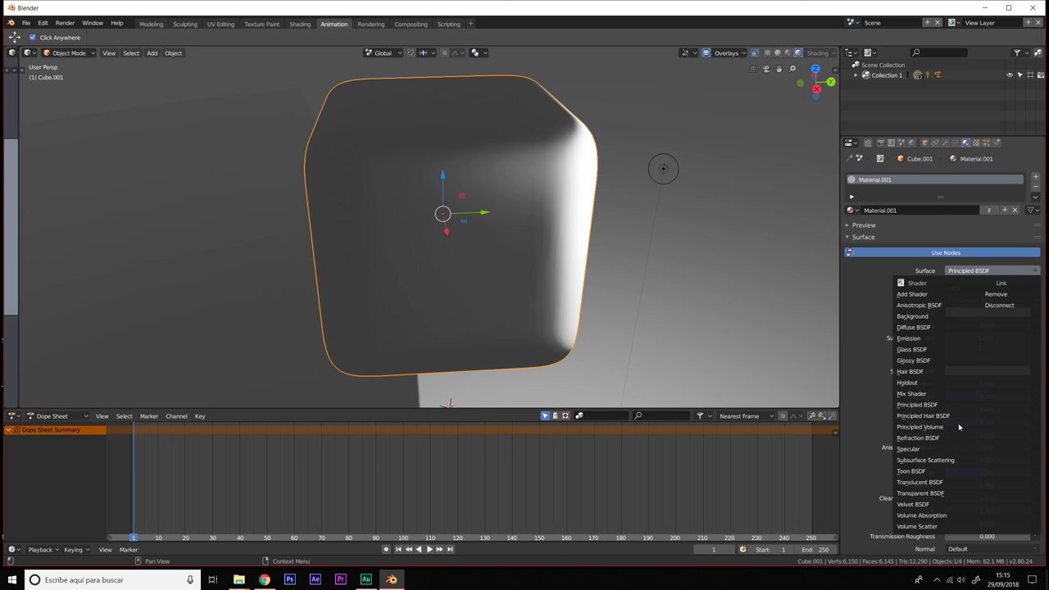
click(935, 461)
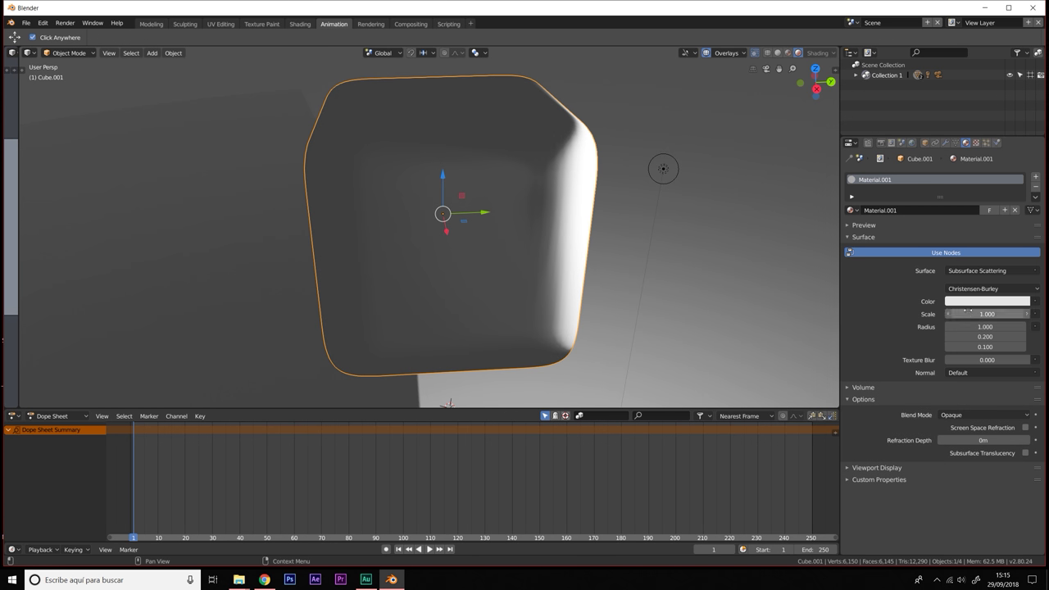
mouse_move(975, 314)
mouse_down()
mouse_move(951, 314)
mouse_move(1009, 314)
mouse_up()
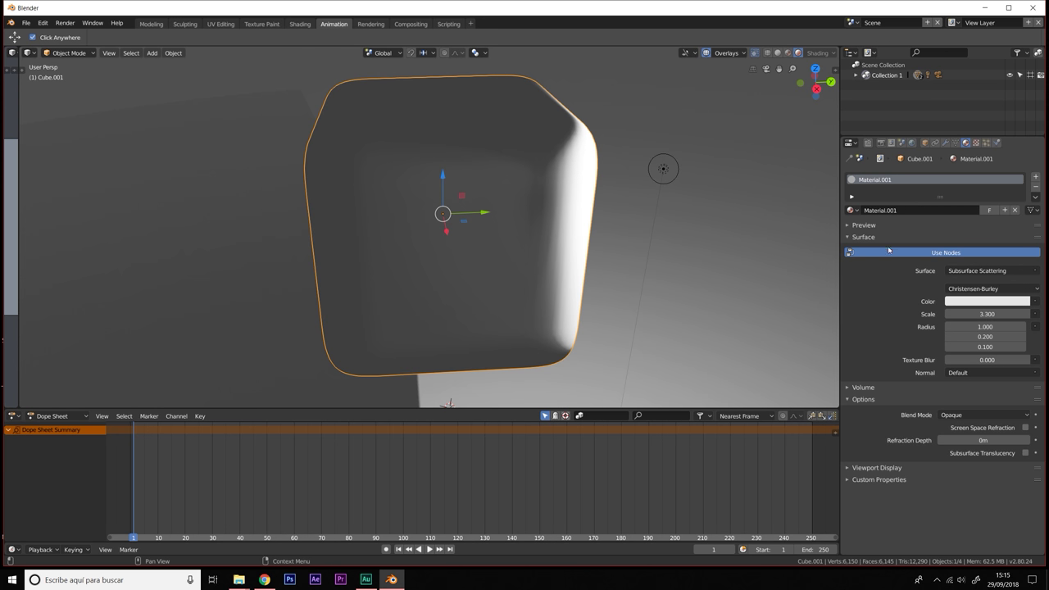
click(881, 144)
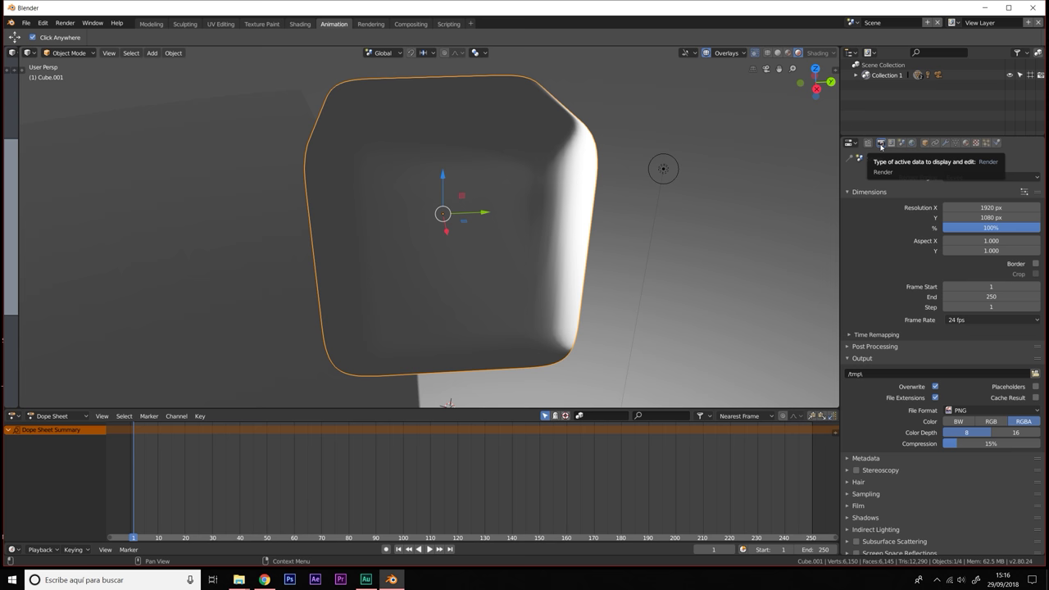
Step: Tick Eevee's Subsurface Scattering option, setting 32 samples and jitter threshold 1.000
scroll(879, 519, down, 2)
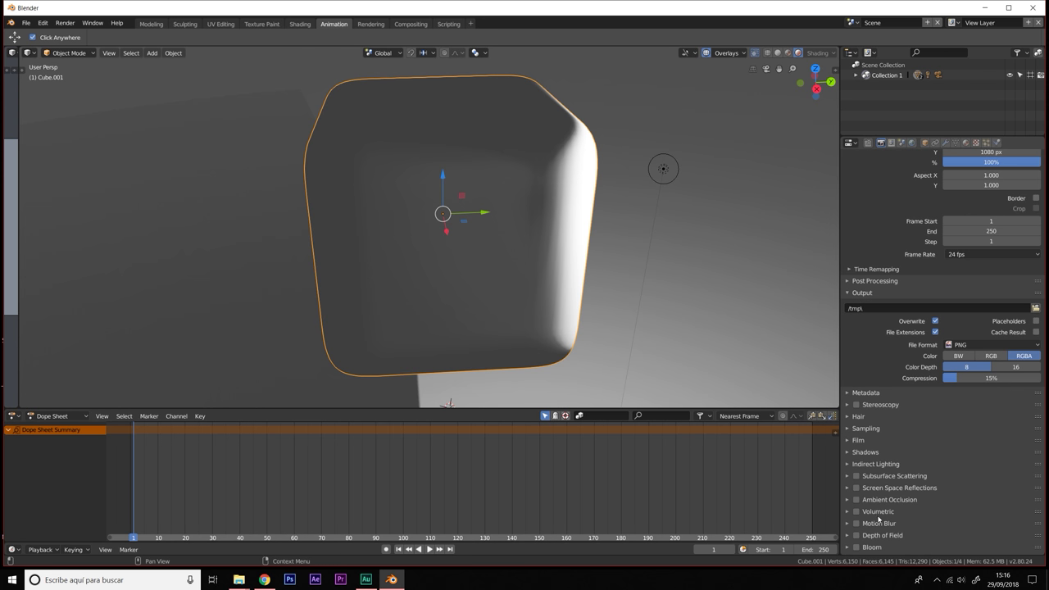
click(856, 479)
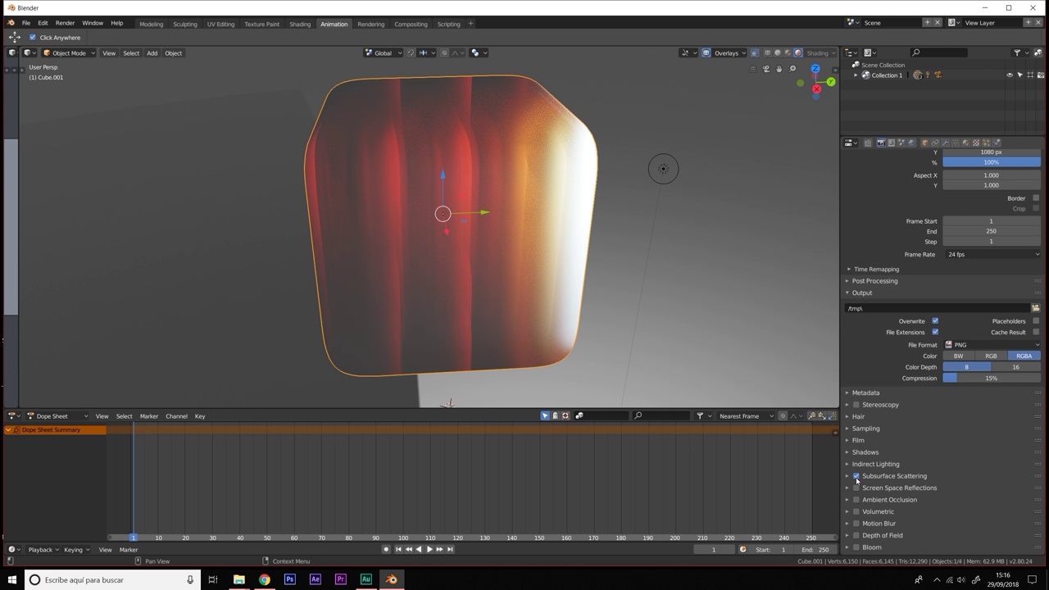
click(847, 476)
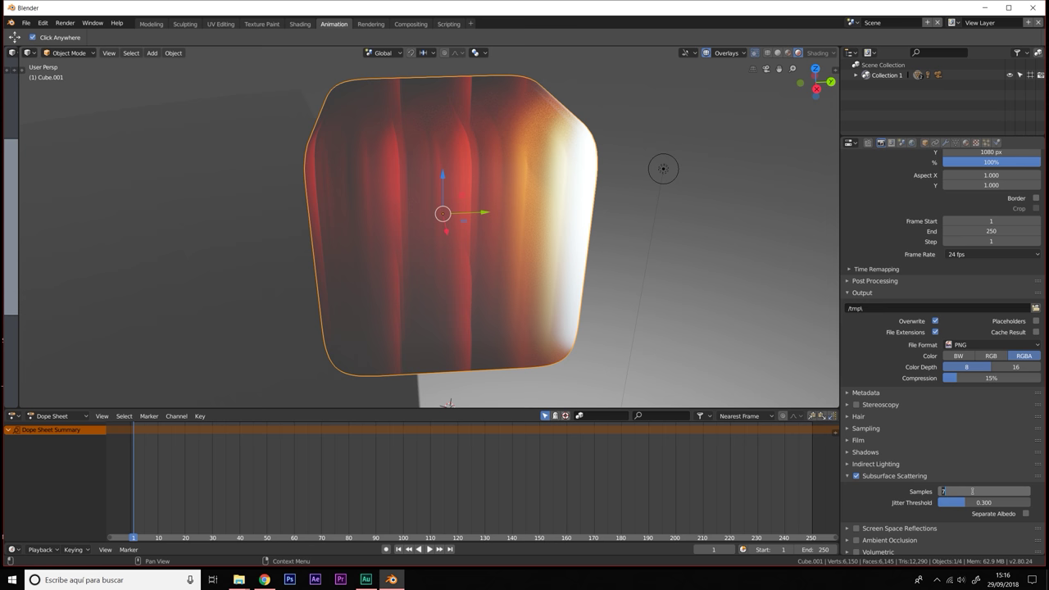
text(32)
key(Return)
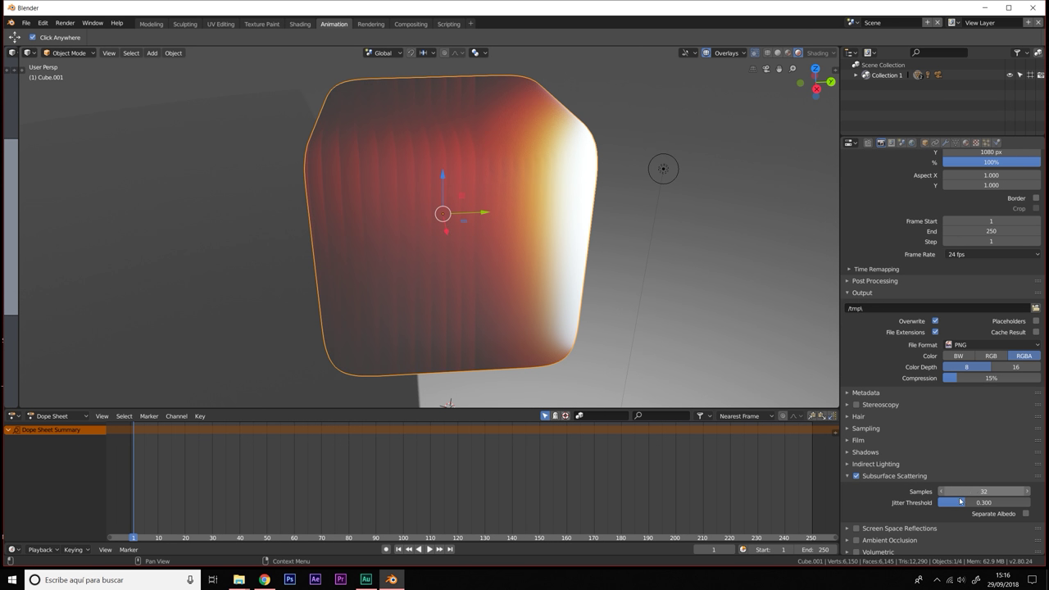
drag(961, 502, 978, 502)
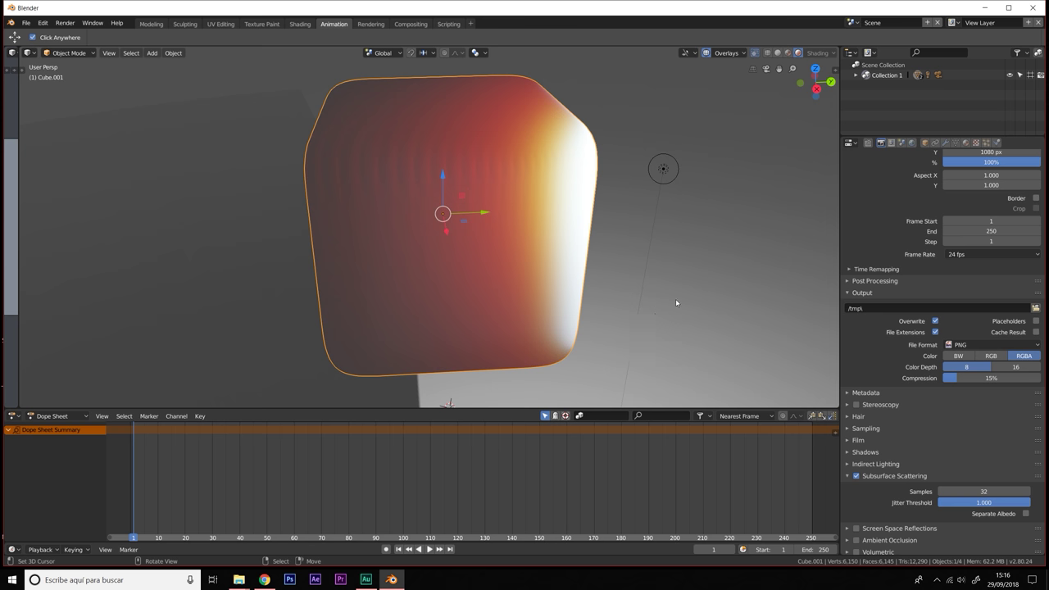
Step: Slide the cube along the Y axis
middle_drag(641, 318, 610, 316)
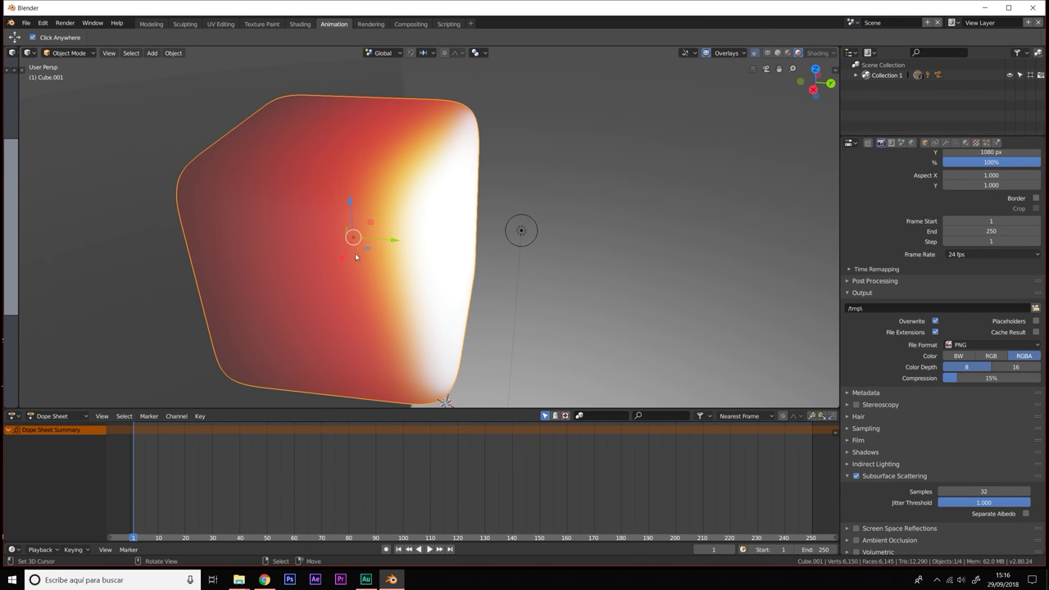
mouse_move(395, 242)
mouse_down()
mouse_move(269, 246)
mouse_move(304, 240)
mouse_move(445, 300)
mouse_up()
middle_drag(445, 301, 547, 306)
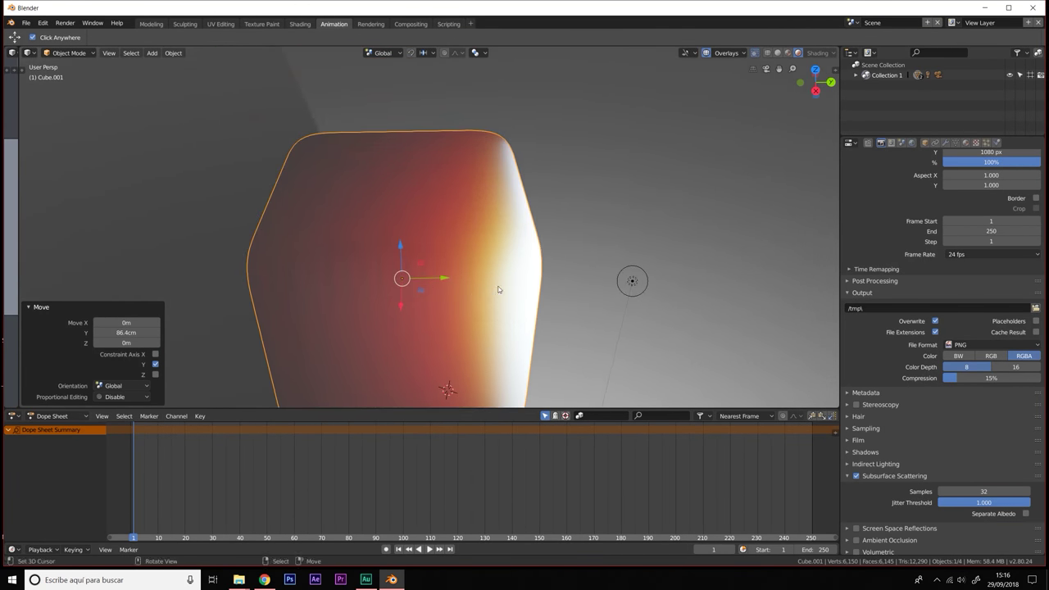
scroll(548, 306, up, 3)
mouse_move(548, 307)
middle_down()
mouse_move(505, 291)
mouse_move(352, 164)
middle_up()
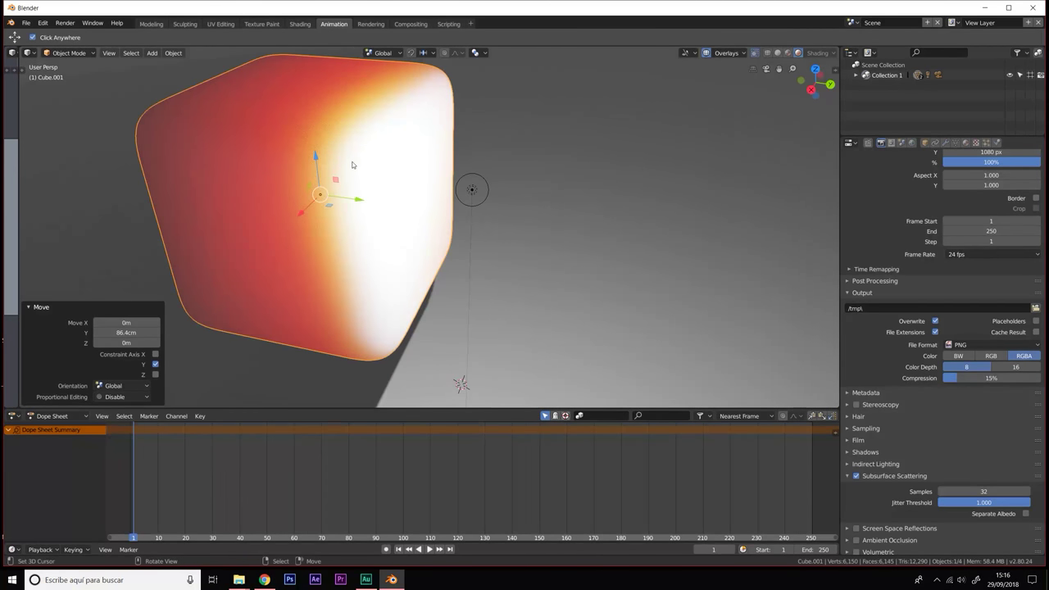
Step: Slide the lamp 52.5 cm along Y so it sits beside Cube.001
click(473, 191)
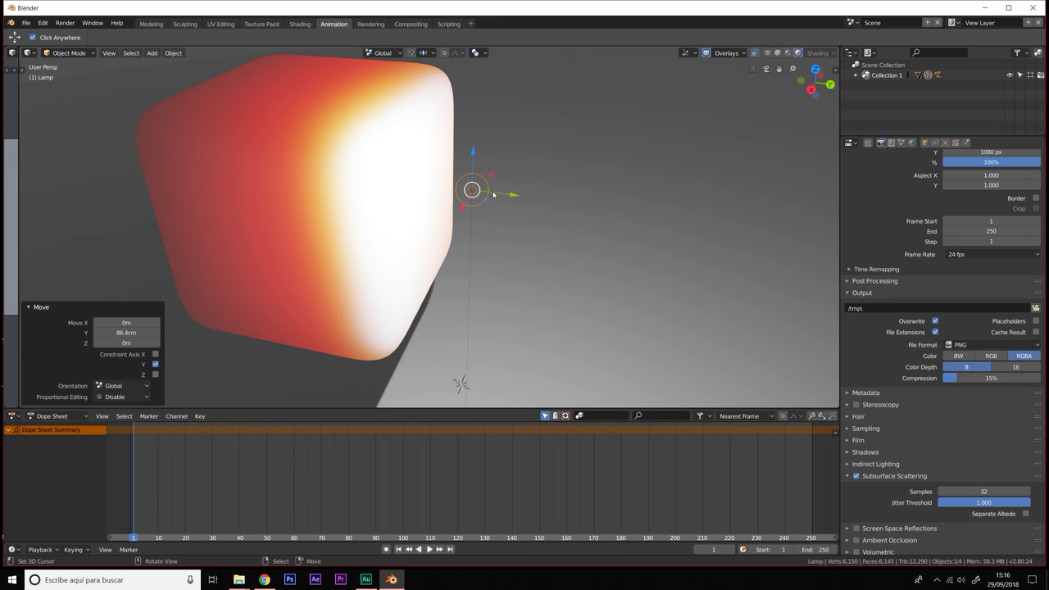
key(g)
key(y)
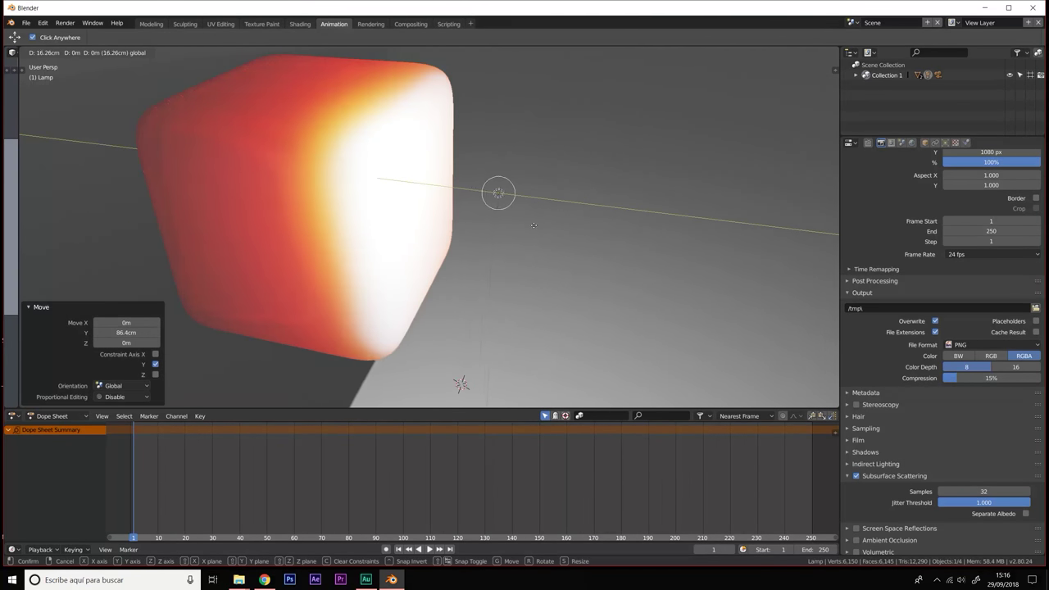
click(586, 226)
Step: Reselect the cube and centre the view on it
click(296, 205)
middle_drag(296, 203, 323, 204)
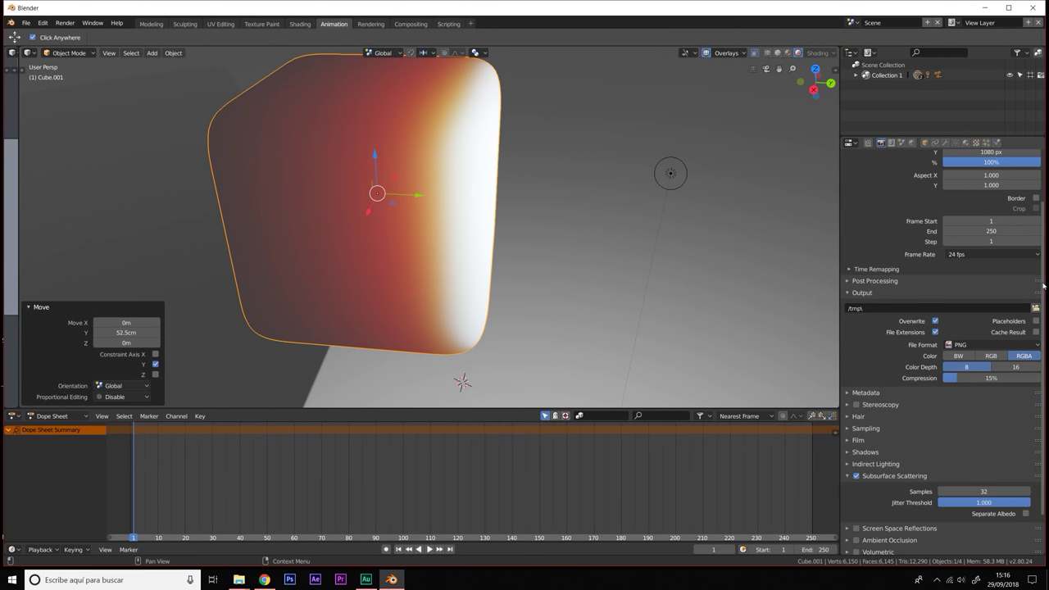
scroll(596, 198, down, 2)
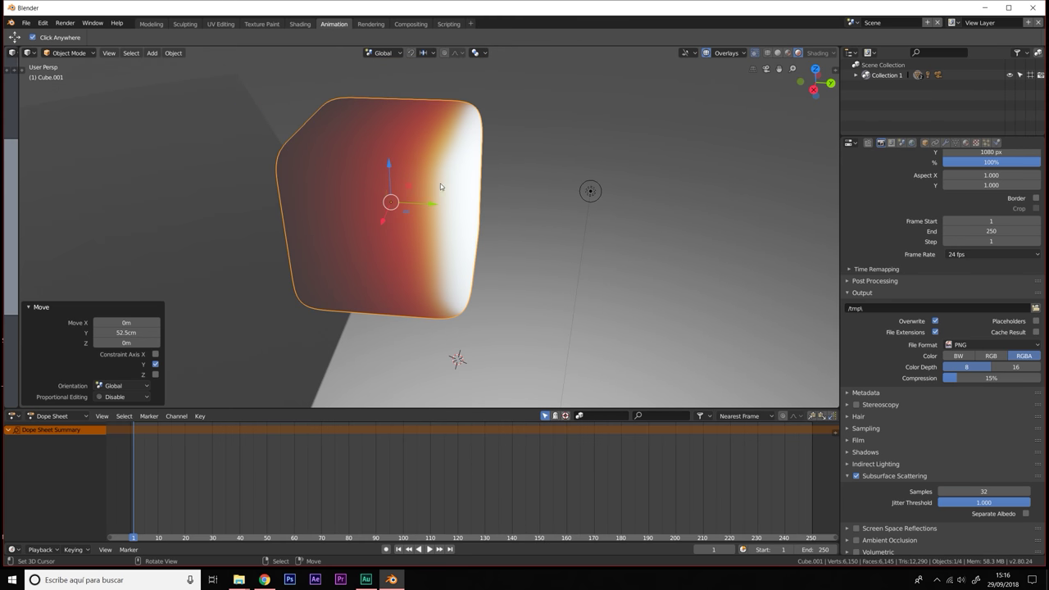
key(KP_Decimal)
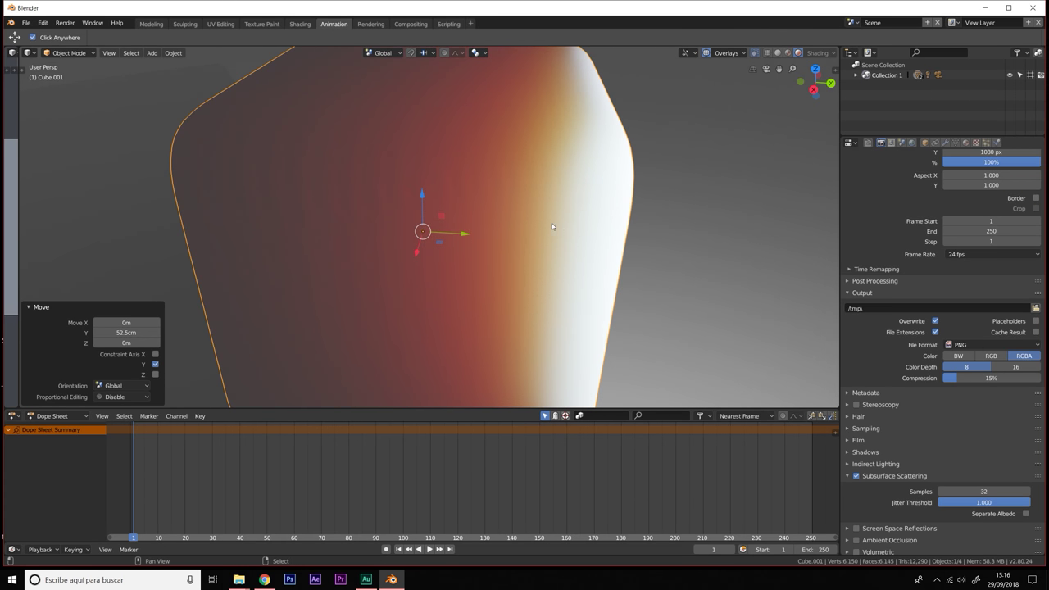
Step: Set Material.001's colour to pale pink (R 0.757, G 0.566, B 0.800)
scroll(552, 223, down, 2)
click(966, 142)
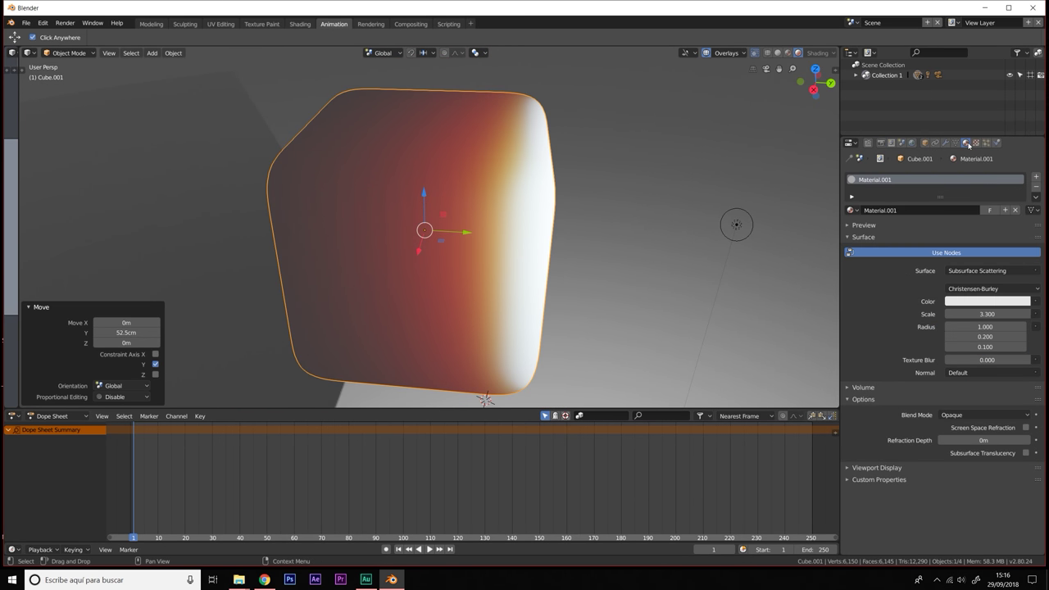
click(974, 302)
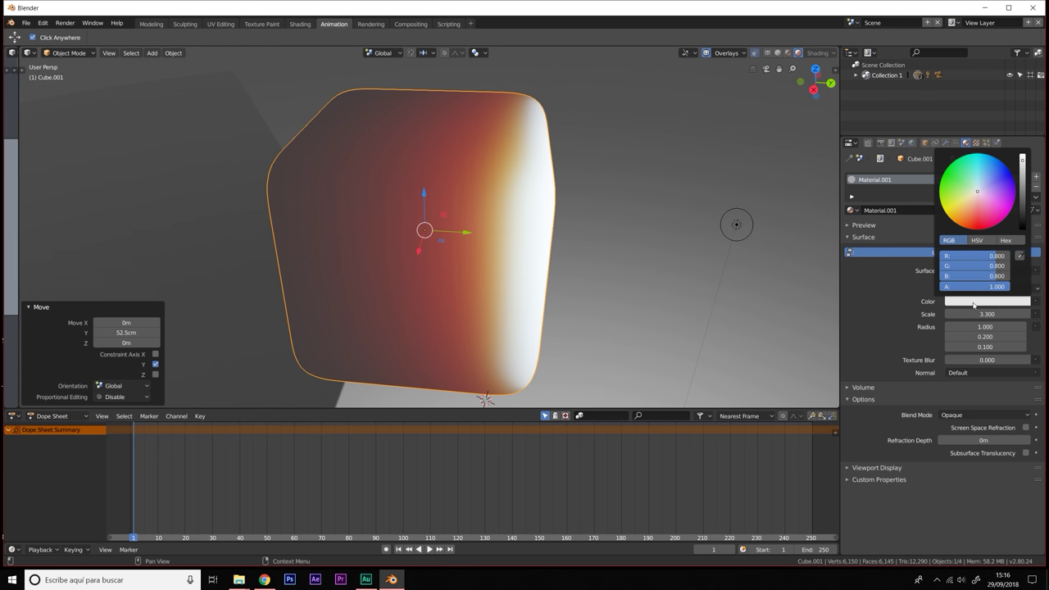
click(981, 196)
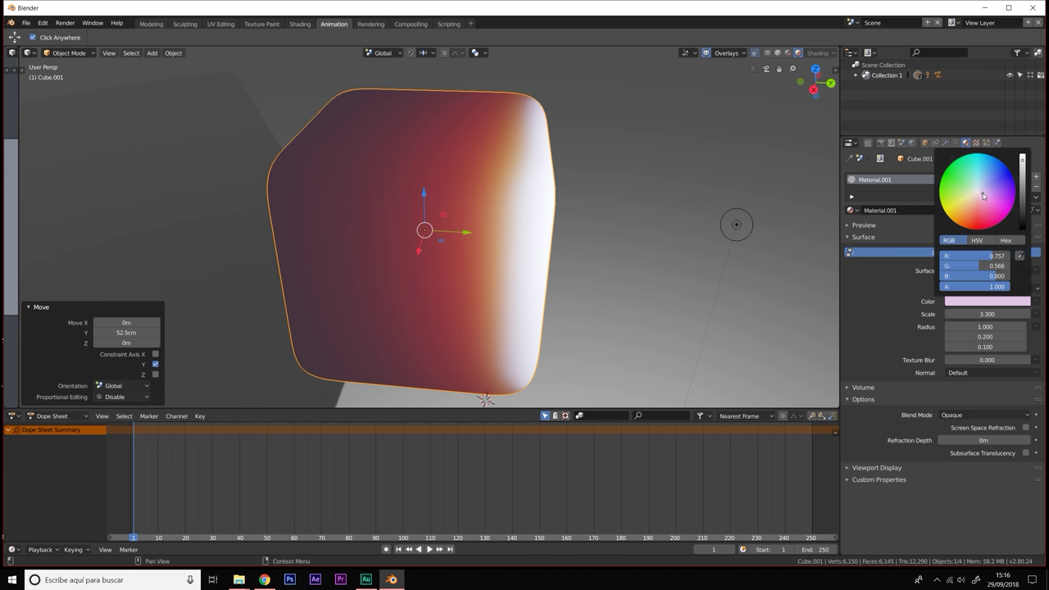
mouse_move(634, 282)
middle_down()
mouse_move(643, 268)
mouse_move(592, 292)
middle_up()
scroll(643, 268, down, 3)
mouse_move(583, 291)
middle_down()
mouse_move(491, 288)
mouse_move(549, 284)
mouse_move(474, 269)
middle_up()
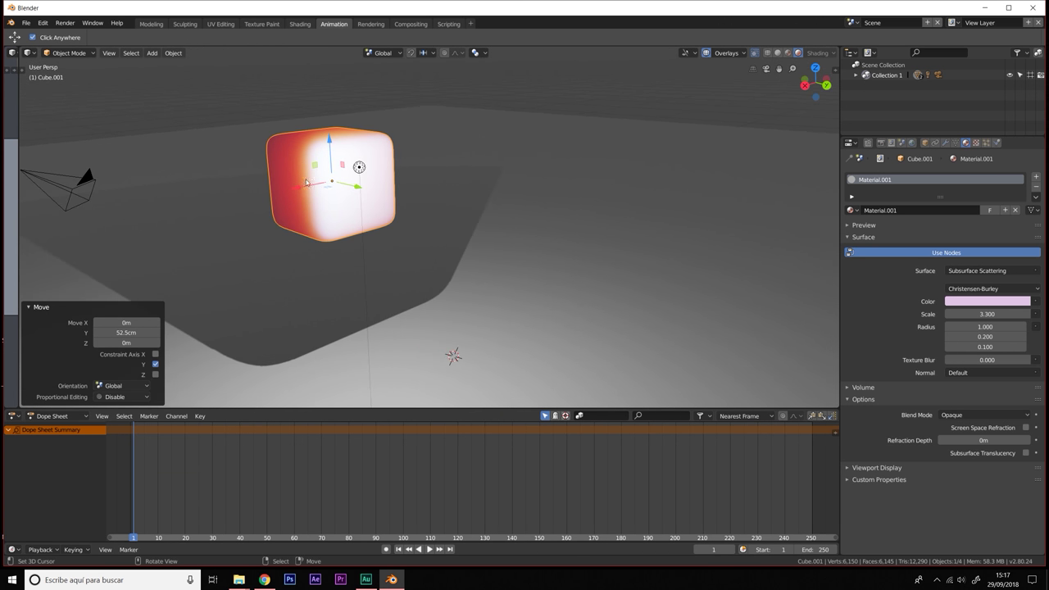
Step: Switch the viewport shading to Solid
shift+middle_drag(342, 199, 380, 230)
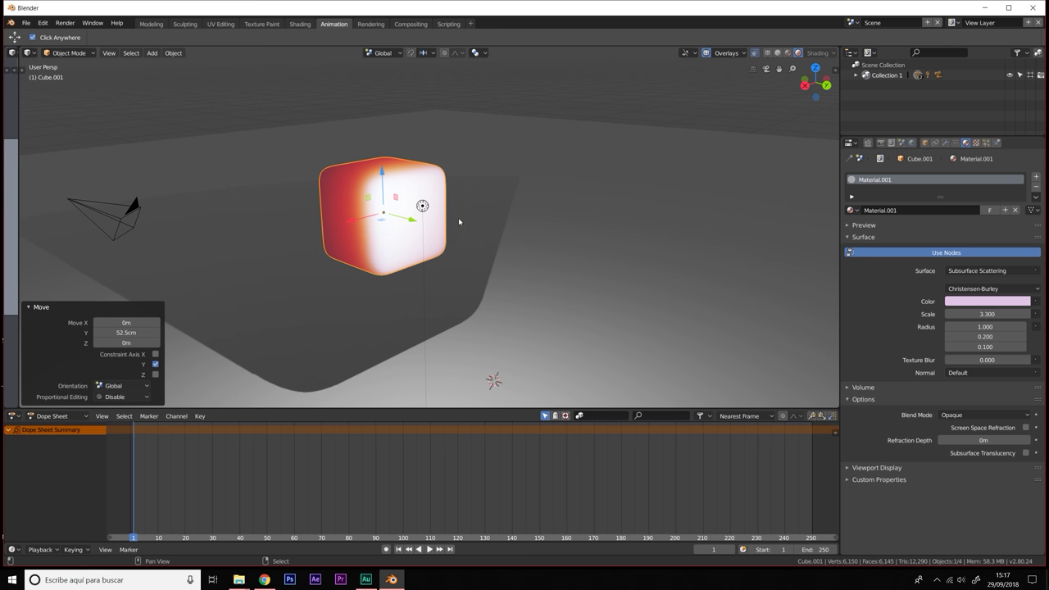
key(shift+a)
click(777, 52)
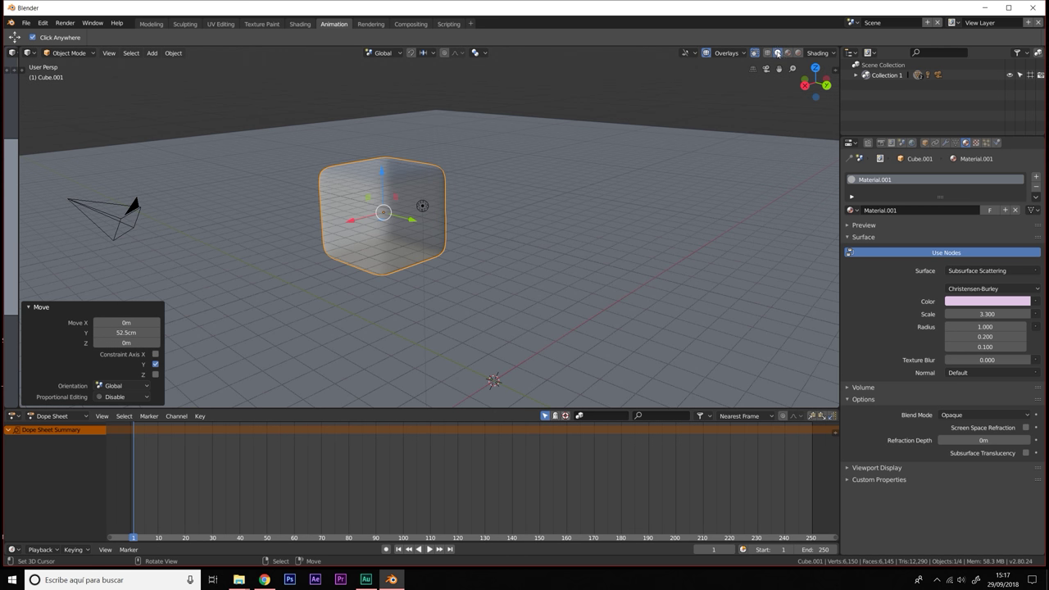
middle_drag(539, 229, 516, 221)
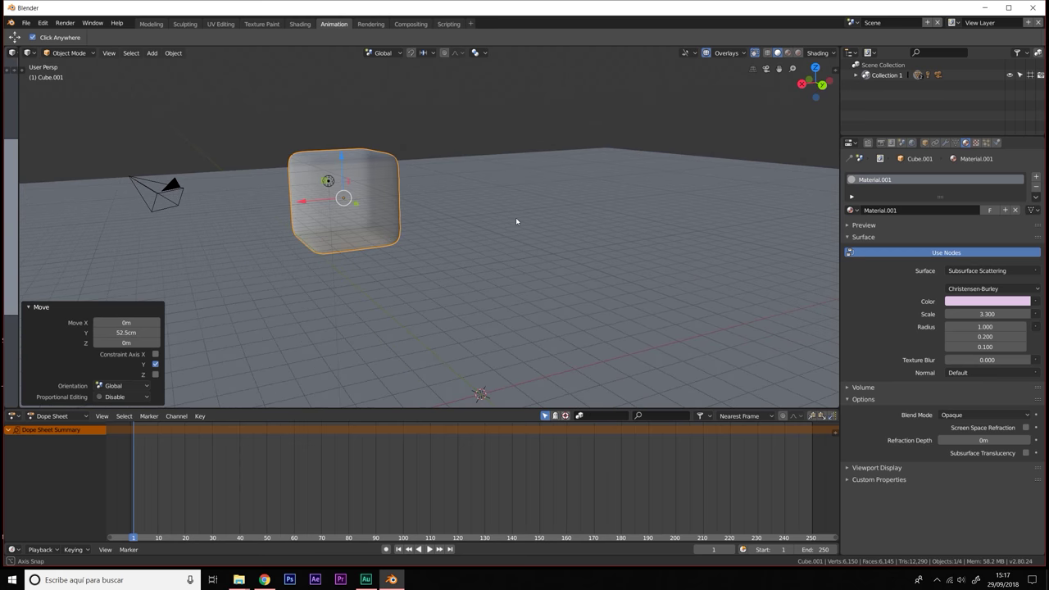
click(788, 53)
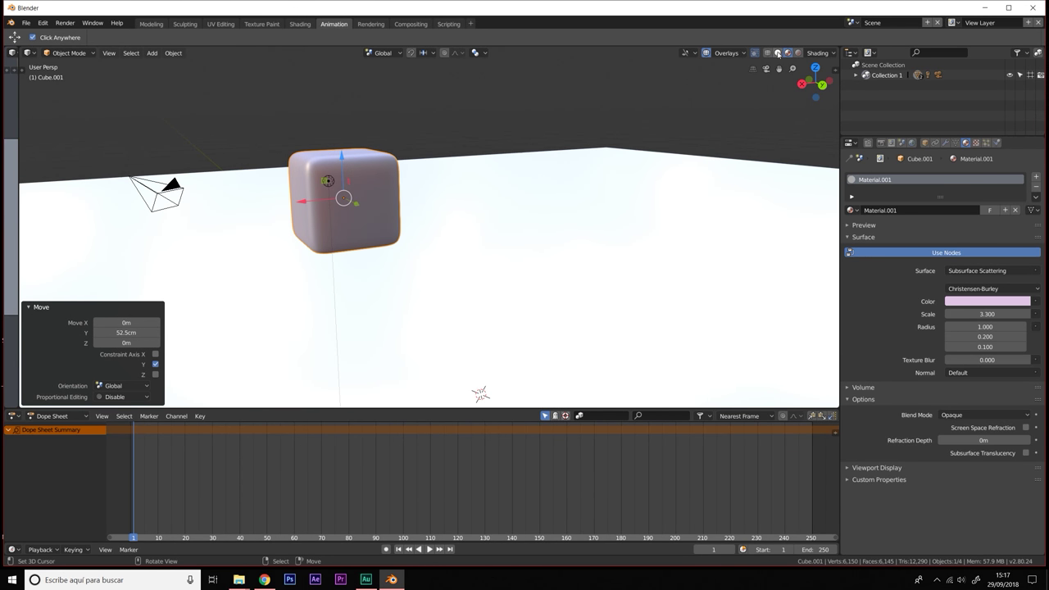
click(777, 52)
Step: Turn X-ray off and bring up the Add menu's mesh list
mouse_move(538, 153)
middle_down()
mouse_move(462, 215)
mouse_move(432, 224)
mouse_move(476, 246)
mouse_move(437, 281)
middle_up()
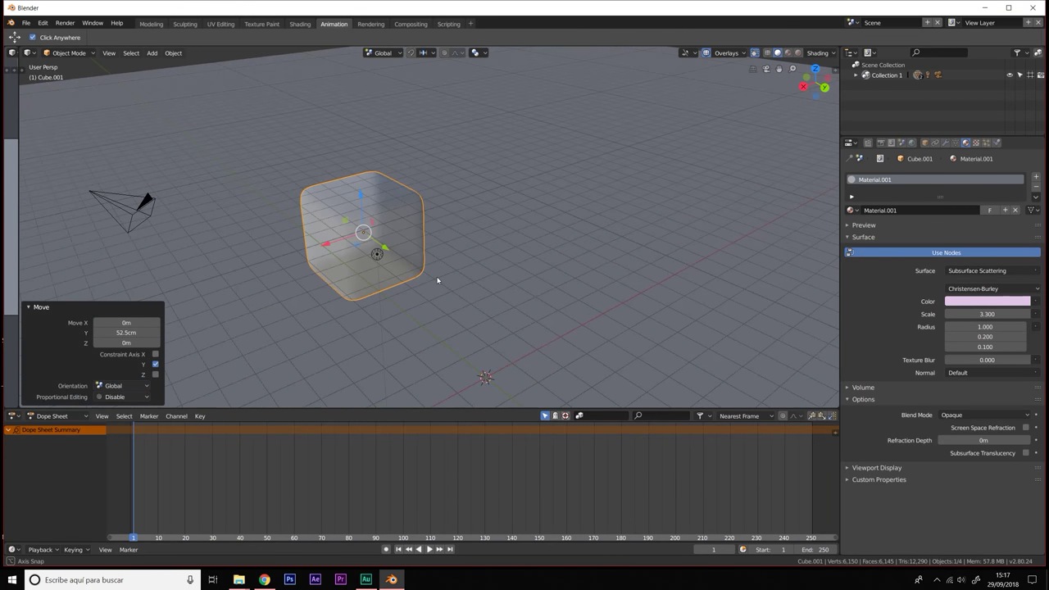
click(755, 53)
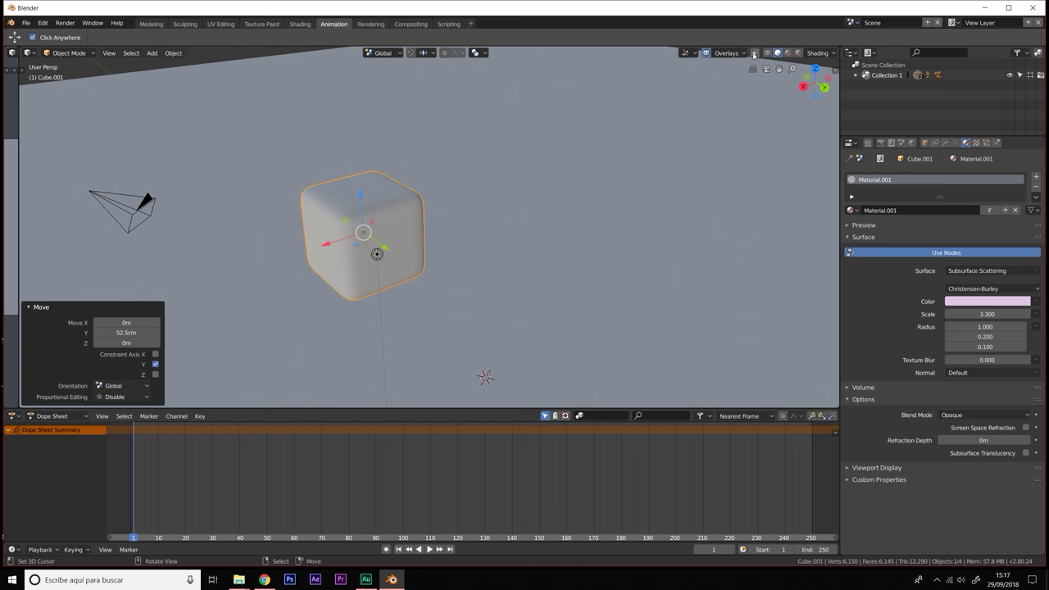
click(755, 53)
click(755, 53)
key(shift+a)
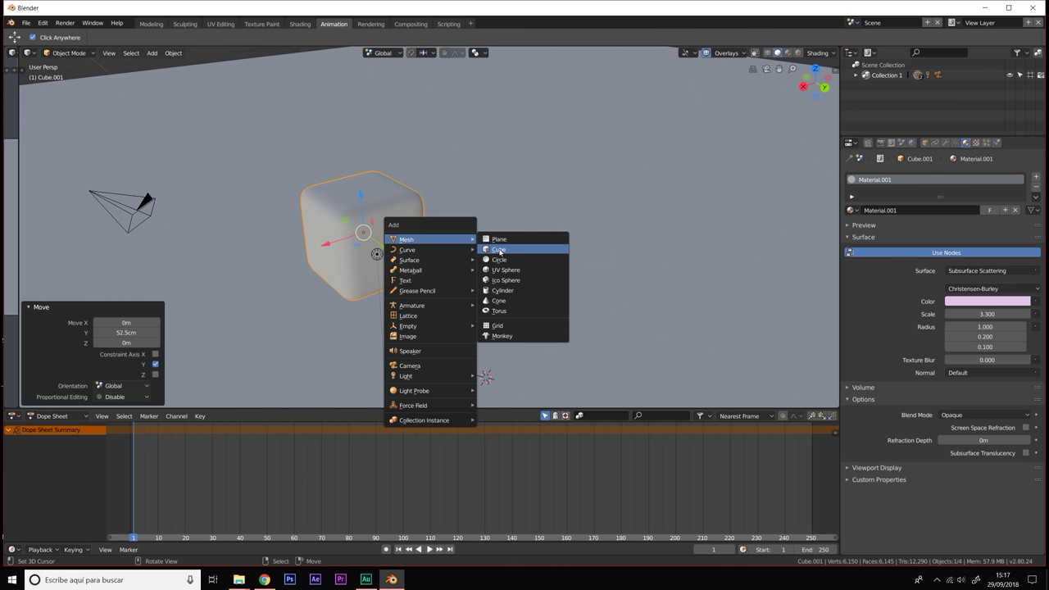
Step: Add a new cube and raise it along Z to 2.42 m
click(499, 250)
key(g)
key(z)
click(502, 159)
scroll(501, 159, down, 2)
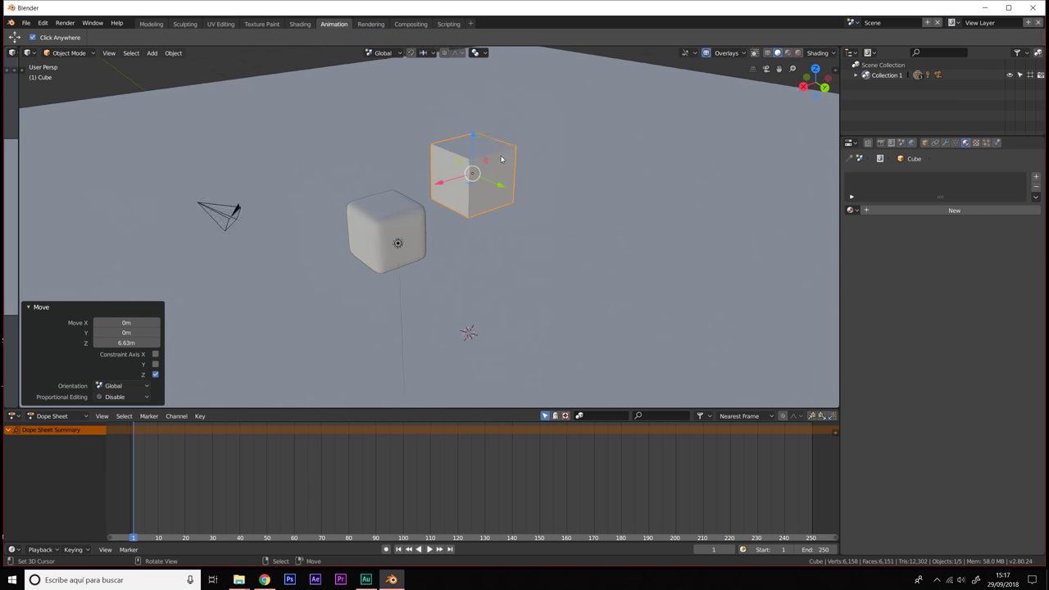
scroll(502, 159, down, 1)
key(g)
key(z)
click(435, 201)
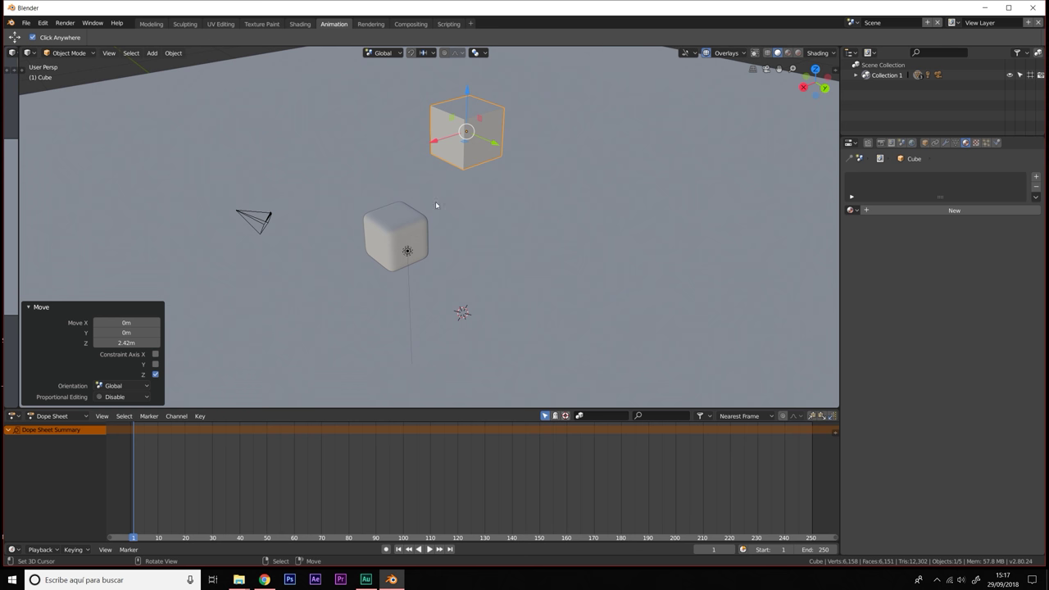
middle_drag(464, 232, 460, 246)
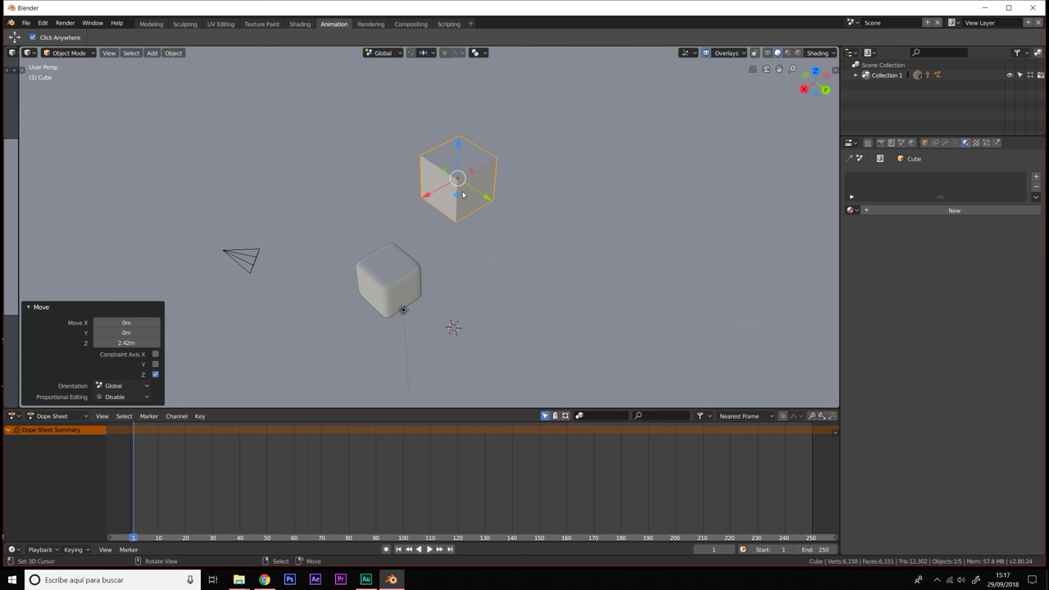
Step: With the scale handles, stretch the new cube along Y and flatten it along Z
key(ctrl+grave)
key(ctrl+grave)
click(490, 268)
middle_drag(489, 268, 481, 210)
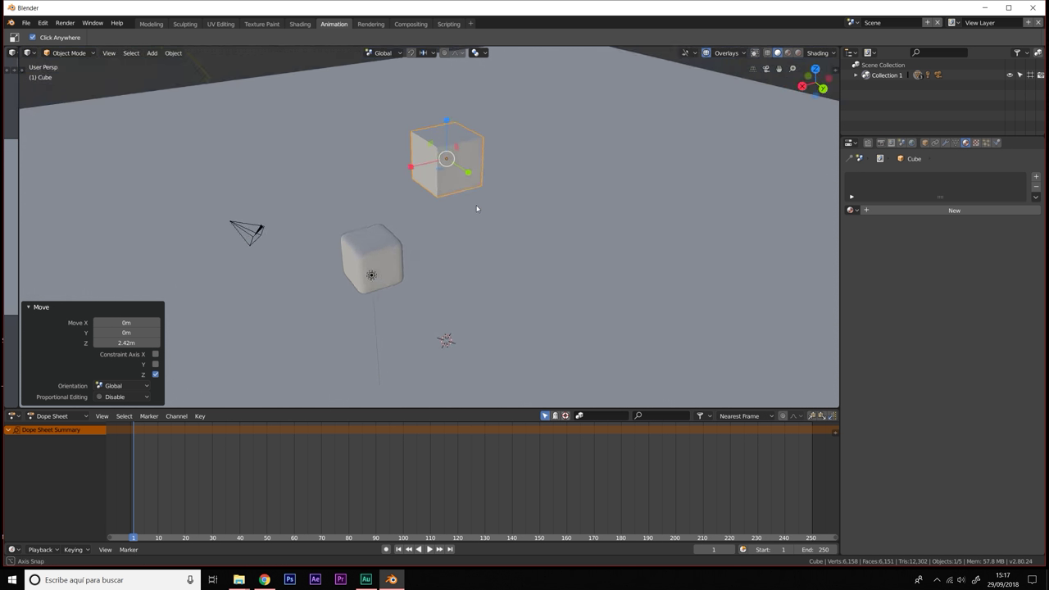
drag(465, 168, 487, 172)
mouse_move(450, 116)
mouse_down()
mouse_move(460, 150)
mouse_move(311, 201)
mouse_up()
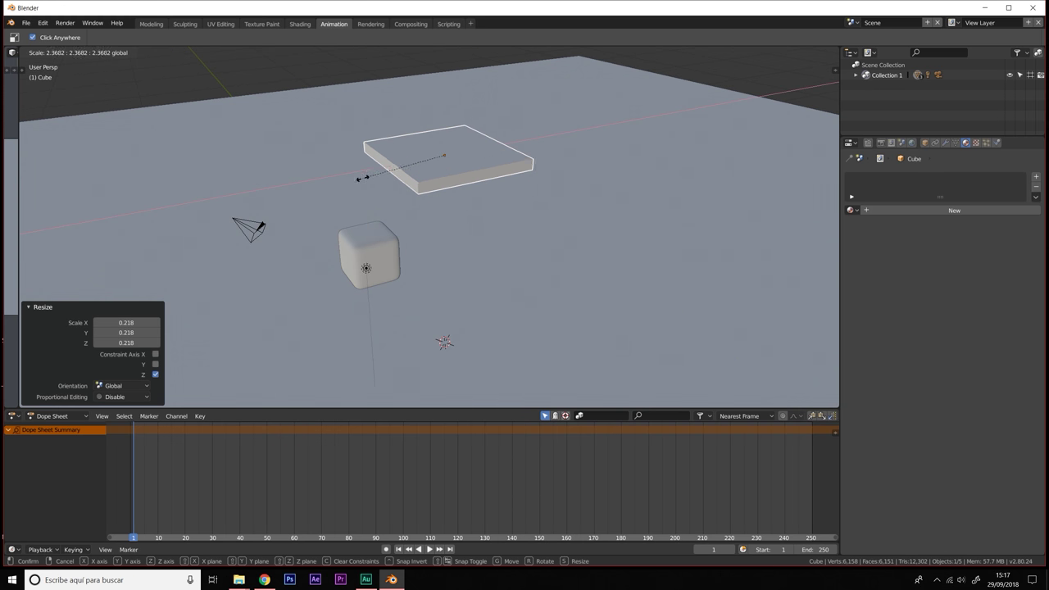
Step: Enlarge the slab along X and evenly, then make it much thinner
key(s)
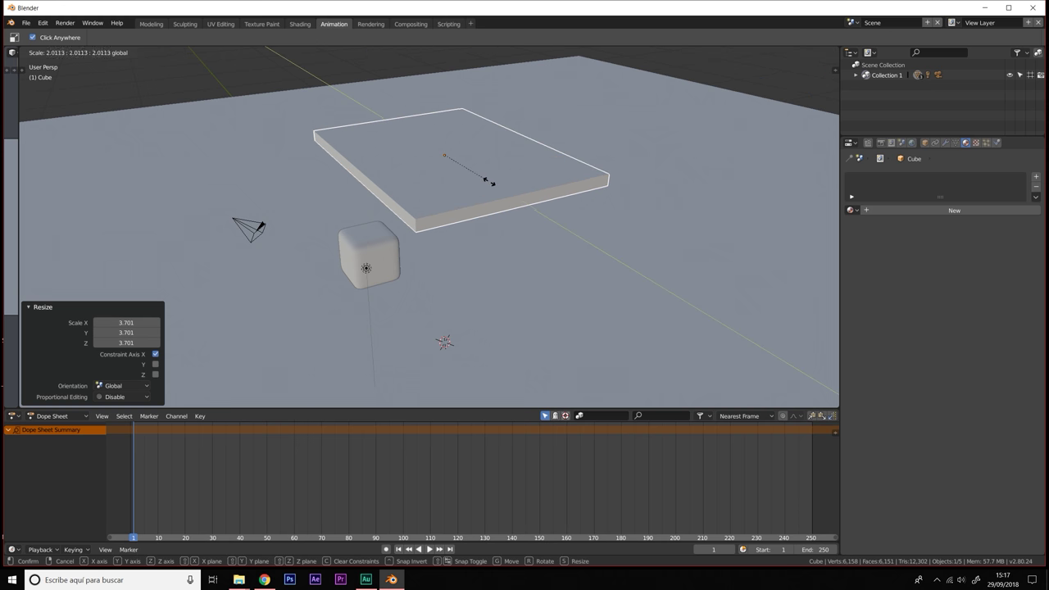
click(474, 165)
key(s)
click(473, 168)
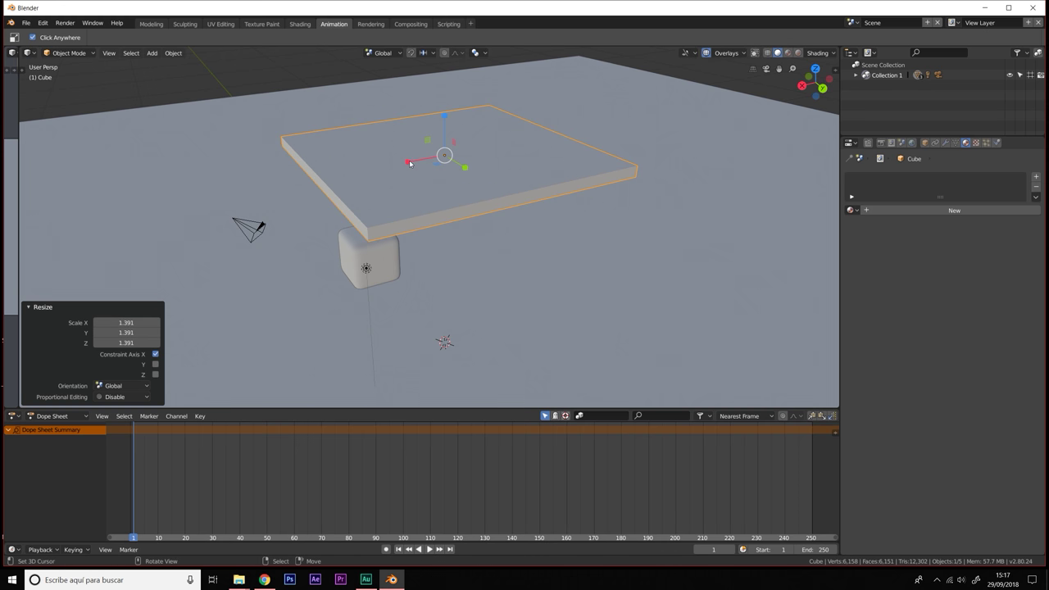
drag(444, 114, 481, 191)
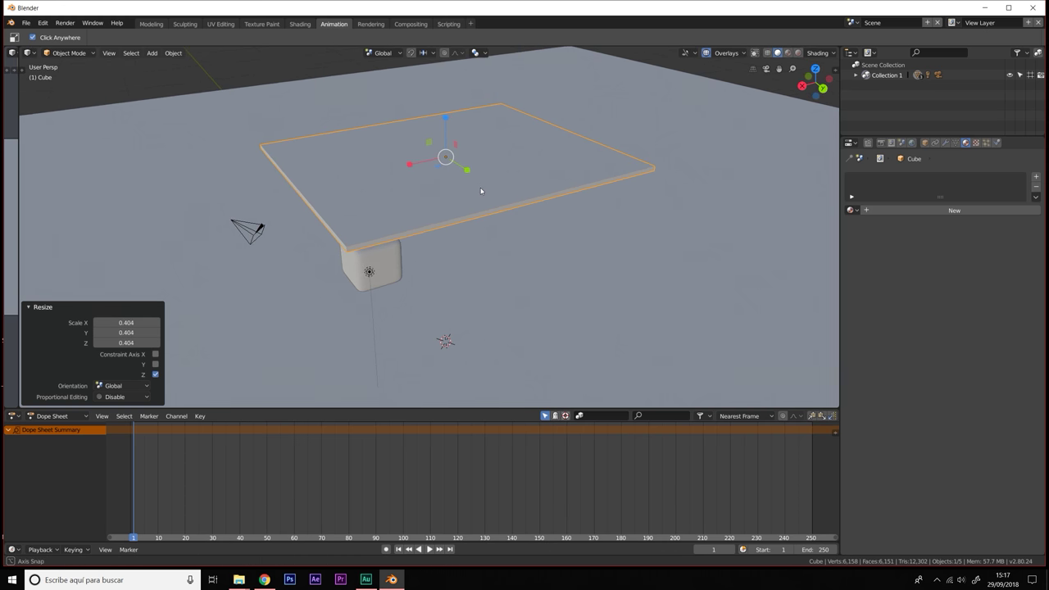
mouse_move(481, 191)
middle_down()
mouse_move(462, 174)
mouse_move(451, 191)
middle_up()
key(ctrl+space)
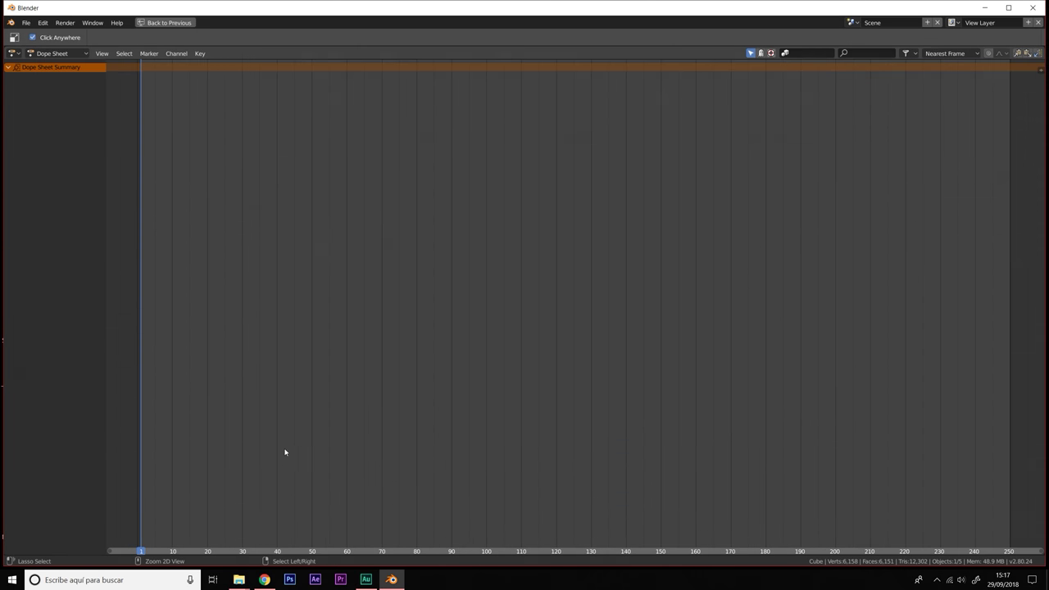
key(ctrl+space)
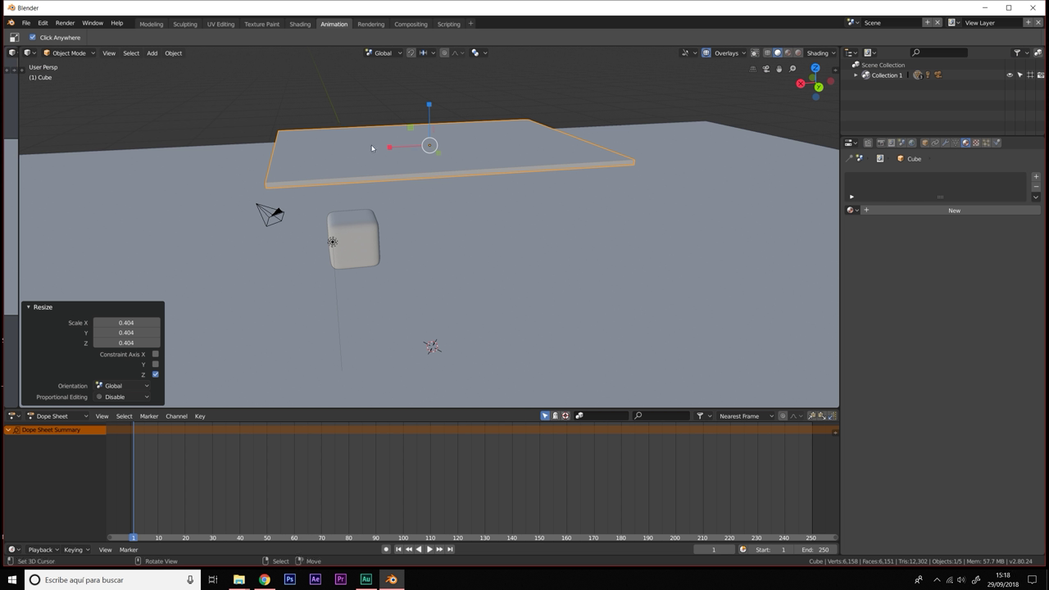
Step: Move the slab along X and raise it along Z
key(shift+space)
click(385, 150)
drag(398, 151, 519, 146)
drag(556, 97, 558, 113)
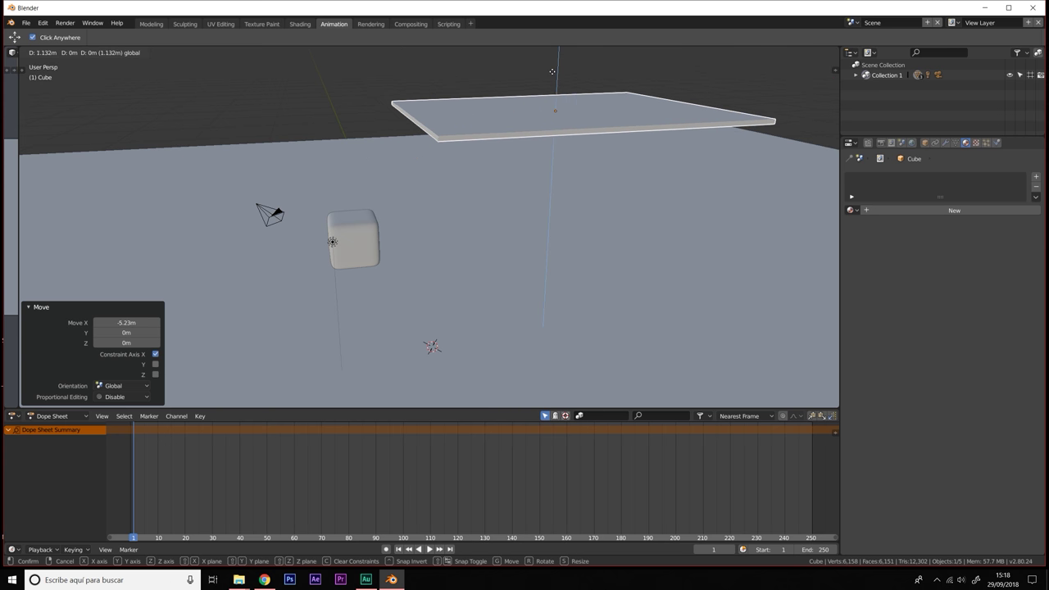
Step: Tilt the slab about 20 degrees around the Y axis
key(shift+space)
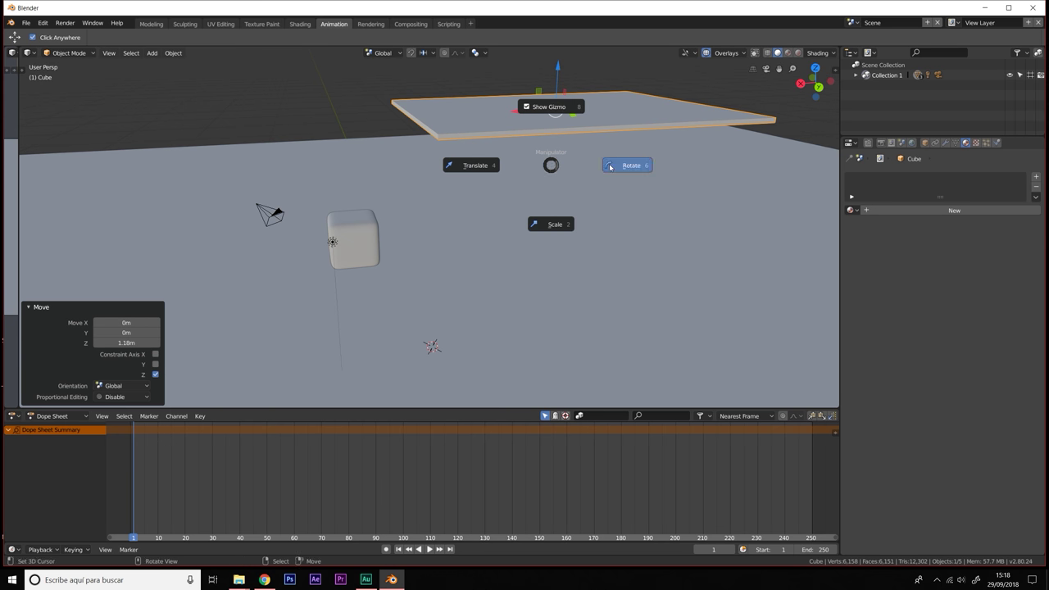
click(621, 168)
drag(530, 85, 583, 153)
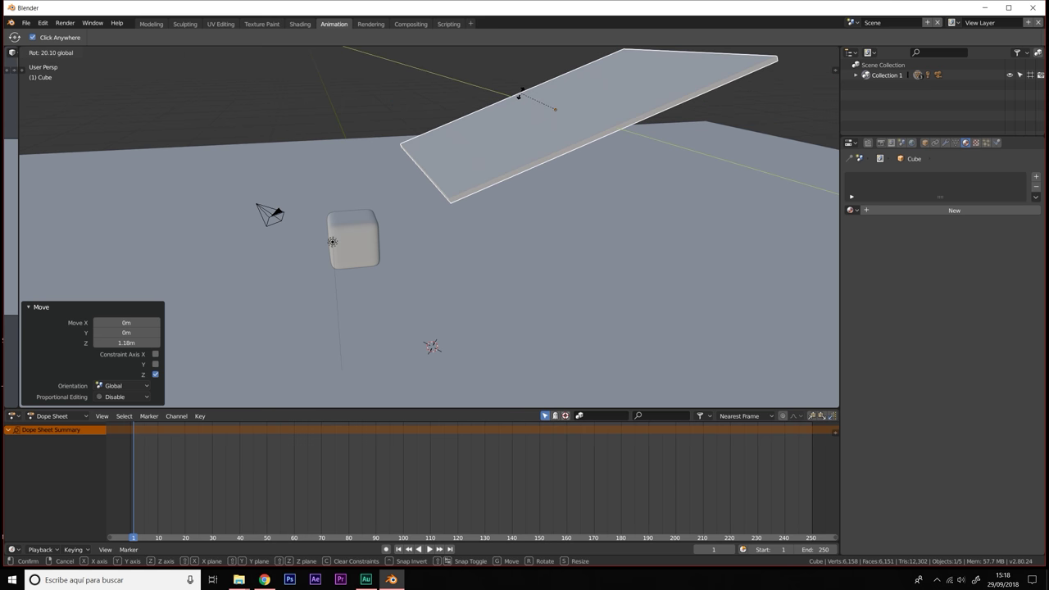
mouse_move(584, 153)
middle_down()
mouse_move(518, 172)
mouse_move(544, 93)
mouse_move(526, 151)
mouse_move(575, 160)
mouse_move(539, 187)
mouse_move(511, 159)
mouse_move(518, 291)
middle_up()
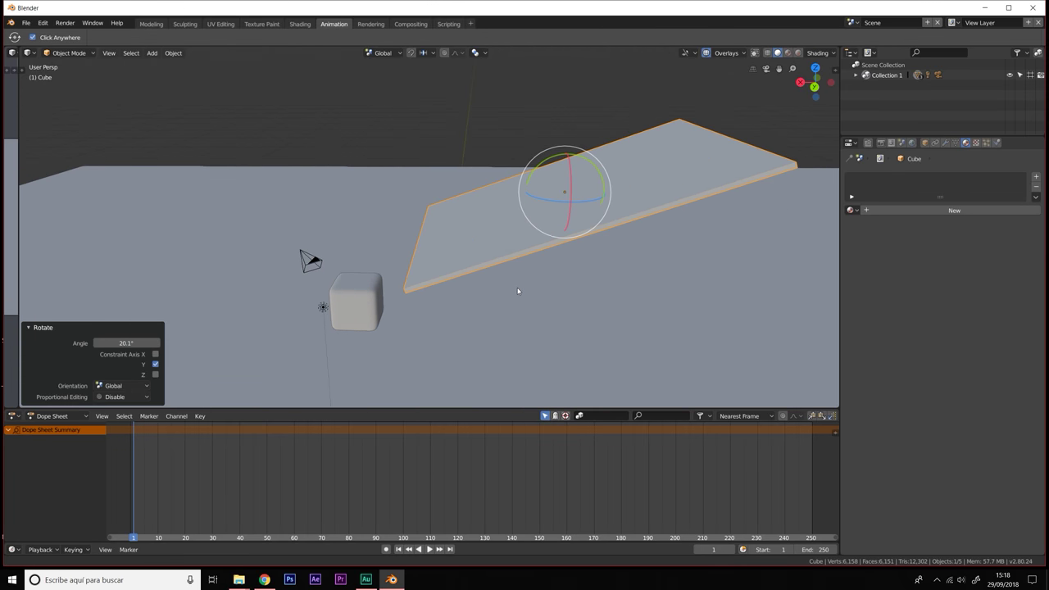
drag(537, 159, 552, 240)
middle_drag(551, 239, 479, 262)
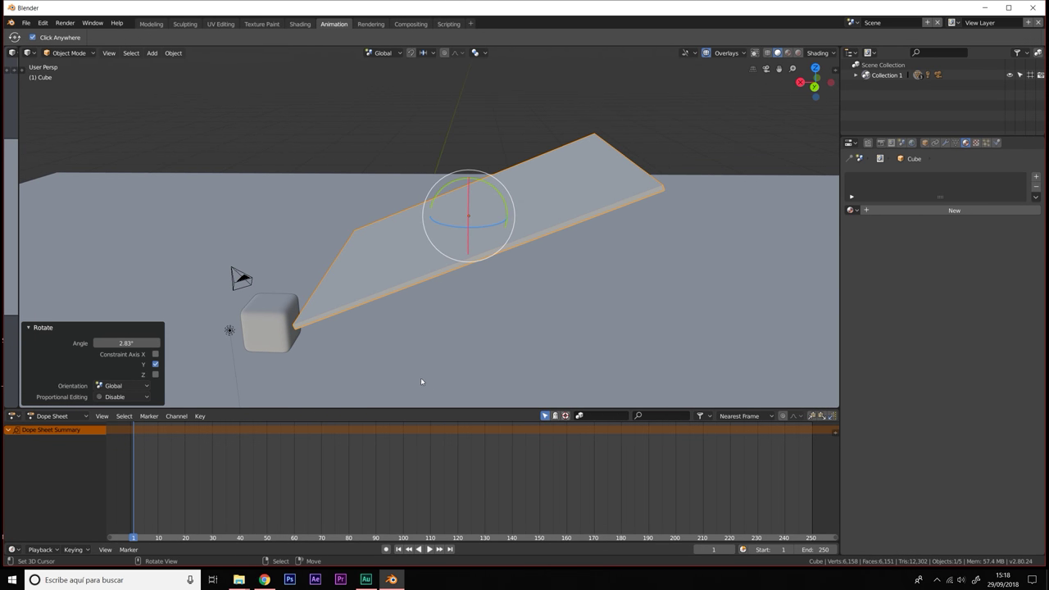
Step: Shift the tilted slab into place and select the pink cube
key(ctrl+space)
click(352, 363)
drag(469, 176, 538, 115)
click(270, 321)
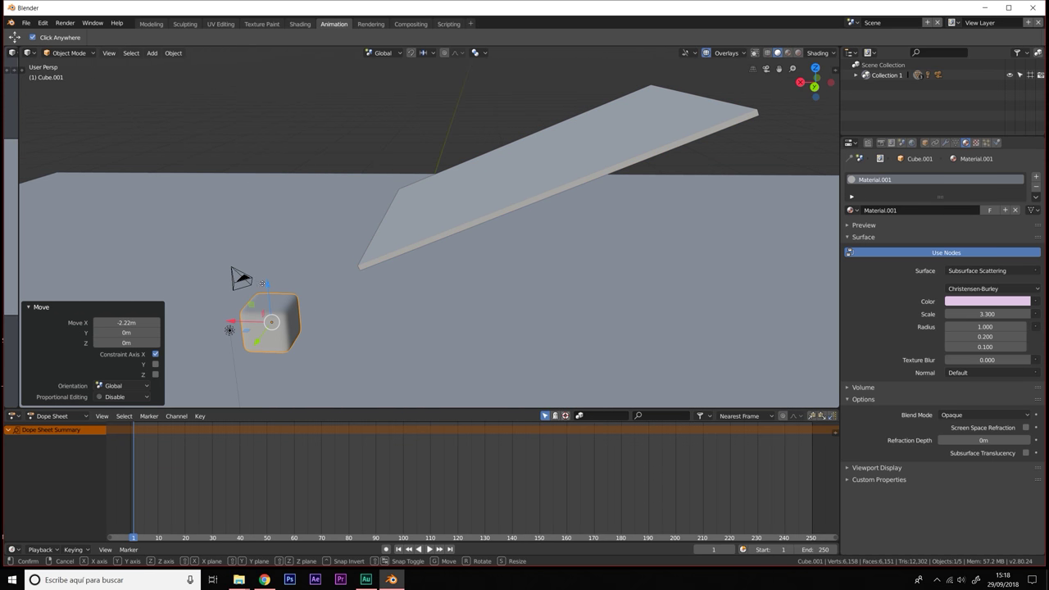
Step: Lift the pink cube, test the animation, and return to frame 1
drag(271, 321, 270, 243)
click(429, 549)
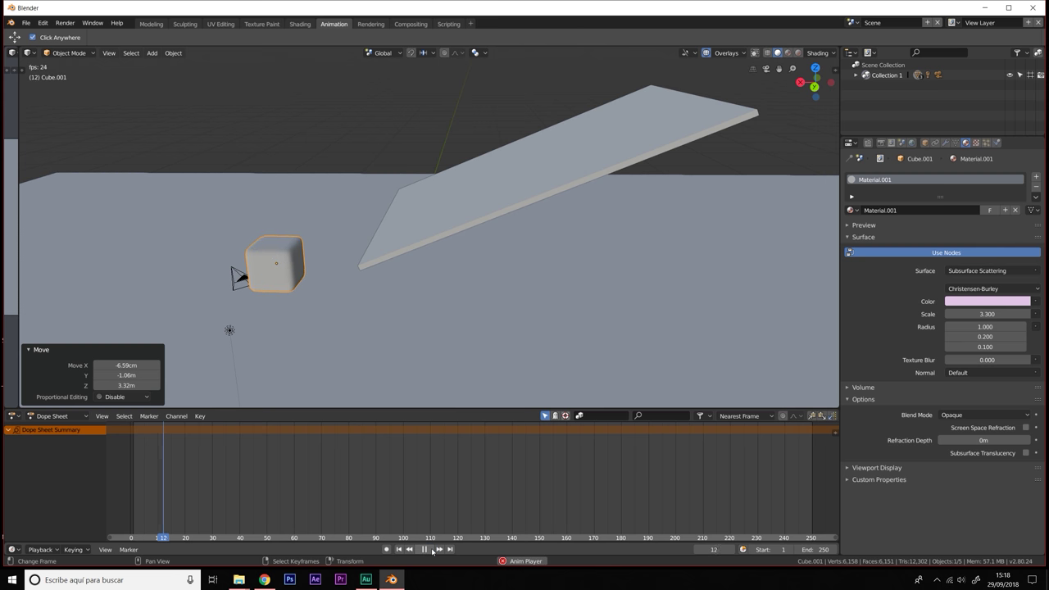
click(424, 550)
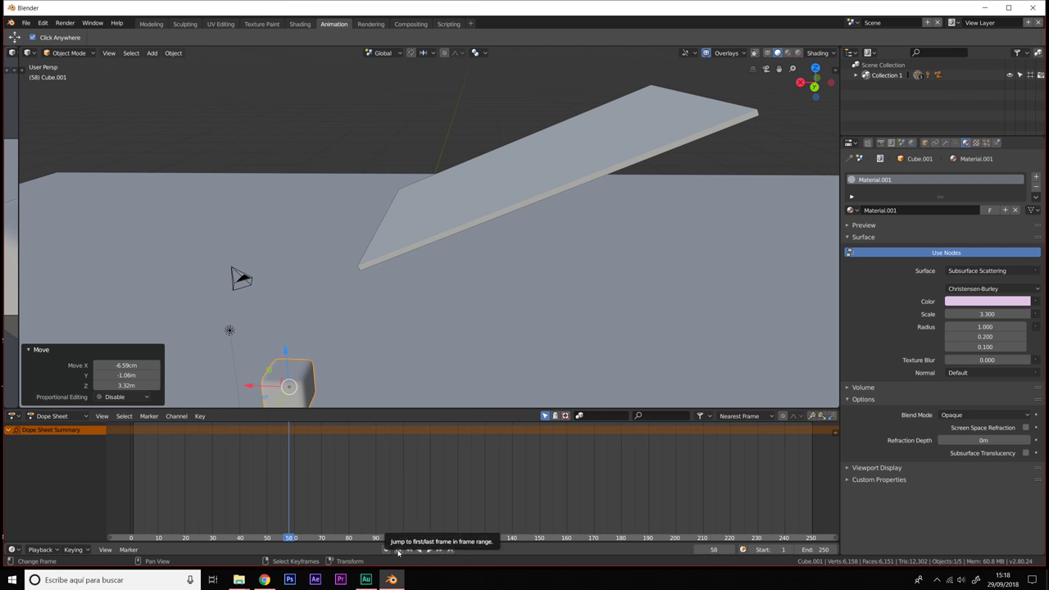
click(398, 549)
middle_drag(345, 312, 292, 299)
Step: Place the cube above the slab along X, raise it to Z 5.61 m, and select the ramp
key(g)
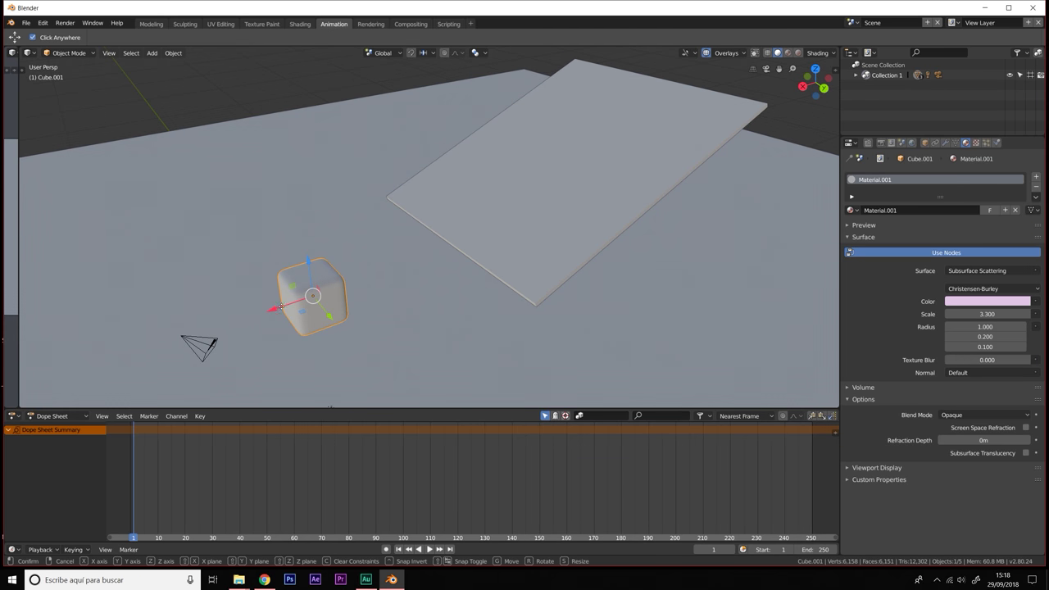
key(x)
click(502, 197)
key(g)
key(z)
click(522, 96)
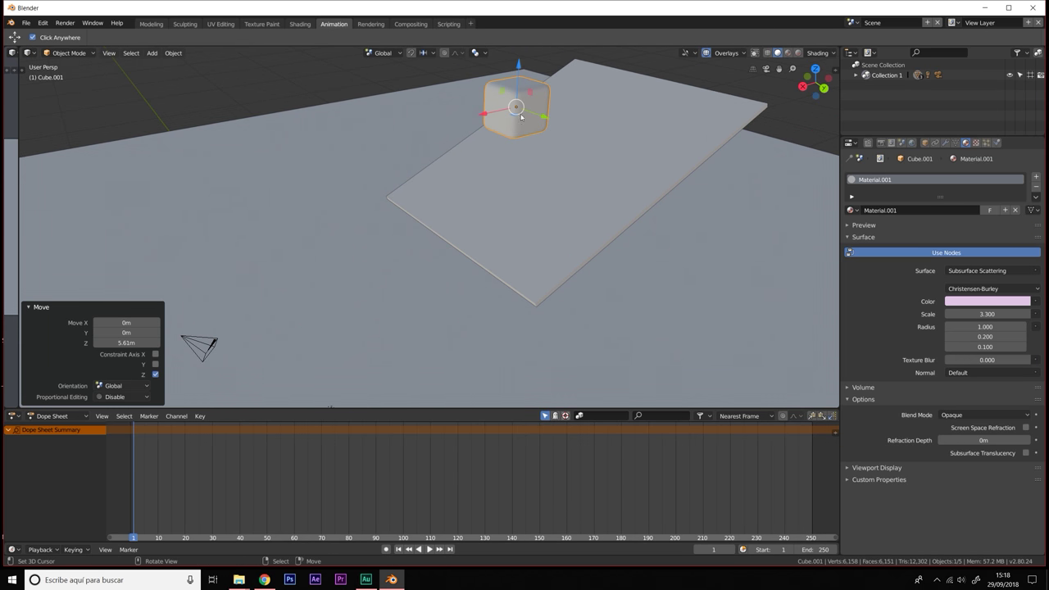
middle_drag(500, 172, 480, 176)
click(477, 173)
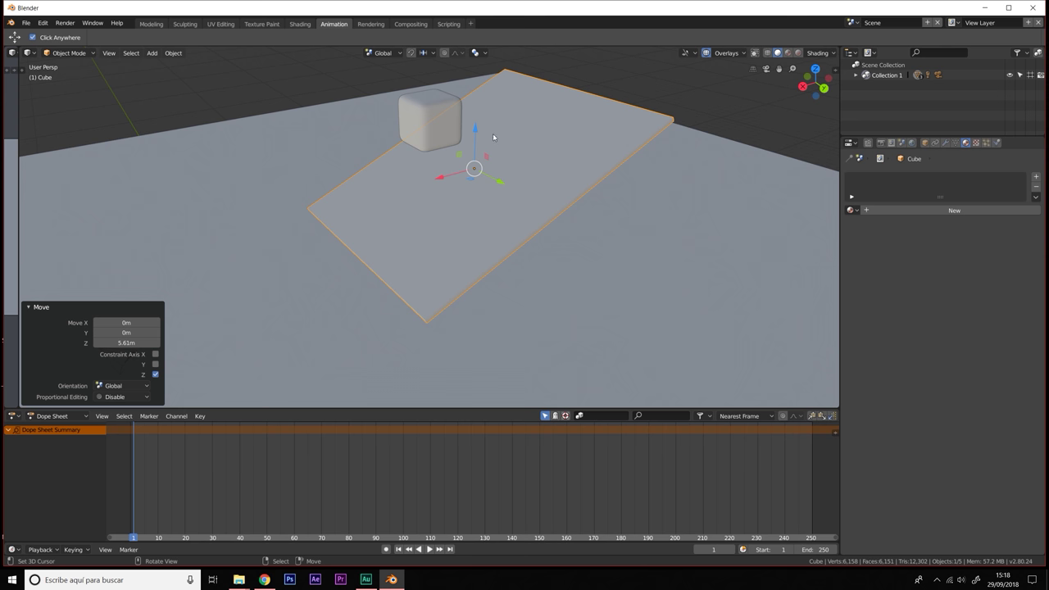
Step: Give the ramp Rigid Body and Collision physics and test-play the simulation
click(997, 143)
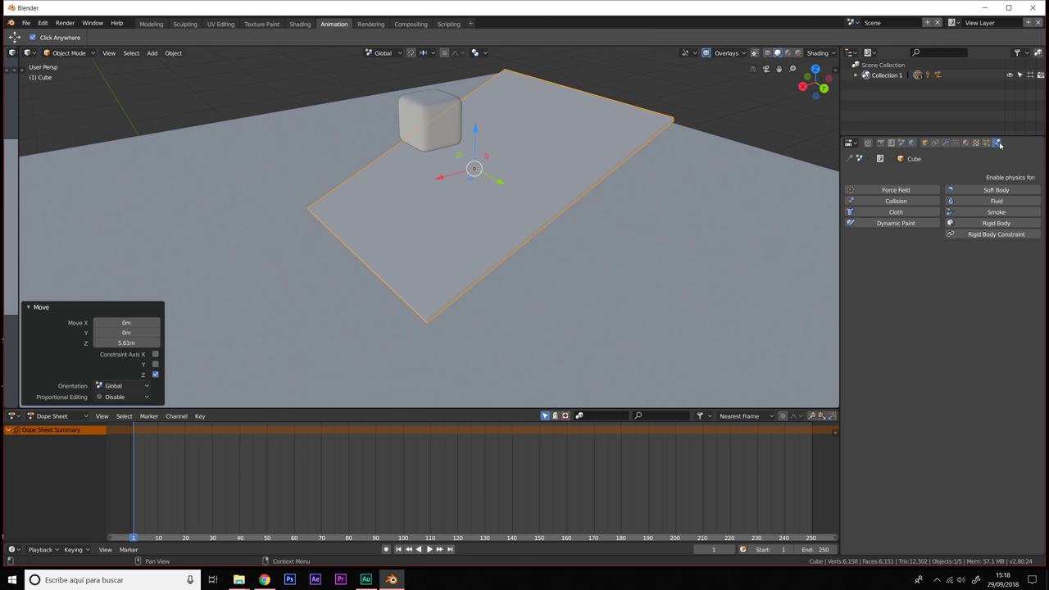
click(961, 226)
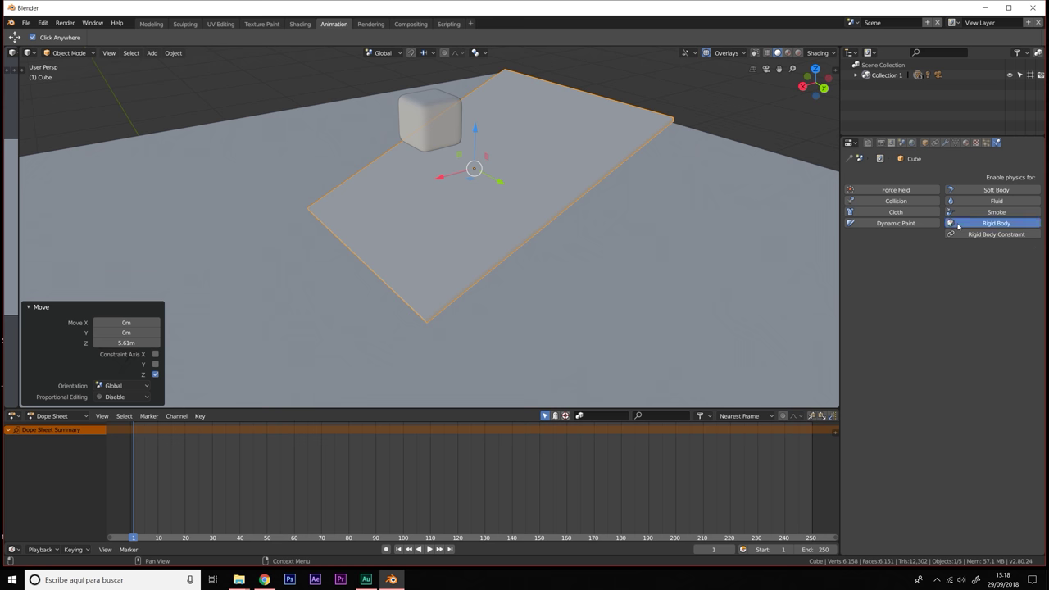
click(880, 201)
click(429, 549)
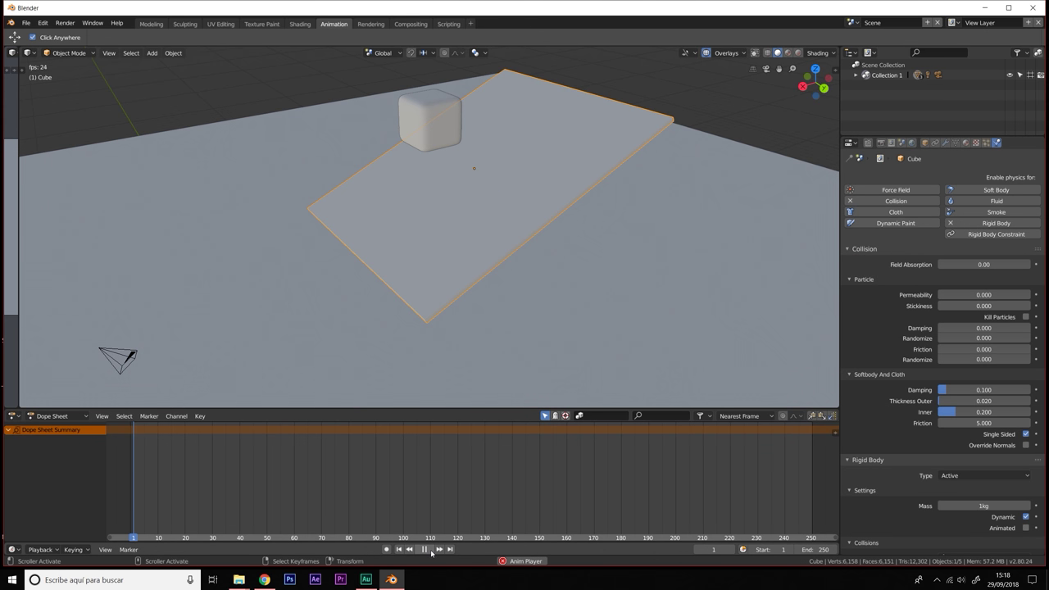
click(423, 549)
click(399, 550)
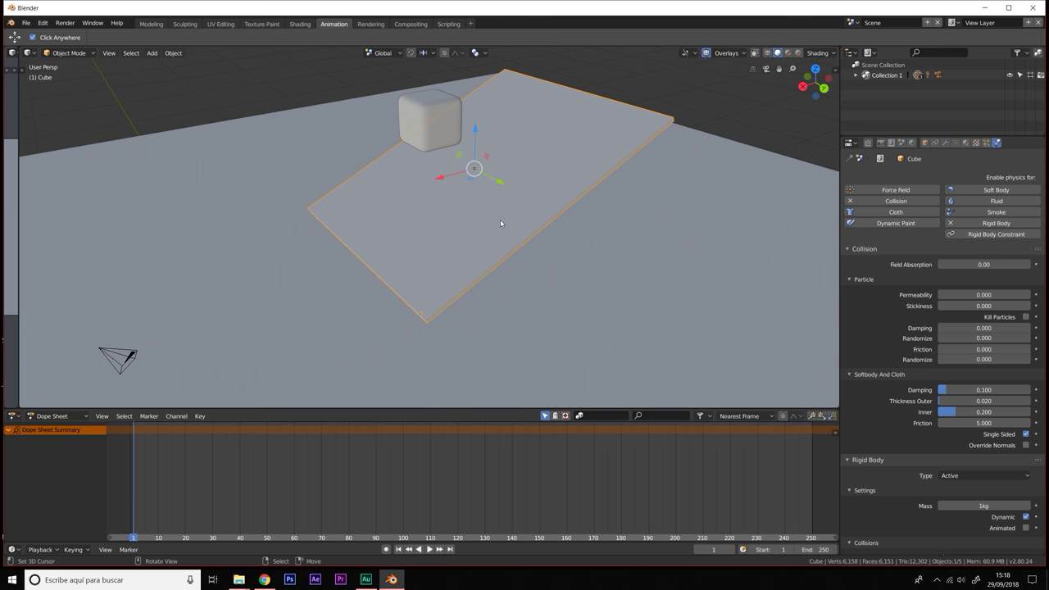
Step: Re-add the ramp's rigid body as Passive type and play the cube's fall
click(593, 136)
click(548, 137)
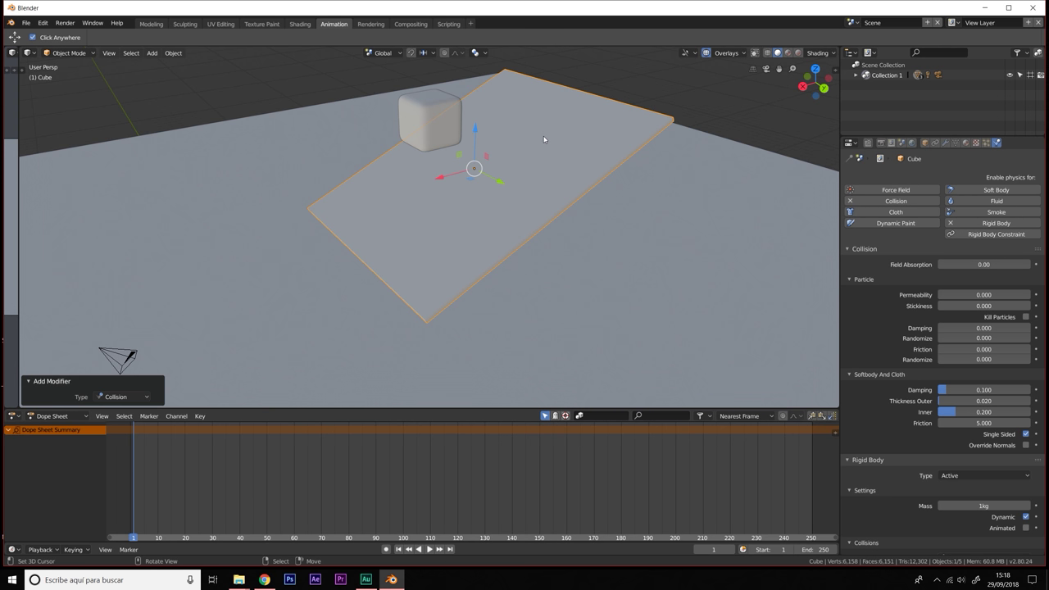
click(980, 224)
click(981, 223)
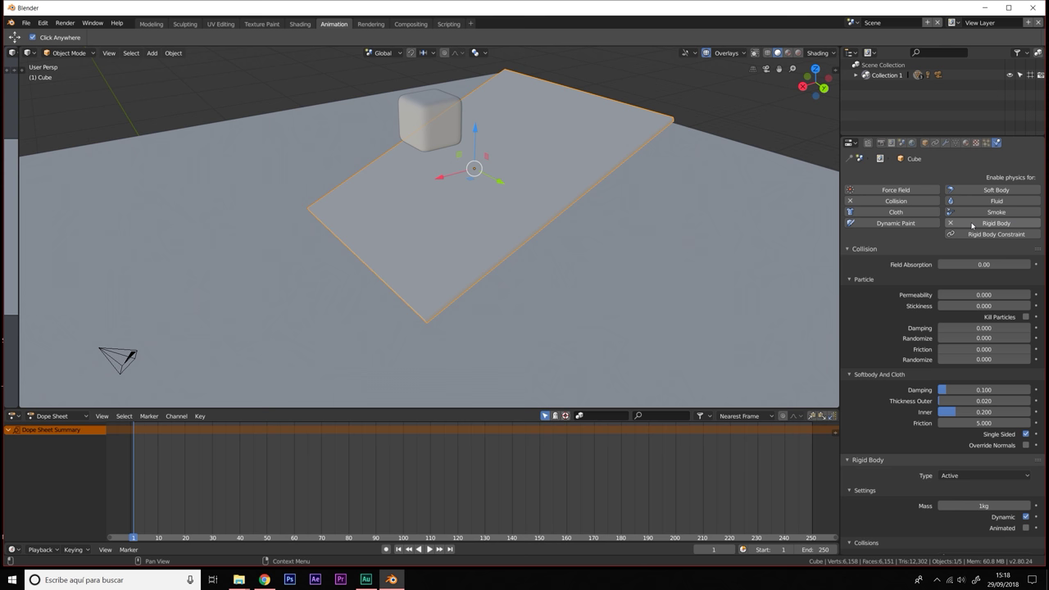
click(957, 477)
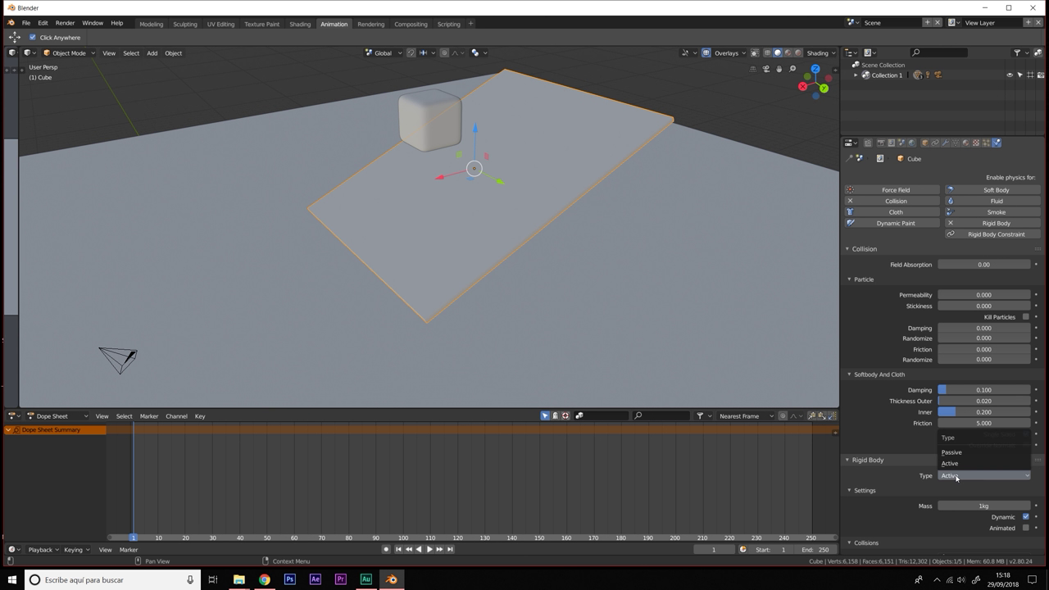
click(956, 455)
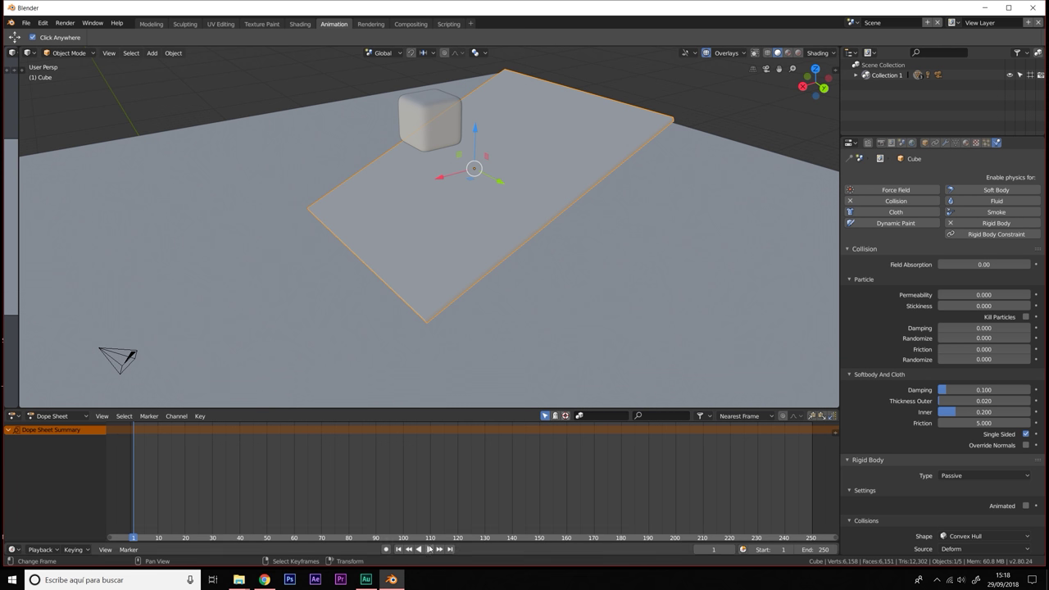
click(430, 549)
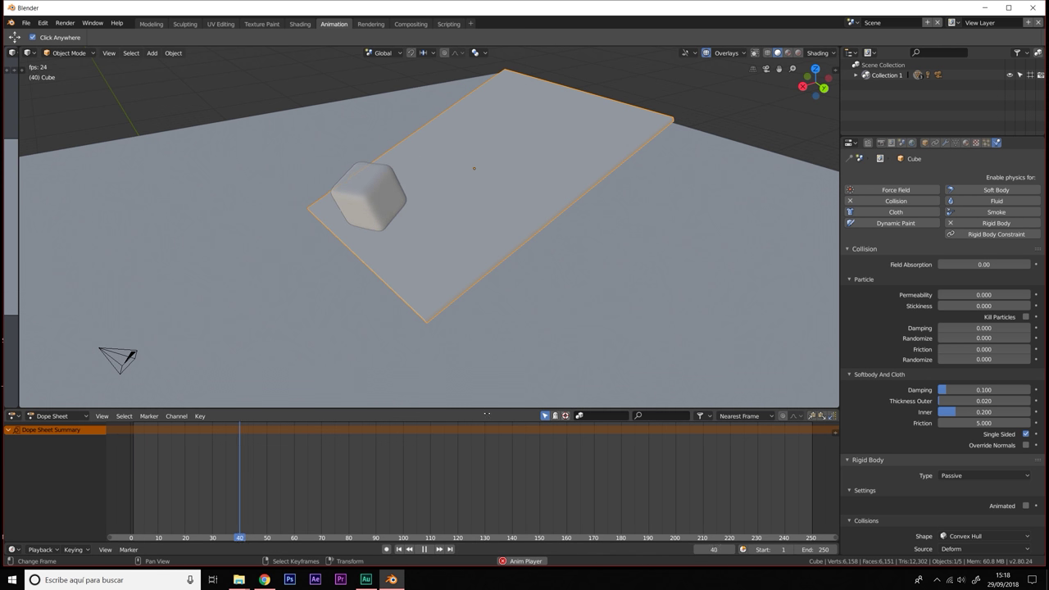
Step: Replay the simulation from frame 1, stopping at frame 142
click(424, 549)
click(399, 549)
click(430, 550)
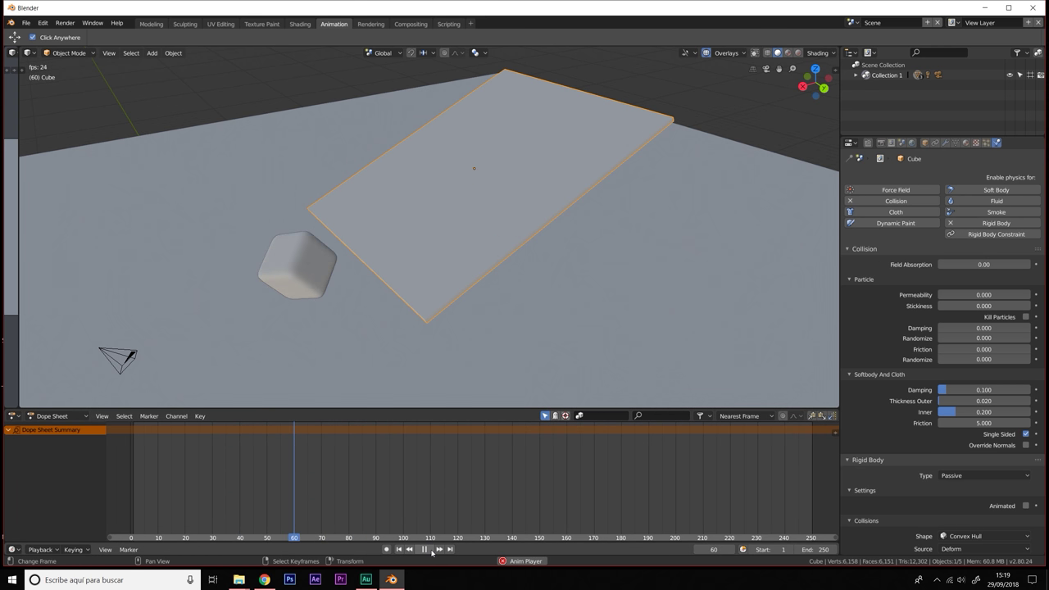
mouse_move(513, 324)
middle_down()
mouse_move(474, 336)
mouse_move(470, 326)
middle_up()
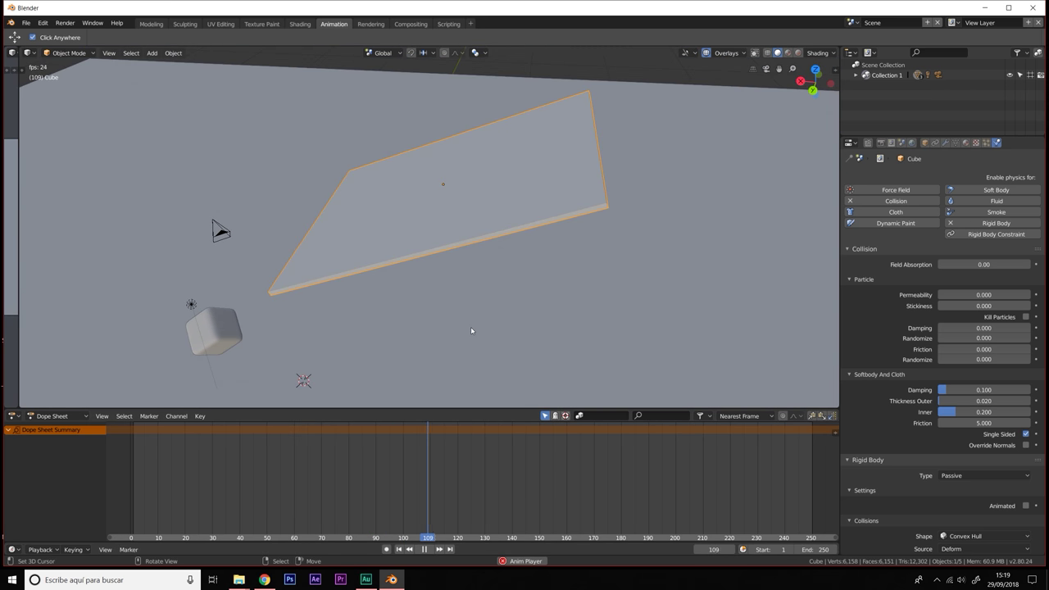
key(space)
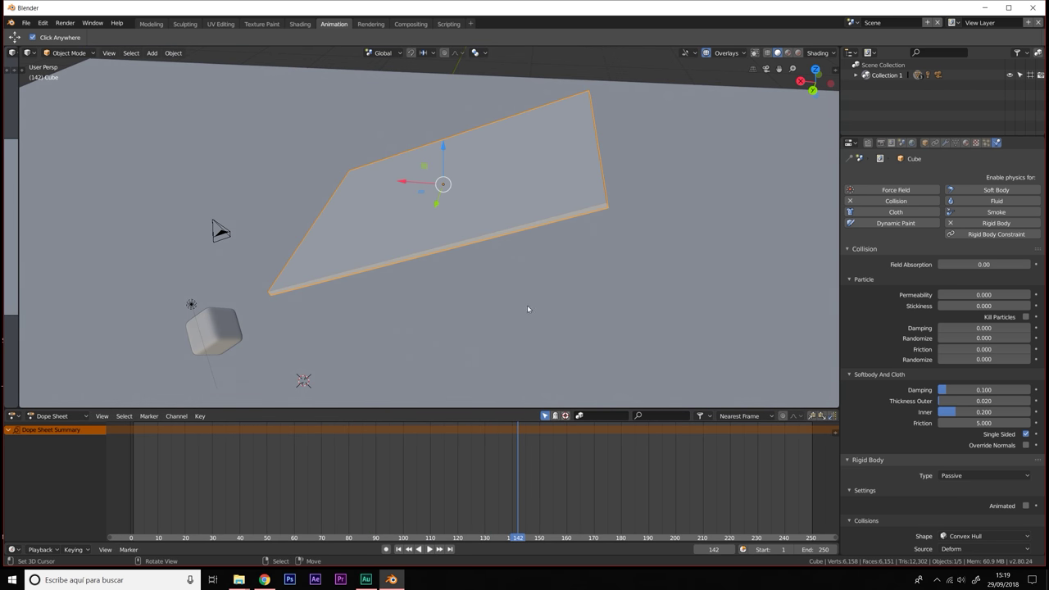
Step: Replay the fall to frame 214, rewind to frame 1, and move the lamp freely
middle_drag(527, 305, 551, 255)
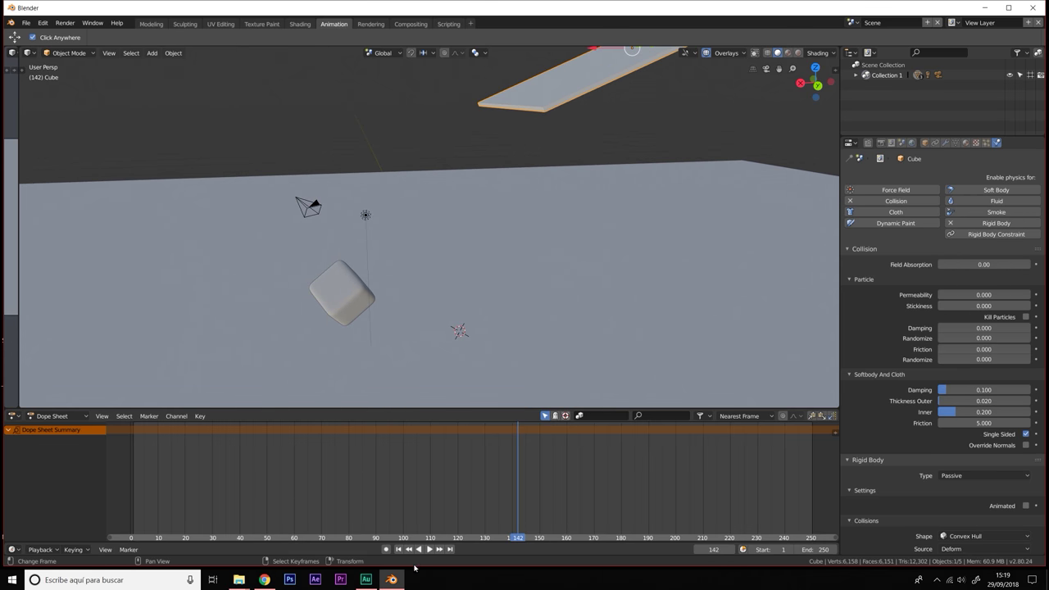
click(399, 549)
click(429, 549)
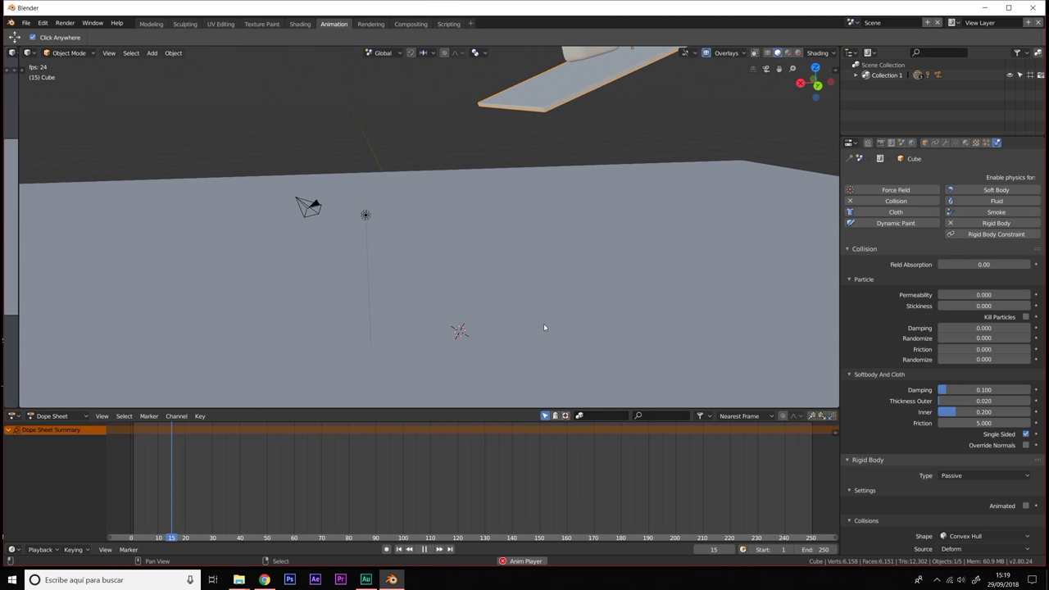
middle_drag(544, 323, 541, 332)
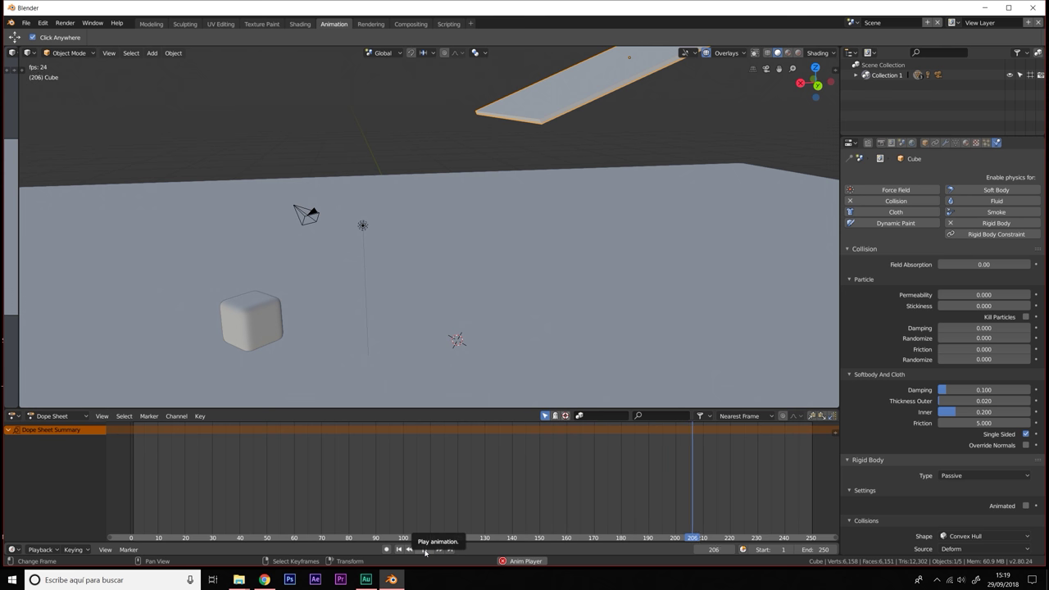
click(425, 550)
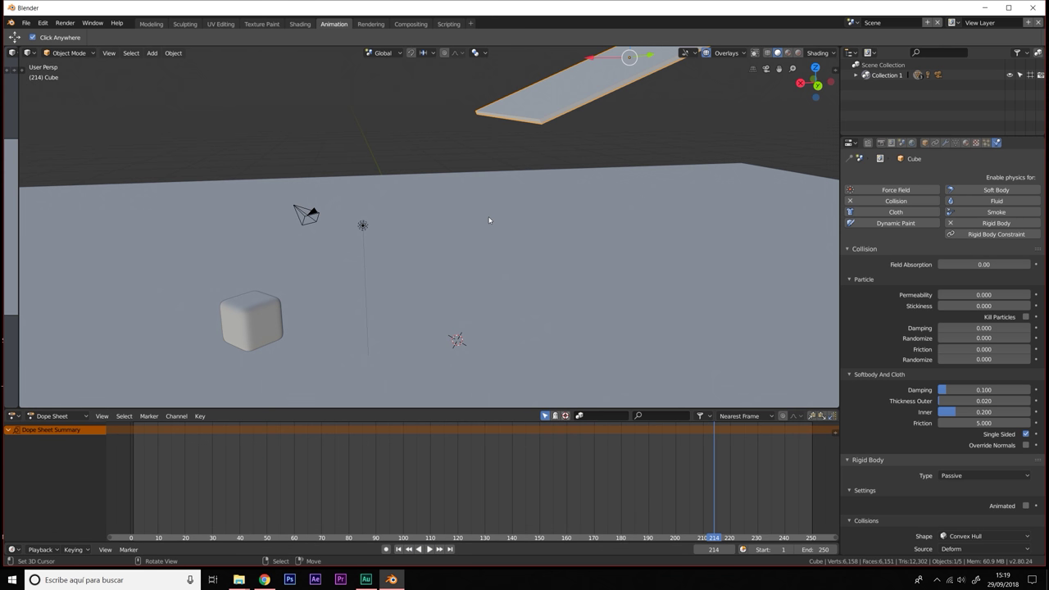
mouse_move(490, 221)
middle_down()
mouse_move(468, 271)
mouse_move(518, 272)
mouse_move(499, 269)
middle_up()
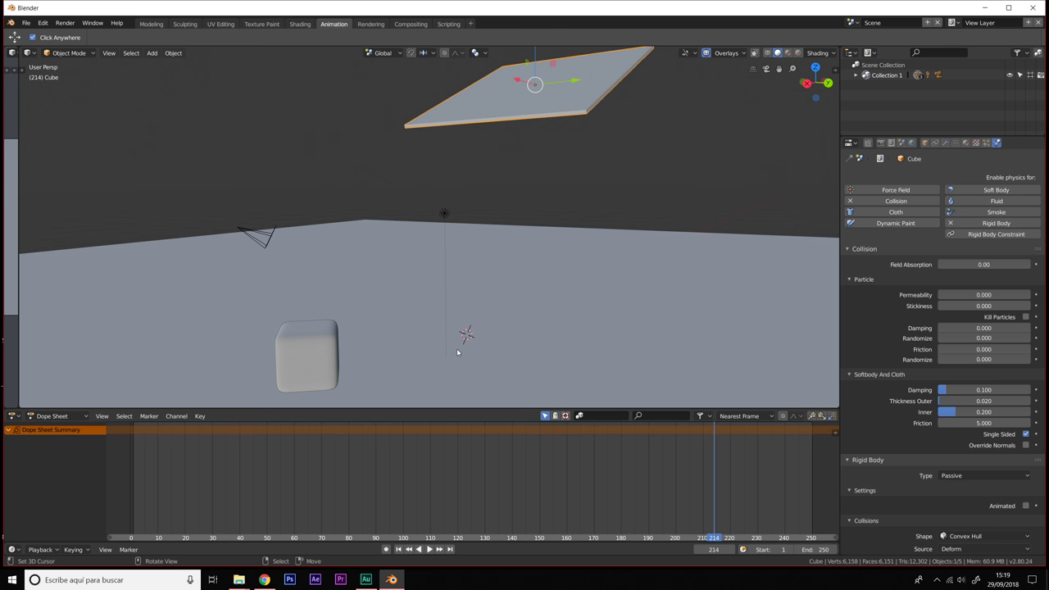
click(398, 549)
drag(444, 214, 433, 215)
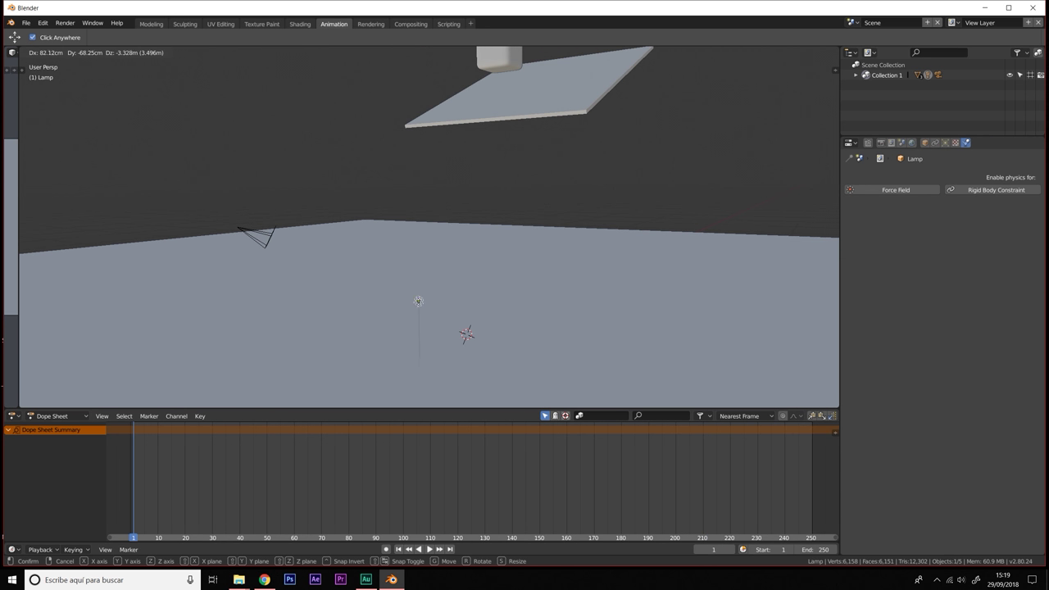
click(419, 301)
Step: Lower the lamp along Z and slide it along X
key(g)
key(z)
click(427, 296)
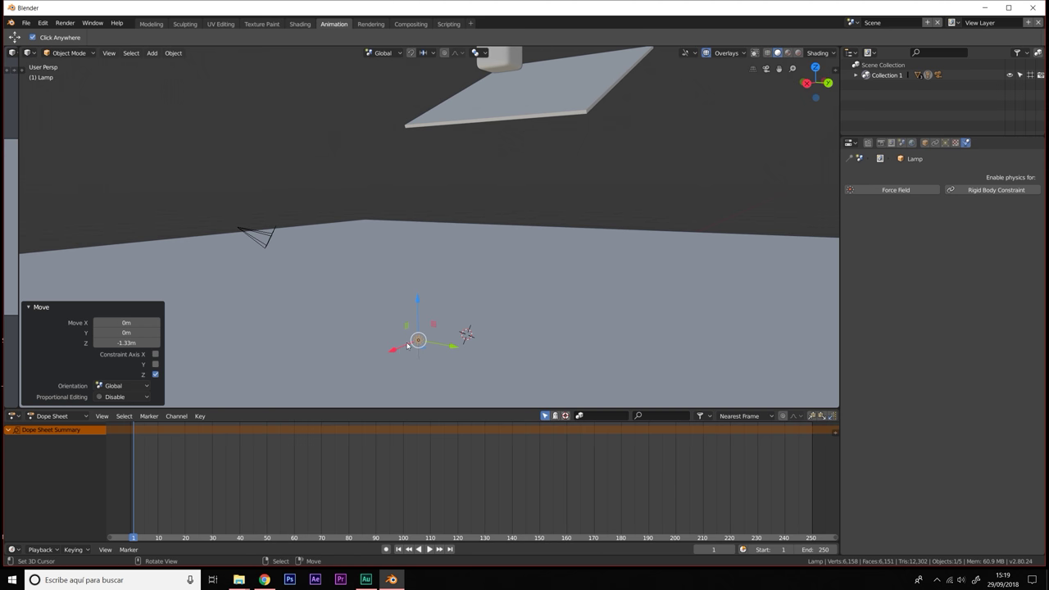
key(g)
key(Escape)
mouse_move(428, 296)
middle_down()
mouse_move(462, 303)
mouse_move(386, 322)
middle_up()
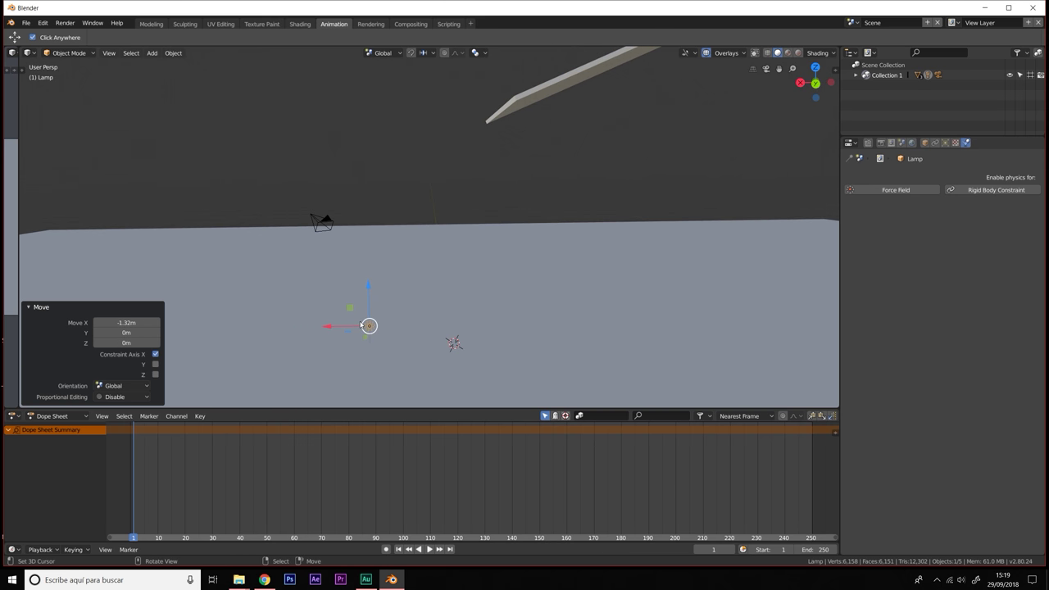
drag(332, 326, 386, 323)
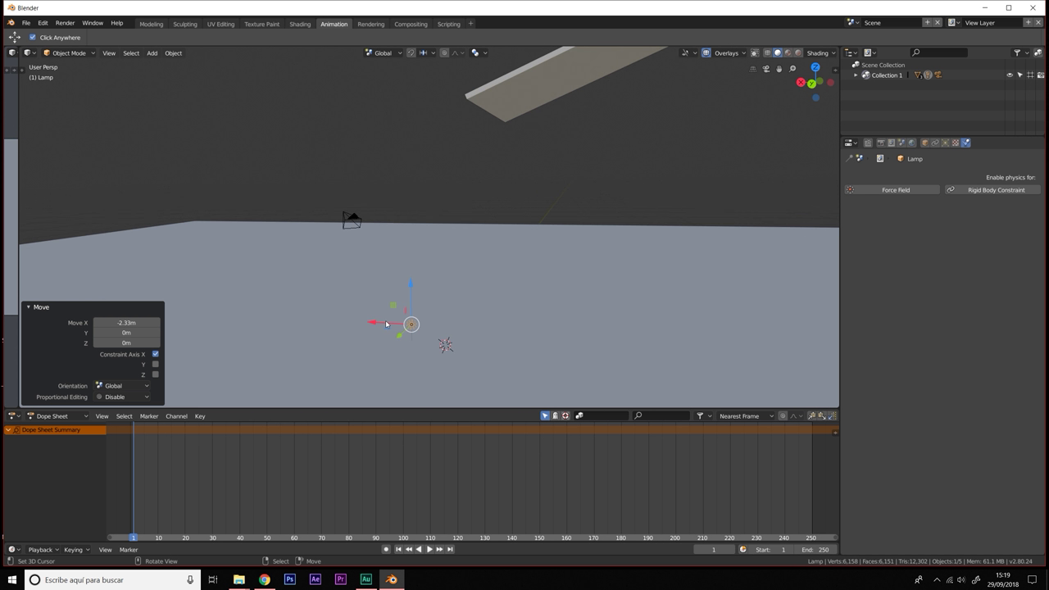
Step: Check the lamp's placement from front, right and top orthographic views
key(KP_1)
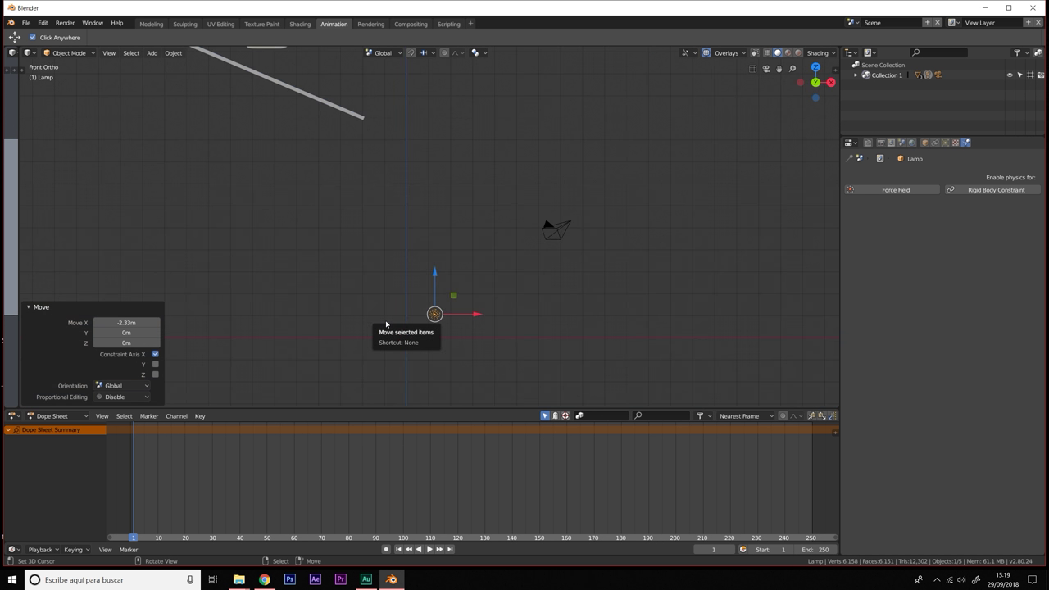
key(KP_3)
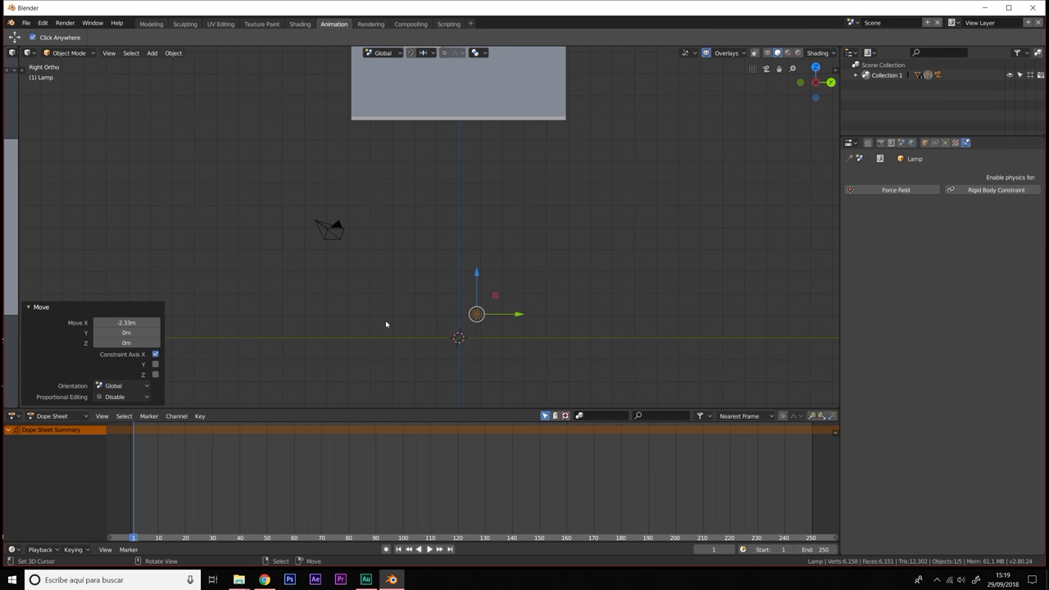
key(KP_7)
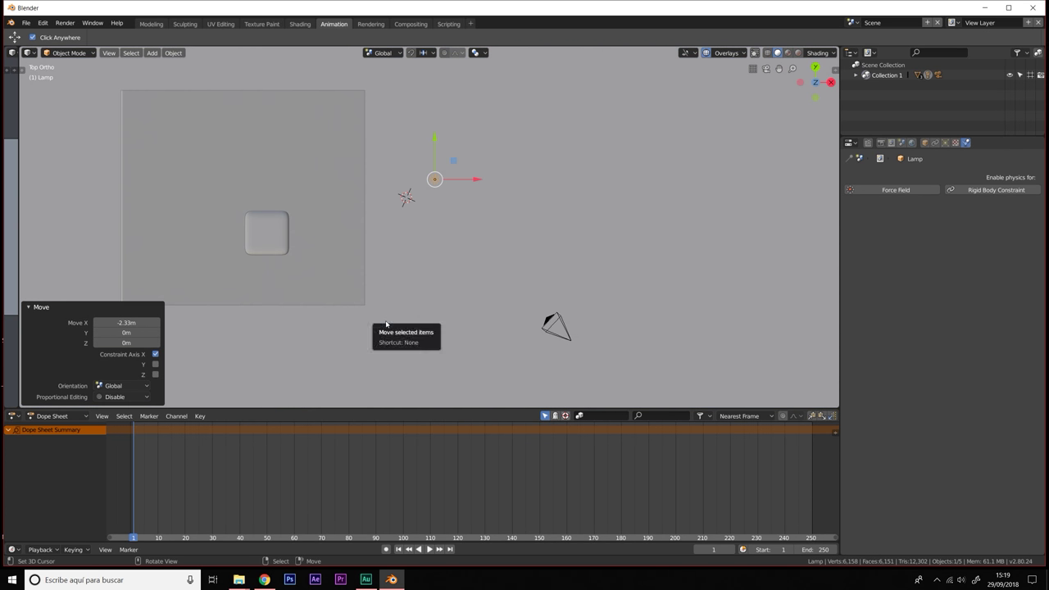
key(KP_1)
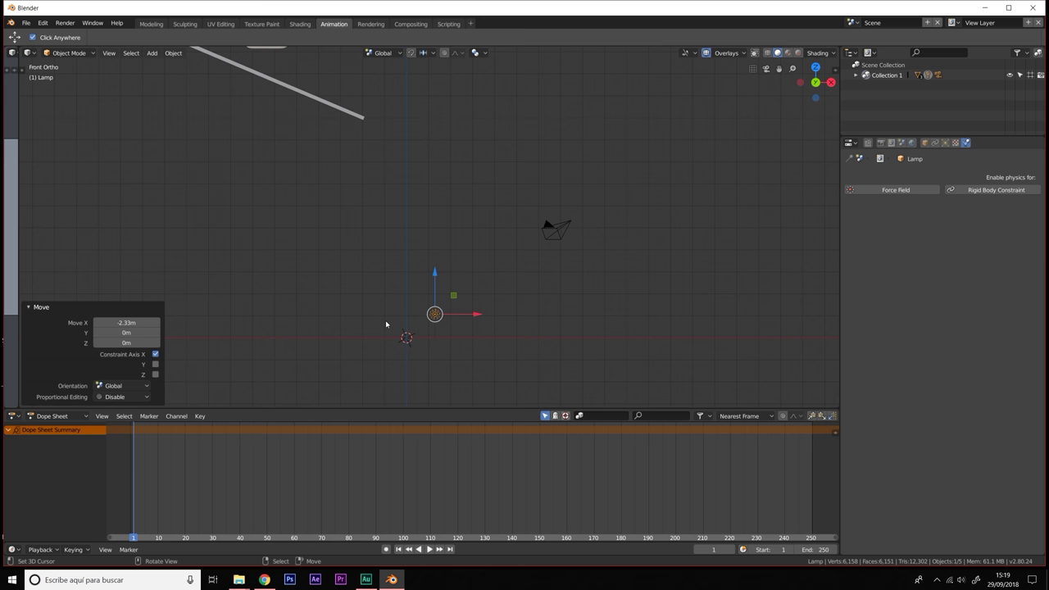
key(KP_3)
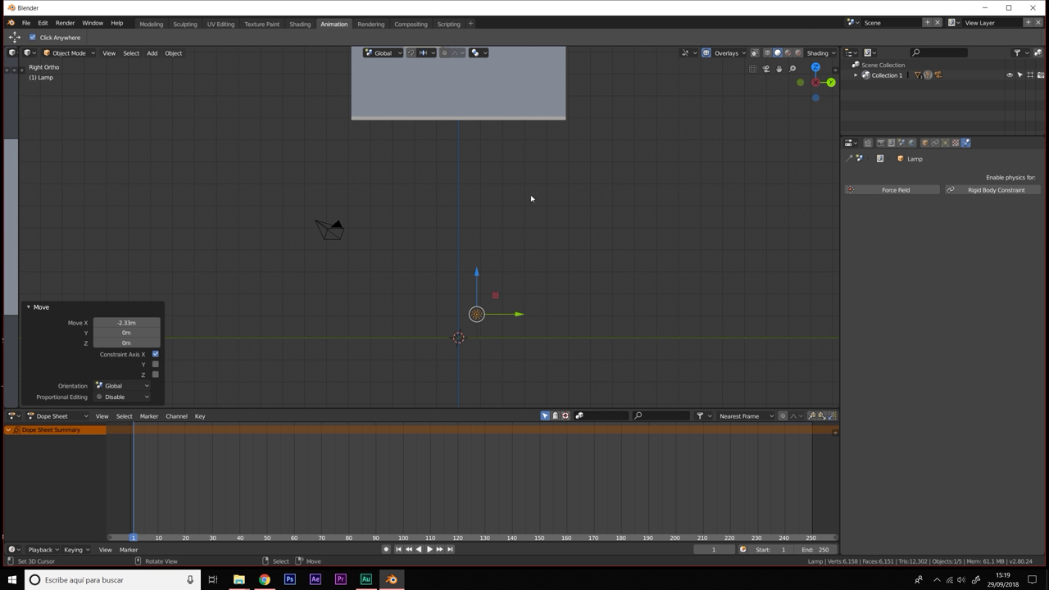
mouse_move(533, 200)
middle_down()
mouse_move(537, 261)
mouse_move(543, 237)
mouse_move(558, 249)
mouse_move(532, 305)
middle_up()
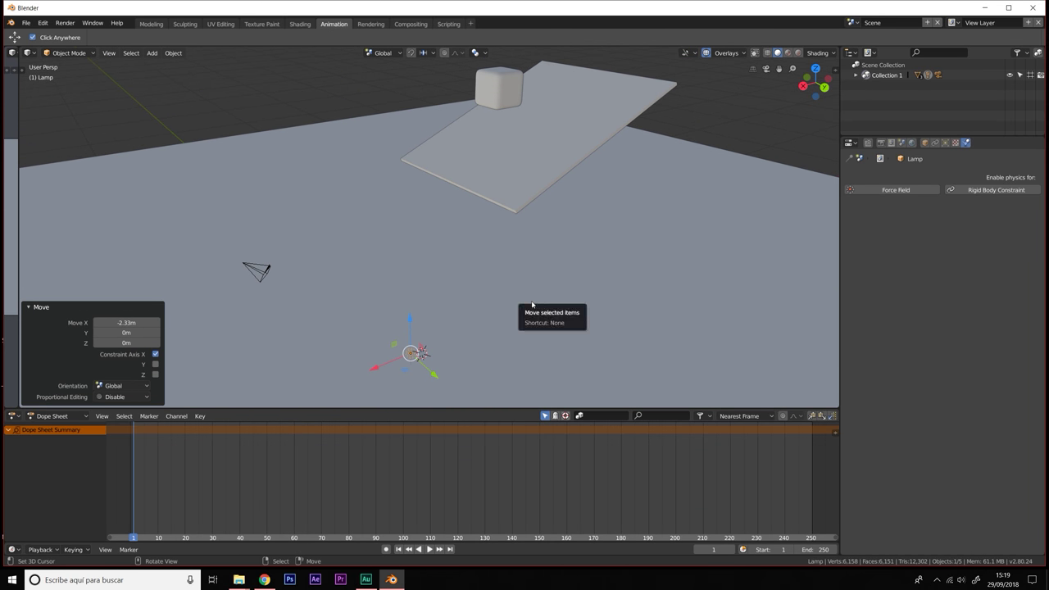
key(KP_5)
key(KP_5)
key(KP_5)
key(KP_5)
key(KP_5)
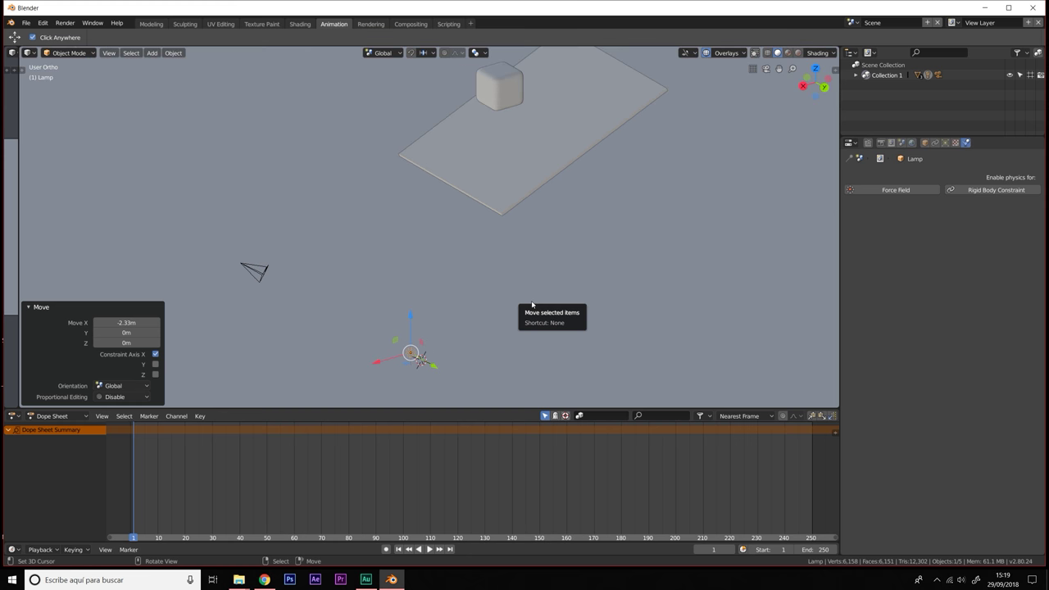
mouse_move(532, 305)
middle_down()
mouse_move(555, 164)
mouse_move(527, 195)
mouse_move(534, 185)
mouse_move(524, 184)
middle_up()
key(KP_1)
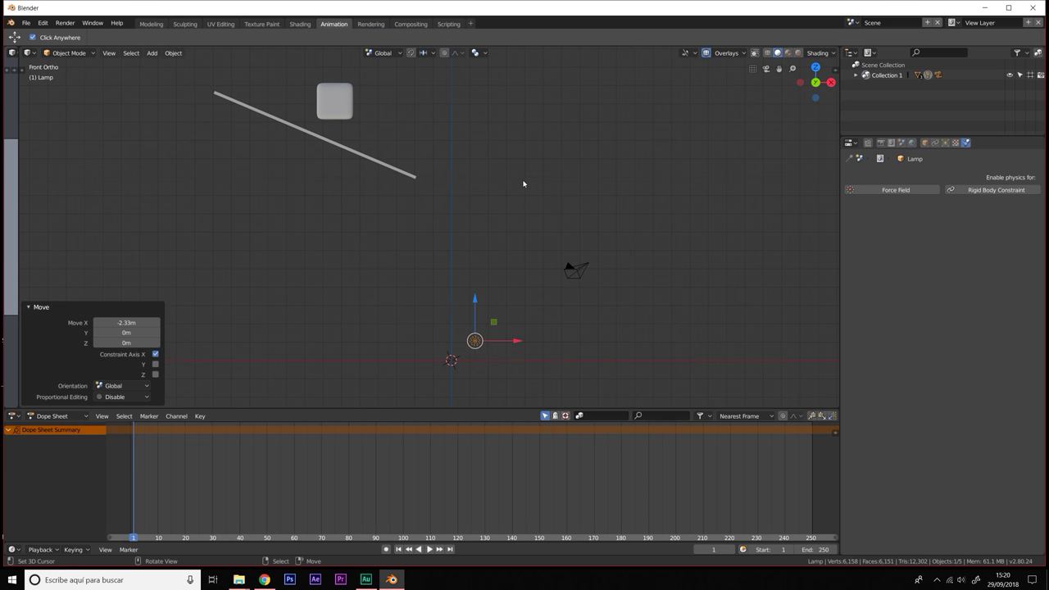
Step: Move the lamp along X and raise it vertically
key(g)
key(x)
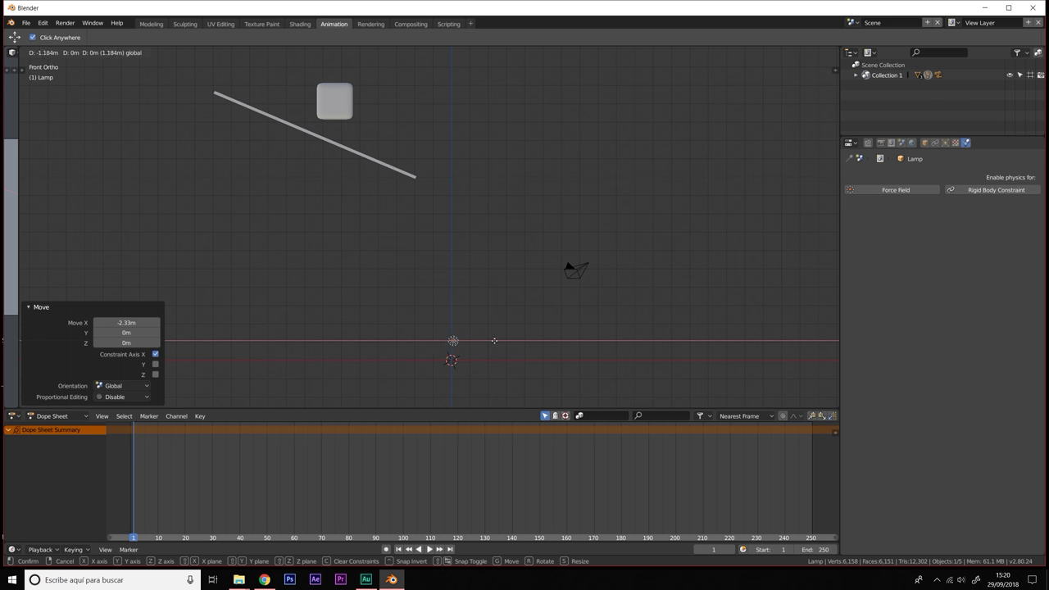
click(495, 340)
key(g)
key(z)
click(455, 143)
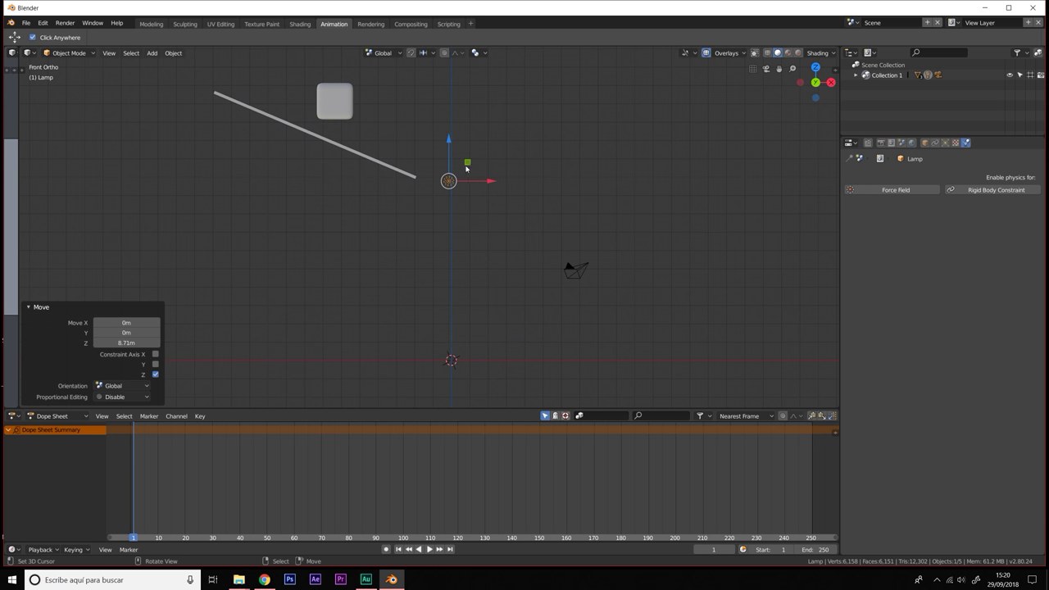
Step: Lower the lamp toward the ground beneath the ramp, nudging it along X
key(g)
key(z)
click(438, 296)
drag(490, 336, 495, 338)
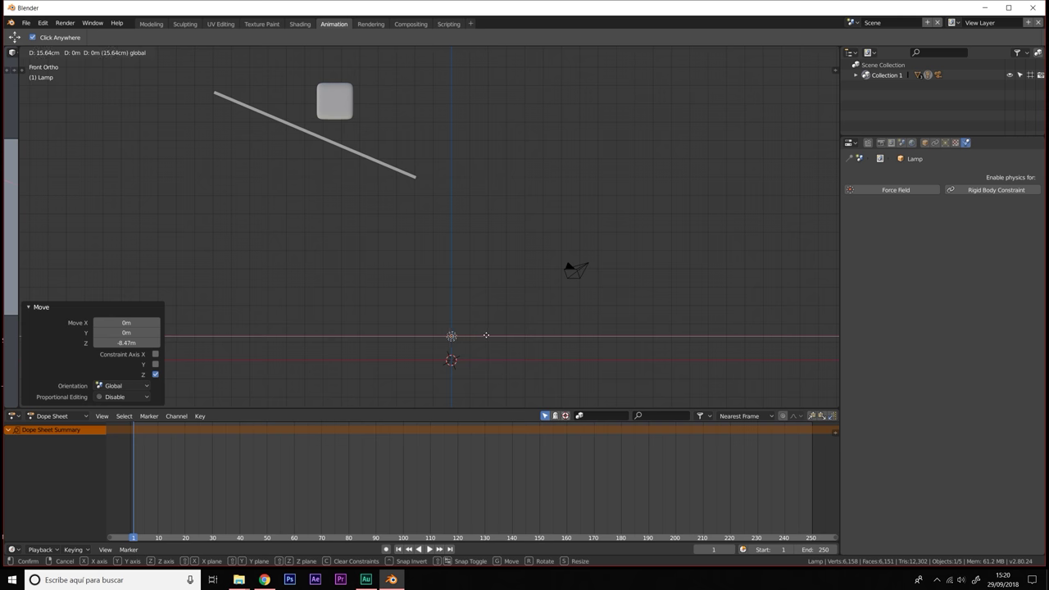
middle_drag(495, 342, 434, 319)
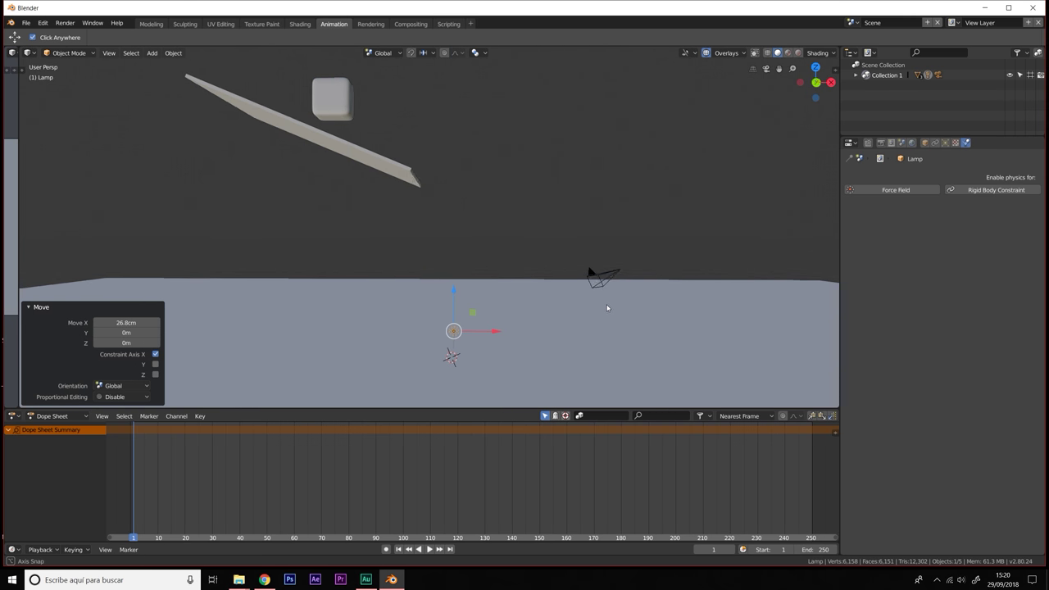
drag(410, 306, 413, 312)
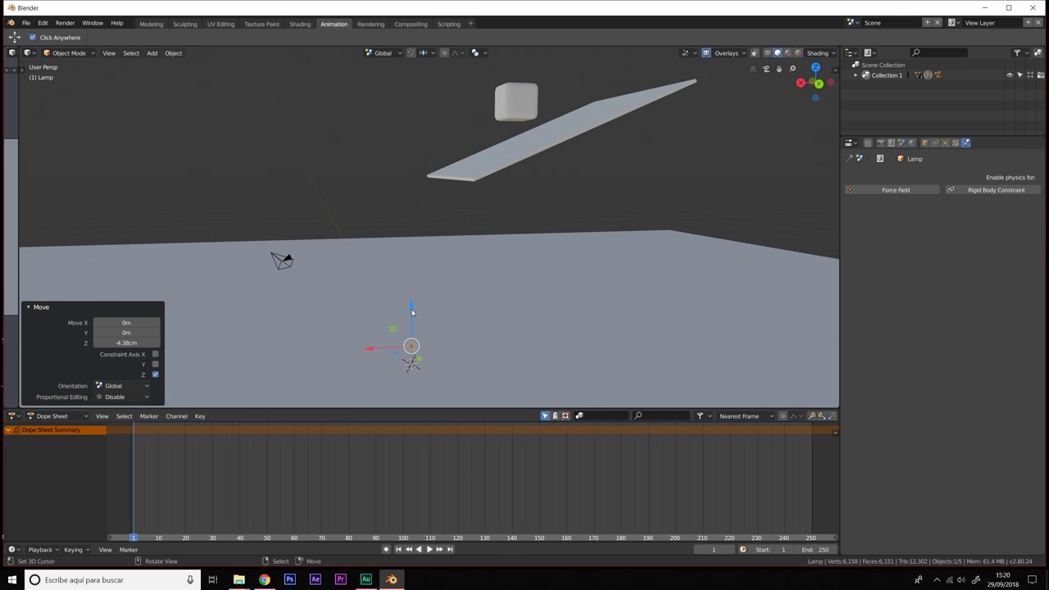
Step: Preview the scene in rendered shading and play the simulation as the cube falls onto the ramp
click(800, 53)
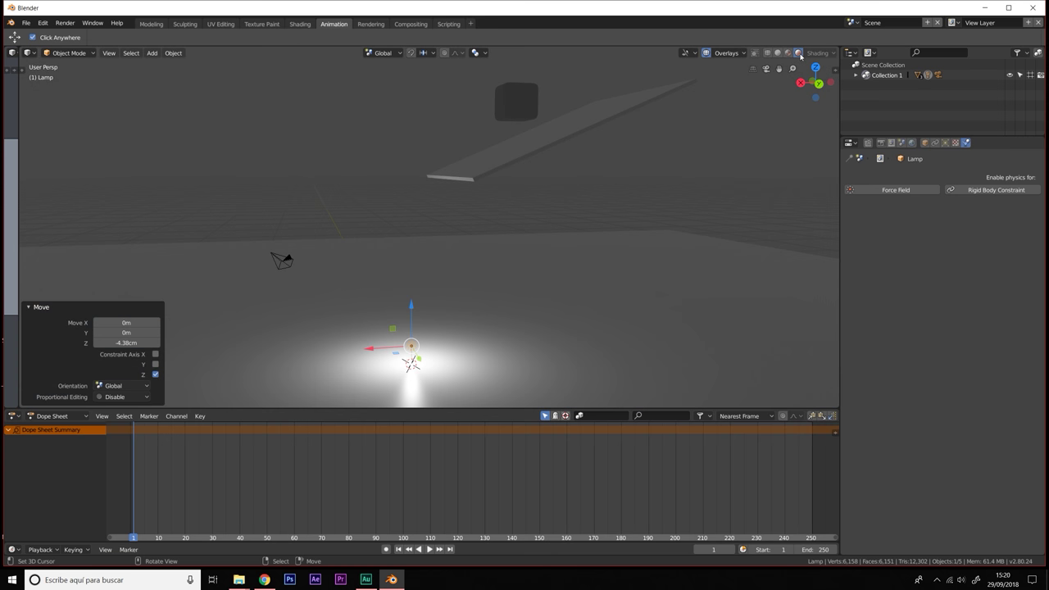
shift+middle_drag(478, 379, 568, 298)
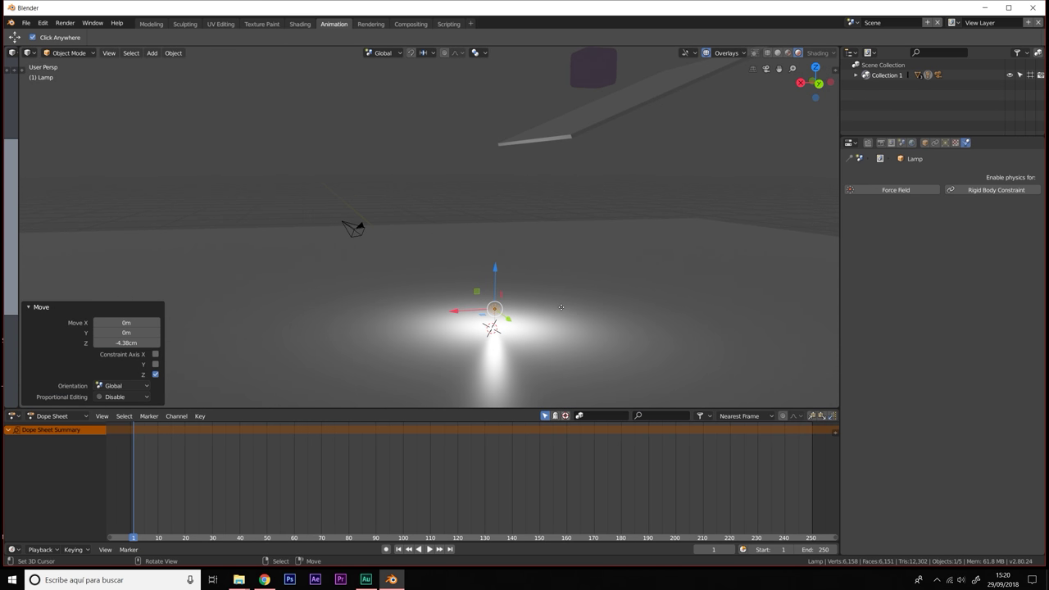
click(429, 550)
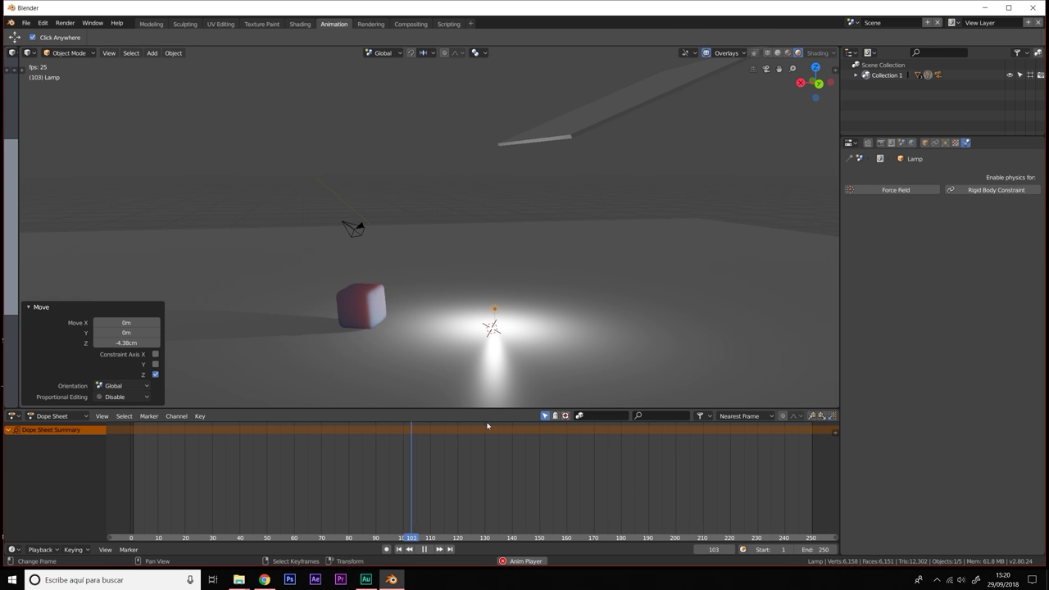
mouse_move(304, 332)
middle_down()
mouse_move(335, 335)
mouse_move(300, 336)
middle_up()
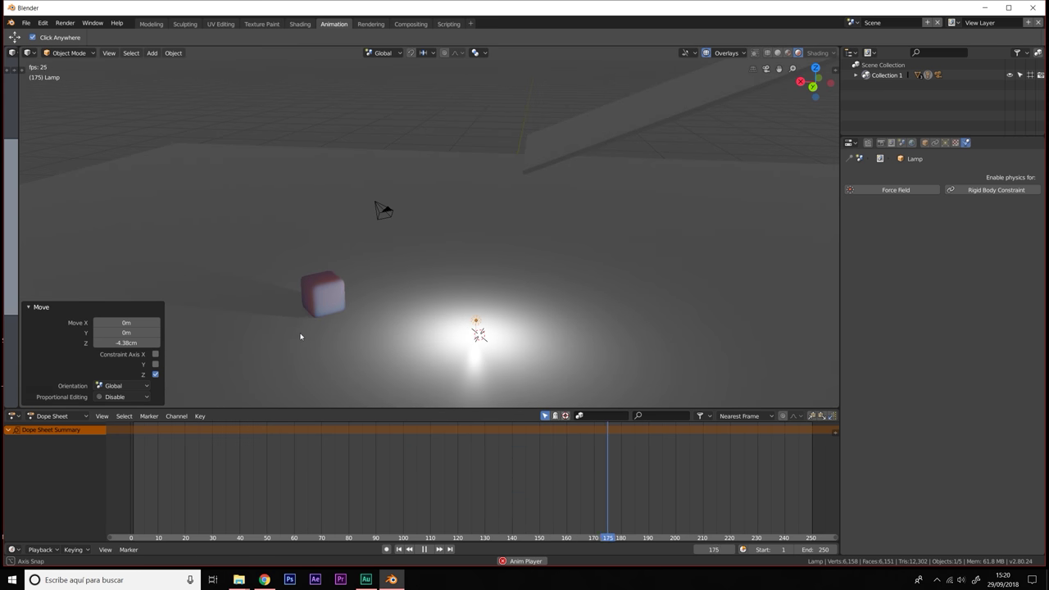
click(424, 549)
Step: Rewind to frame 1 and return the viewport to Solid shading, looking down on the ramp
click(399, 550)
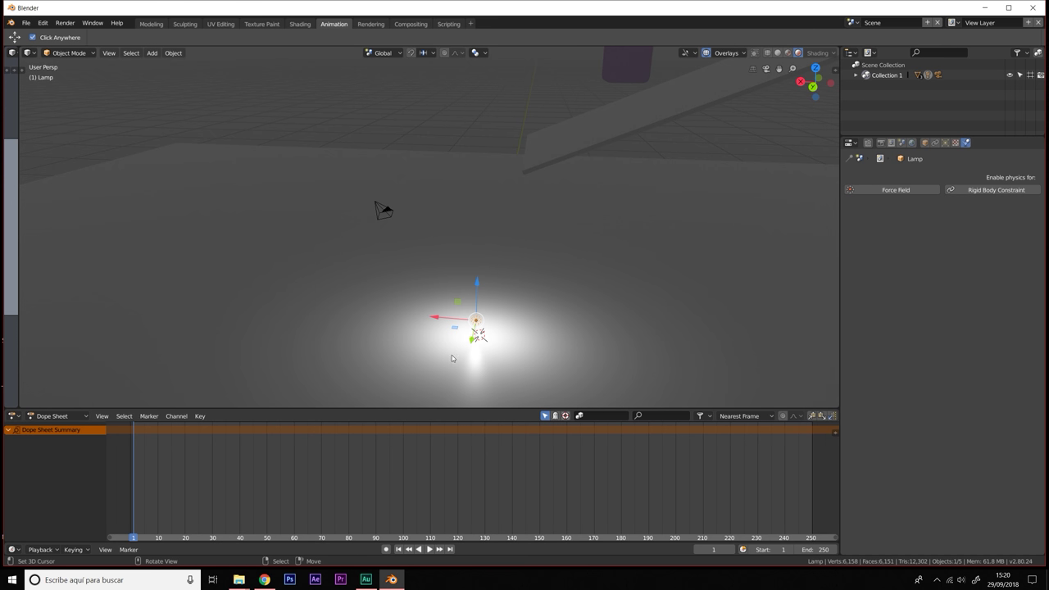
shift+middle_drag(503, 364, 544, 303)
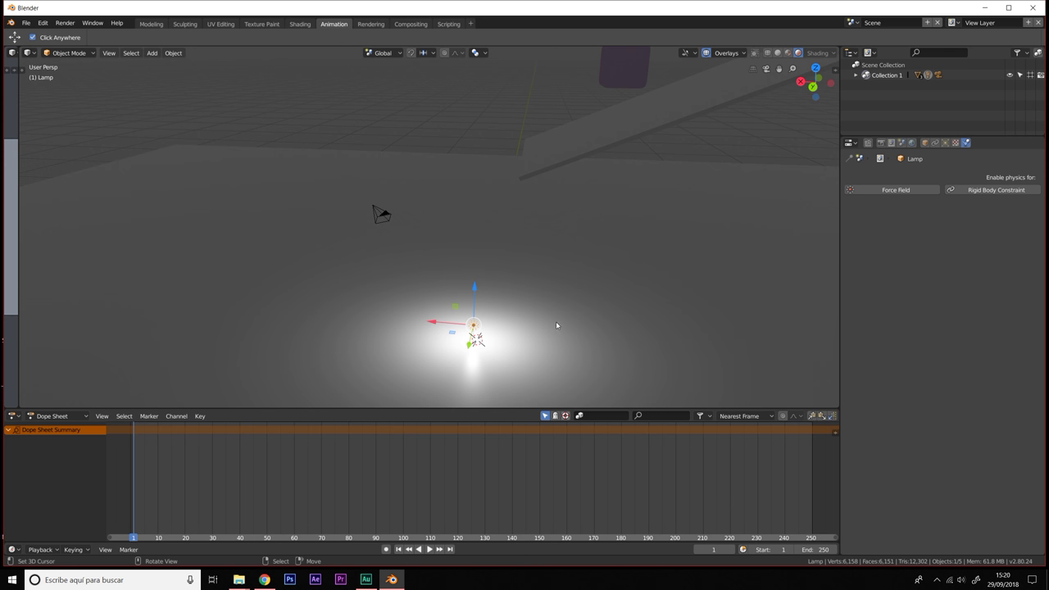
click(777, 53)
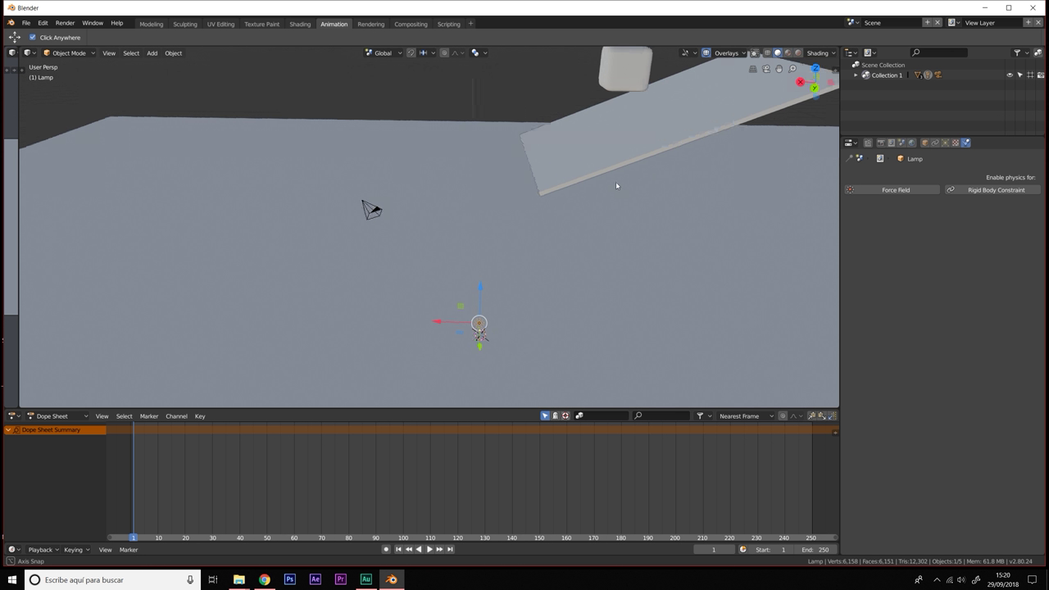
mouse_move(616, 181)
middle_down()
mouse_move(588, 174)
mouse_move(528, 313)
mouse_move(729, 132)
middle_up()
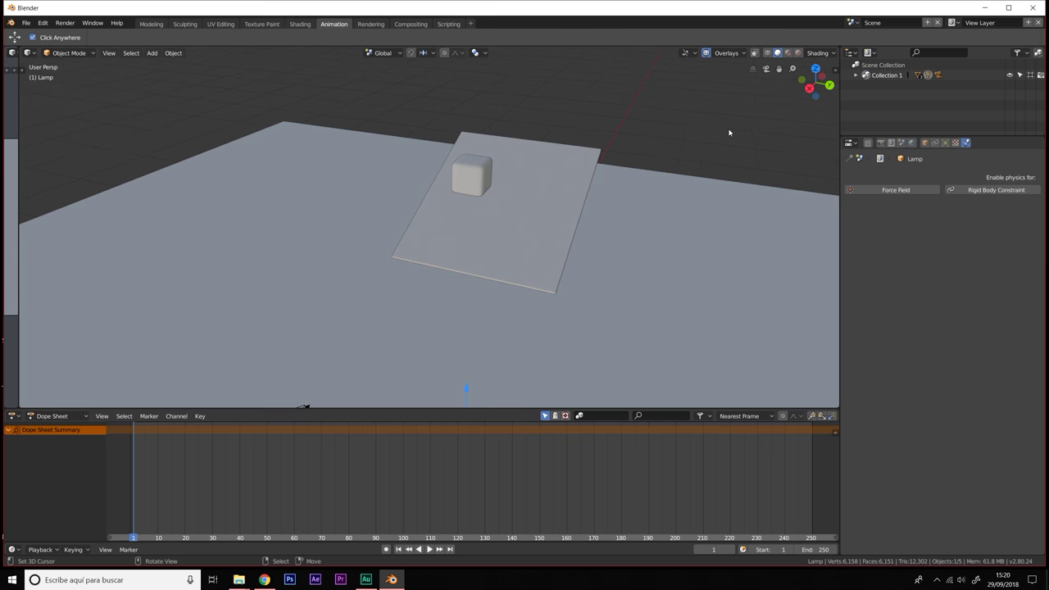
Step: In Material Preview, duplicate the pink cube and raise the copy about 2.3 m
click(789, 53)
scroll(548, 178, up, 4)
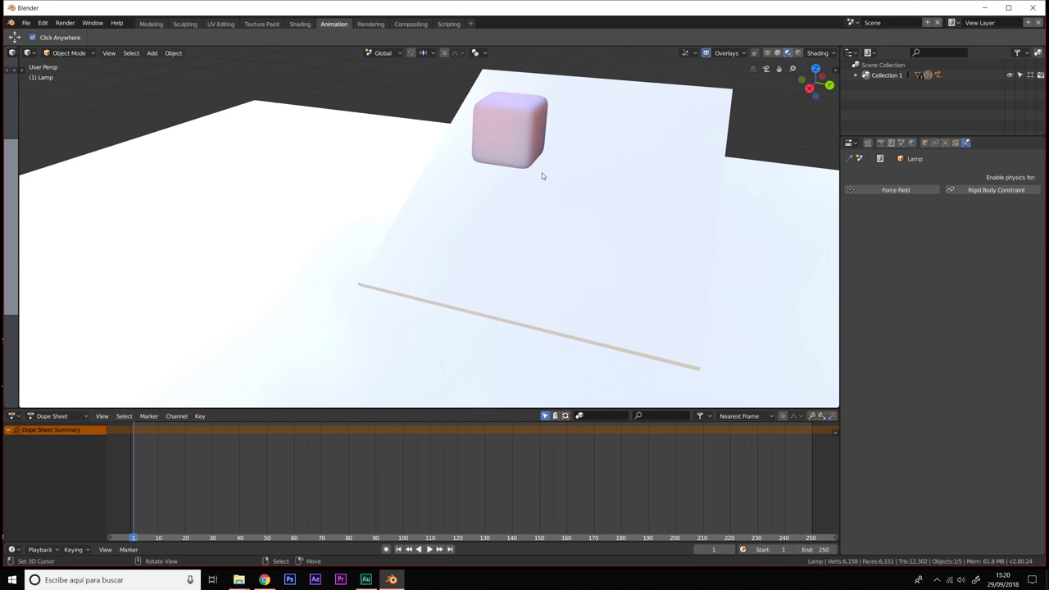
mouse_move(542, 173)
shift+middle_down()
mouse_move(449, 234)
mouse_move(486, 234)
mouse_move(430, 270)
shift+middle_up()
click(449, 235)
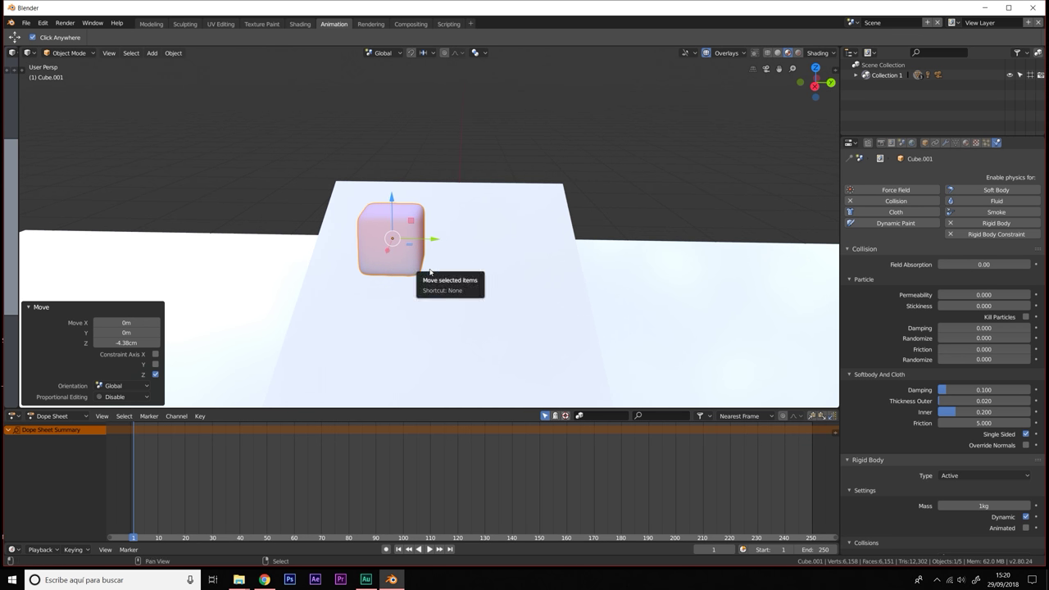
key(shift+d)
click(528, 268)
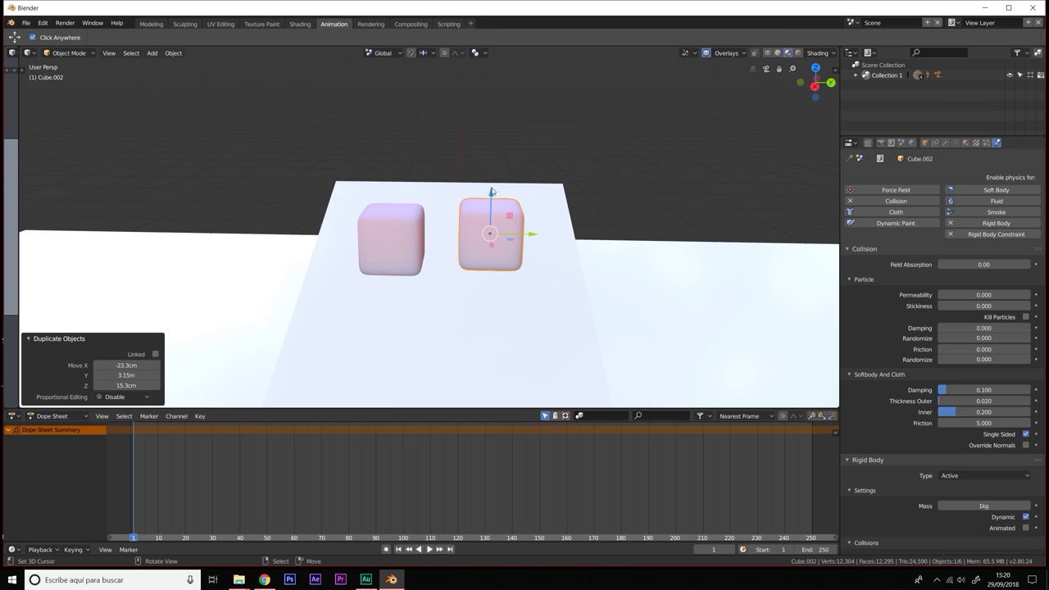
drag(492, 192, 493, 121)
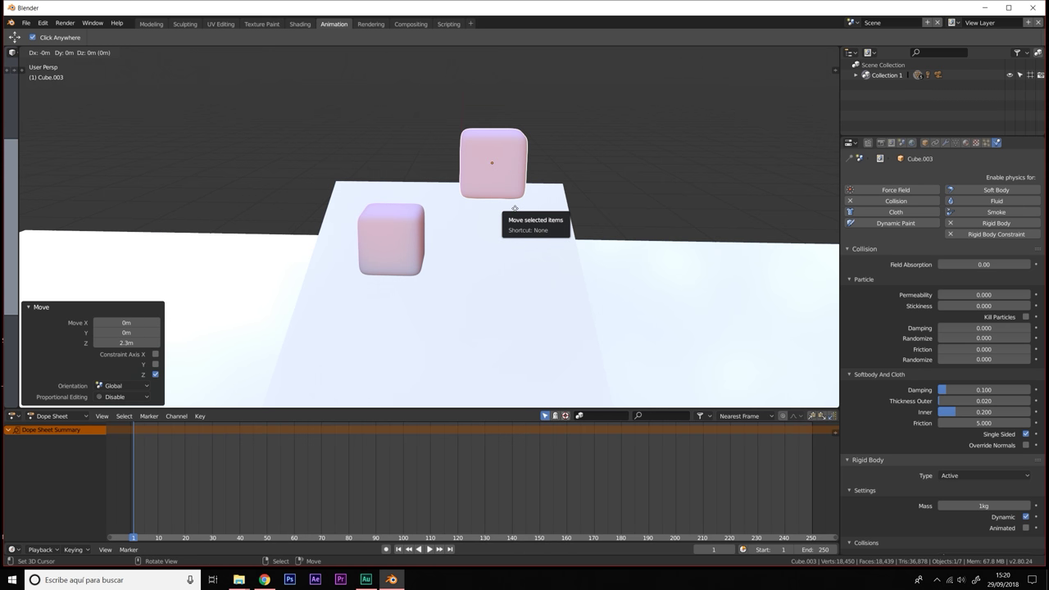
Step: Duplicate the raised cube and move the new copy higher and off to the side
key(shift+d)
click(423, 187)
mouse_move(429, 195)
middle_down()
mouse_move(385, 180)
mouse_move(441, 158)
middle_up()
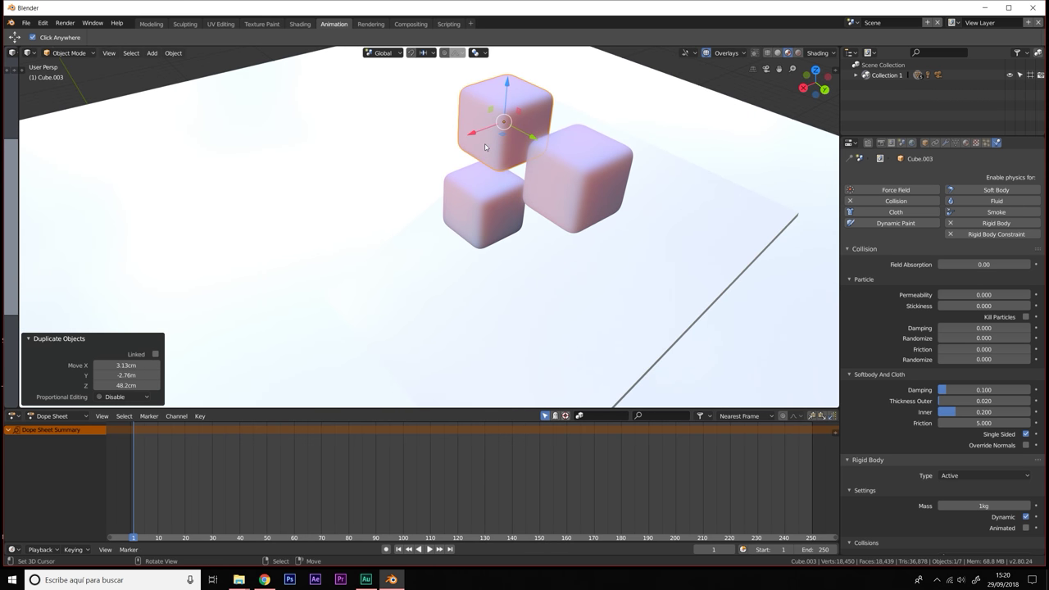
drag(461, 136, 494, 105)
middle_drag(494, 106, 546, 126)
Step: Scale the top-left and right cubes down to smaller sizes
key(s)
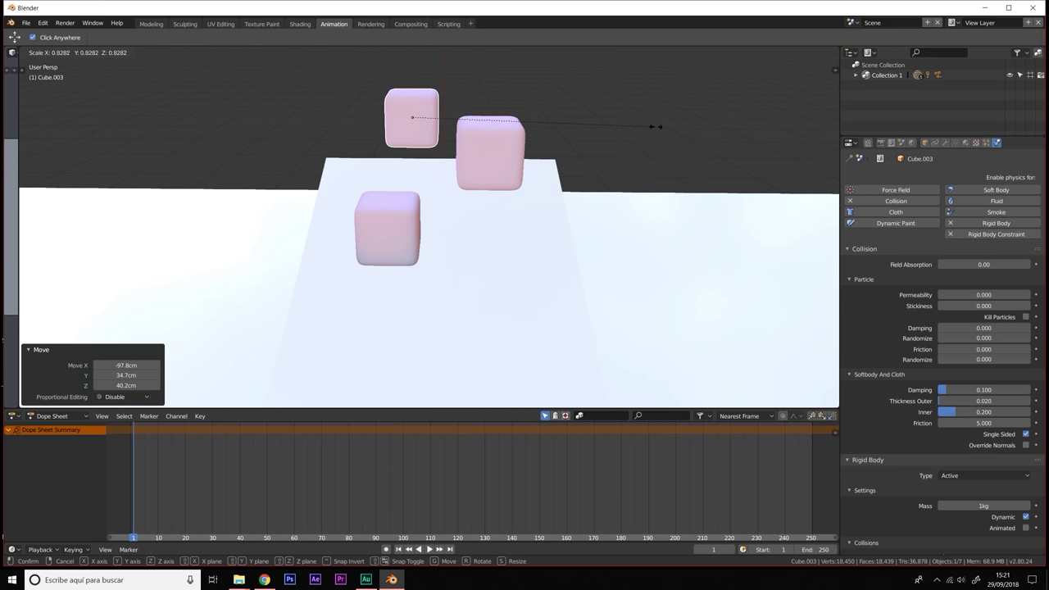
click(591, 127)
click(492, 156)
key(s)
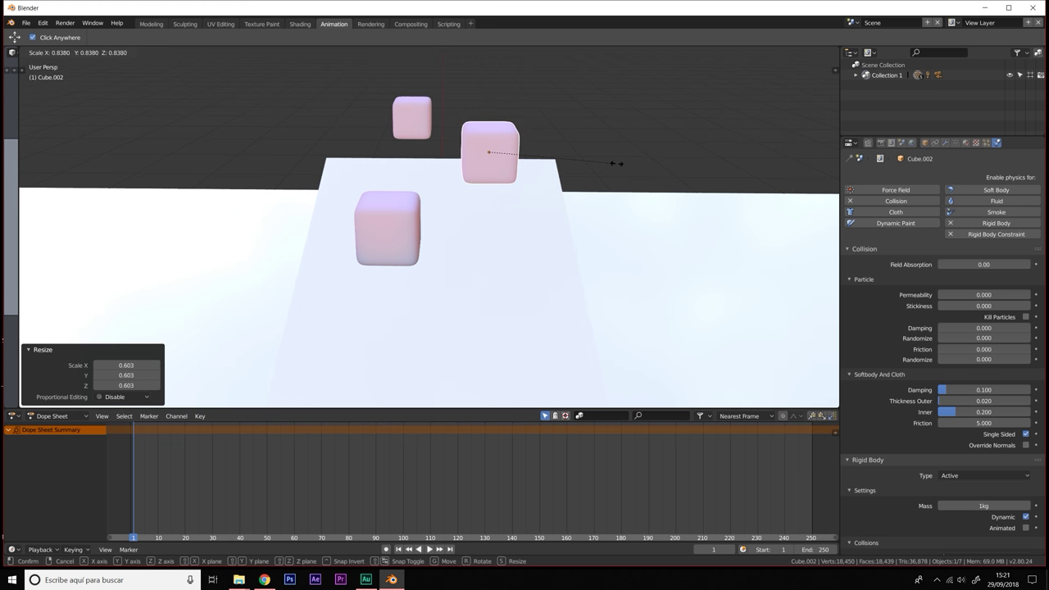
click(616, 162)
middle_drag(527, 180, 376, 252)
click(376, 251)
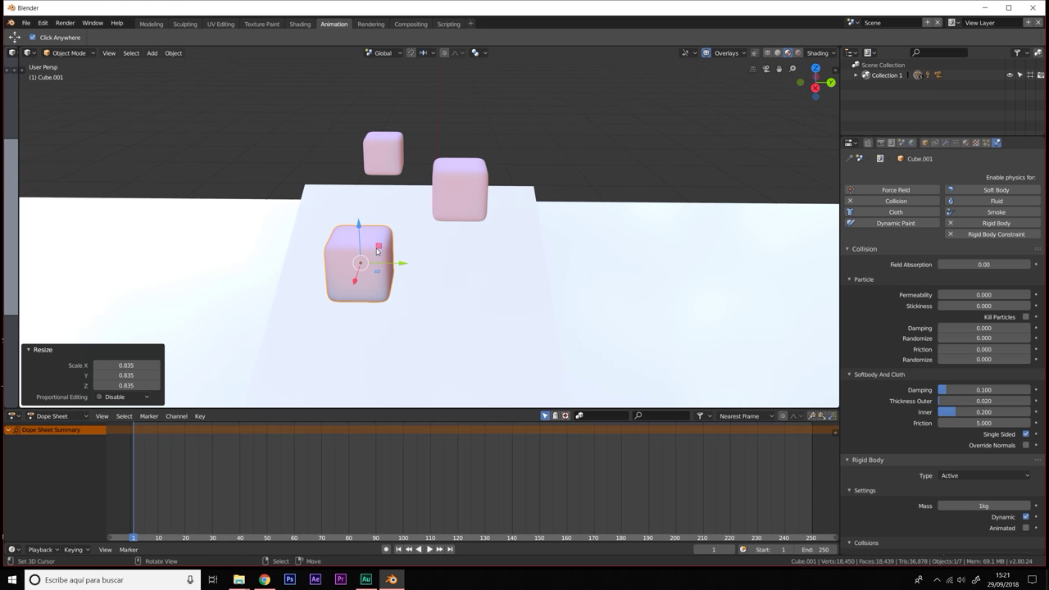
Step: Duplicate the small top-left cube above it and shift it 65.8 cm along Y
click(401, 149)
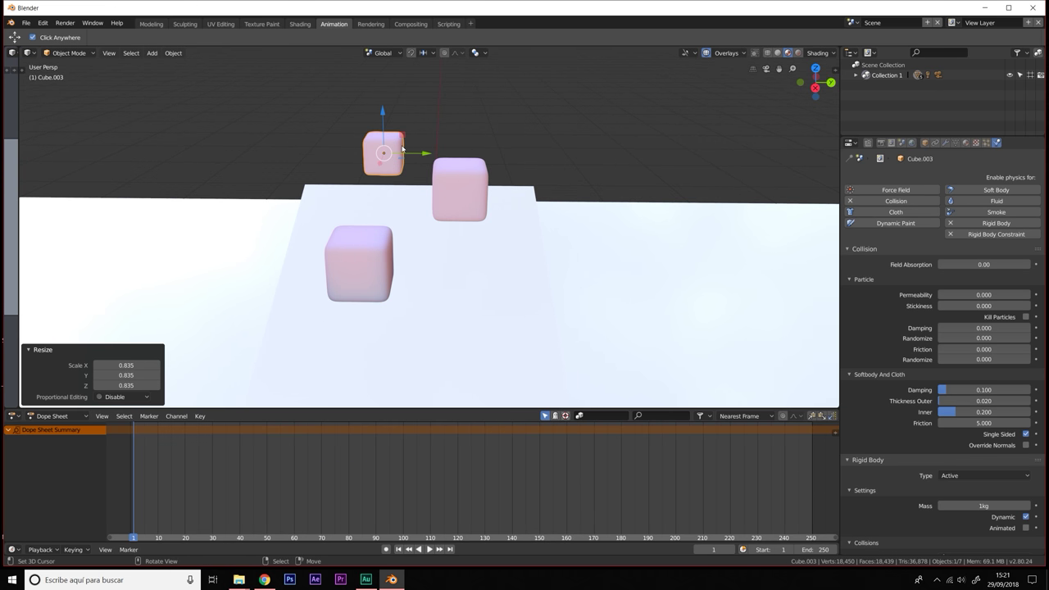
key(shift+d)
click(406, 92)
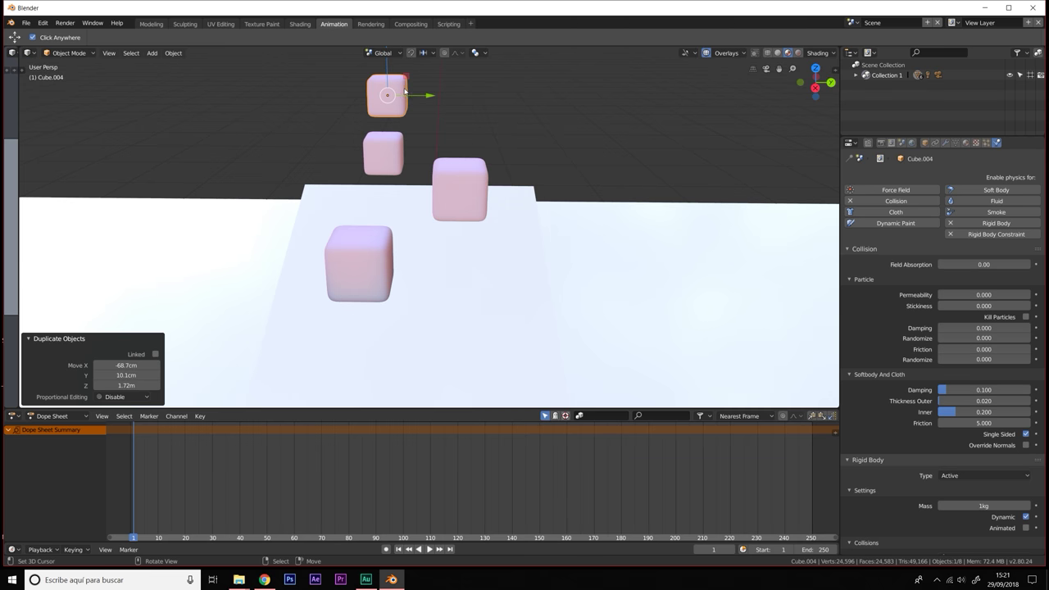
key(g)
key(y)
click(449, 102)
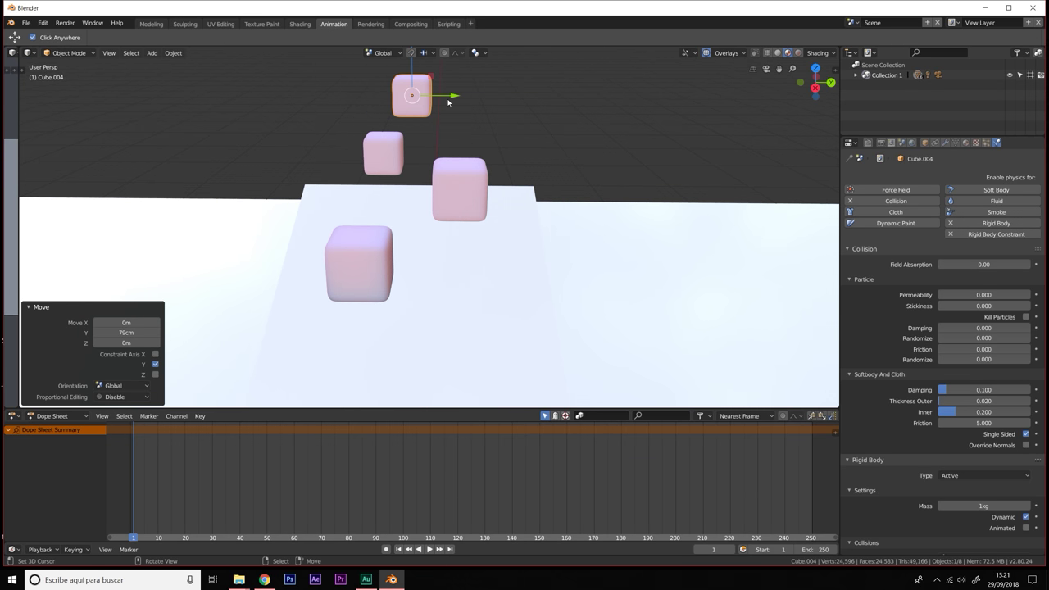
key(g)
key(y)
click(479, 131)
Step: Lighten Material.001's pink surface colour to R 0.793, G 0.626, B 0.800
click(966, 144)
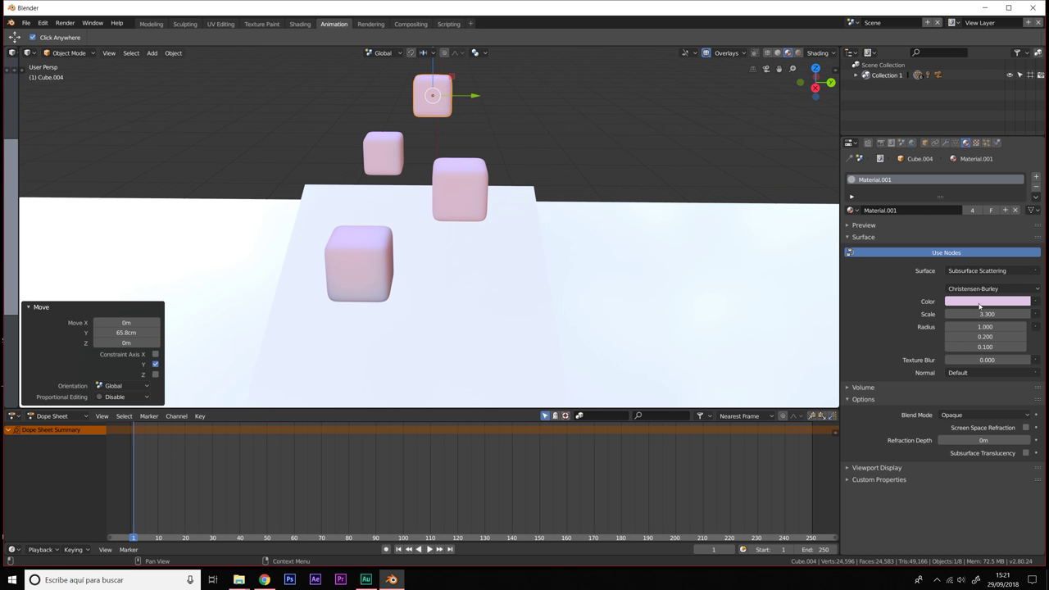
click(979, 303)
drag(971, 191, 980, 192)
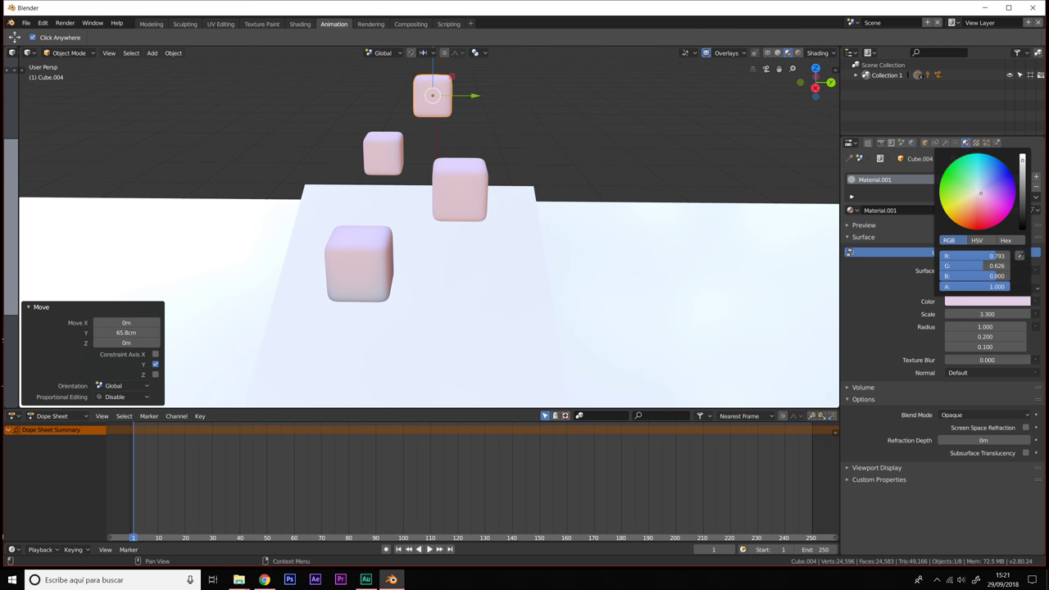
middle_drag(576, 169, 620, 202)
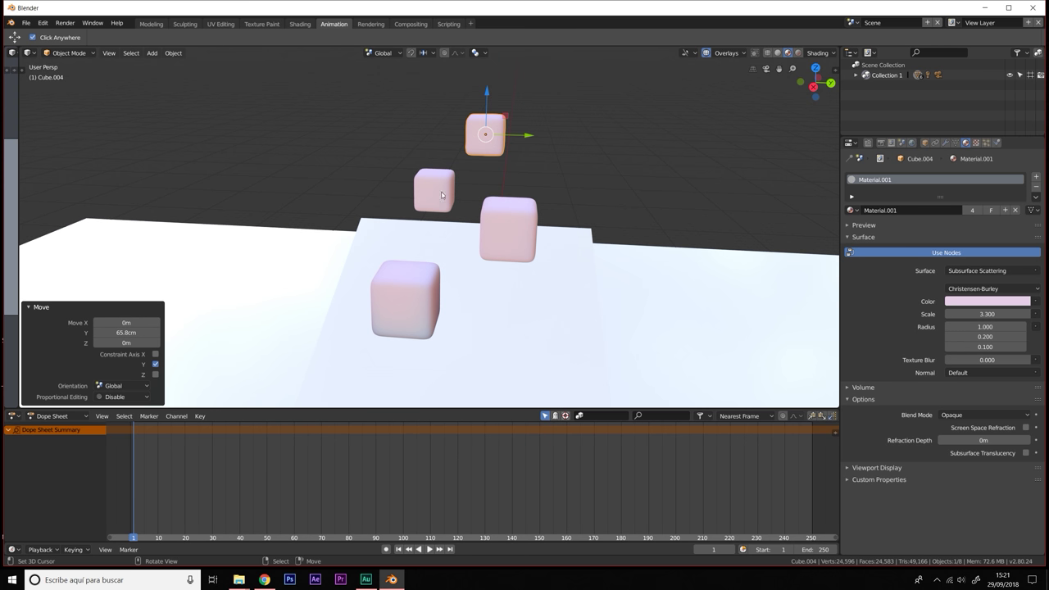
Step: Rename the shared pink material Rosa and make a single-user copy for the top cube
click(906, 209)
text(Rosa)
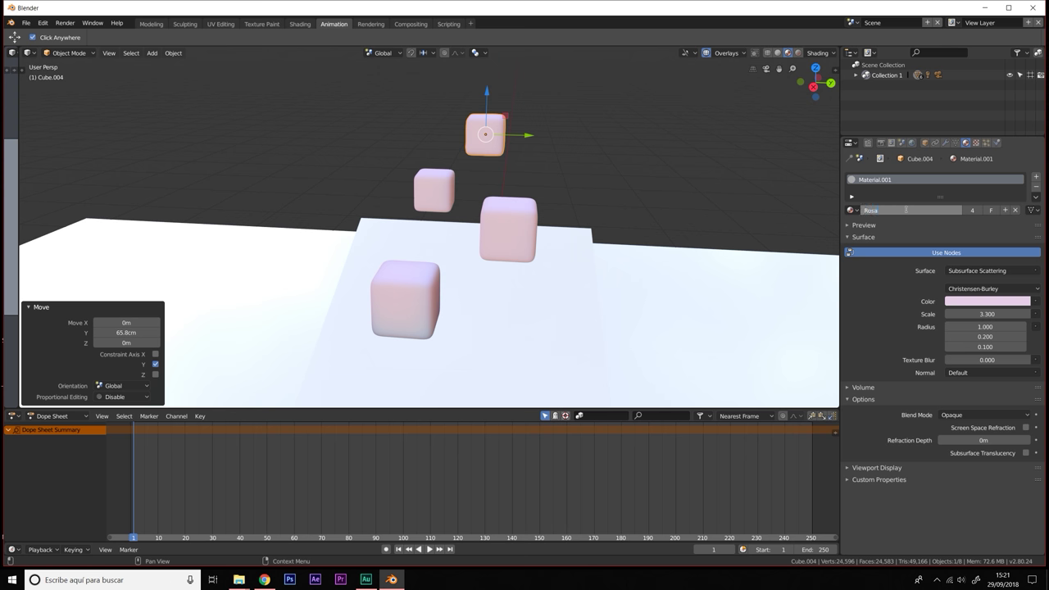
key(Return)
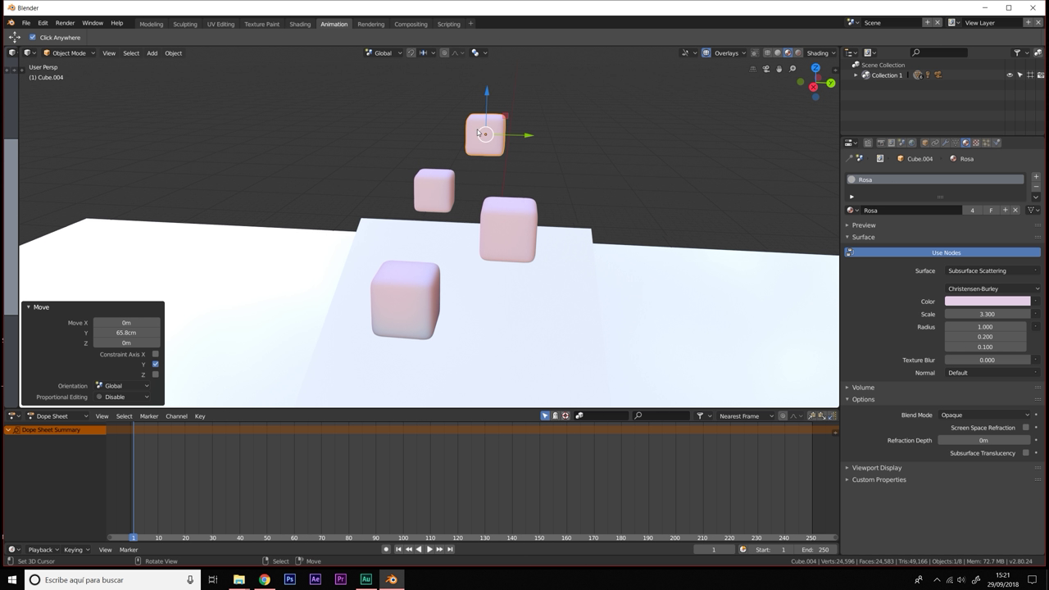
click(1006, 210)
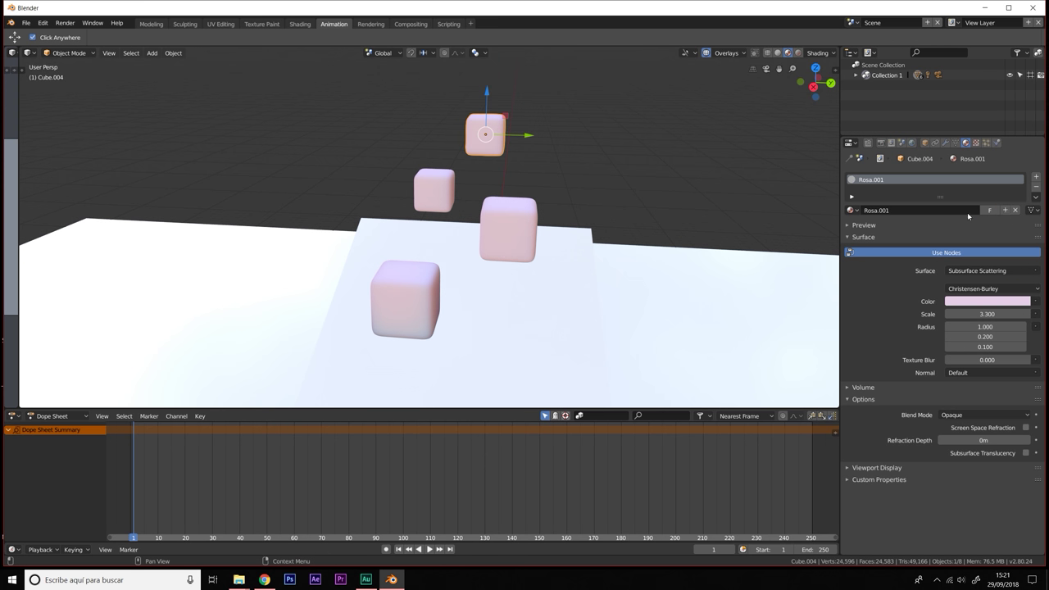
click(898, 209)
text(Verde)
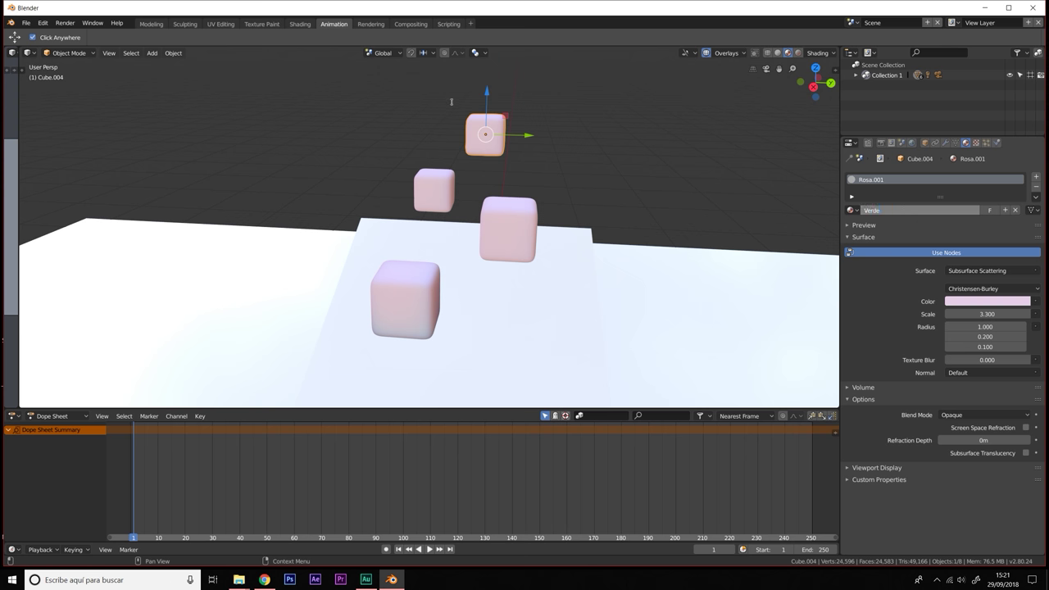
key(Escape)
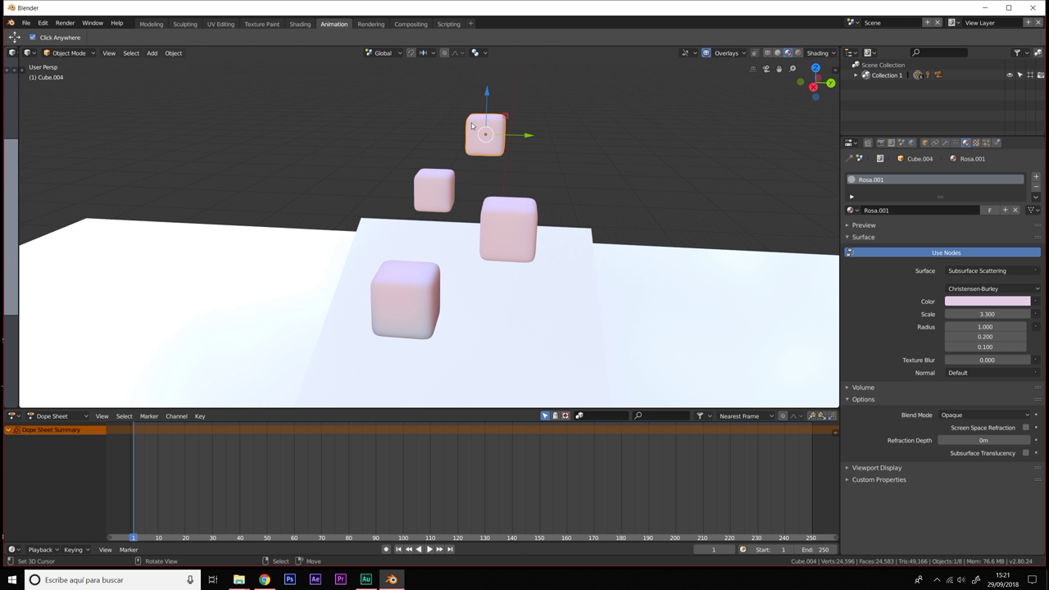
Step: Set the copied material's colour to a soft pastel green
click(977, 303)
click(968, 183)
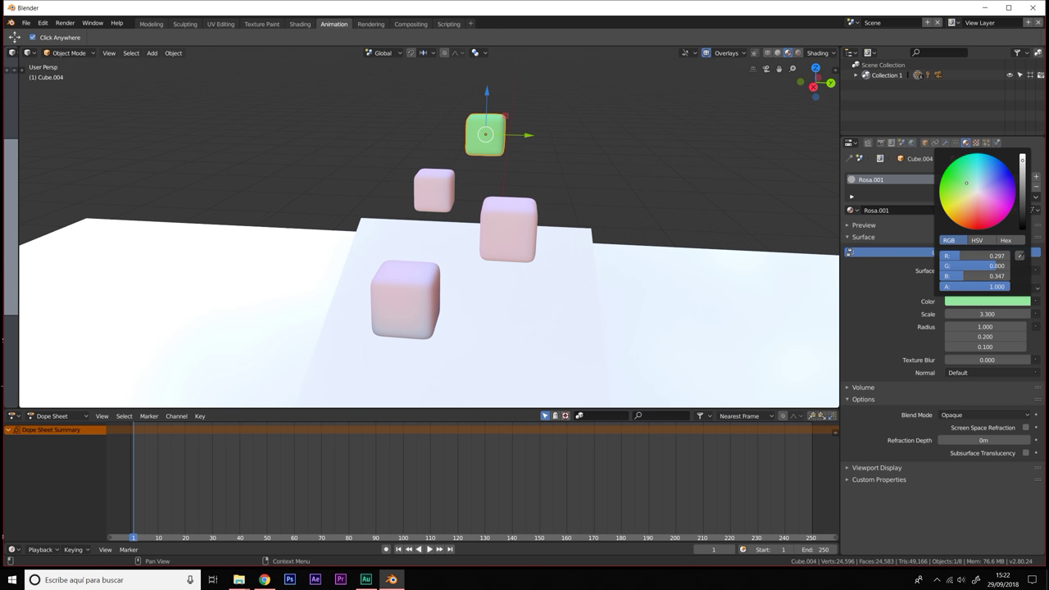
drag(967, 184, 972, 188)
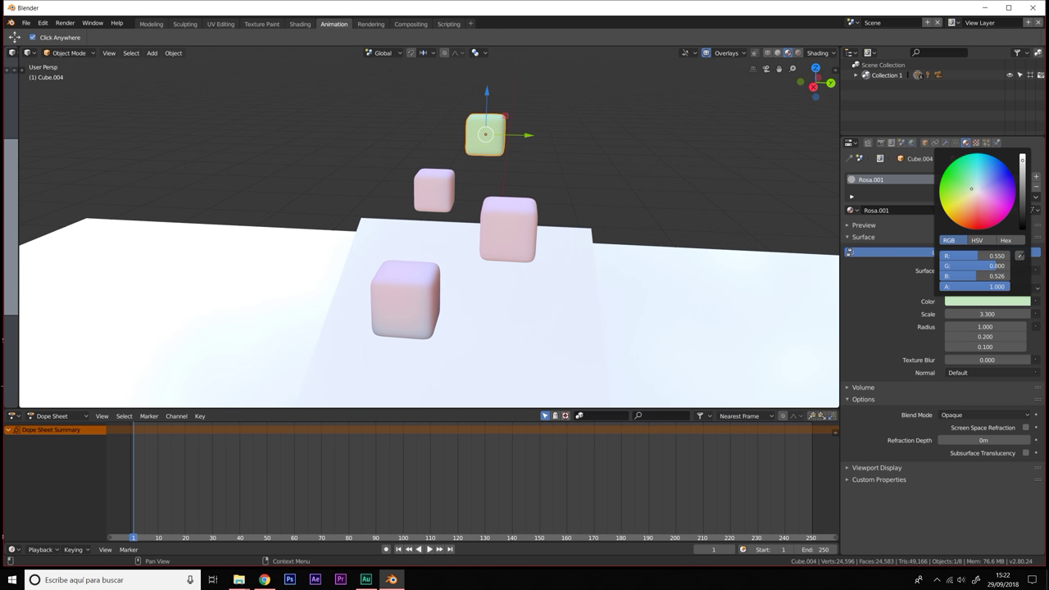
mouse_move(787, 221)
middle_down()
mouse_move(661, 237)
mouse_move(675, 232)
mouse_move(614, 224)
middle_up()
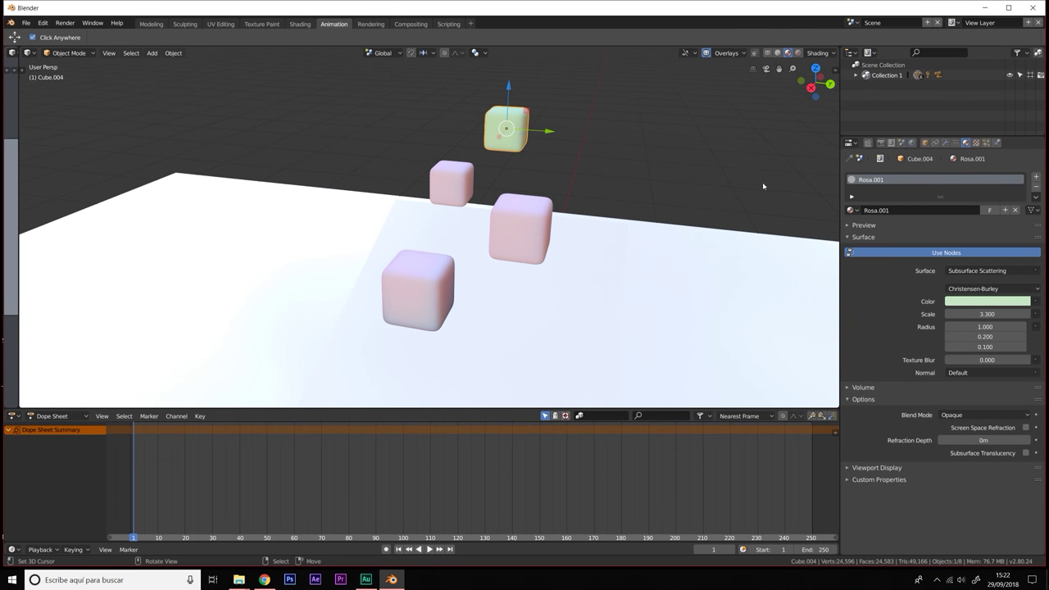
click(509, 225)
key(ctrl+z)
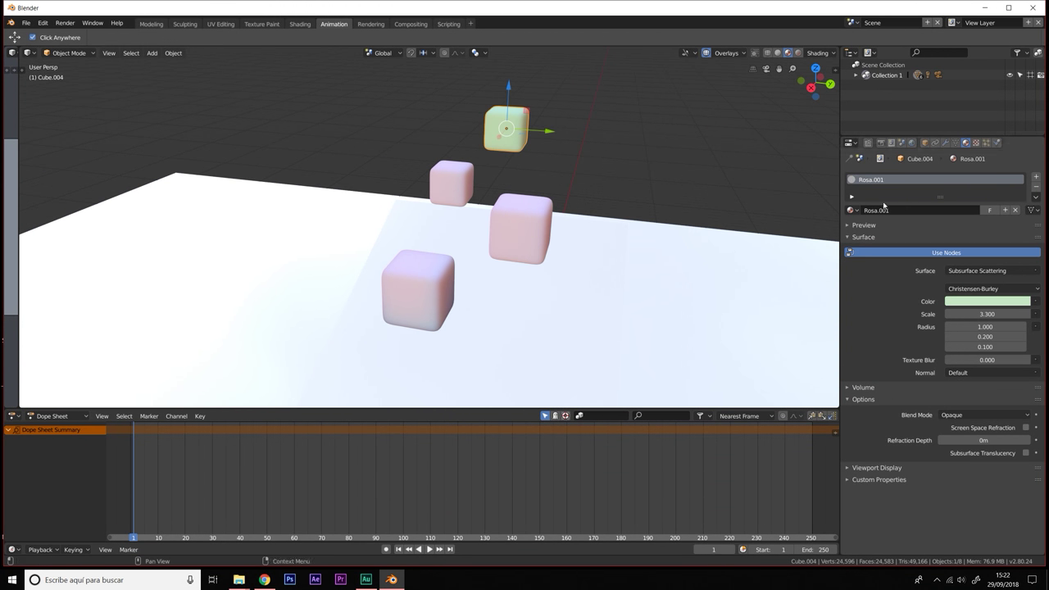
Step: Rename the green material Verde and reselect the top green cube
double_click(894, 209)
text(Verde)
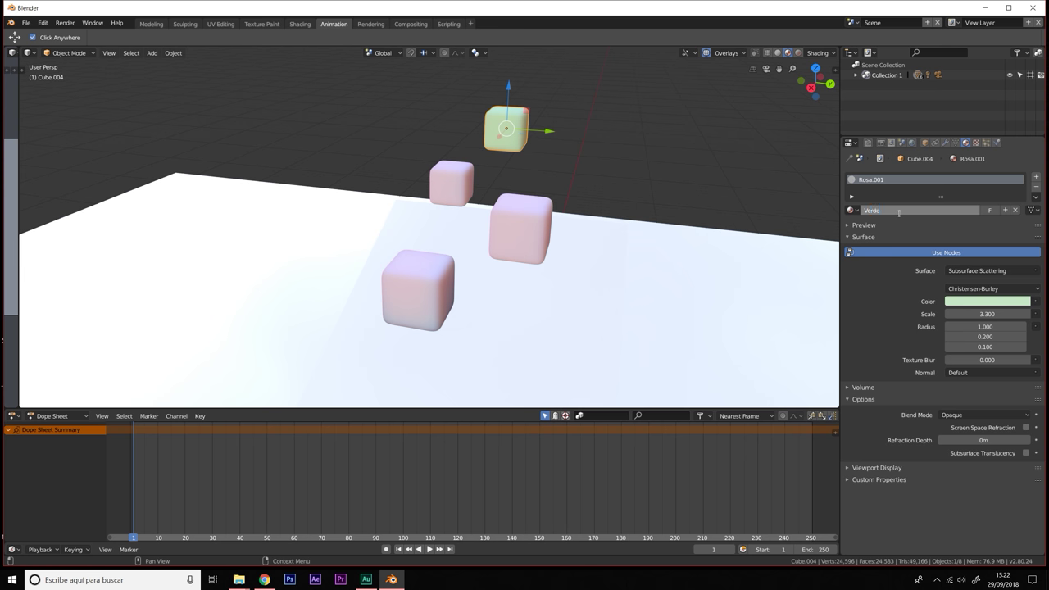
key(Return)
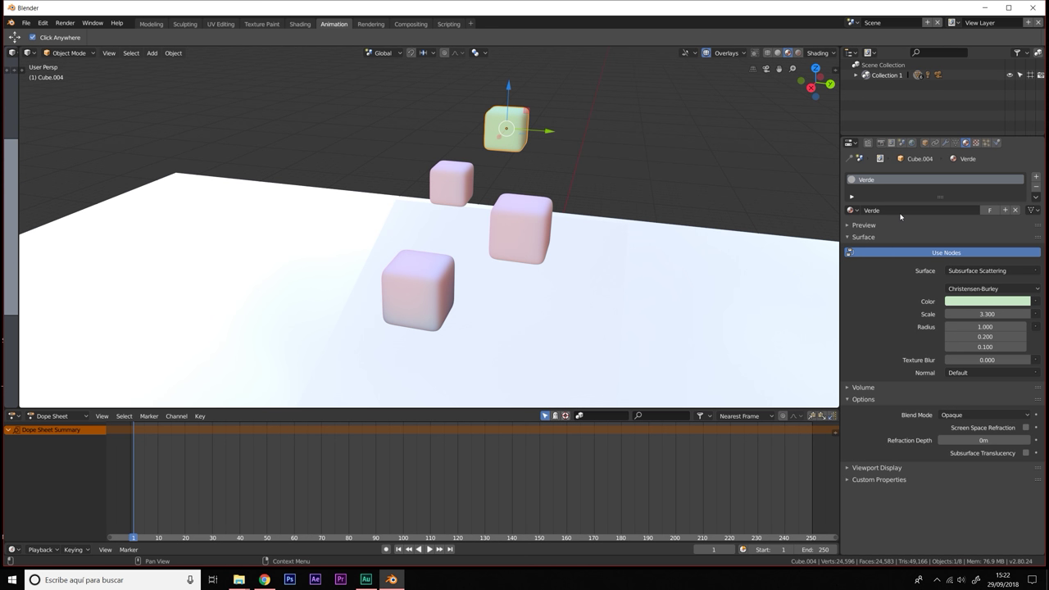
click(544, 227)
click(506, 125)
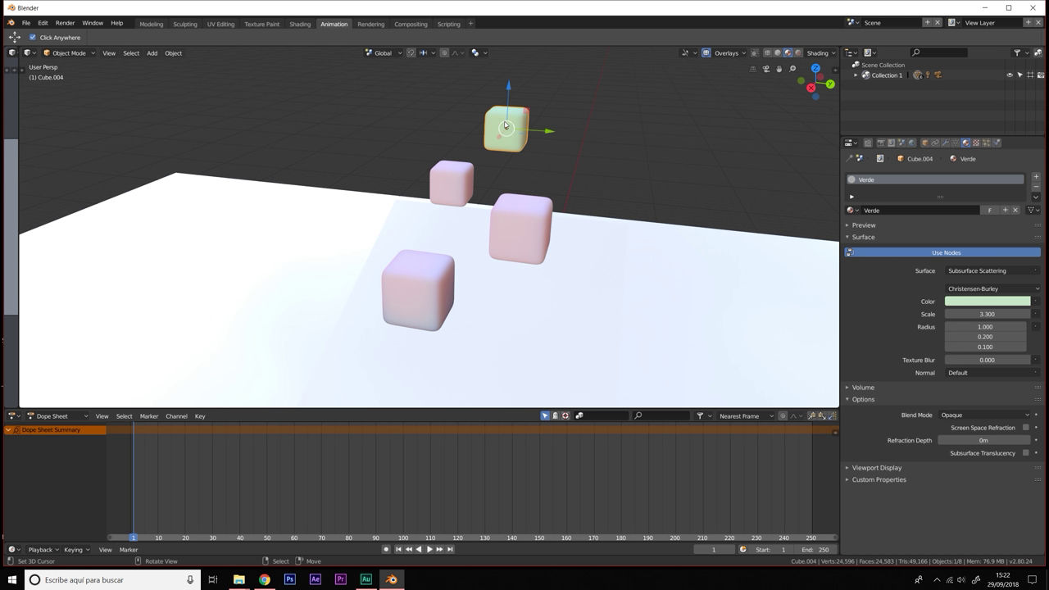
click(520, 227)
mouse_move(520, 227)
middle_down()
mouse_move(492, 164)
mouse_move(595, 167)
middle_up()
click(485, 120)
middle_drag(489, 160, 525, 187)
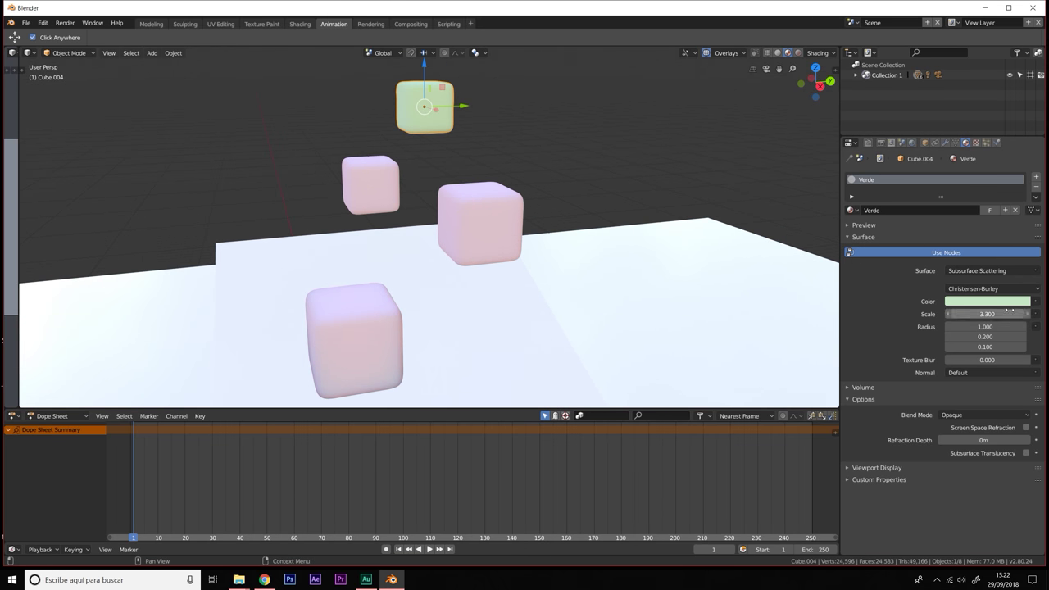
Step: Check the pink cube's material colours, then reselect the green cube
right_click(980, 304)
click(504, 214)
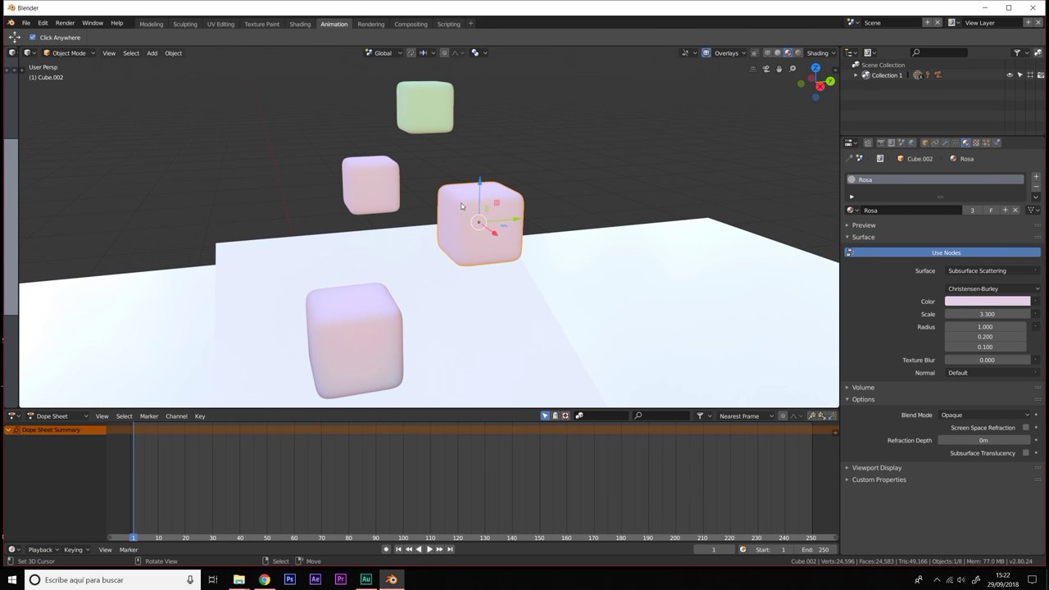
click(996, 302)
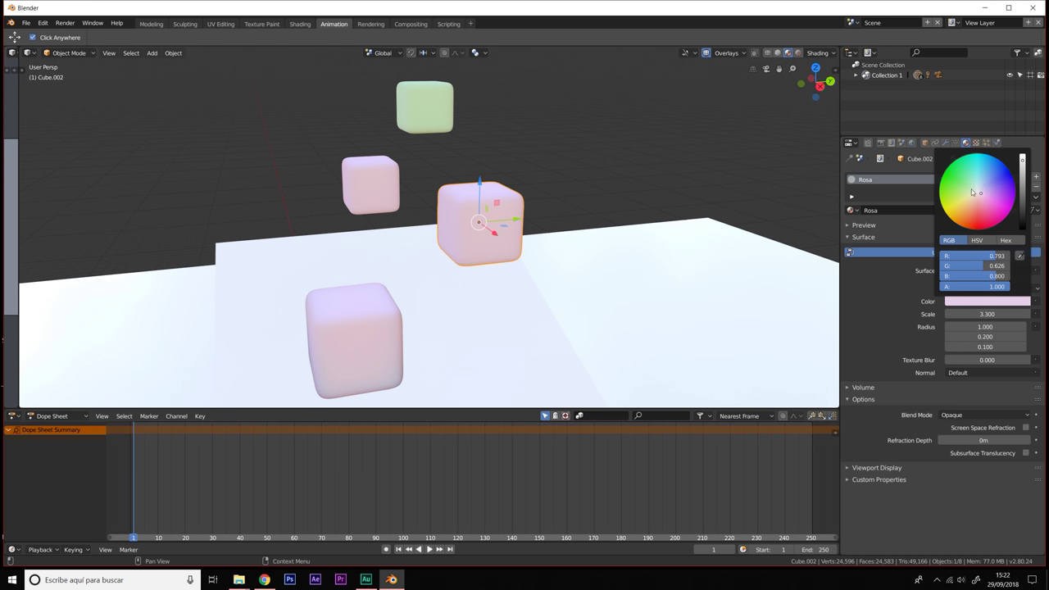
click(425, 106)
middle_drag(515, 169, 503, 175)
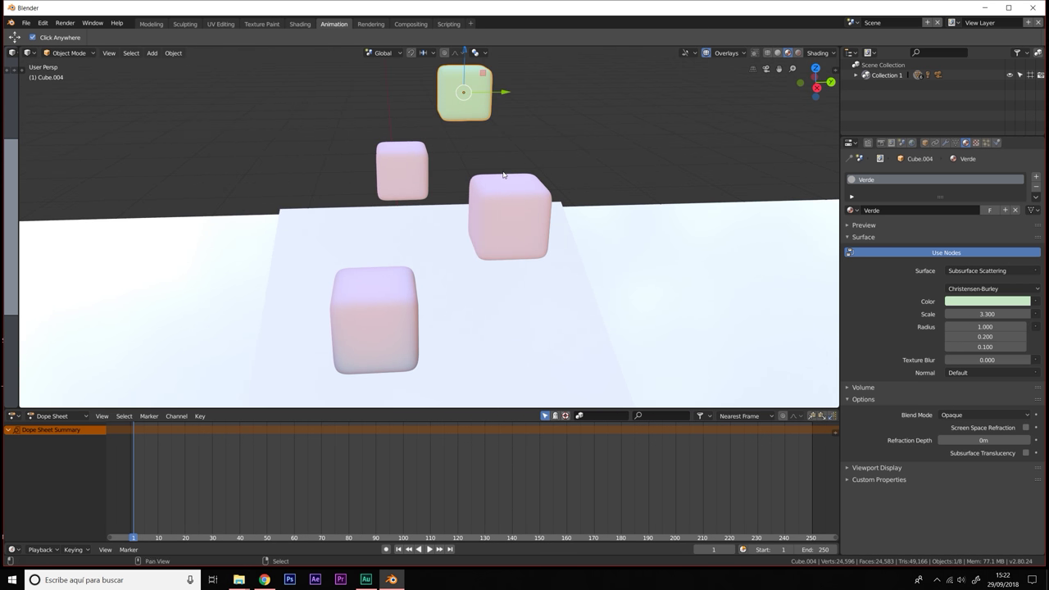
Step: Duplicate the green cube, place it down among the pink cubes and scale it 1.266
key(shift+d)
right_click(495, 138)
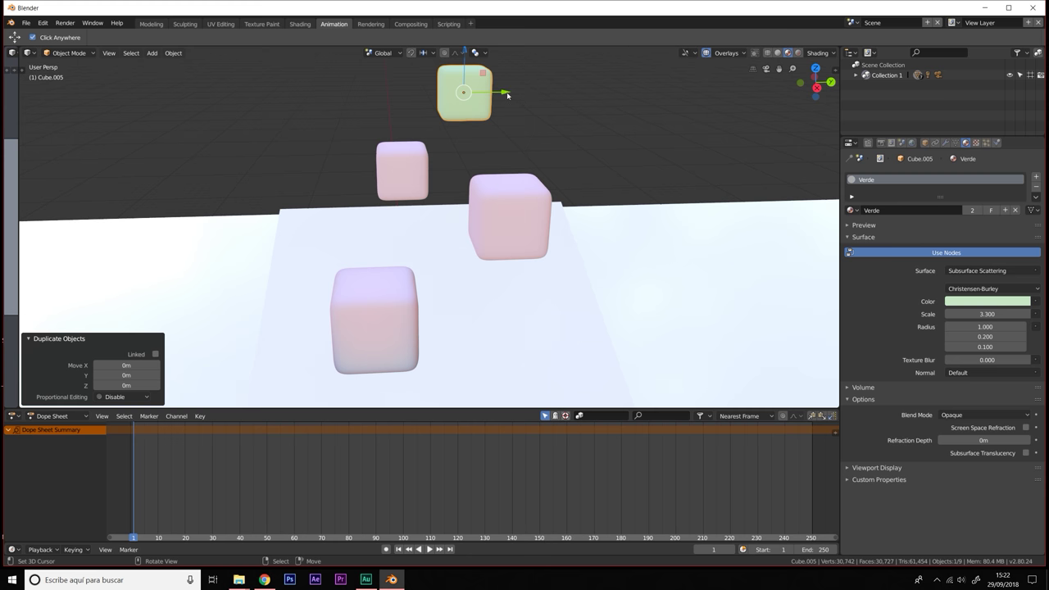
drag(508, 96, 407, 95)
mouse_move(410, 107)
middle_down()
mouse_move(490, 195)
mouse_move(433, 174)
middle_up()
mouse_move(269, 81)
mouse_down()
mouse_move(309, 261)
mouse_move(297, 297)
mouse_up()
key(s)
click(340, 297)
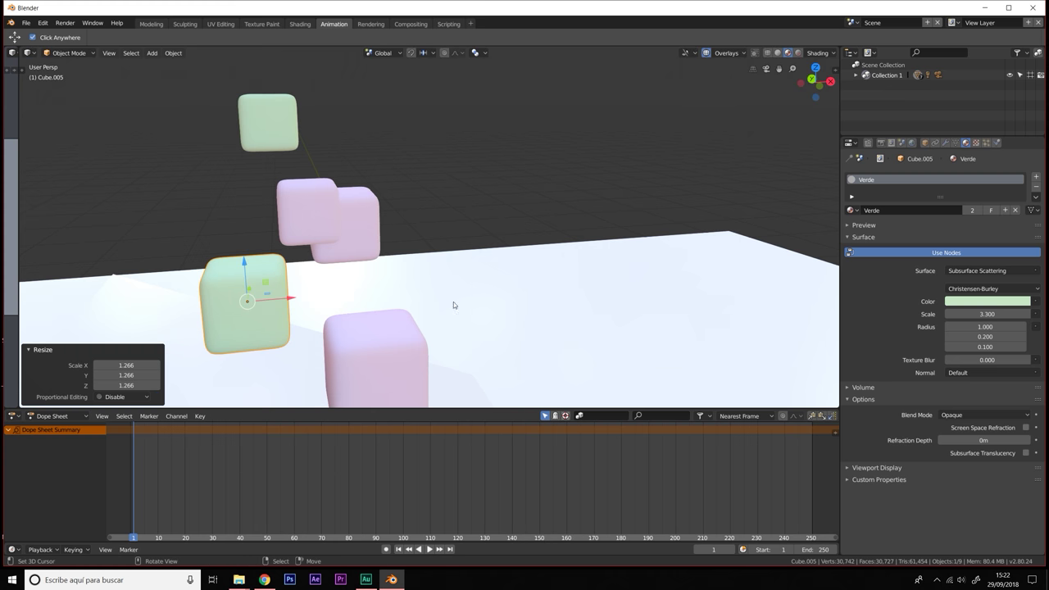
mouse_move(340, 296)
middle_down()
mouse_move(376, 287)
mouse_move(587, 354)
mouse_move(565, 318)
mouse_move(548, 328)
mouse_move(599, 321)
middle_up()
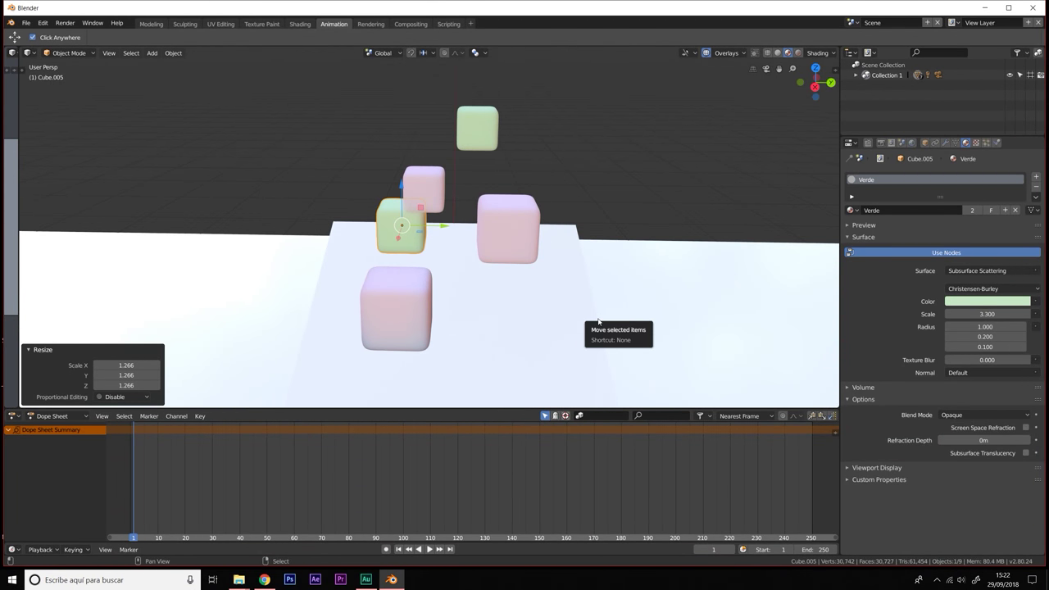
Step: Duplicate the green cube again and raise the copy high above the others
key(shift+d)
key(Escape)
drag(404, 189, 402, 47)
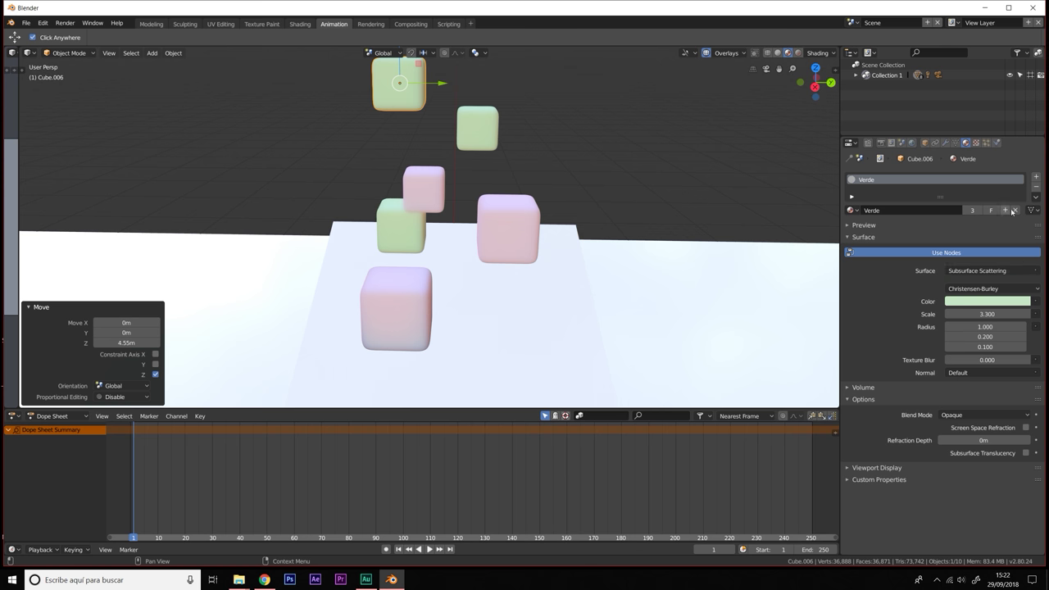
Step: Make the highest cube's material single-user and tint it lavender blue
click(1008, 211)
click(981, 302)
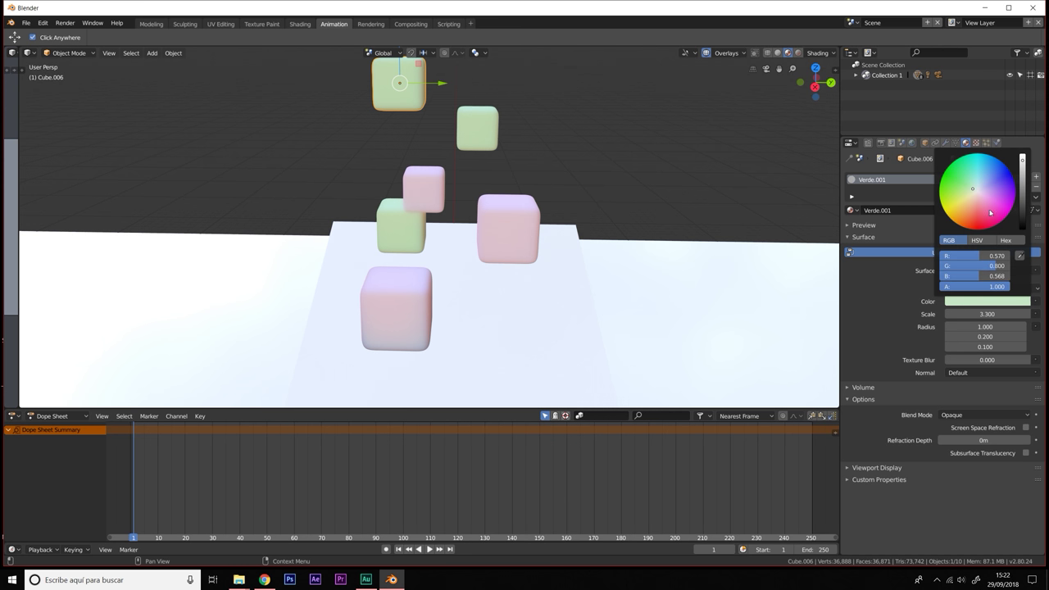
click(983, 186)
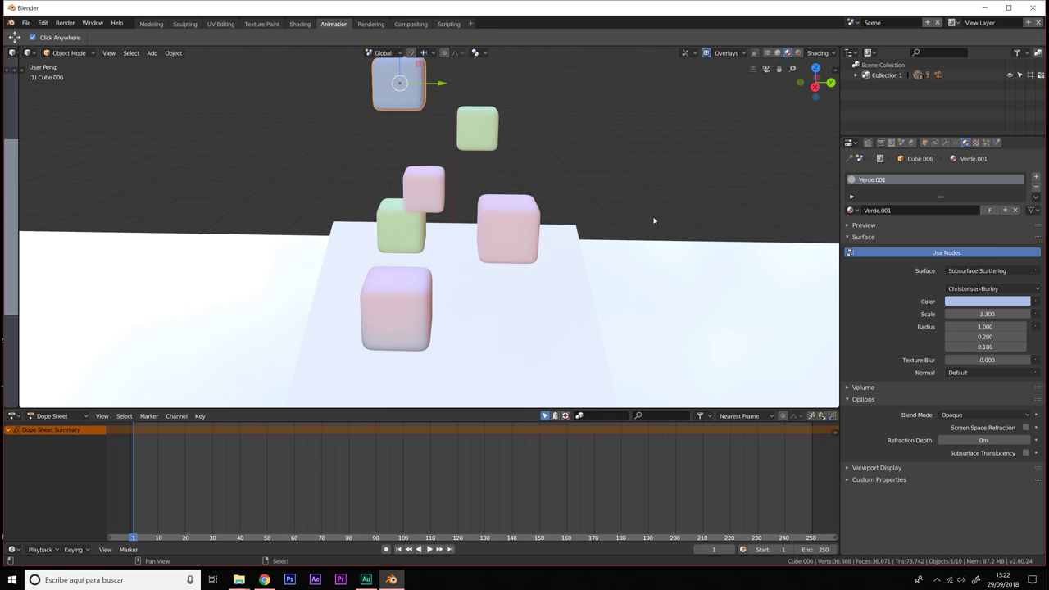
middle_drag(705, 328, 592, 325)
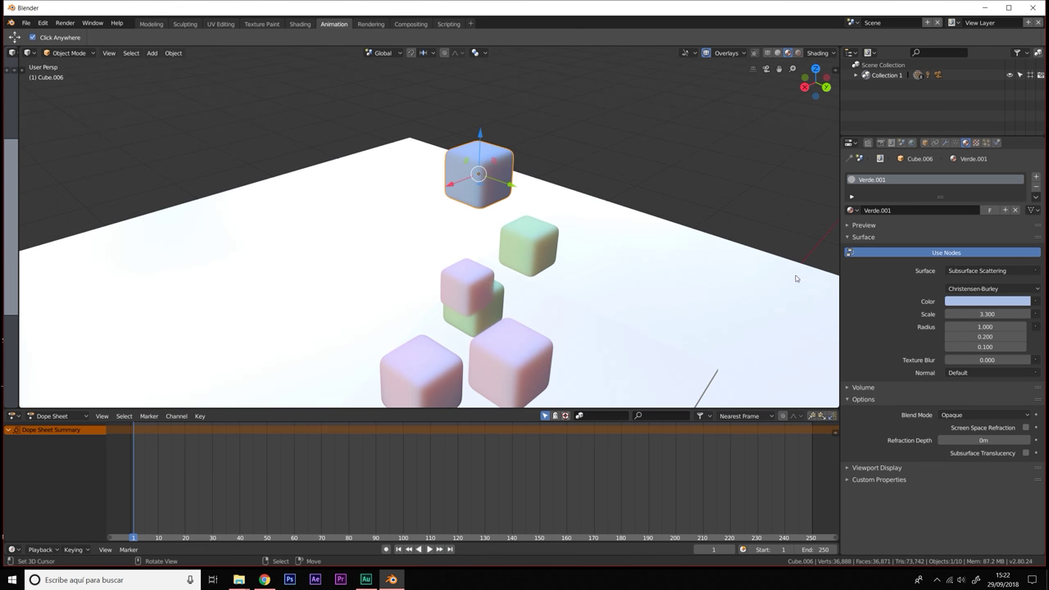
Step: Rename the blue material Azul, then undo the rename to keep Verde.001
double_click(902, 210)
text(Azul)
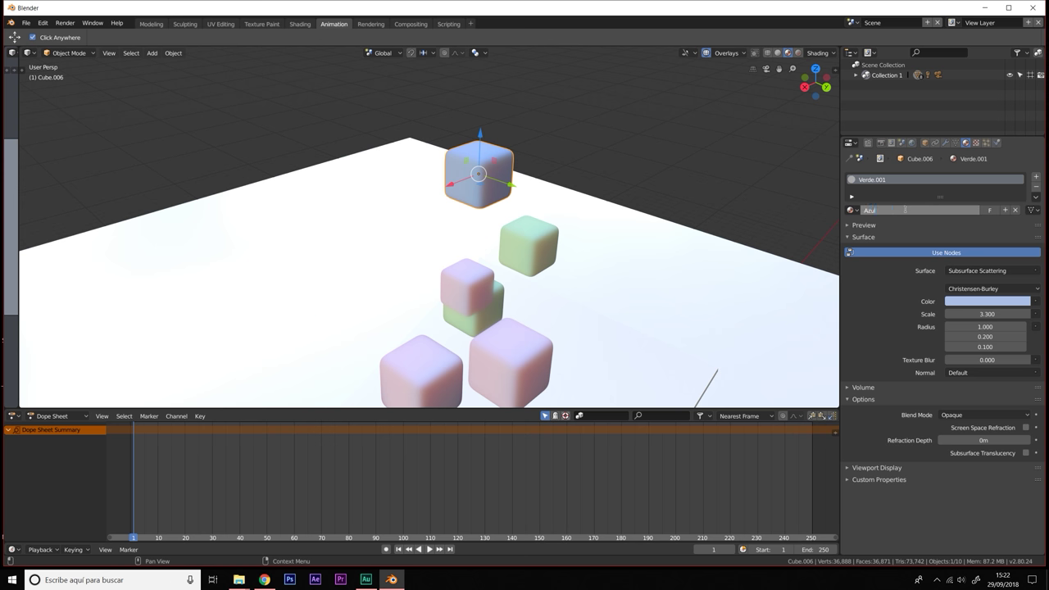
key(Return)
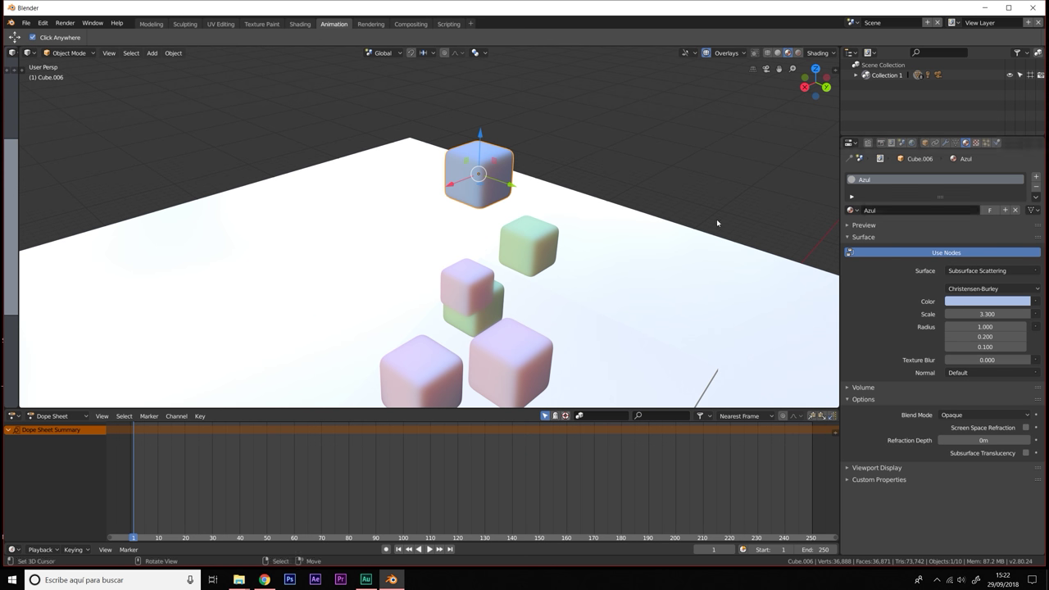
key(ctrl+z)
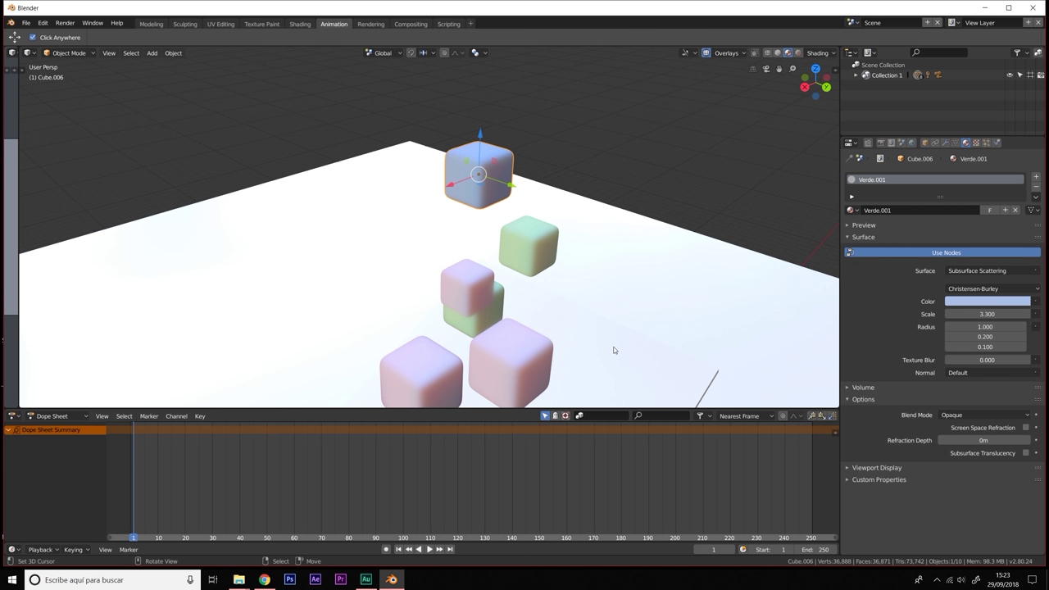
middle_drag(632, 350, 629, 297)
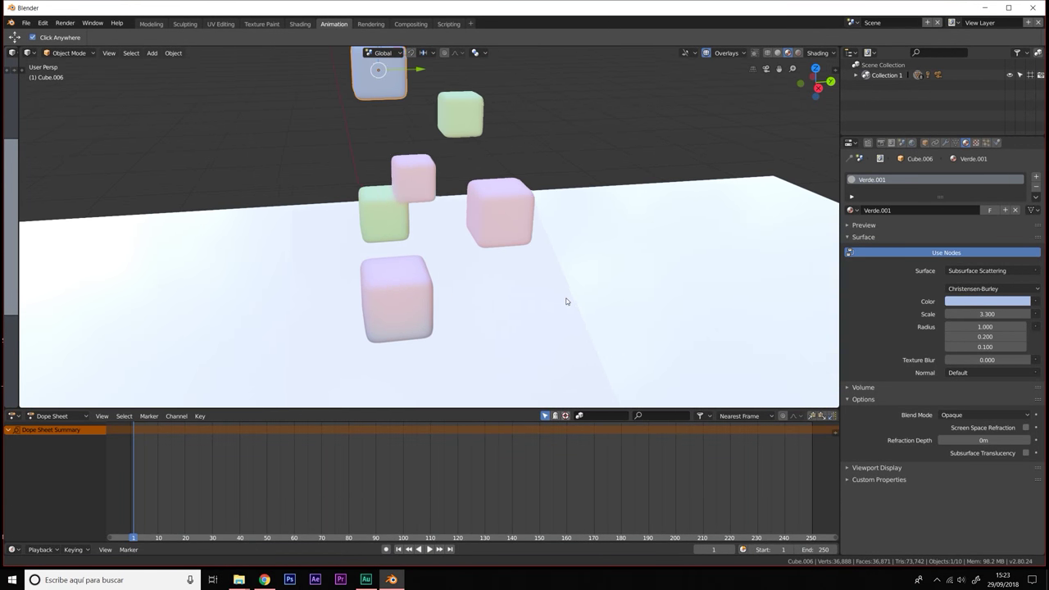
mouse_move(565, 302)
middle_down()
mouse_move(565, 282)
mouse_move(548, 297)
mouse_move(506, 270)
middle_up()
Step: Save the scene as Cubos.blend in the E:\3D folder with Save As
click(27, 23)
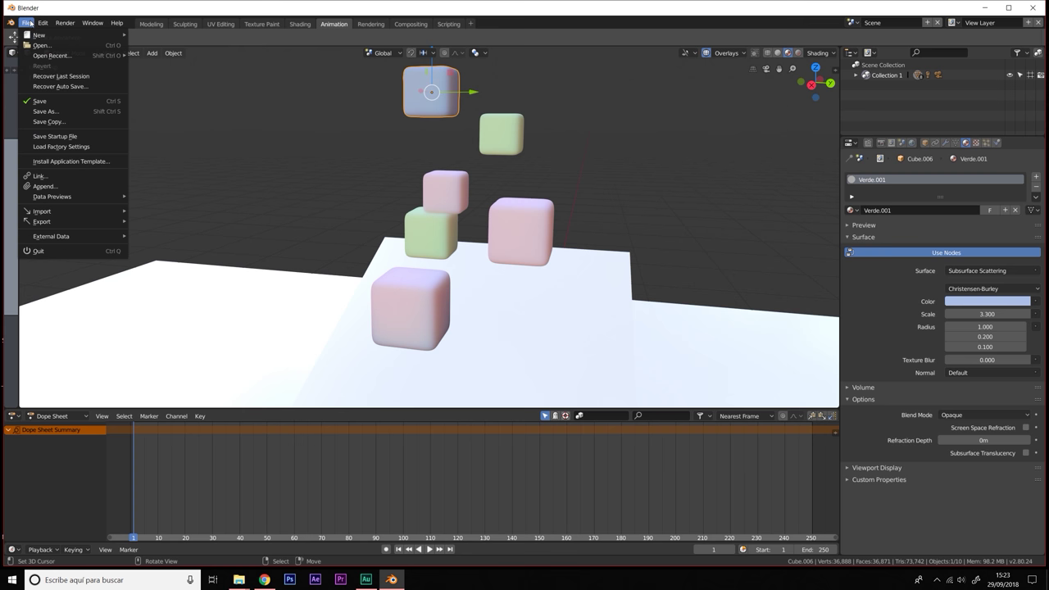
click(57, 112)
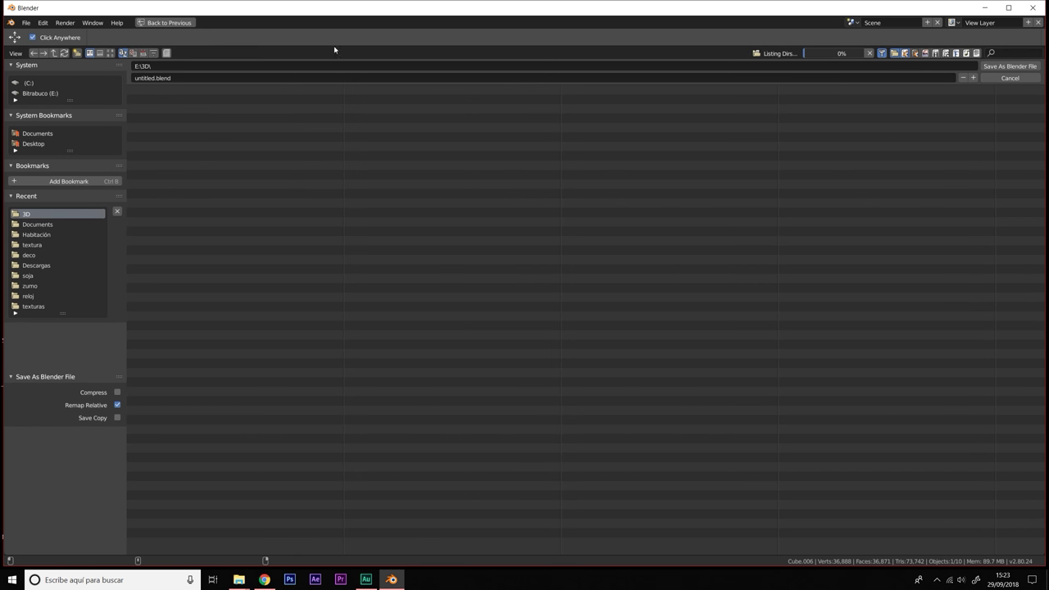
click(182, 77)
text(Cubos)
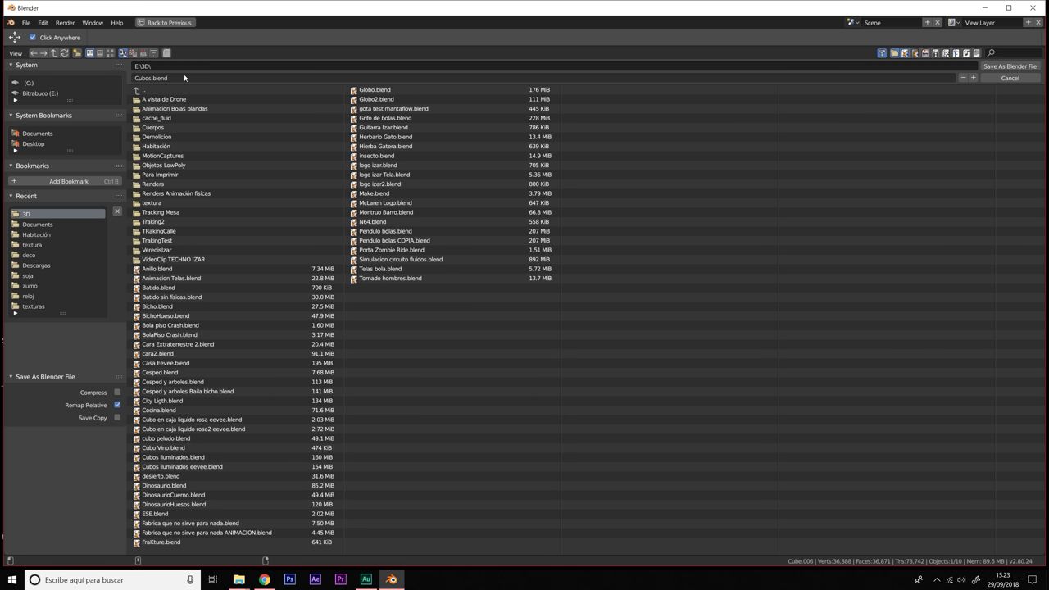
key(Return)
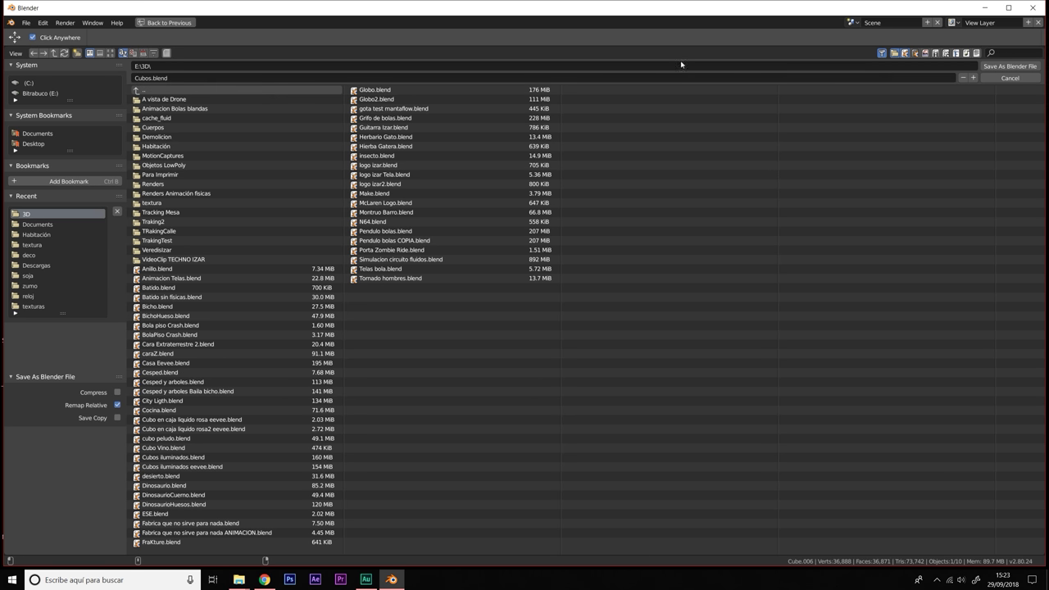
click(993, 65)
mouse_move(502, 257)
middle_down()
mouse_move(549, 255)
mouse_move(525, 246)
mouse_move(495, 288)
middle_up()
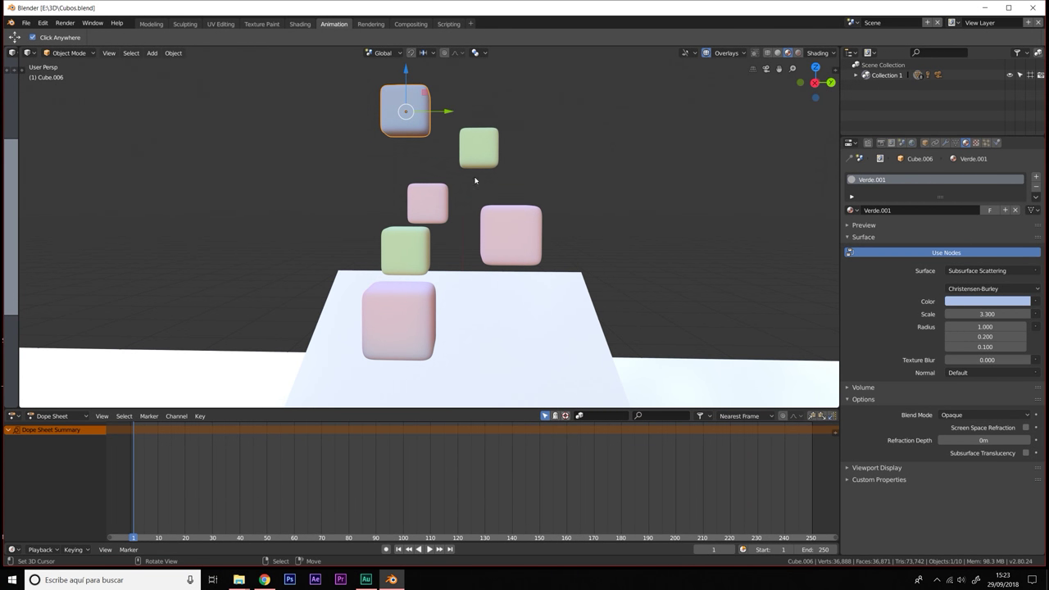
Step: Raise the pink cube 46.5 cm along Z
mouse_move(477, 140)
middle_down()
mouse_move(508, 229)
mouse_move(480, 205)
mouse_move(445, 279)
mouse_move(436, 180)
middle_up()
click(478, 205)
key(g)
key(z)
click(518, 186)
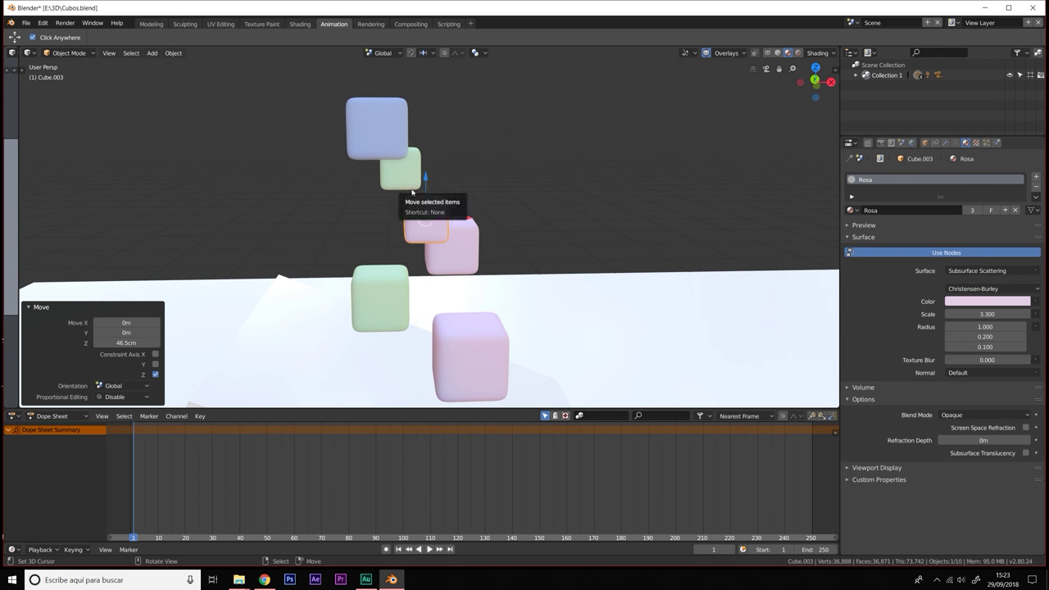
mouse_move(415, 211)
middle_down()
mouse_move(430, 140)
mouse_move(443, 178)
middle_up()
Step: Duplicate the top blue cube, reposition the copy and shrink it to a smaller size
click(430, 135)
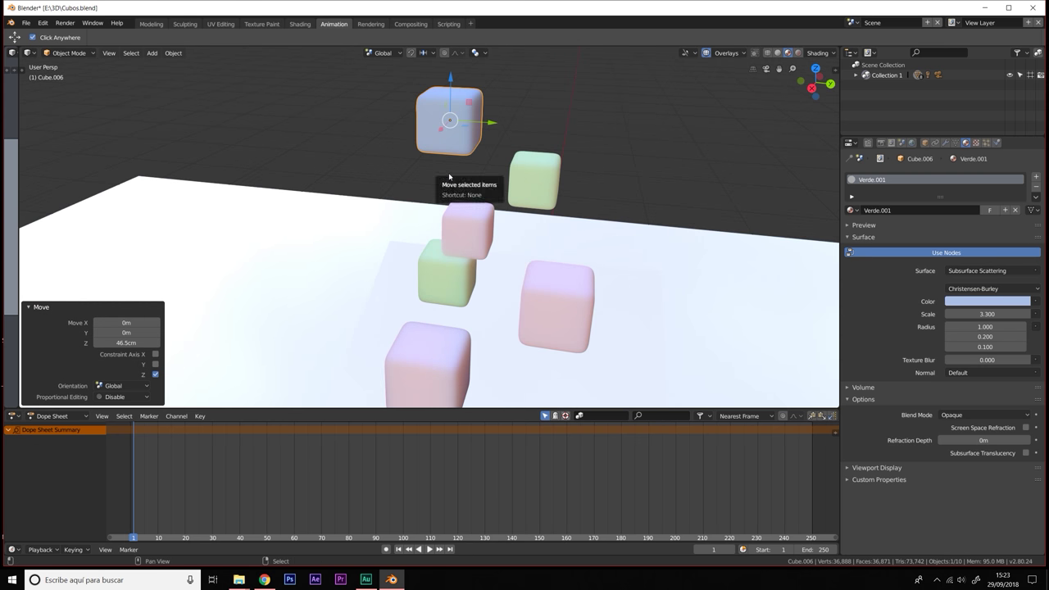
key(shift+d)
key(Escape)
drag(451, 82, 452, 144)
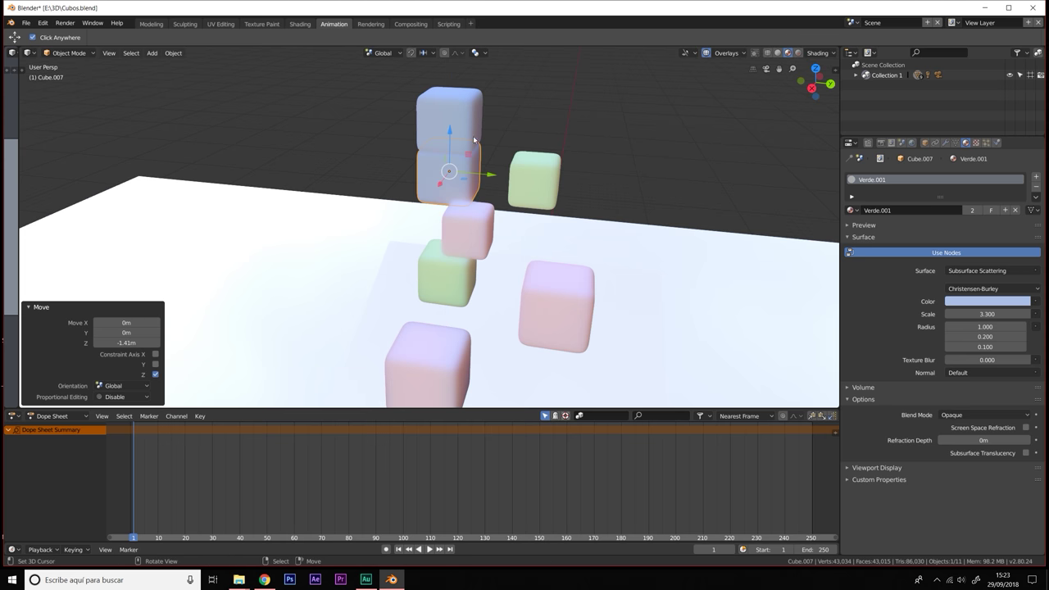
key(g)
key(x)
click(635, 197)
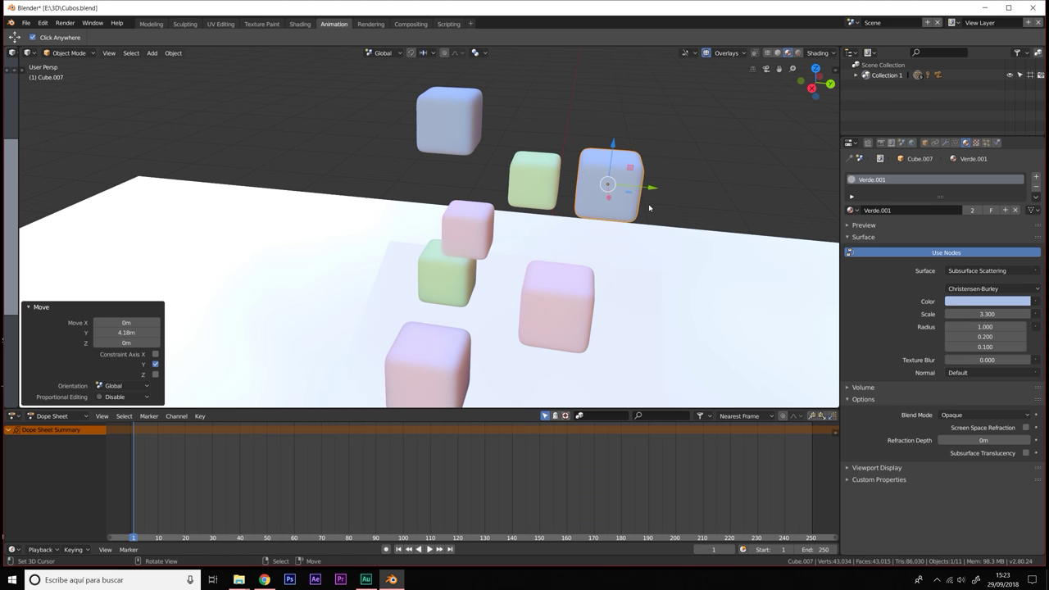
middle_drag(648, 197, 660, 211)
drag(623, 152, 619, 141)
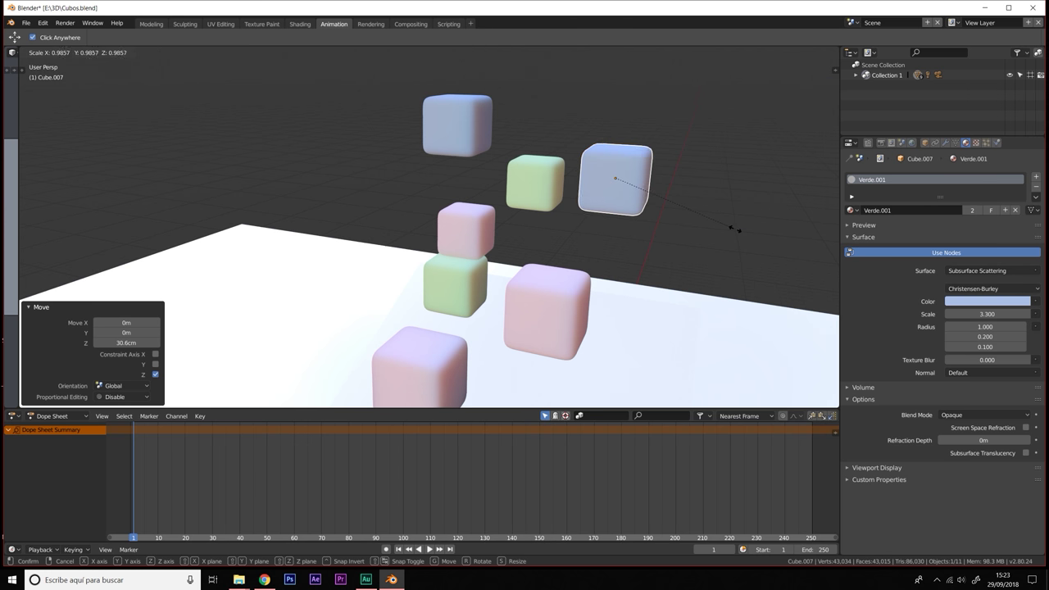
key(s)
click(686, 224)
Step: Duplicate the small blue cube, lower it on Z and move it to Y -1.44 m
key(shift+d)
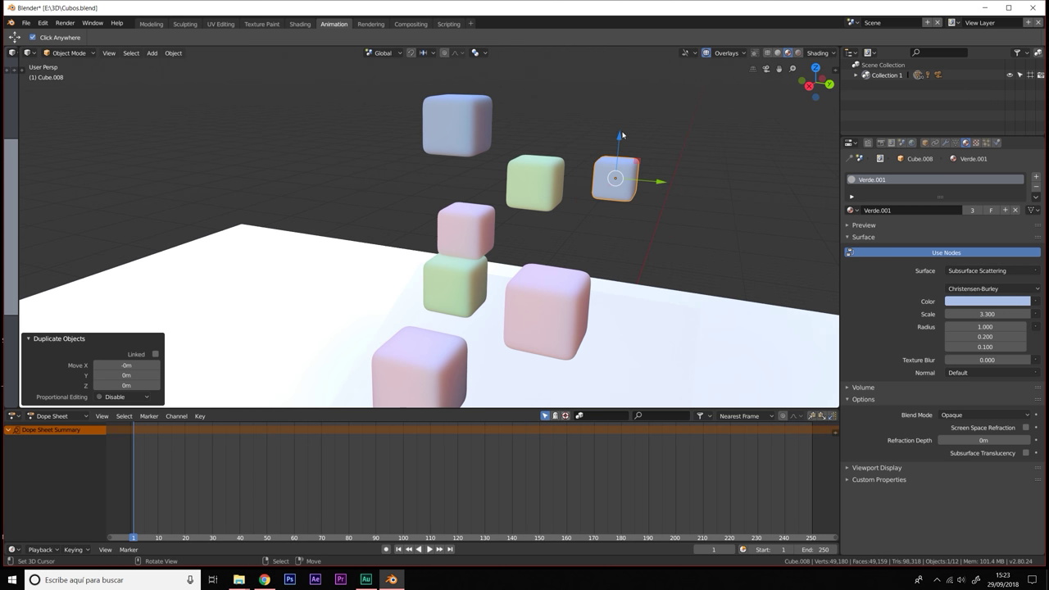
key(g)
key(z)
click(493, 250)
mouse_move(492, 250)
middle_down()
mouse_move(565, 360)
mouse_move(630, 349)
mouse_move(614, 281)
mouse_move(556, 305)
mouse_move(581, 312)
middle_up()
key(g)
key(z)
key(y)
click(517, 361)
key(g)
key(y)
click(574, 285)
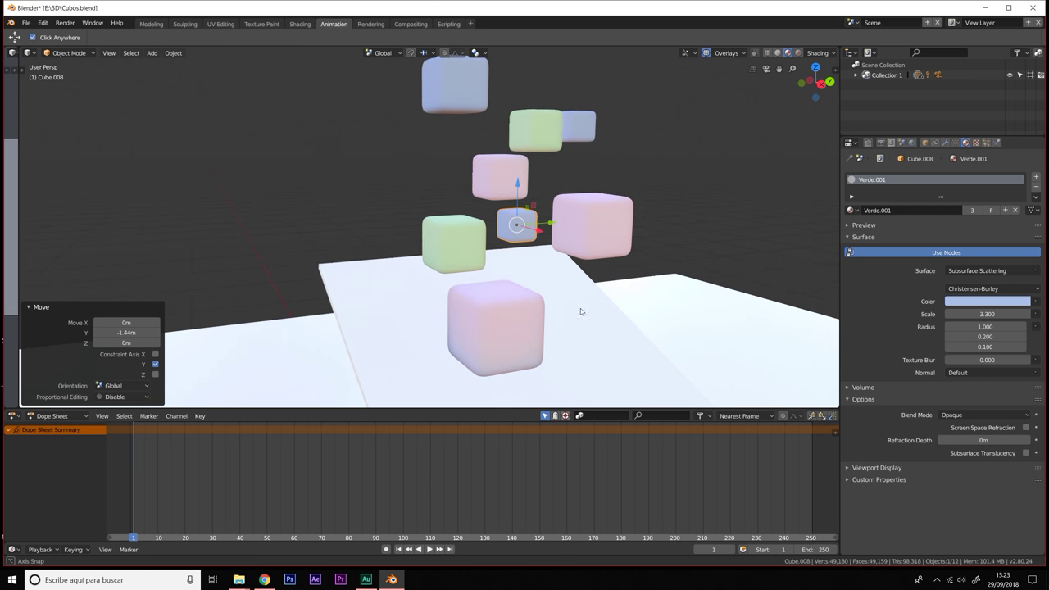
Step: Slide the green cube along X, then duplicate it and raise the copy 43.2 cm
click(463, 241)
mouse_move(465, 246)
middle_down()
mouse_move(541, 271)
mouse_move(443, 239)
middle_up()
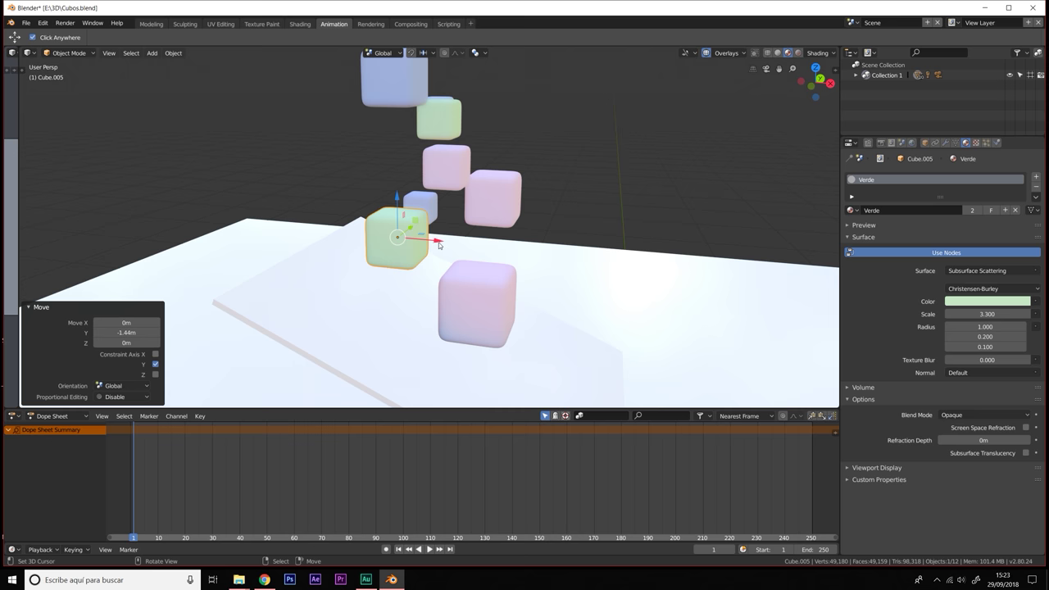
mouse_move(439, 244)
mouse_down()
mouse_move(414, 244)
mouse_move(455, 249)
mouse_up()
key(shift+d)
right_click(410, 242)
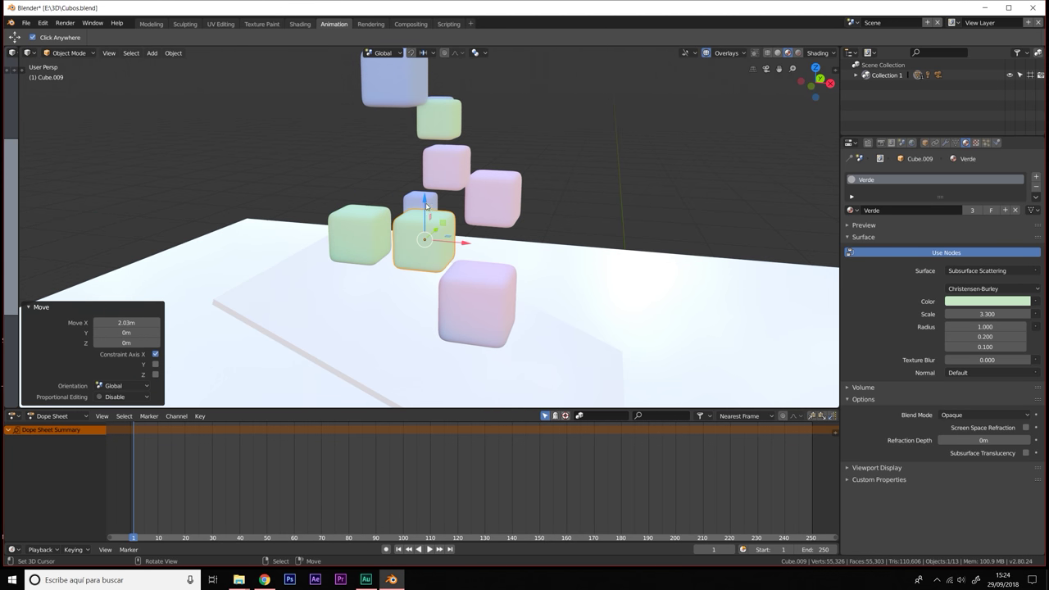
drag(426, 205, 426, 187)
middle_drag(492, 230, 459, 211)
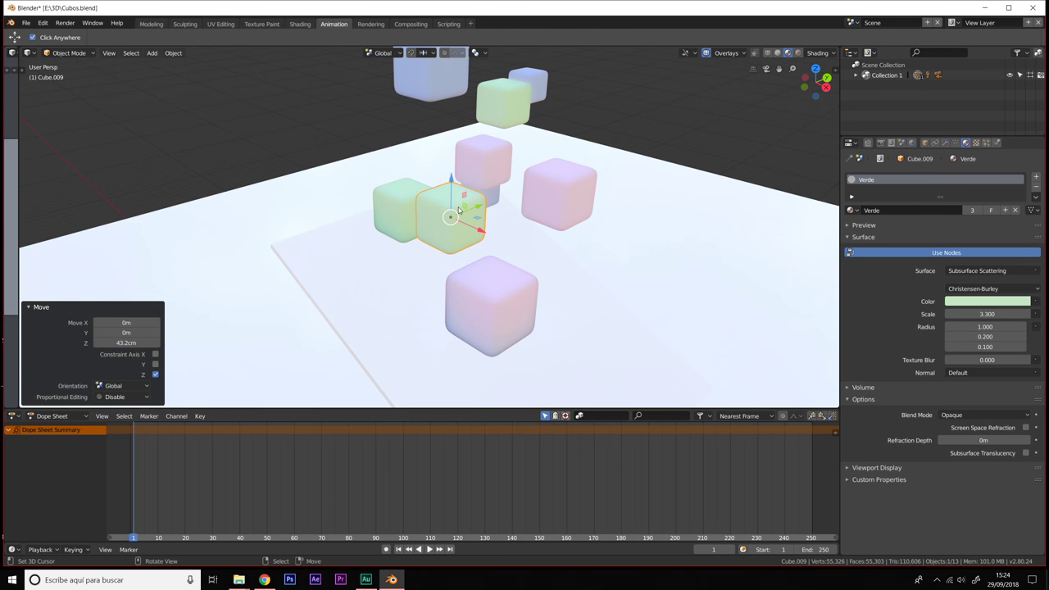
Step: Switch the transform gizmo to Rotate using the Ctrl+` pie menu
key(ctrl+grave)
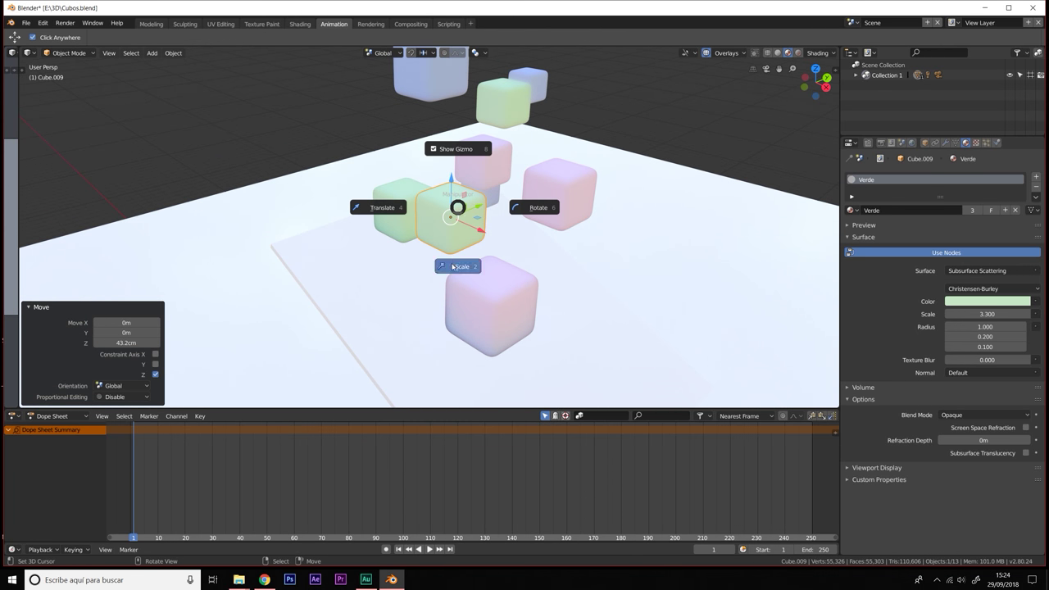
click(458, 265)
key(ctrl+grave)
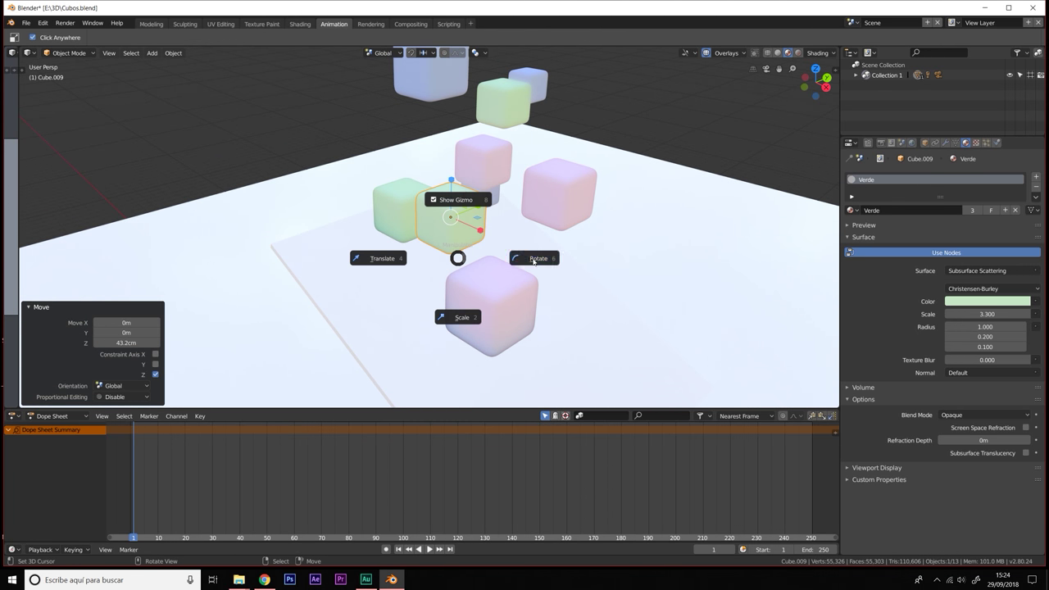
click(534, 261)
Step: Tilt the green copy, top blue cube (32°), pink cubes and small blue cube
drag(451, 216, 426, 206)
click(442, 96)
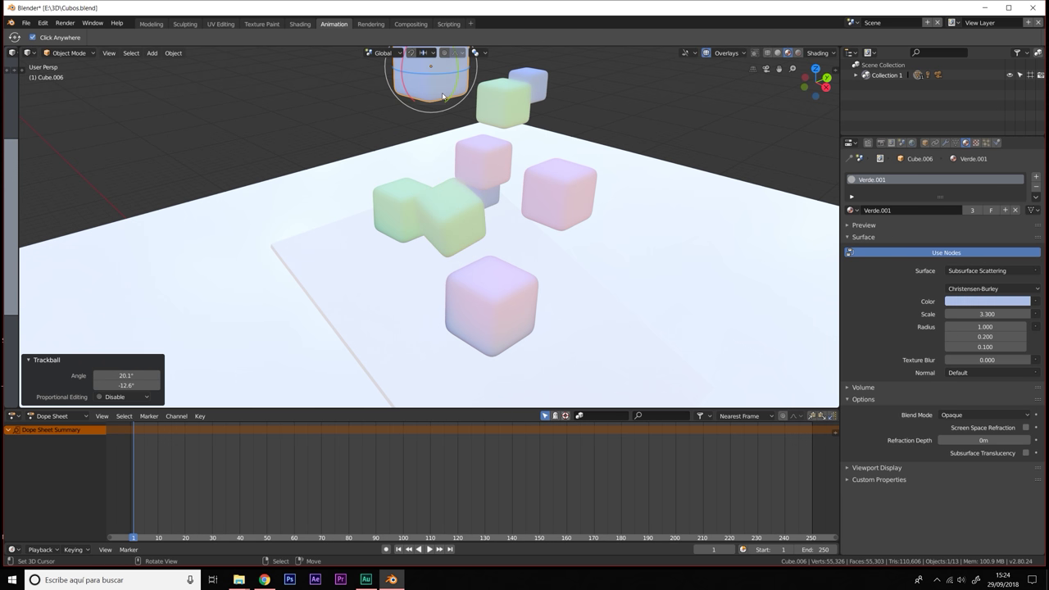
shift+middle_drag(504, 88, 487, 173)
drag(459, 164, 434, 145)
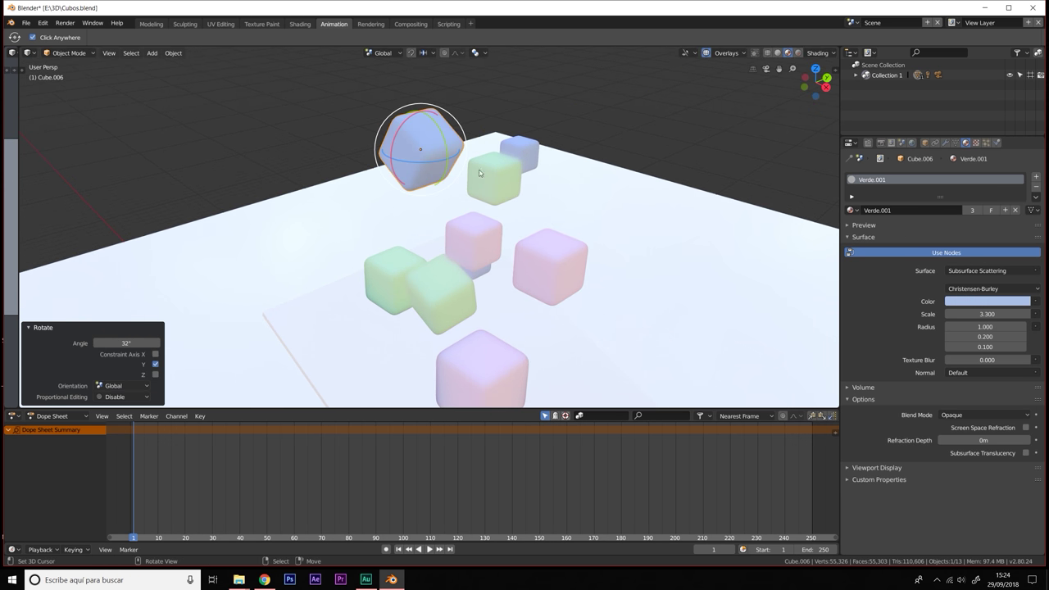
click(487, 161)
click(475, 236)
drag(462, 227, 489, 218)
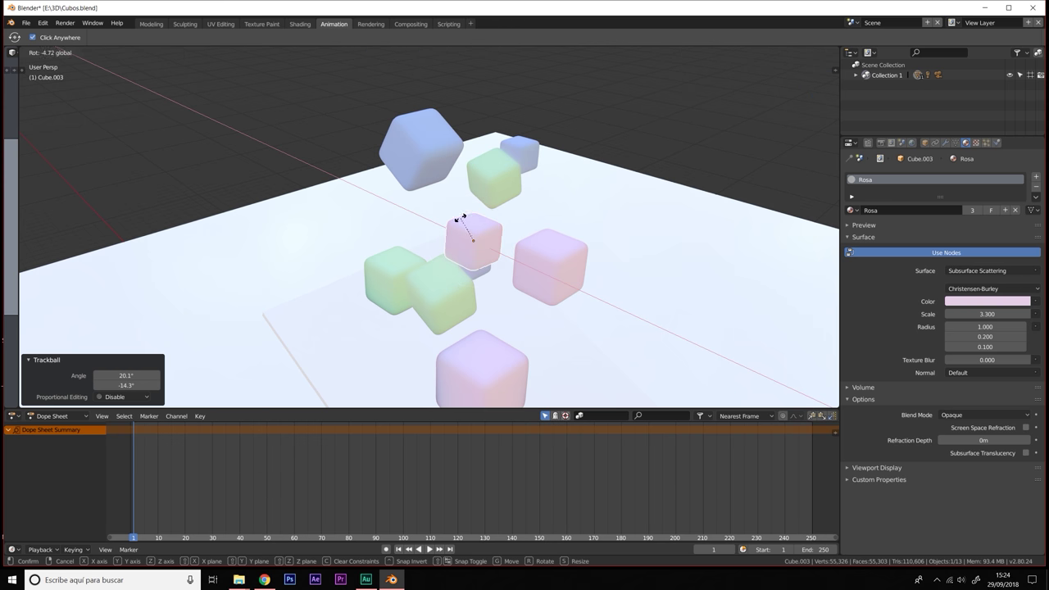
click(548, 249)
drag(548, 250, 553, 233)
click(519, 152)
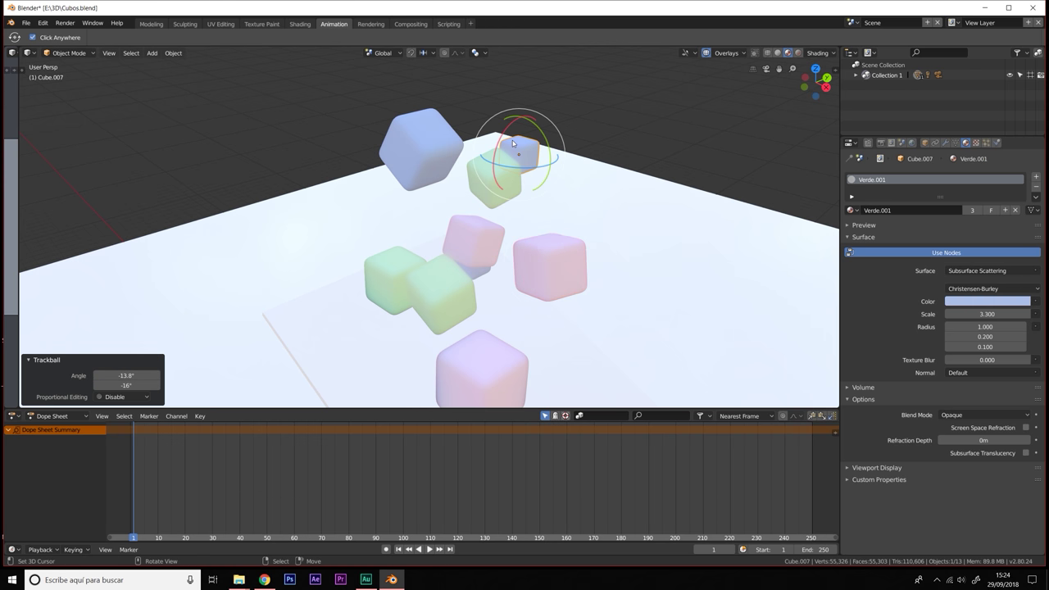
drag(497, 124, 500, 134)
Step: Tumble the green cube, lower small blue cube and bottom pink cube (21.2°, 16°)
click(382, 261)
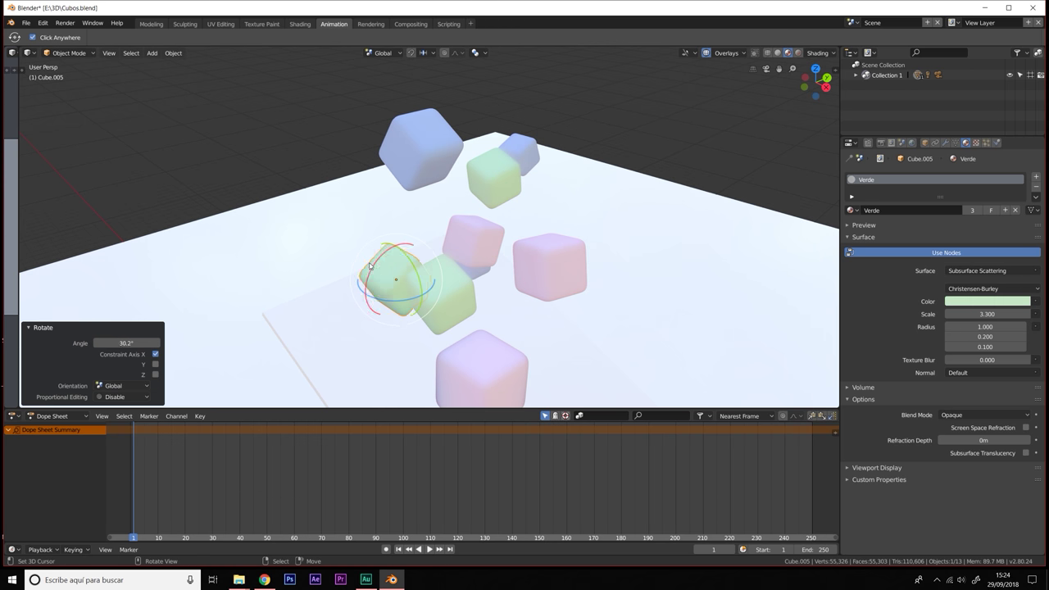
middle_drag(369, 266, 484, 209)
click(487, 203)
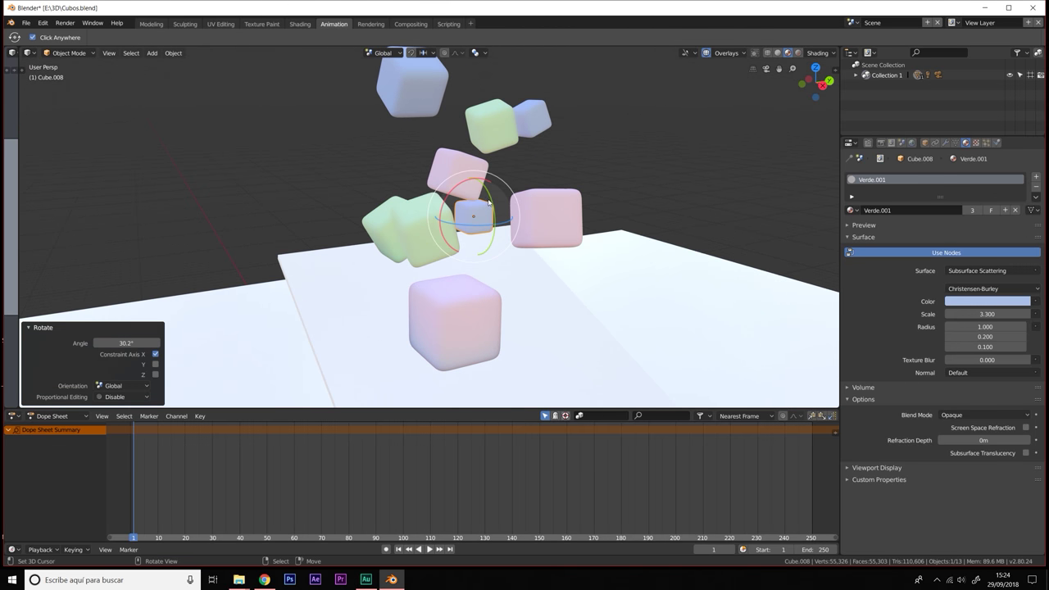
drag(488, 201, 491, 205)
middle_drag(491, 205, 479, 220)
click(479, 220)
drag(452, 243, 476, 283)
mouse_move(480, 293)
middle_down()
mouse_move(480, 276)
mouse_move(524, 303)
mouse_move(538, 290)
middle_up()
scroll(580, 285, down, 3)
scroll(562, 271, down, 2)
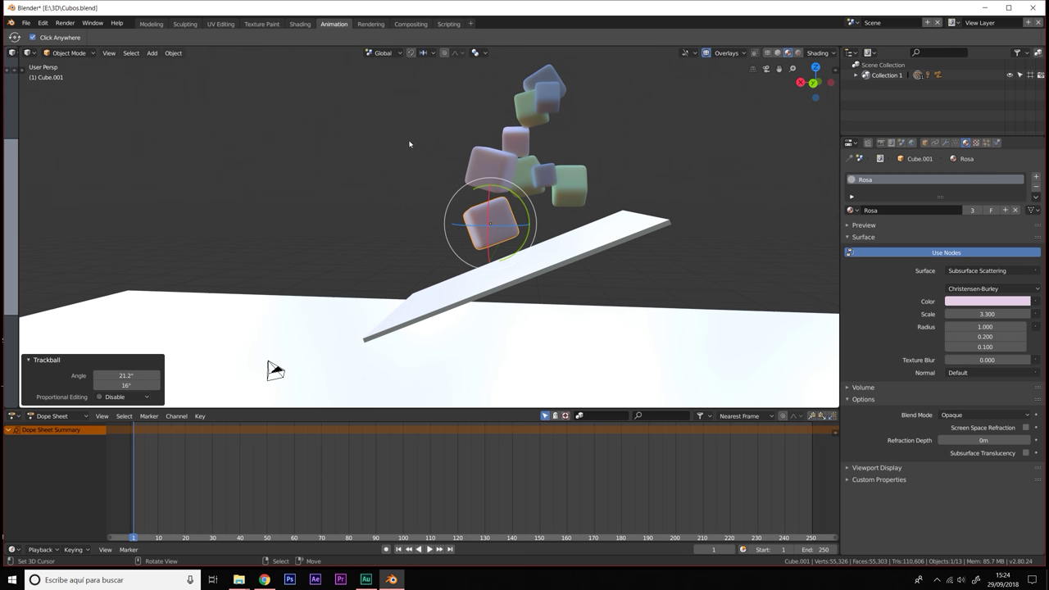
Step: Box-select the upper cubes and move the group along X with the translate gizmo
key(b)
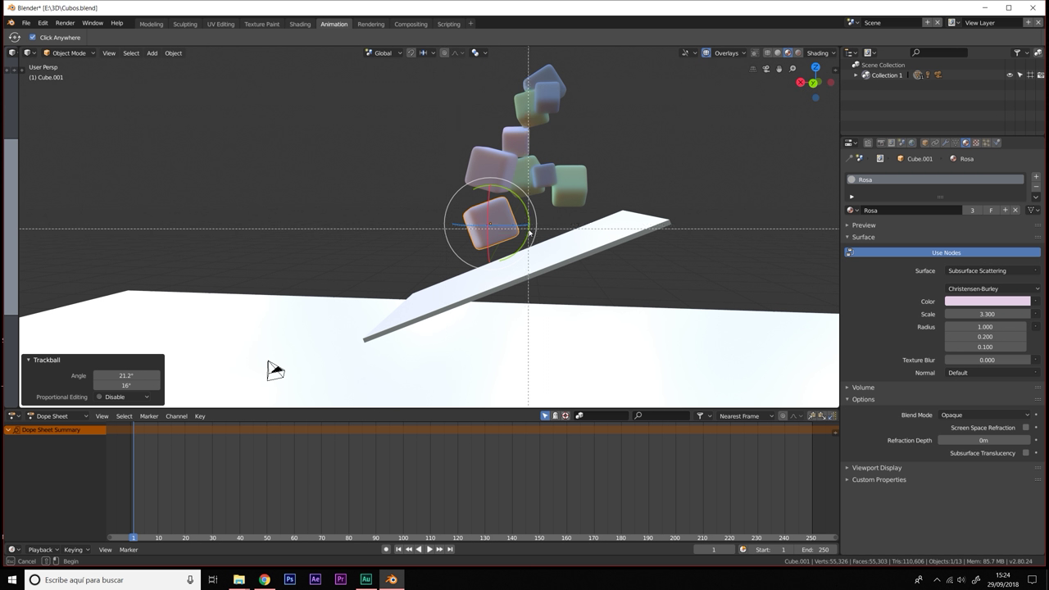
drag(425, 64, 599, 210)
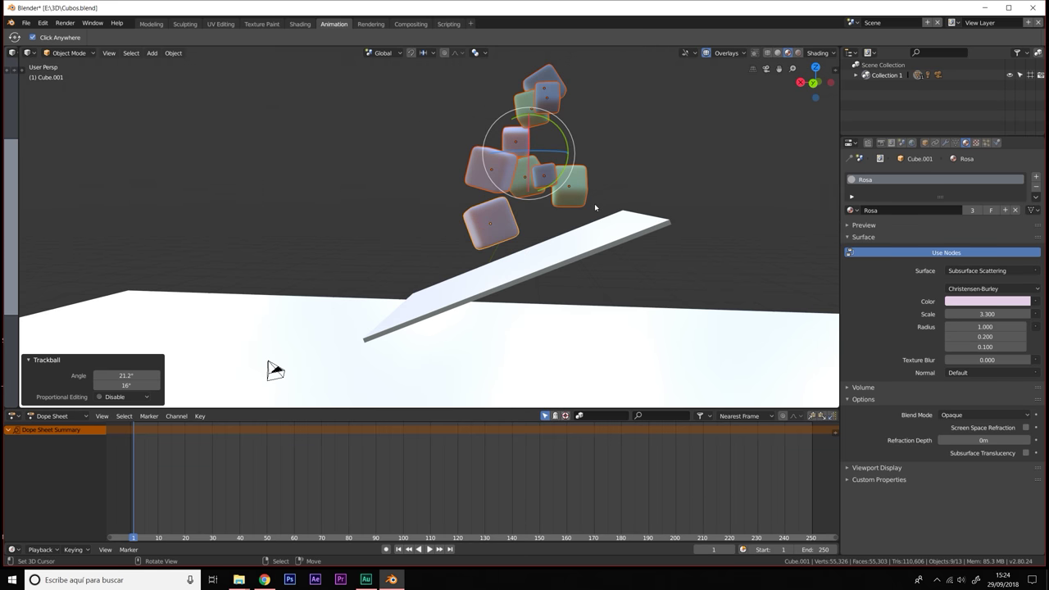
key(ctrl+grave)
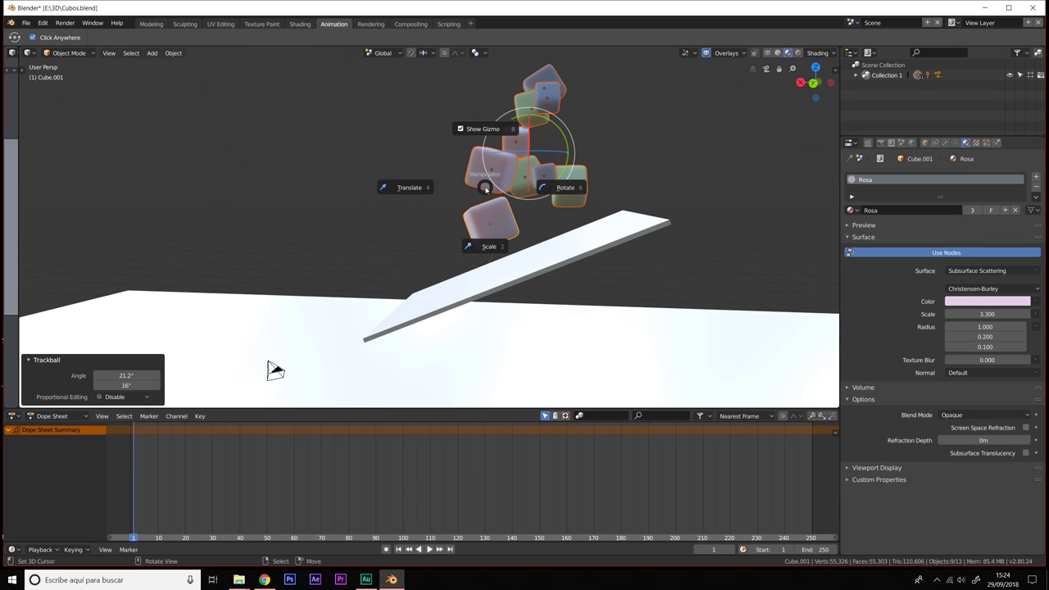
click(410, 188)
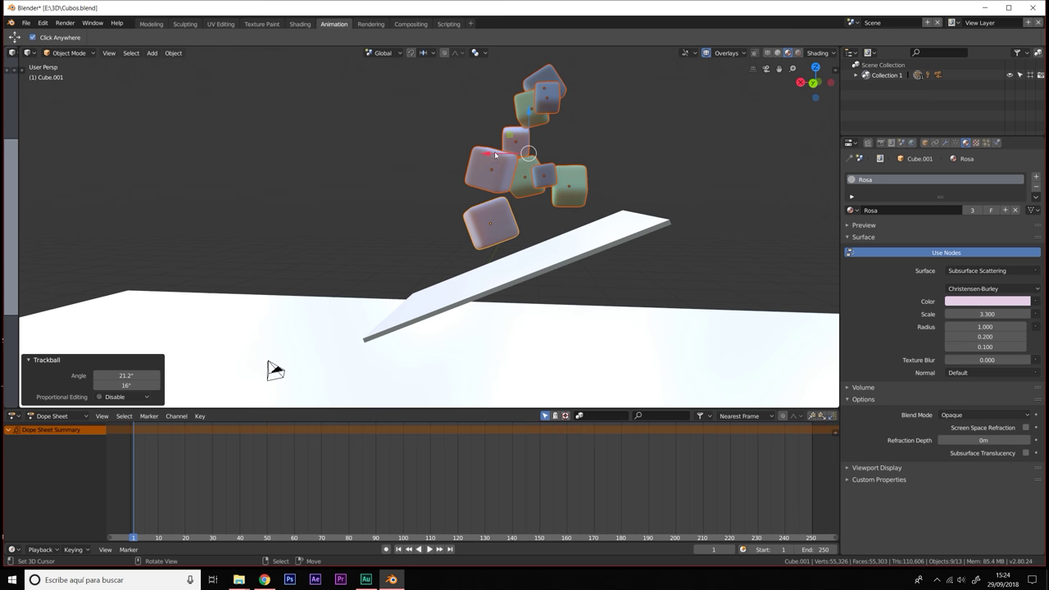
drag(496, 154, 451, 172)
middle_drag(451, 172, 442, 177)
drag(420, 156, 466, 69)
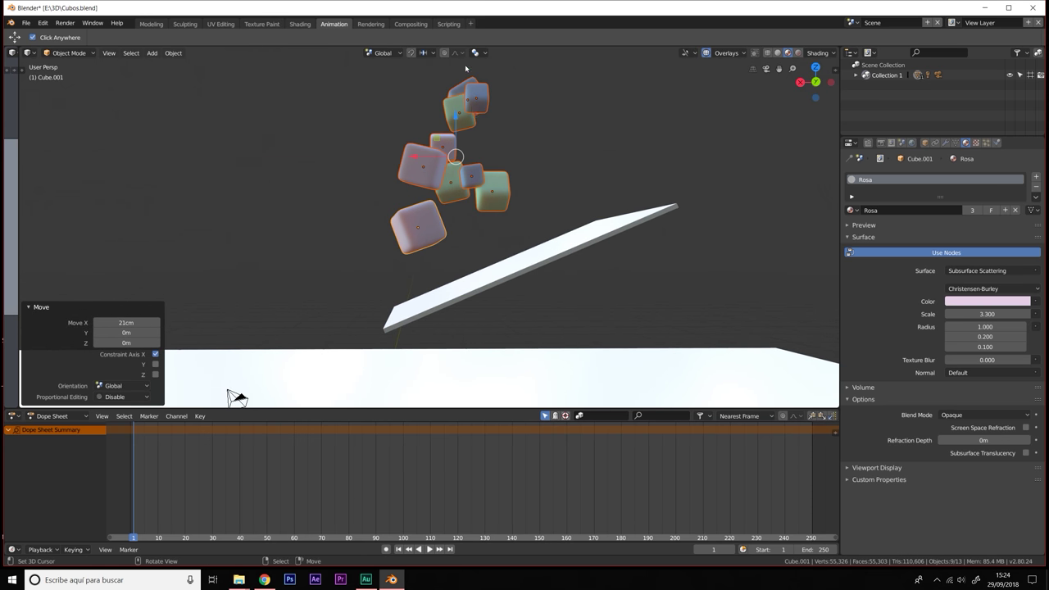
mouse_move(396, 316)
middle_down()
mouse_move(292, 374)
mouse_move(501, 307)
mouse_move(563, 314)
mouse_move(541, 304)
mouse_move(537, 339)
mouse_move(508, 343)
mouse_move(494, 318)
middle_up()
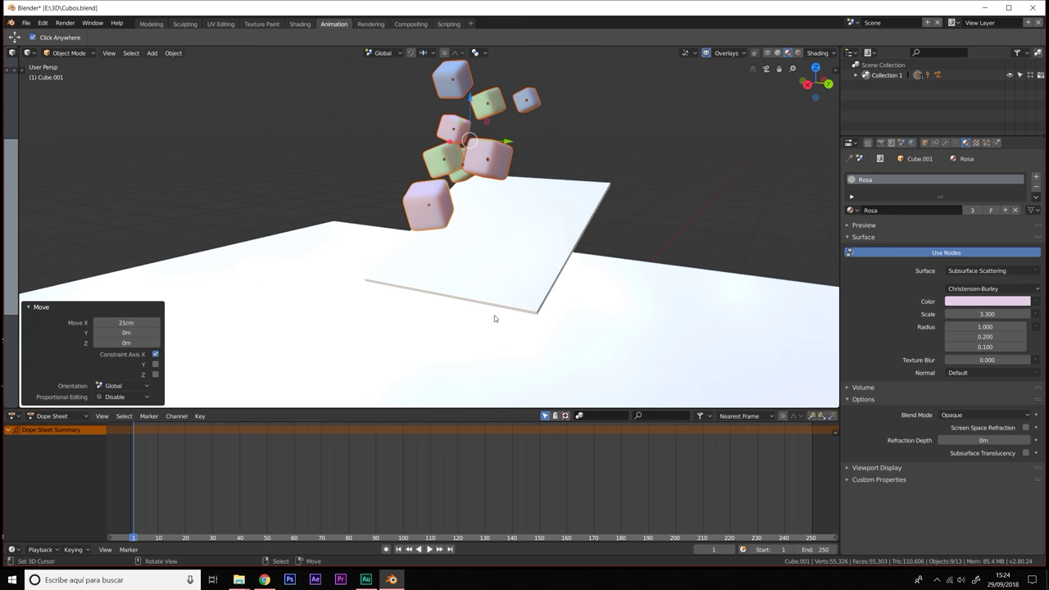
Step: Select the large ground plane and switch the viewport to Solid shading
click(705, 291)
mouse_move(705, 291)
middle_down()
mouse_move(734, 258)
mouse_move(646, 318)
mouse_move(628, 290)
mouse_move(733, 160)
middle_up()
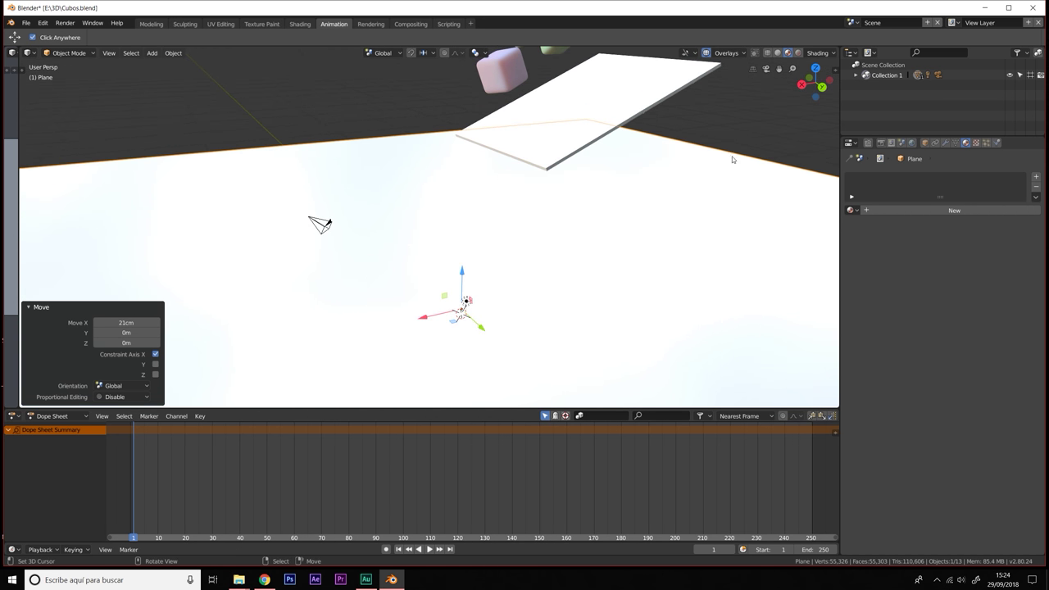
click(777, 52)
Step: Stop the playback, rewind to frame 1 and replay the falling cubes
middle_drag(777, 57, 609, 295)
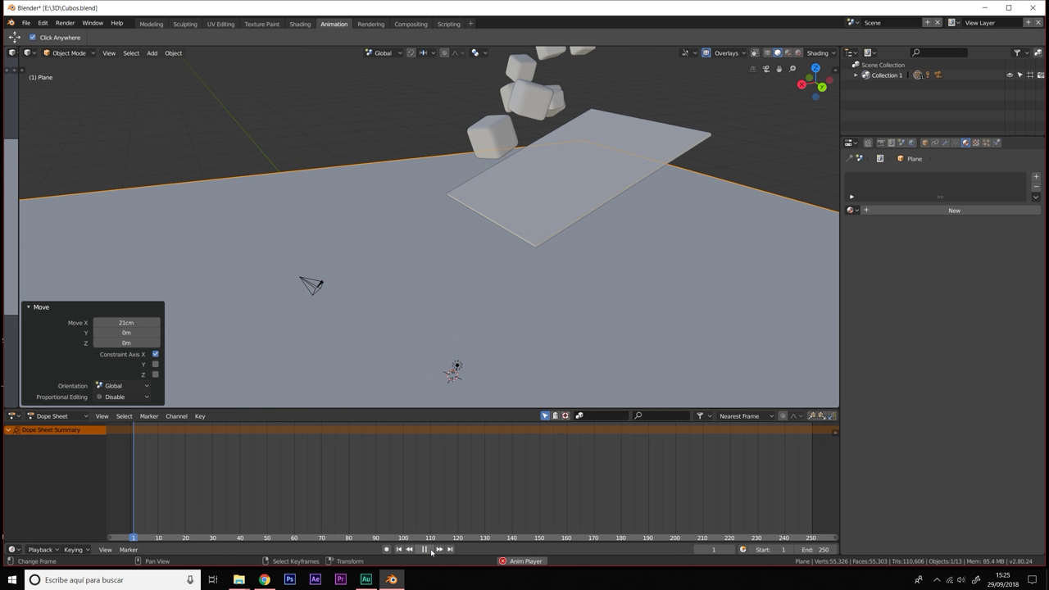
click(423, 550)
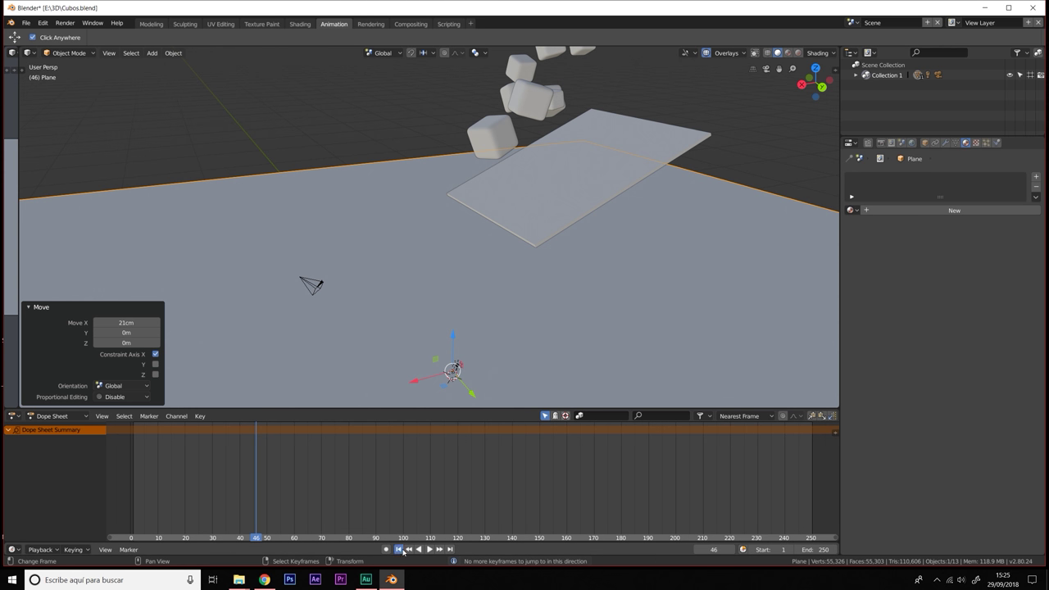
click(409, 550)
middle_drag(476, 397, 532, 363)
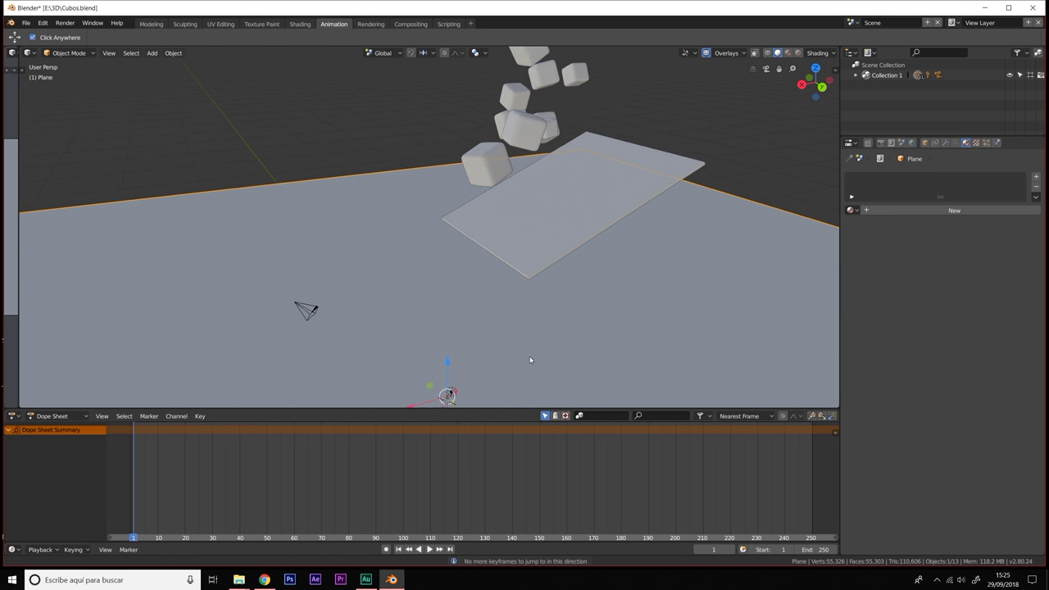
click(429, 550)
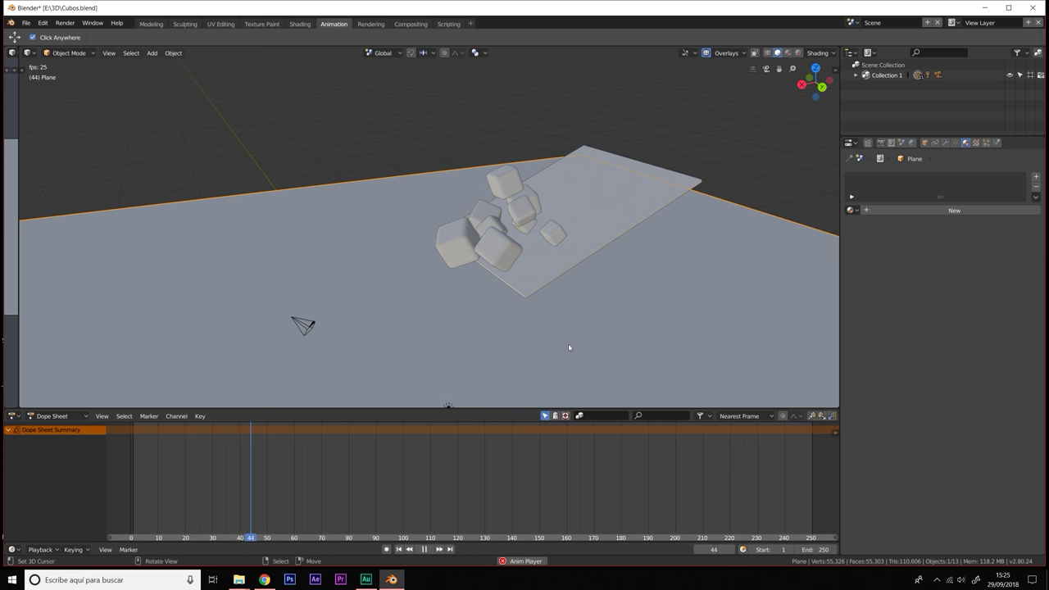
Step: Rewind and replay the simulation, stopping at frame 238 once the cubes settle
click(424, 550)
click(399, 550)
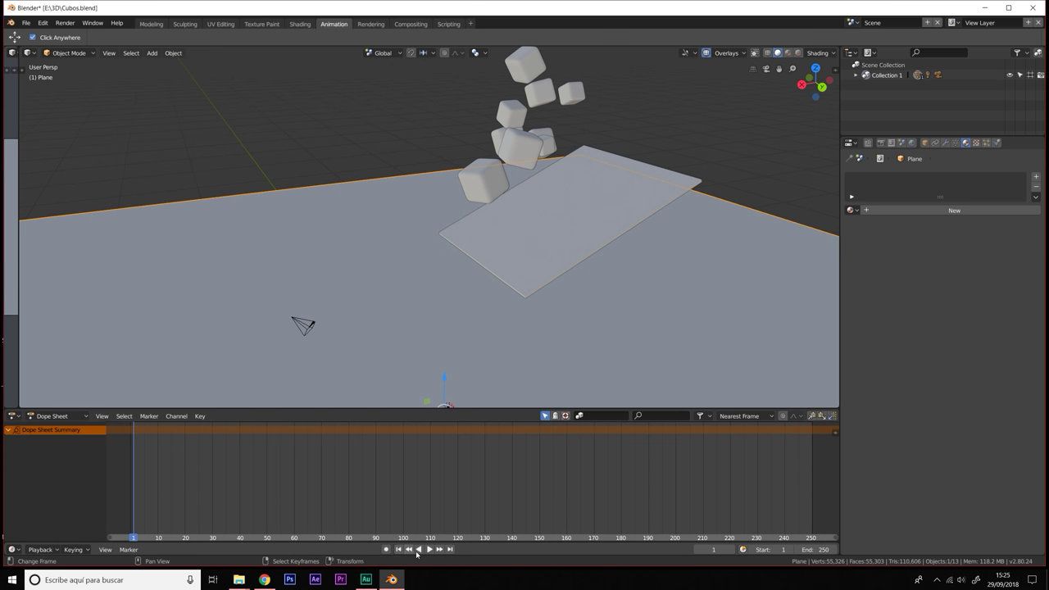
click(429, 550)
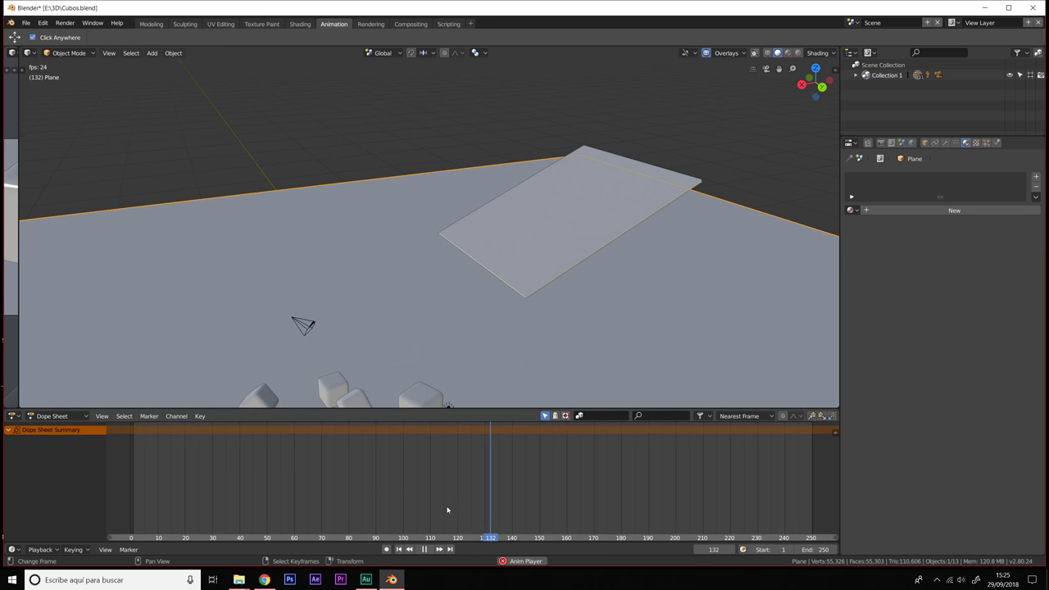
middle_drag(483, 398, 532, 224)
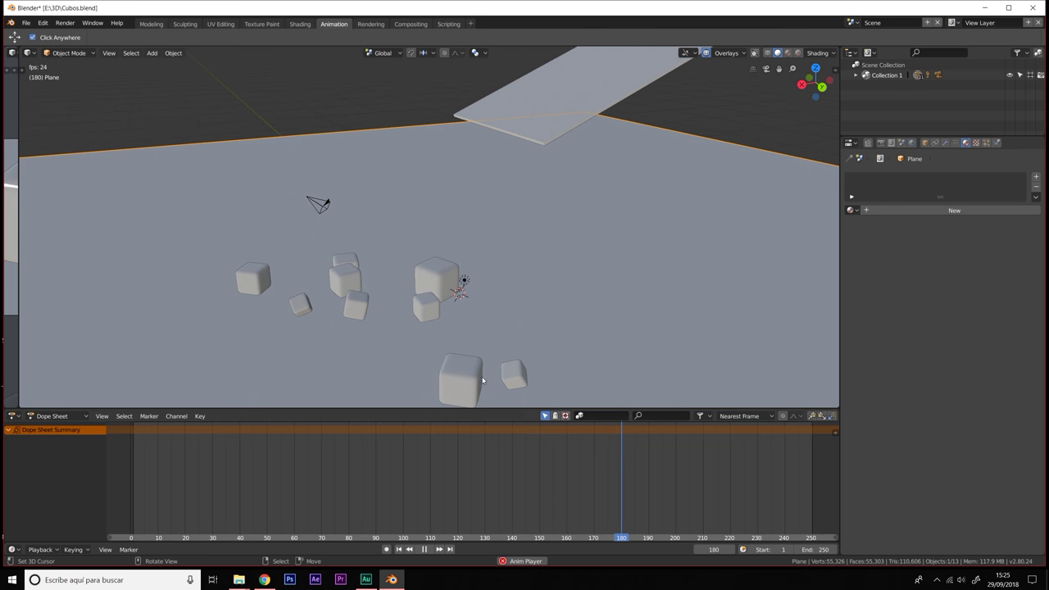
click(424, 549)
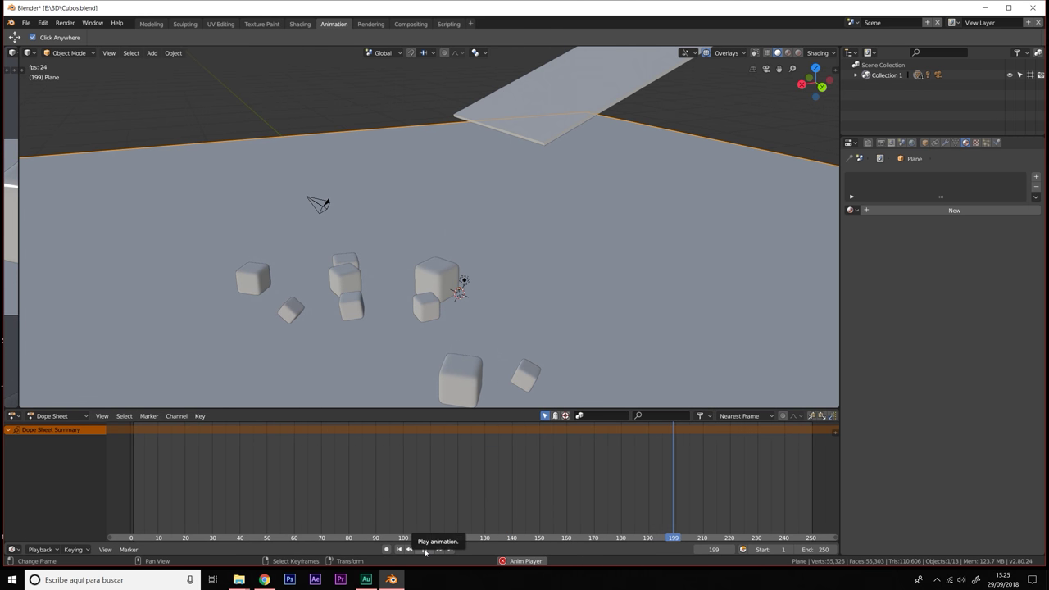
click(424, 551)
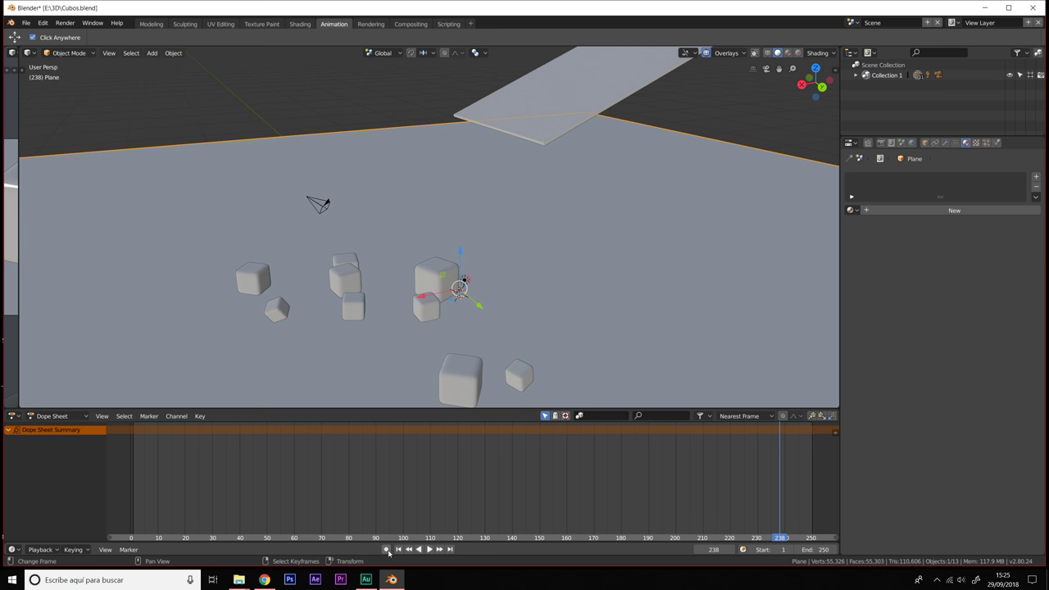
Step: Return to frame 1 and slide the selected six-cube stack 29 cm along the Y axis
click(398, 550)
mouse_move(459, 386)
middle_down()
mouse_move(485, 356)
mouse_move(524, 342)
mouse_move(484, 88)
mouse_move(516, 206)
mouse_move(512, 167)
middle_up()
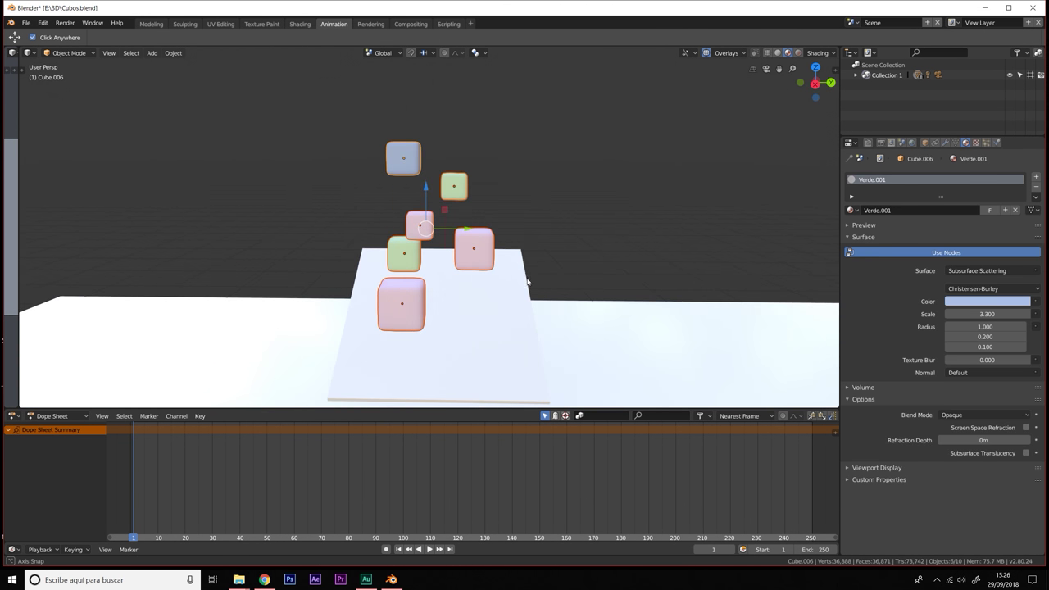
mouse_move(565, 316)
middle_down()
mouse_move(480, 333)
mouse_move(462, 317)
mouse_move(487, 311)
mouse_move(461, 312)
mouse_move(470, 315)
mouse_move(355, 207)
middle_up()
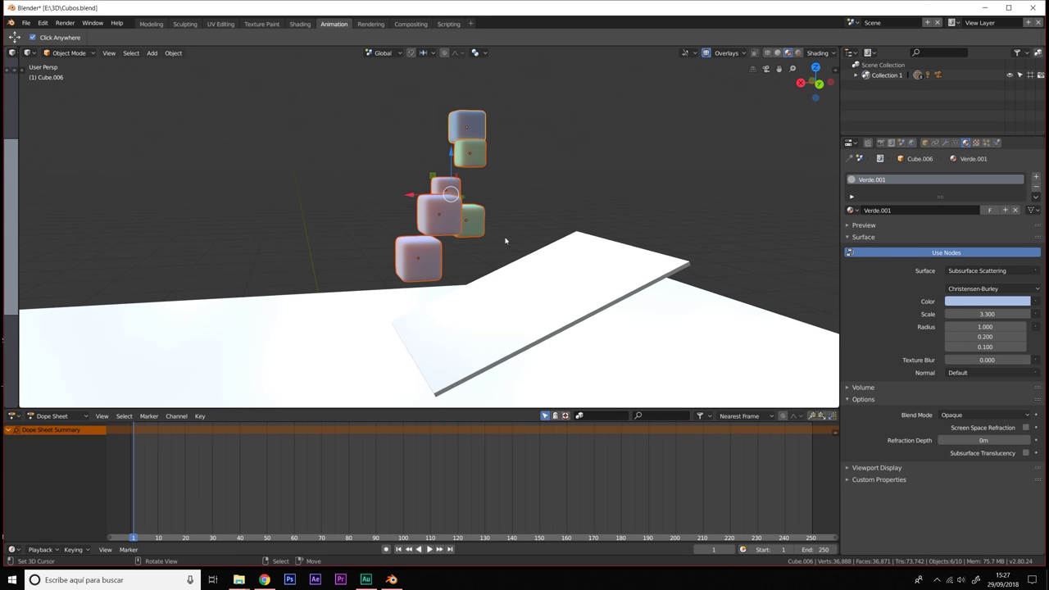
mouse_move(502, 190)
middle_down()
mouse_move(555, 211)
mouse_move(492, 244)
mouse_move(525, 239)
mouse_move(516, 236)
middle_up()
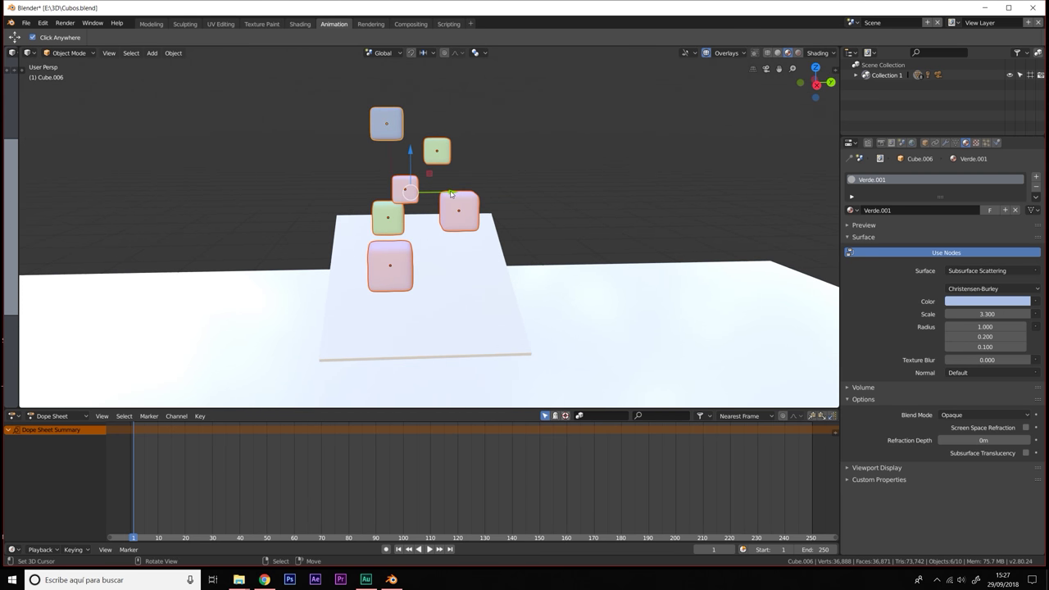
drag(451, 194, 484, 195)
middle_drag(484, 195, 426, 221)
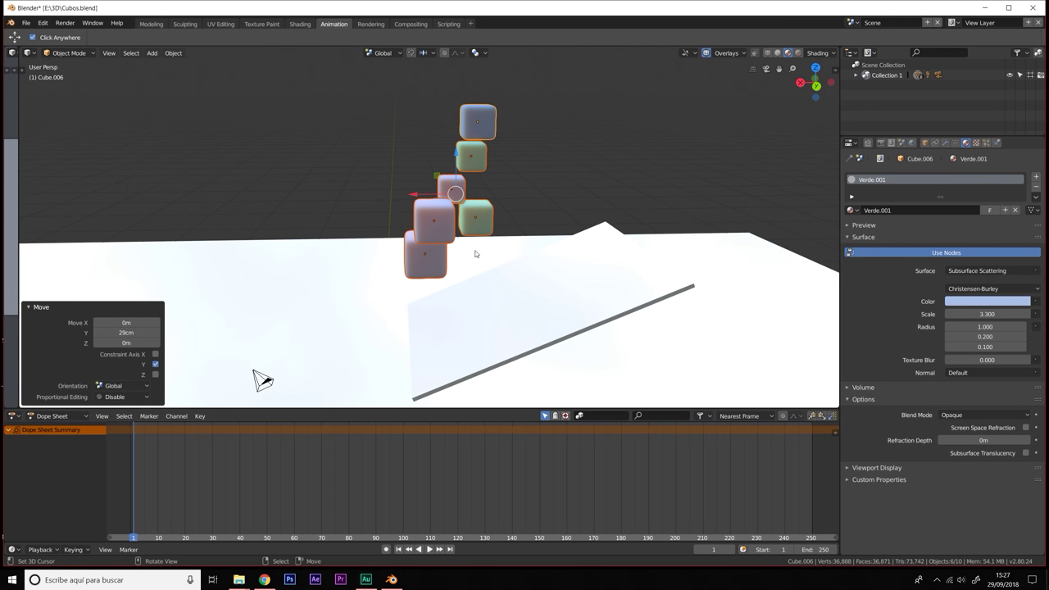
Step: Duplicate the six cubes and place the copy beside the original, raised 2.77 m
key(shift+d)
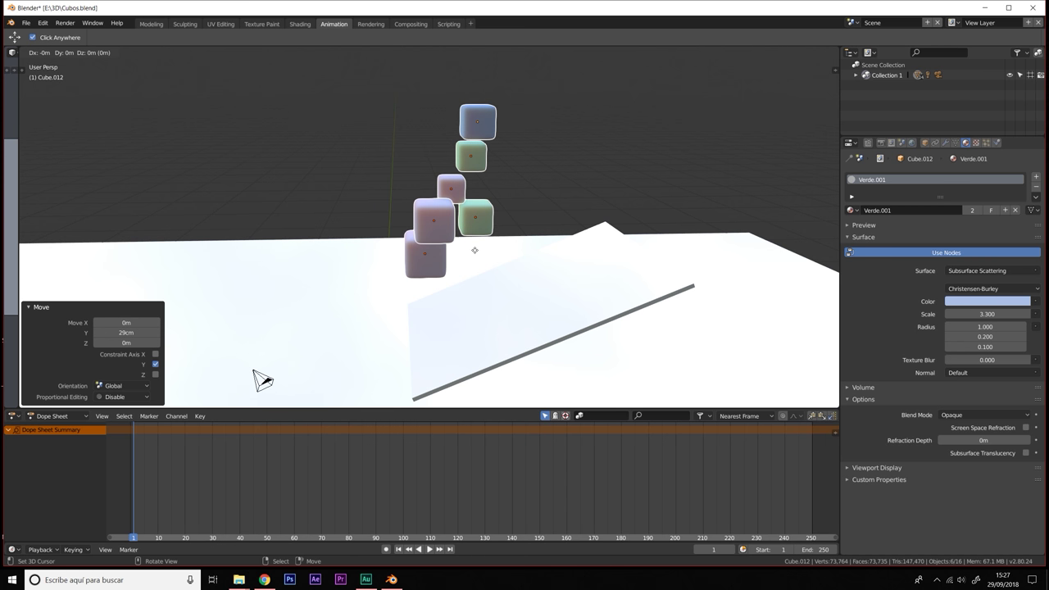
right_click(442, 231)
key(g)
key(x)
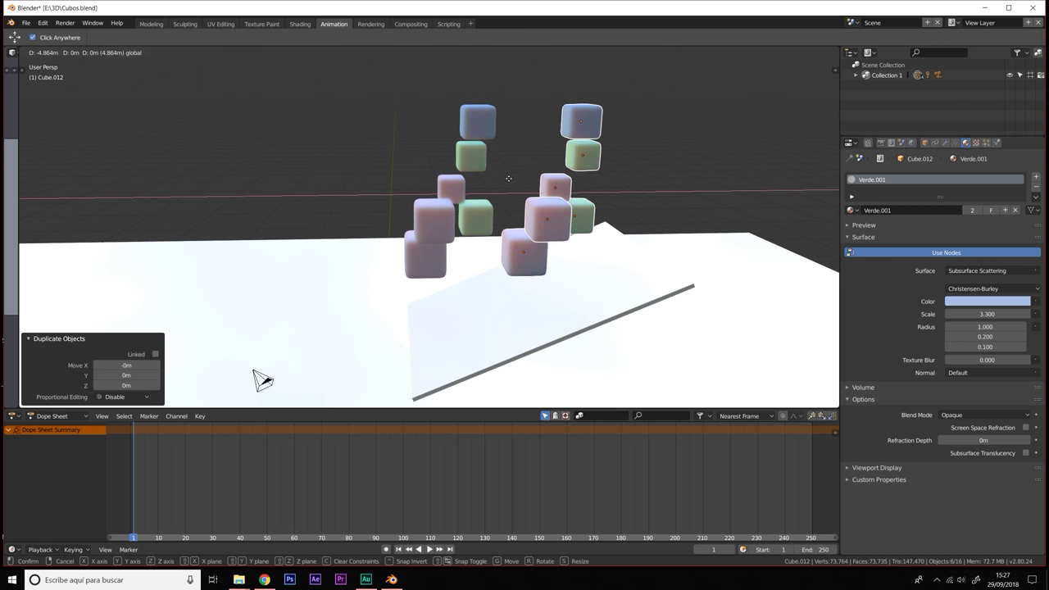
click(522, 172)
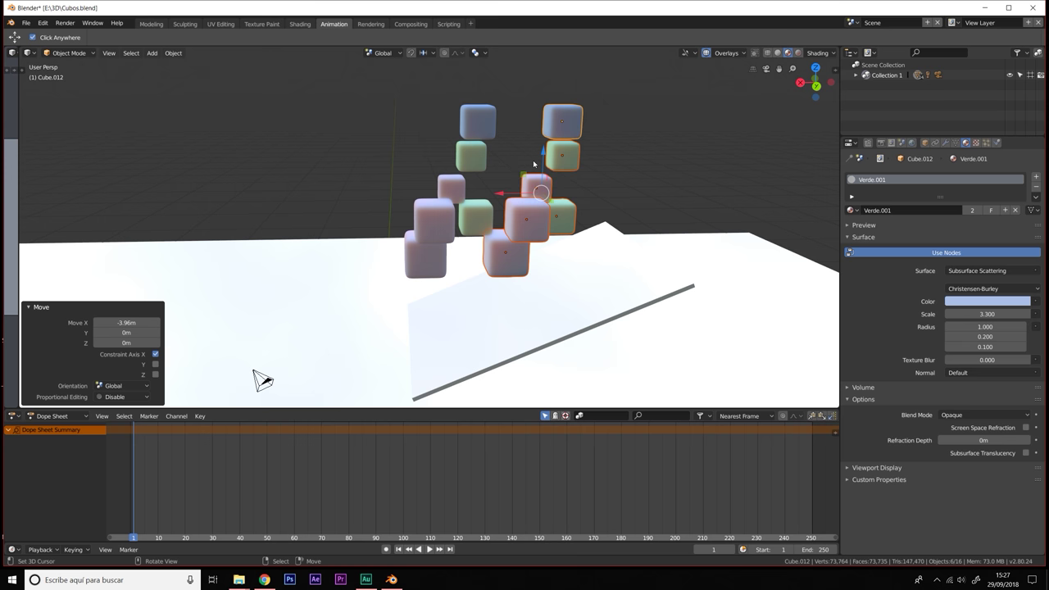
key(g)
key(z)
click(507, 135)
scroll(508, 135, down, 5)
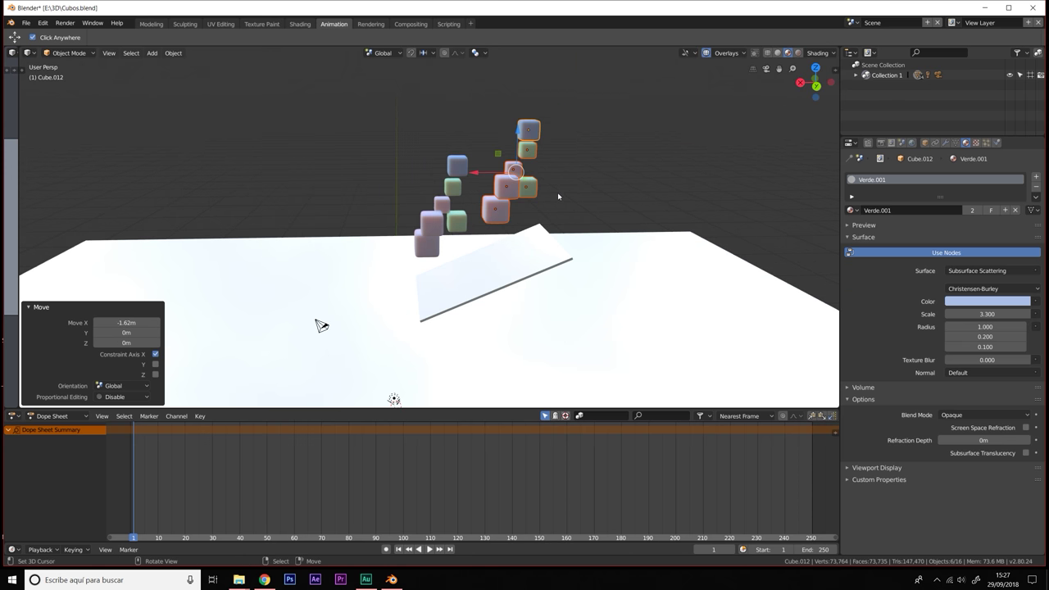
key(g)
key(x)
click(543, 190)
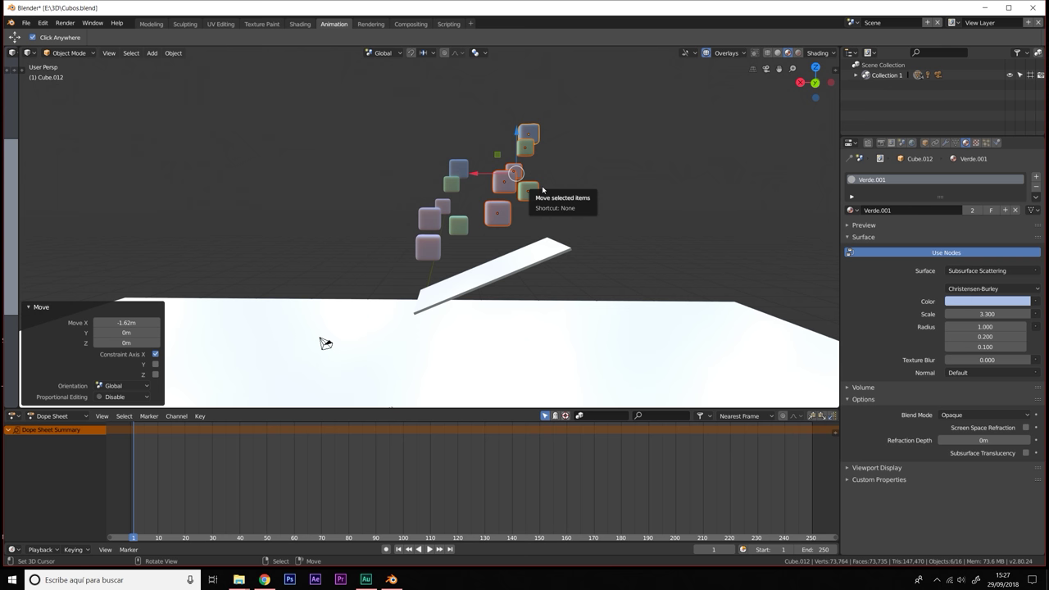
Step: Flip the duplicate stack 180° around the Y axis
key(r)
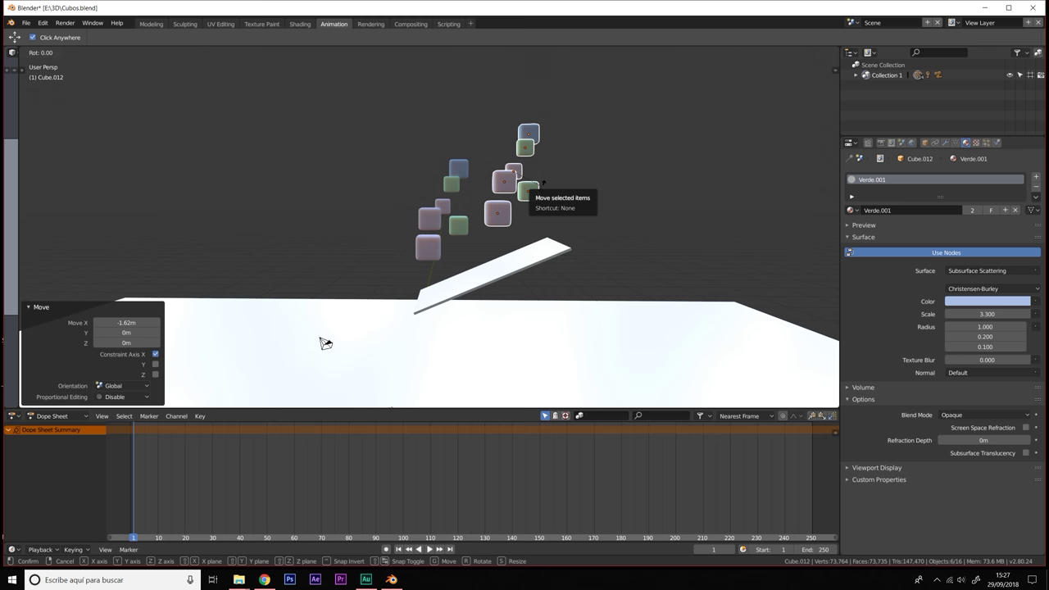
click(543, 184)
middle_drag(326, 342, 305, 328)
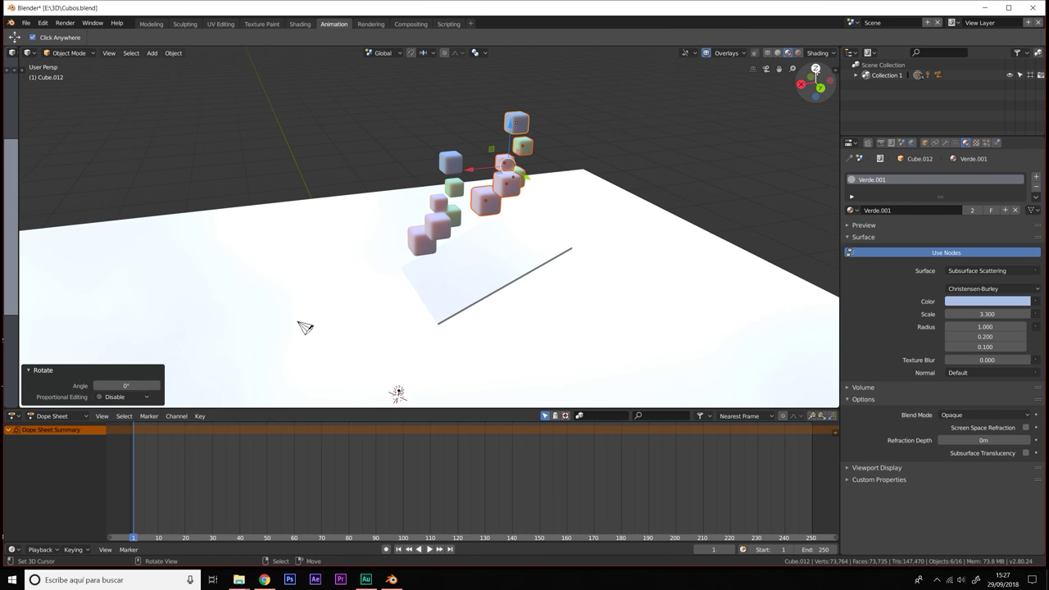
mouse_move(305, 328)
middle_down()
mouse_move(328, 323)
mouse_move(320, 312)
middle_up()
middle_drag(554, 182, 544, 173)
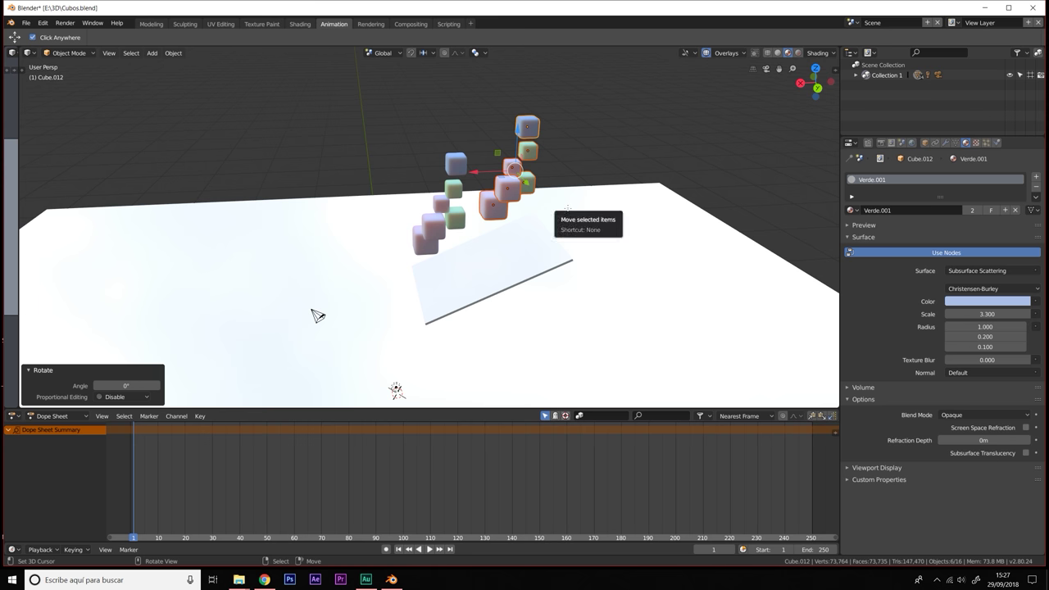
key(r)
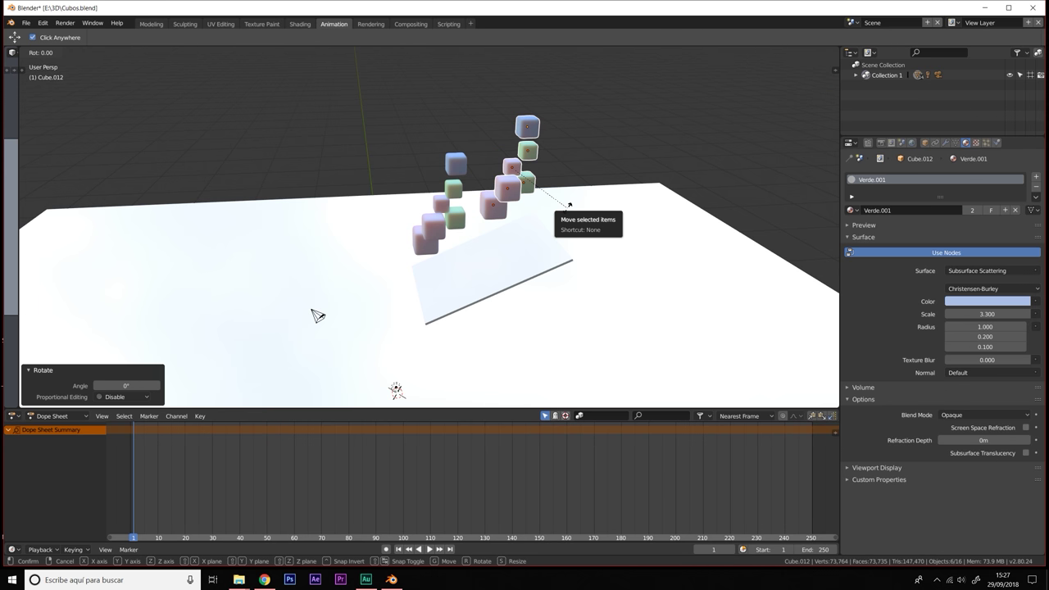
key(y)
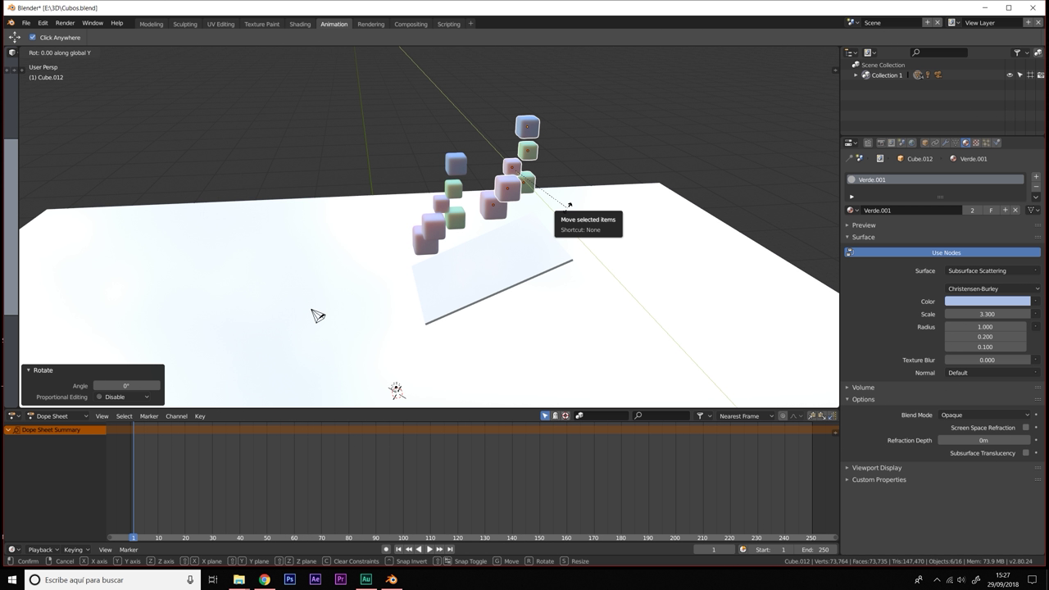
text(18)
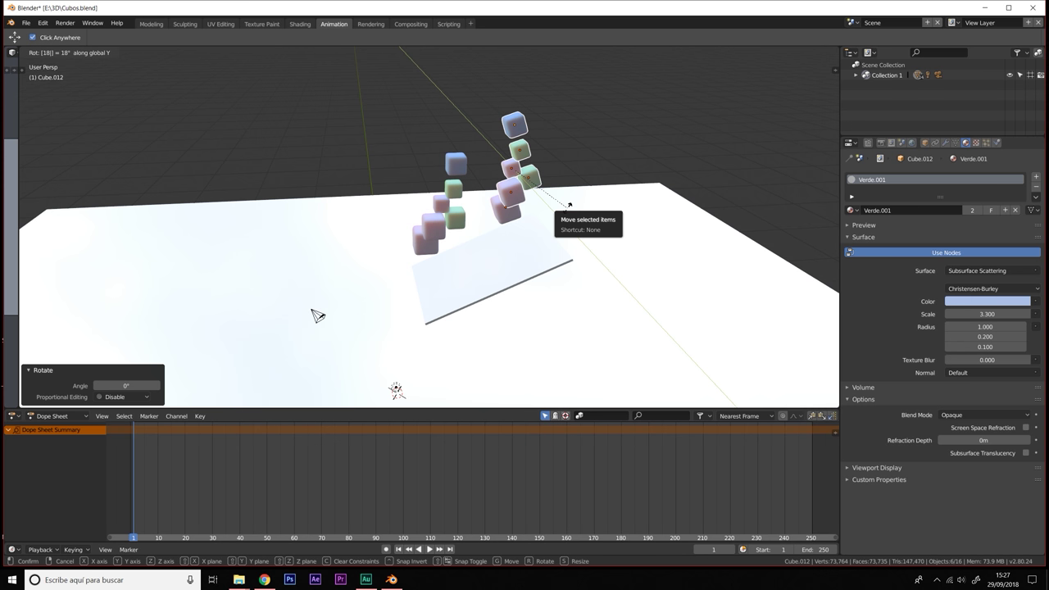
text(0)
key(Return)
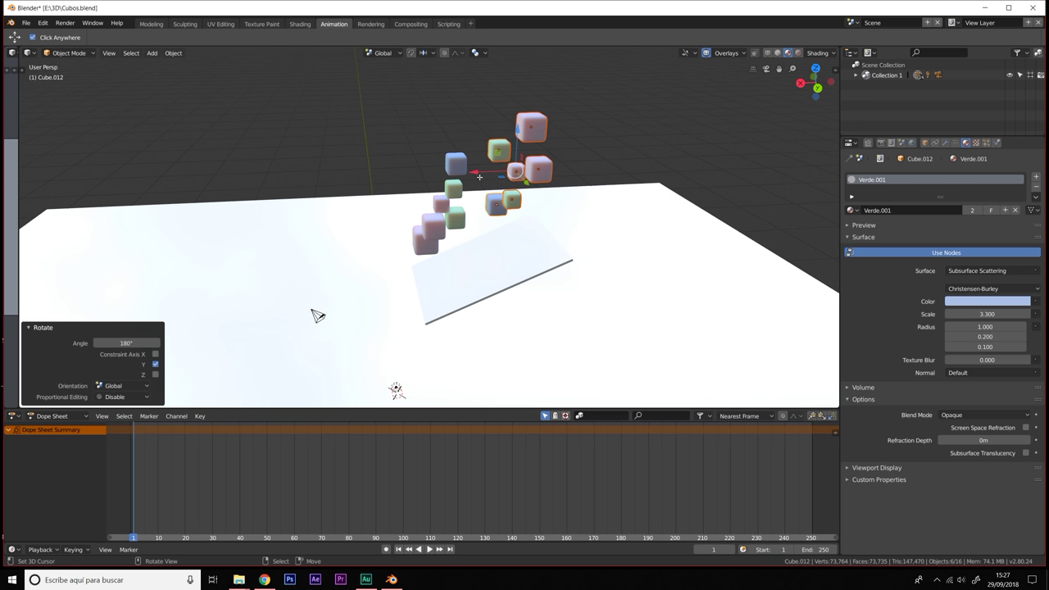
Step: Reposition the flipped stack: 6.86 m along X, up 75.6 cm, then −59.7 cm along X
key(g)
key(x)
click(491, 184)
mouse_move(490, 184)
middle_down()
mouse_move(609, 186)
mouse_move(465, 207)
mouse_move(398, 190)
middle_up()
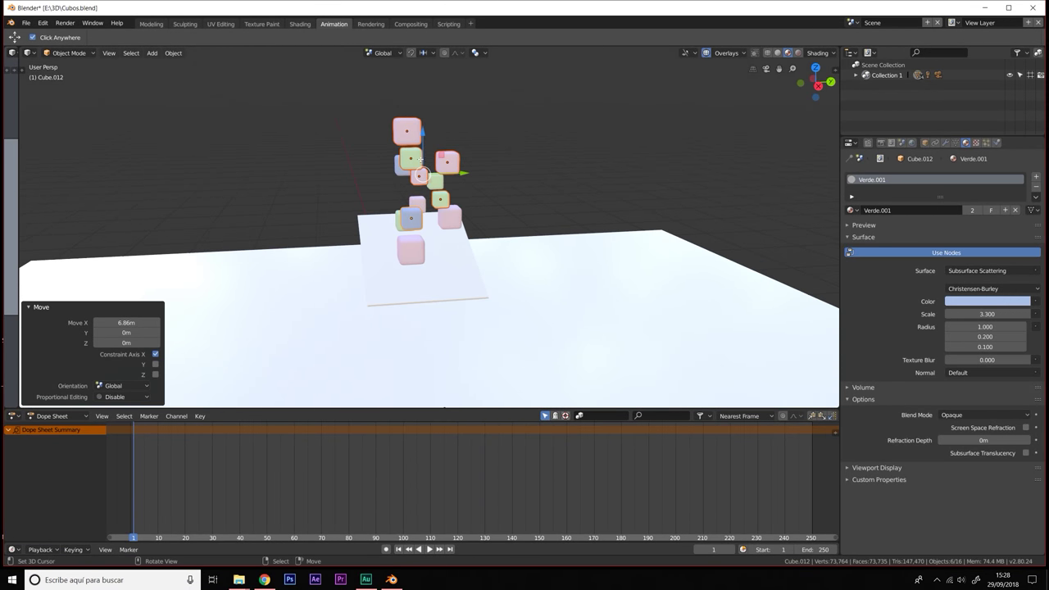
key(g)
key(z)
click(460, 197)
middle_drag(459, 197, 505, 189)
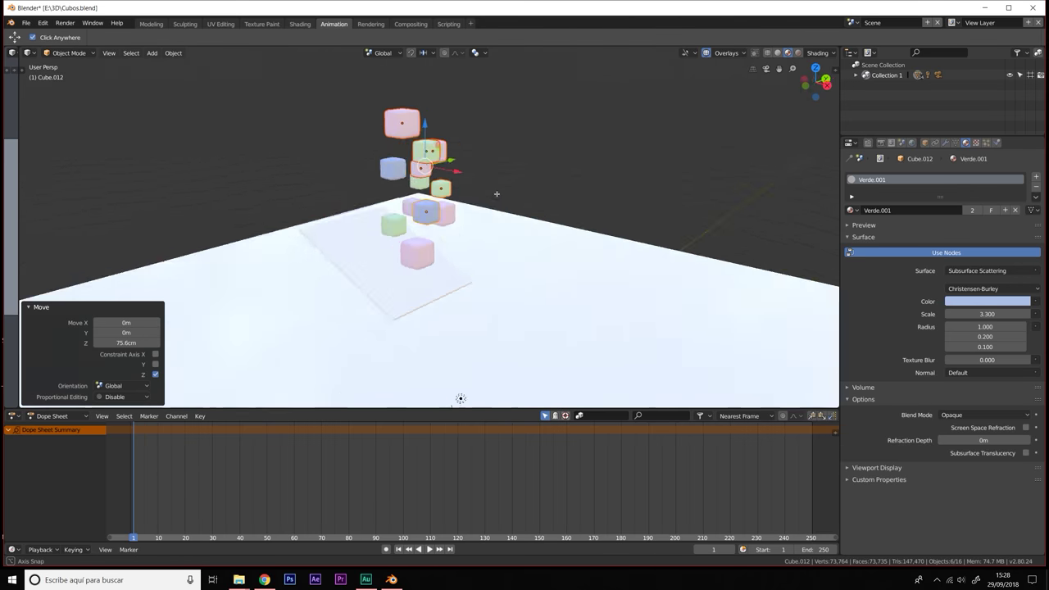
key(g)
key(x)
click(447, 171)
mouse_move(447, 170)
middle_down()
mouse_move(392, 199)
mouse_move(369, 284)
mouse_move(389, 284)
mouse_move(351, 220)
mouse_move(295, 225)
mouse_move(216, 369)
mouse_move(600, 178)
mouse_move(560, 169)
mouse_move(520, 258)
mouse_move(531, 237)
mouse_move(436, 230)
middle_up()
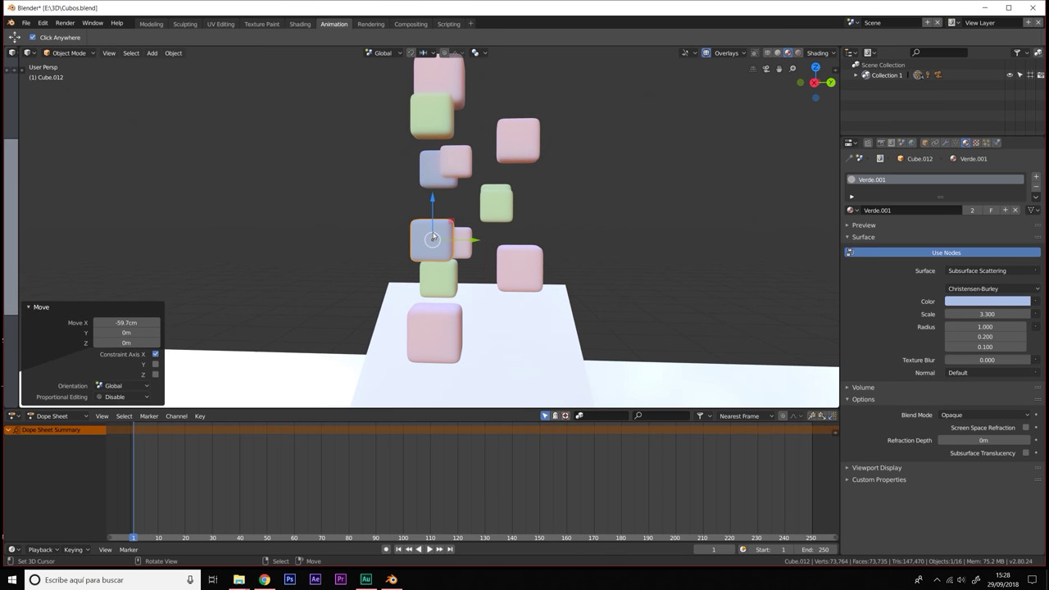
Step: Duplicate the blue cube, lift the copy 1.02 m and scale it to 1.4
key(shift+d)
click(433, 238)
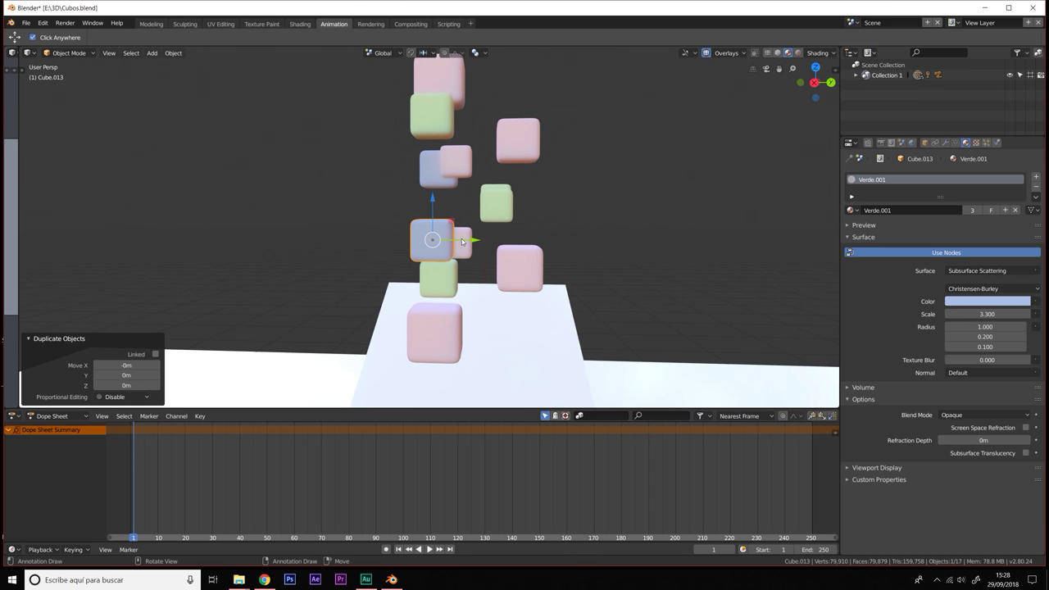
mouse_move(462, 240)
mouse_down()
mouse_move(557, 241)
mouse_move(537, 178)
mouse_up()
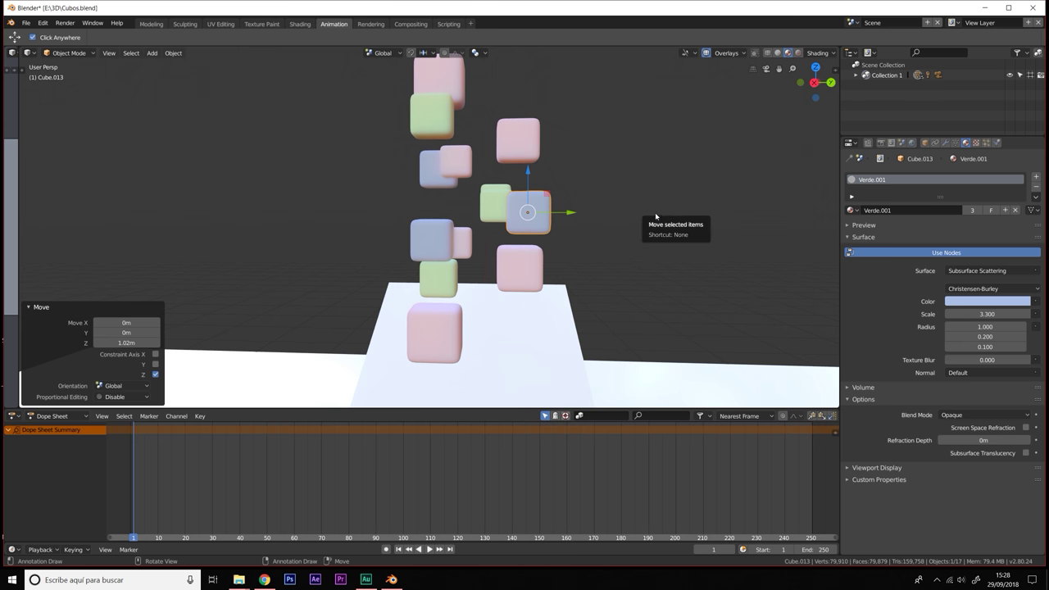
key(s)
click(686, 237)
mouse_move(686, 236)
middle_down()
mouse_move(582, 253)
mouse_move(592, 252)
mouse_move(510, 170)
middle_up()
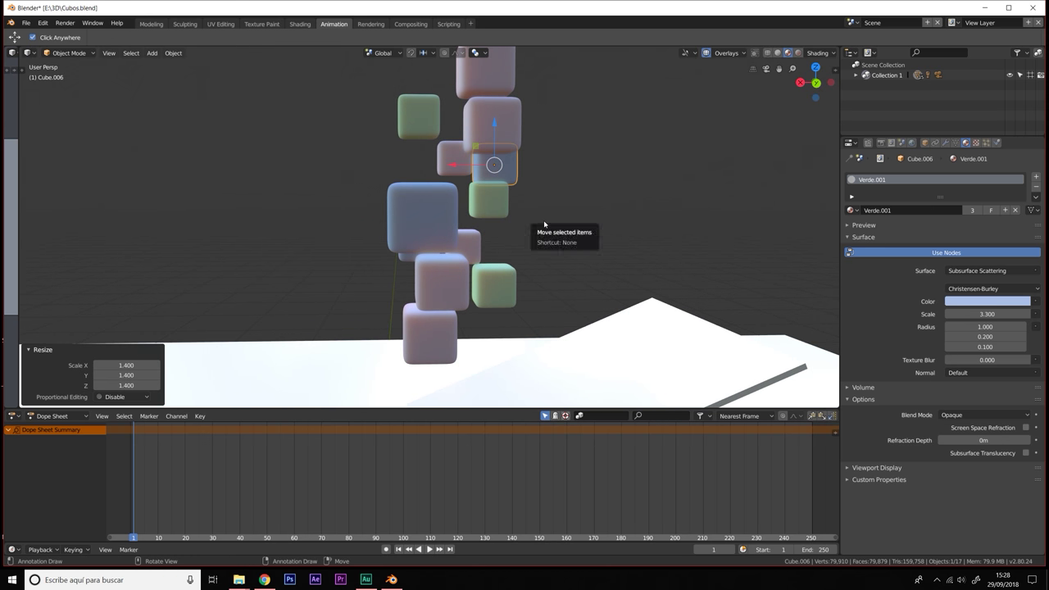
Step: Make another cube copy and move it among the stacks, shifting along X and lowering it 2.28 m
key(shift+d)
key(Escape)
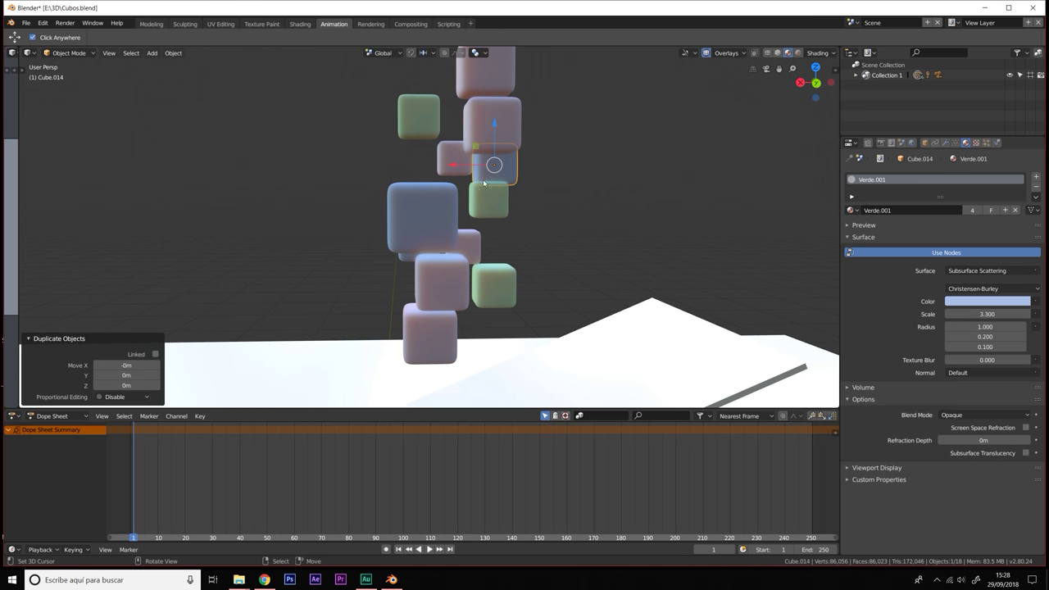
key(g)
key(x)
click(548, 175)
key(g)
key(z)
click(554, 190)
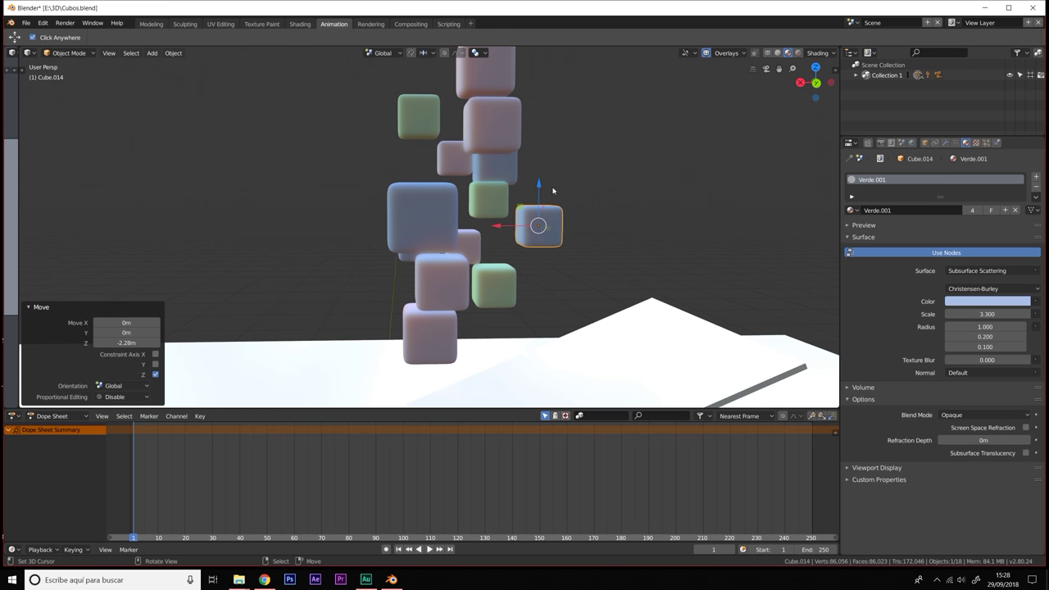
mouse_move(577, 242)
middle_down()
mouse_move(560, 250)
mouse_move(569, 244)
middle_up()
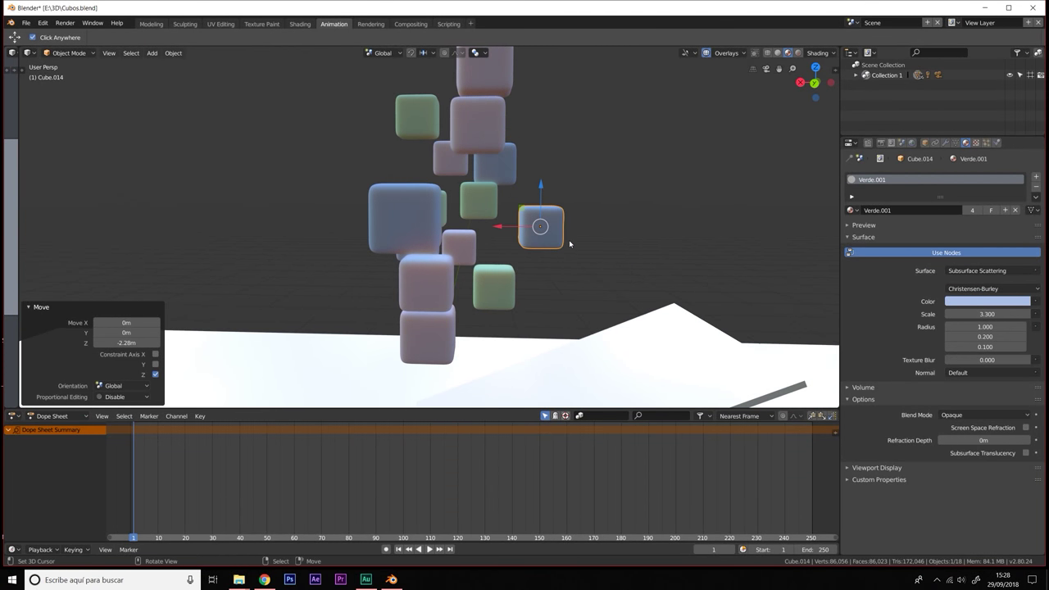
drag(542, 187, 606, 253)
mouse_move(524, 243)
middle_down()
mouse_move(656, 265)
mouse_move(620, 274)
mouse_move(586, 244)
middle_up()
drag(474, 208, 556, 217)
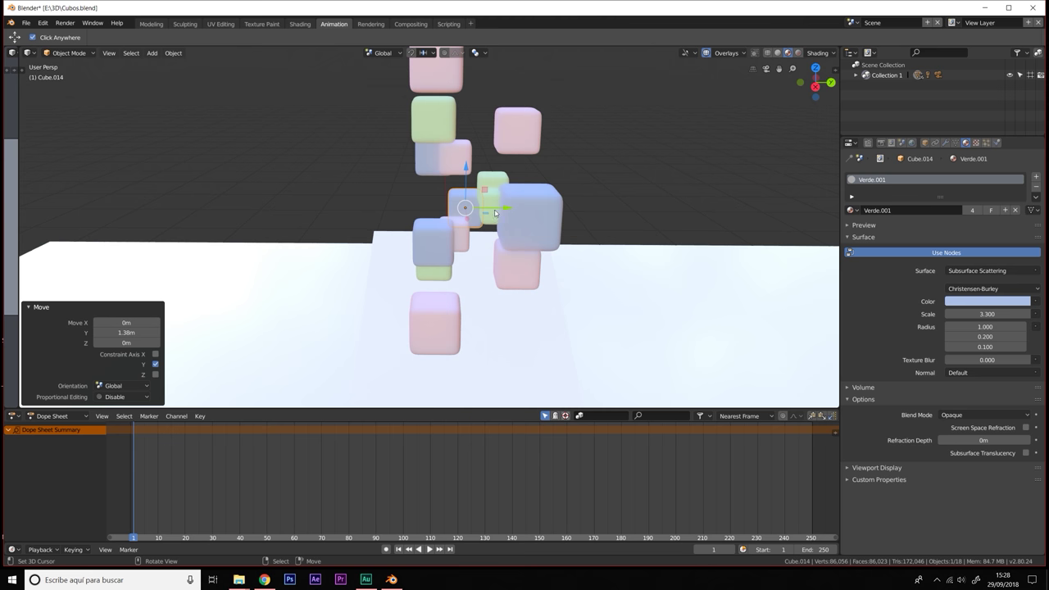
Step: Scale that cube down to 0.858
key(s)
click(546, 261)
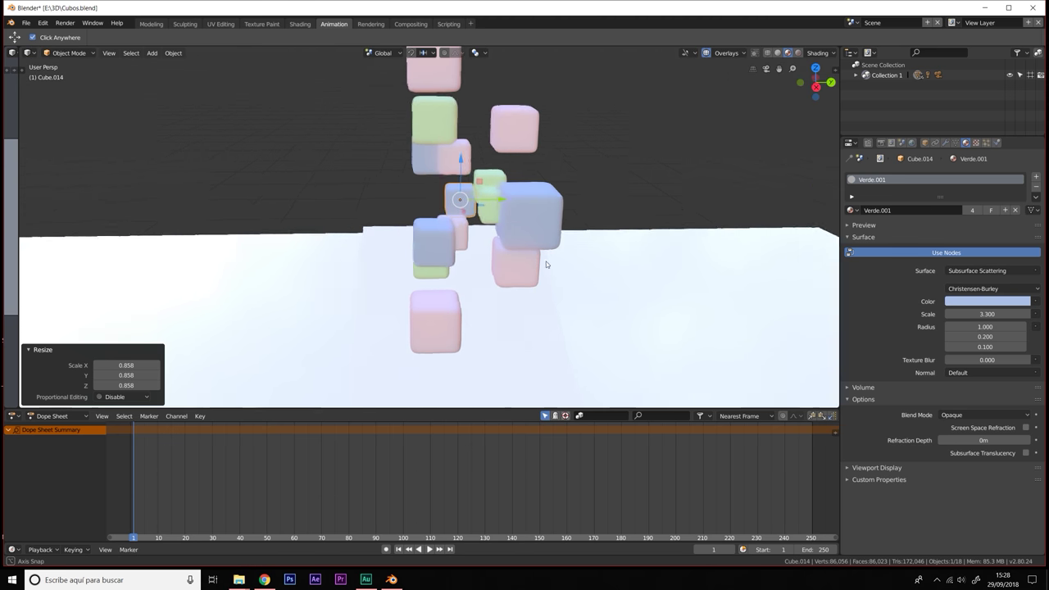
middle_drag(546, 262, 572, 247)
key(ctrl+grave)
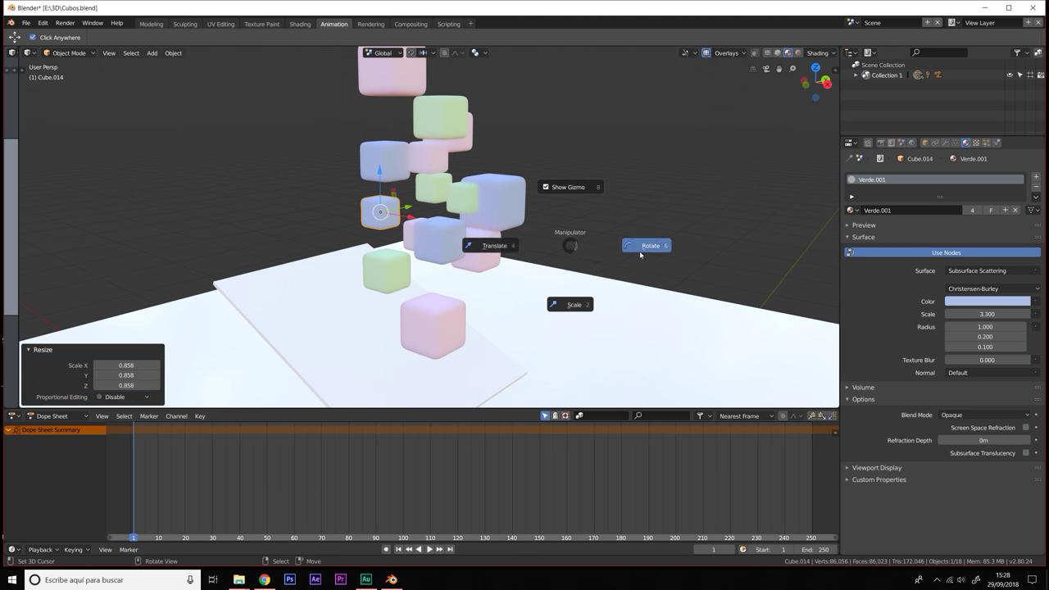
Step: Trackball-tumble several cubes in the pile, including the blue and green ones, to random angles
click(641, 246)
drag(380, 211, 394, 196)
click(427, 153)
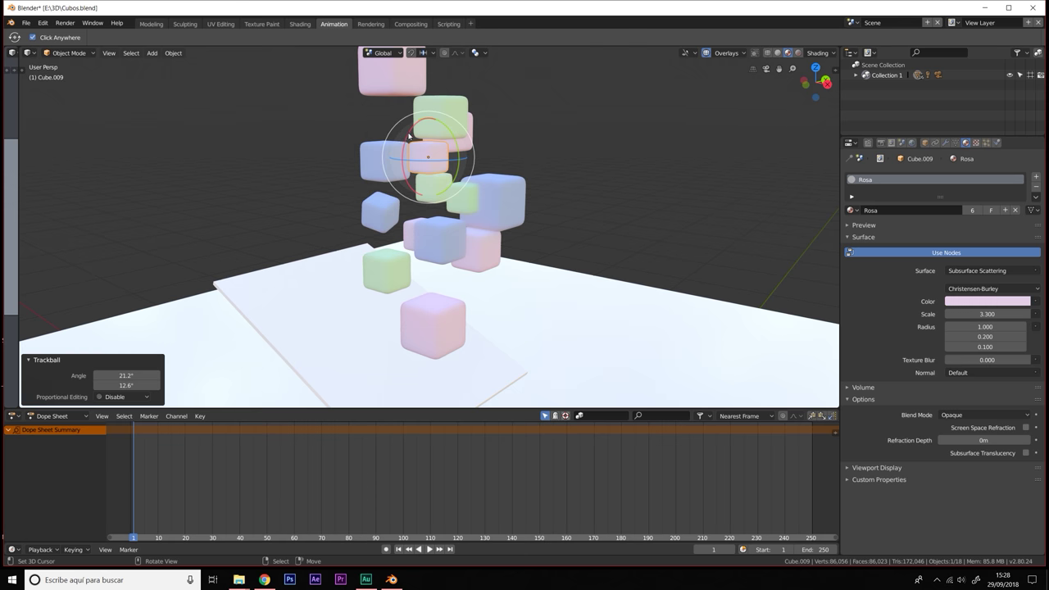
mouse_move(409, 135)
mouse_down()
mouse_move(402, 103)
mouse_move(366, 77)
mouse_up()
click(392, 70)
click(379, 160)
mouse_move(374, 159)
mouse_down()
mouse_move(417, 159)
mouse_move(472, 206)
mouse_move(477, 240)
mouse_move(426, 230)
mouse_up()
click(501, 187)
click(432, 193)
click(430, 223)
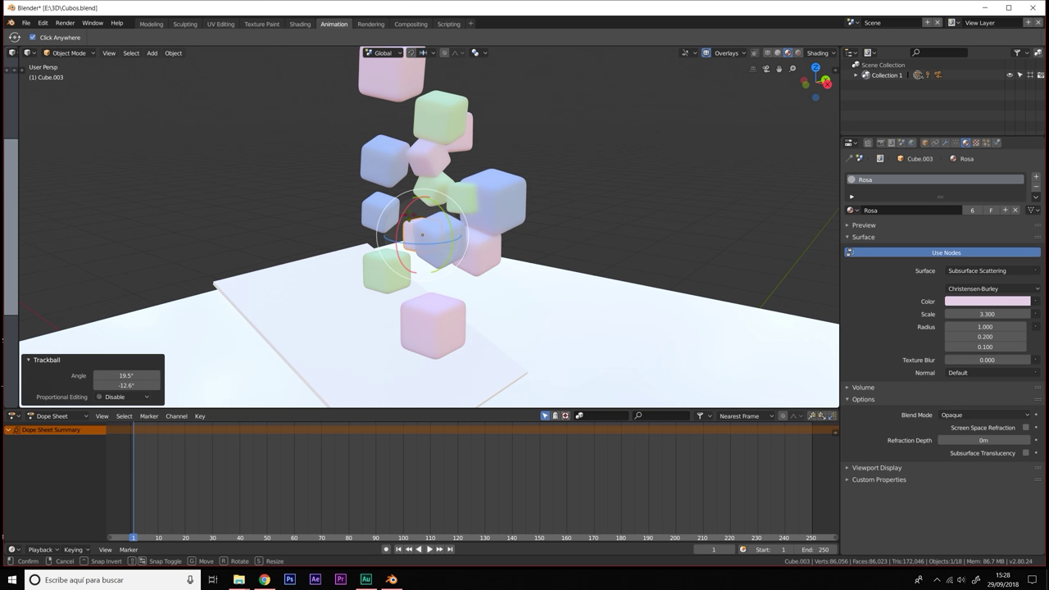
click(449, 291)
click(386, 271)
drag(387, 264, 383, 259)
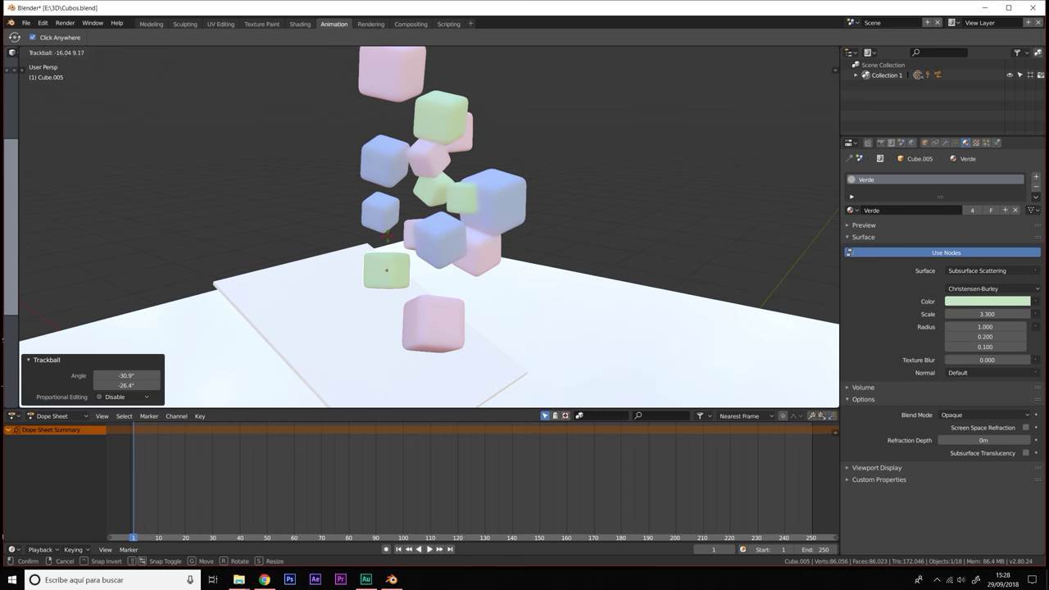
Step: Tumble the pink cube, then move the topmost cube higher and rotate it 15.1°
middle_drag(394, 246, 485, 119)
drag(502, 113, 504, 117)
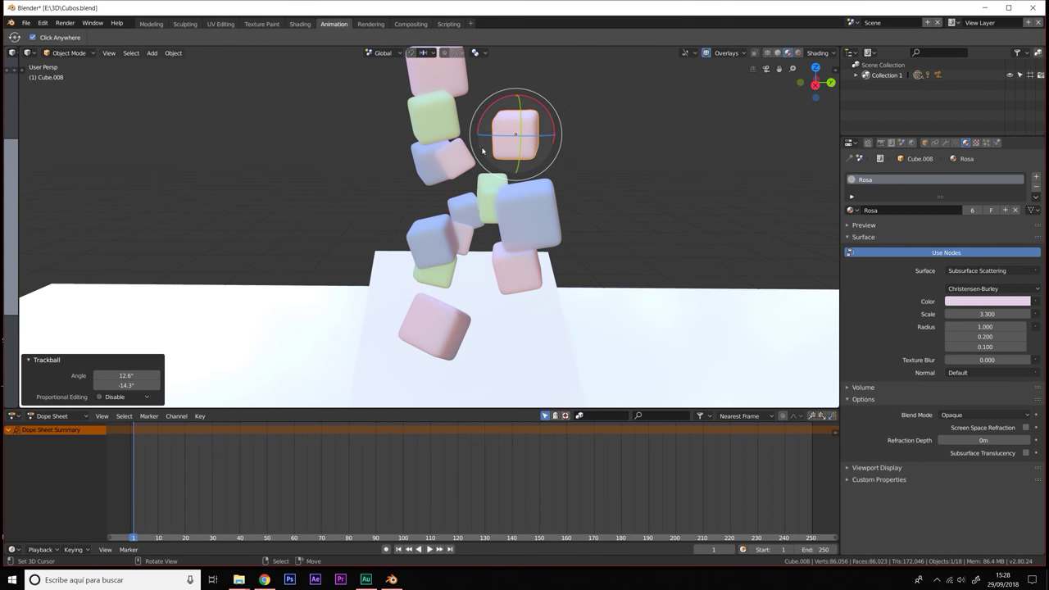
mouse_move(503, 116)
middle_down()
mouse_move(468, 146)
mouse_move(469, 78)
middle_up()
click(469, 77)
key(g)
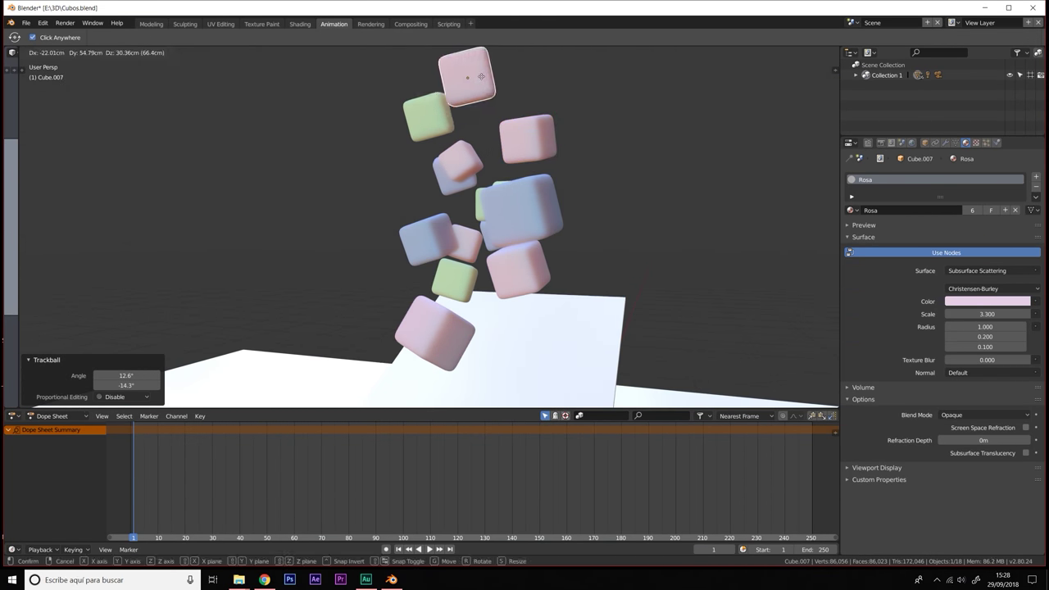
click(490, 89)
key(r)
click(562, 172)
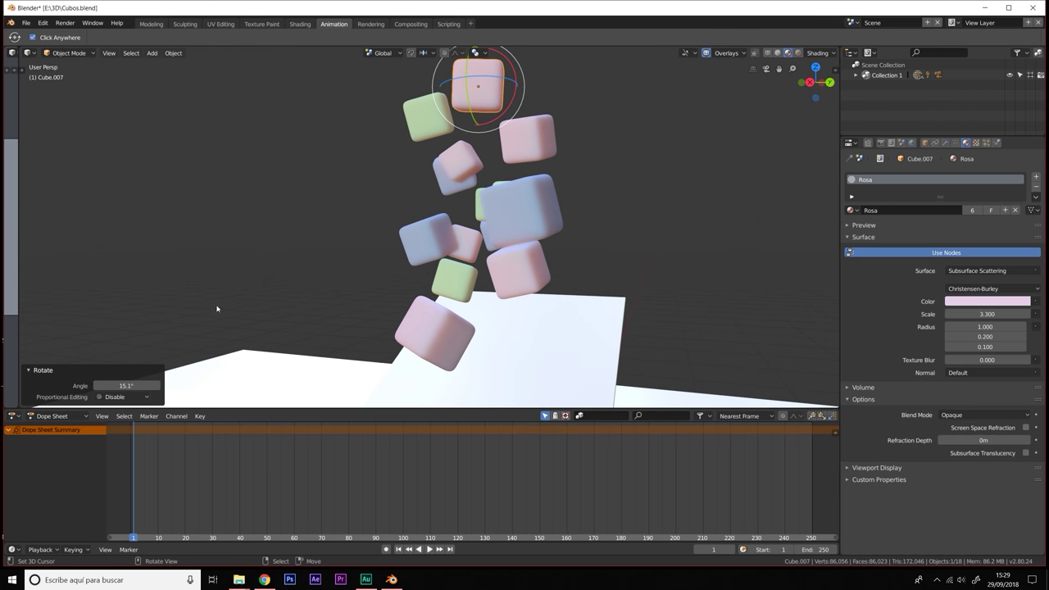
click(28, 23)
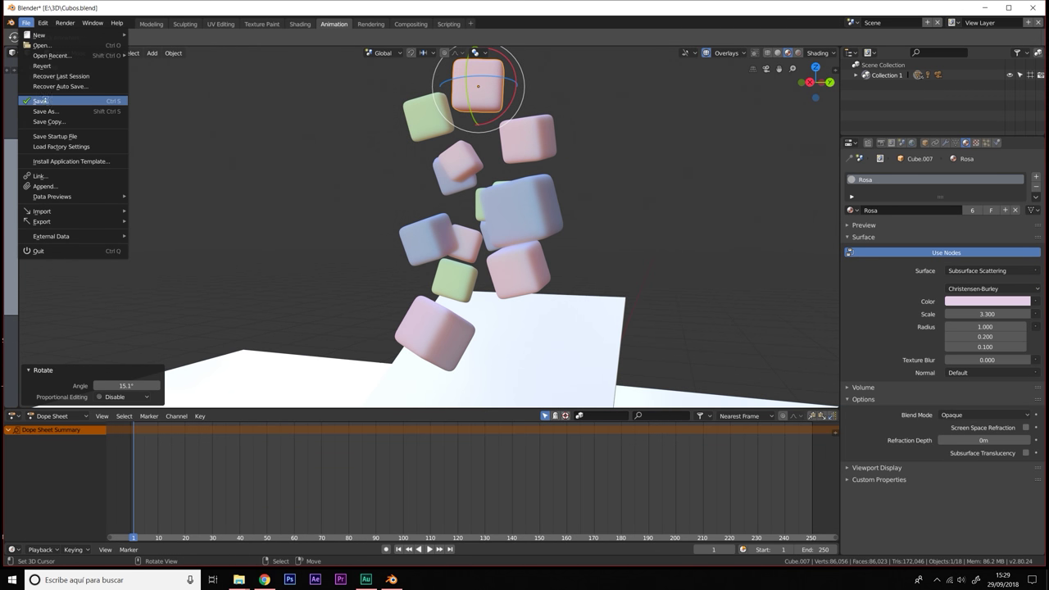
Step: Save the blend file, then move the green cube along Y with the Move gizmo
click(45, 100)
mouse_move(559, 222)
middle_down()
mouse_move(484, 224)
mouse_move(466, 254)
mouse_move(374, 211)
mouse_move(513, 228)
mouse_move(498, 206)
middle_up()
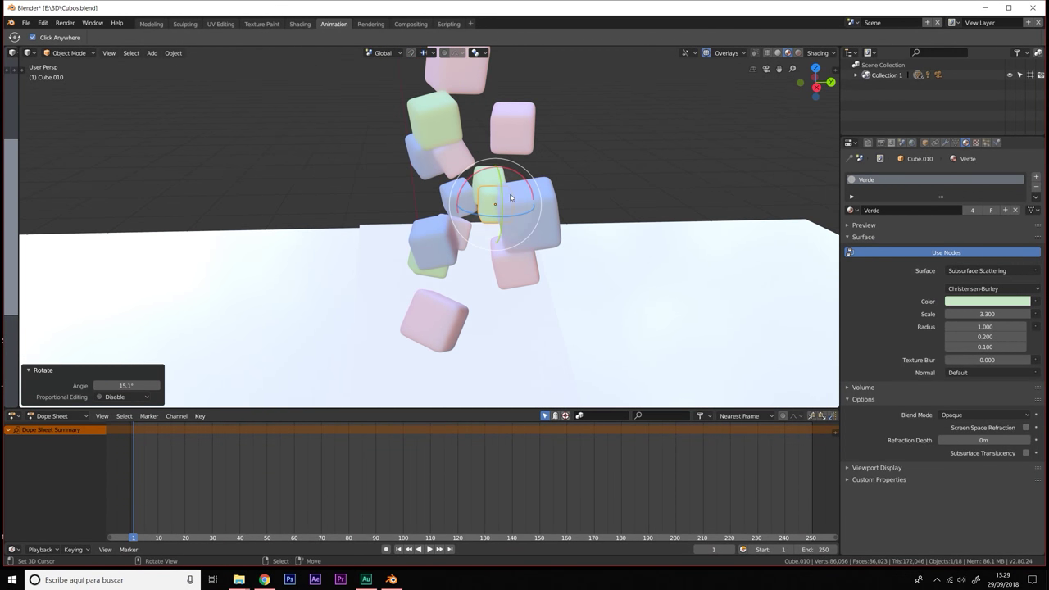
key(ctrl+grave)
click(433, 226)
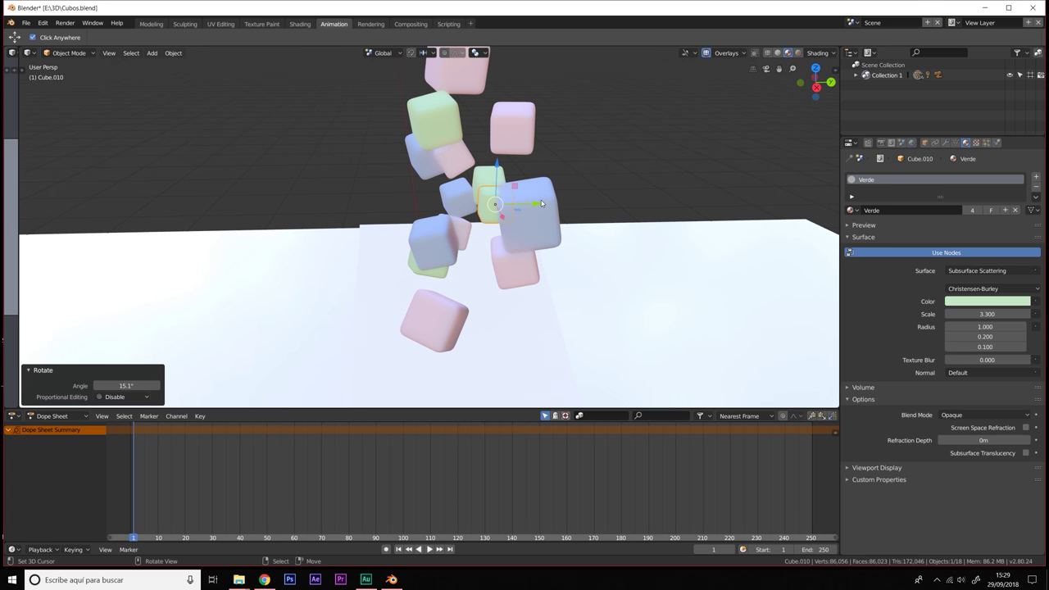
drag(542, 203, 504, 209)
Step: Shift two cubes along Z (Cube.012 by 46.2 cm) and a pink cube −28.6 cm along X
mouse_move(504, 209)
middle_down()
mouse_move(494, 223)
mouse_move(512, 250)
middle_up()
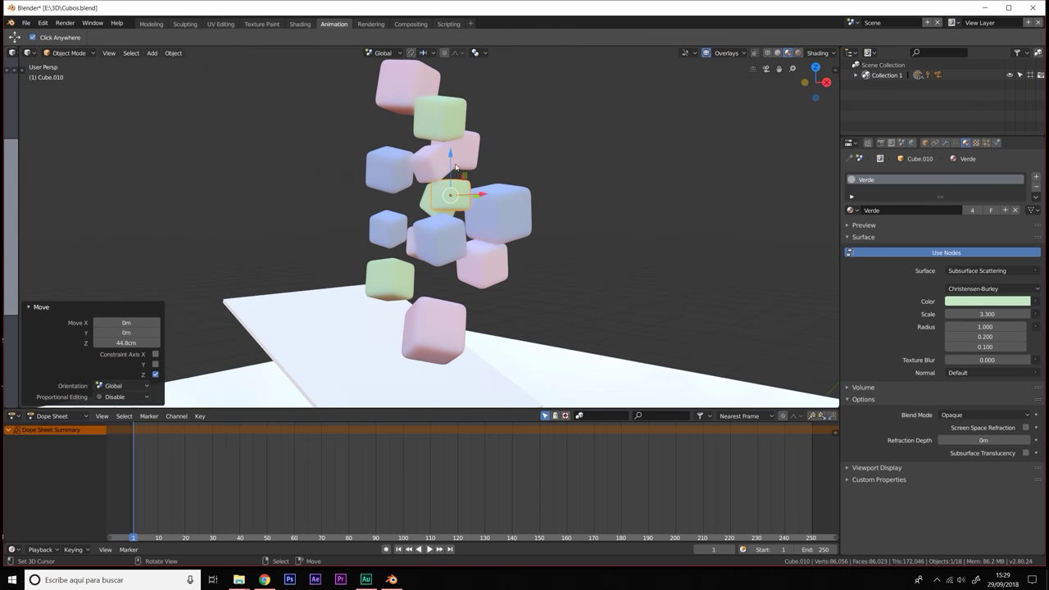
drag(456, 168, 457, 170)
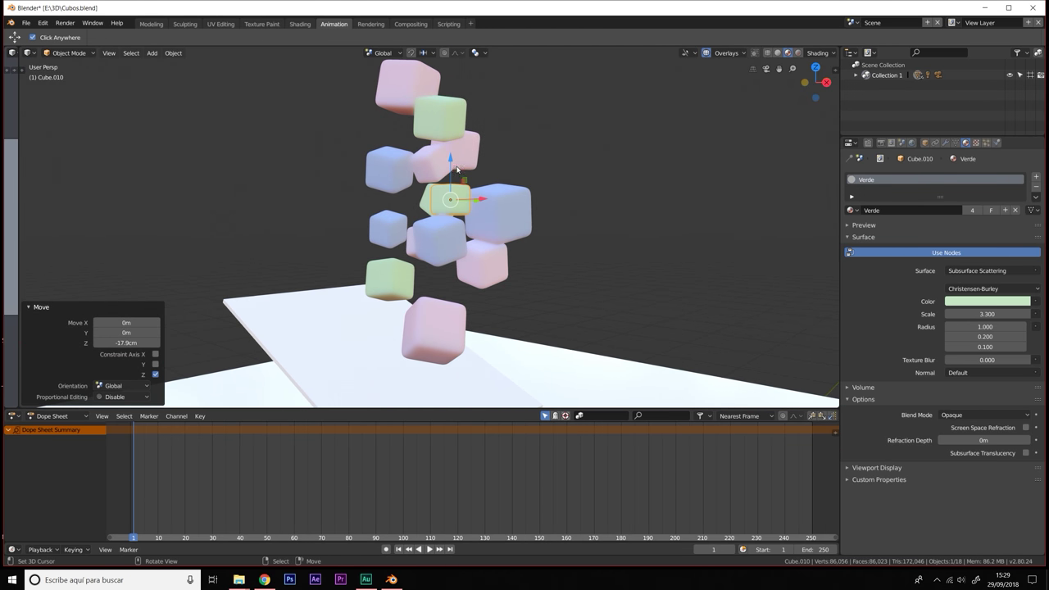
drag(443, 210, 441, 223)
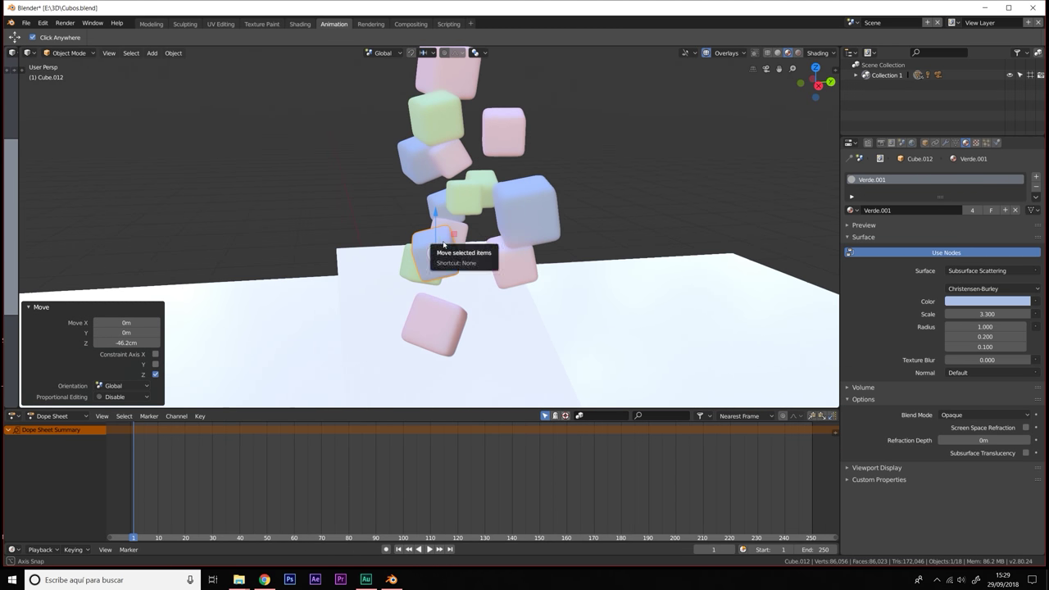
mouse_move(438, 233)
middle_down()
mouse_move(324, 229)
mouse_move(200, 245)
middle_up()
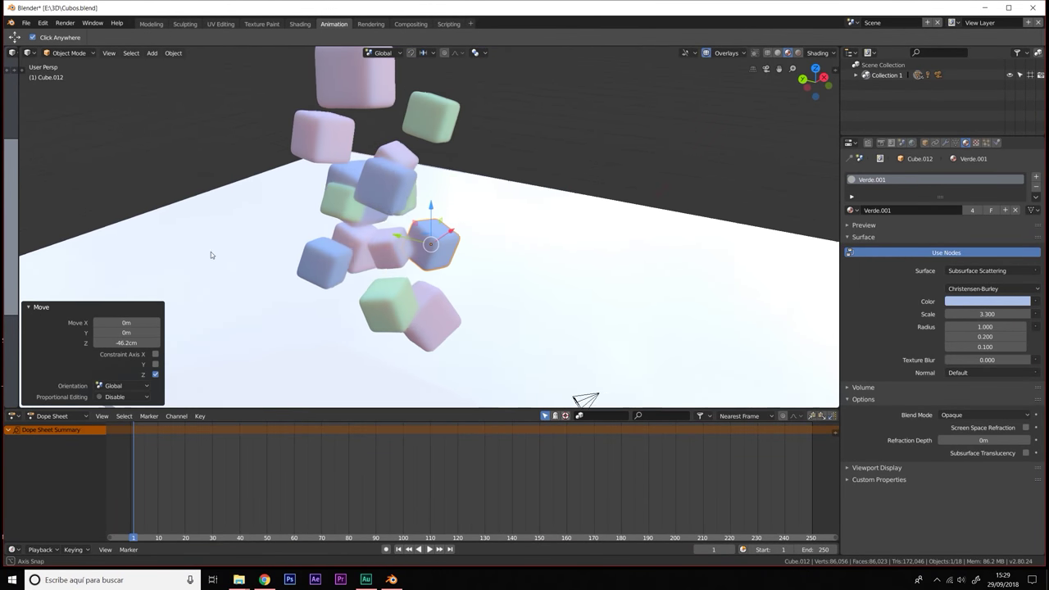
scroll(397, 247, up, 2)
scroll(393, 253, up, 2)
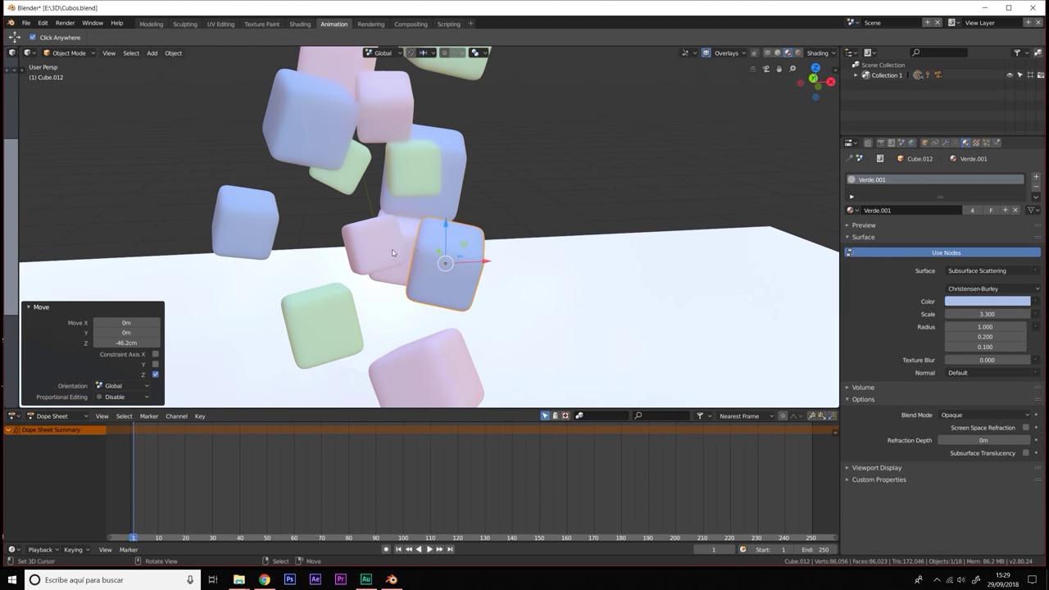
drag(412, 246, 386, 246)
mouse_move(543, 270)
middle_down()
mouse_move(428, 237)
mouse_move(395, 258)
mouse_move(507, 363)
middle_up()
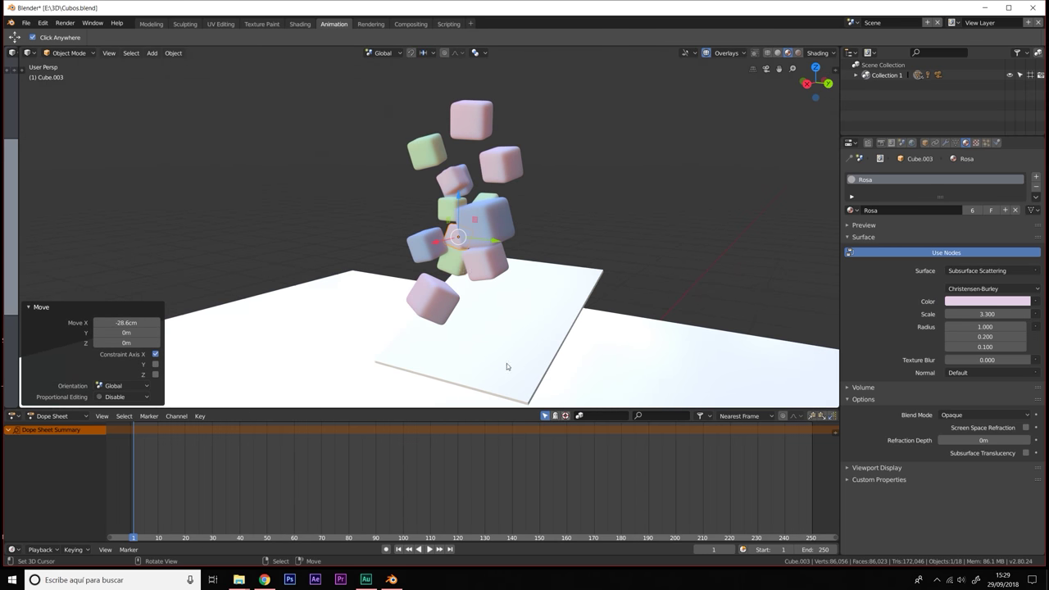
Step: Replay the falling-cube simulation from frame 1 in Solid shading, orbiting as the cubes drop
click(430, 550)
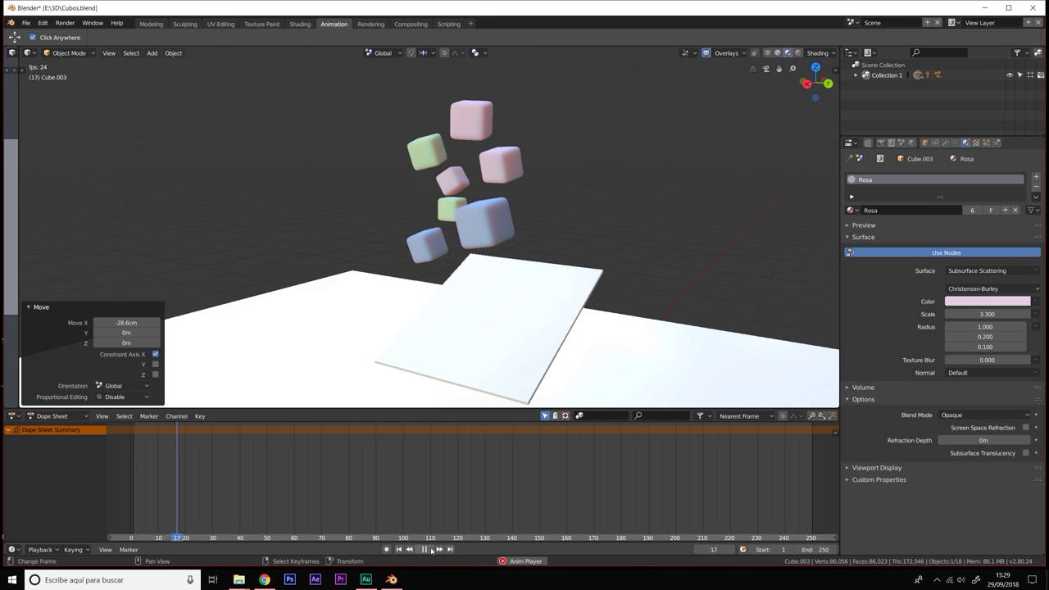
click(399, 550)
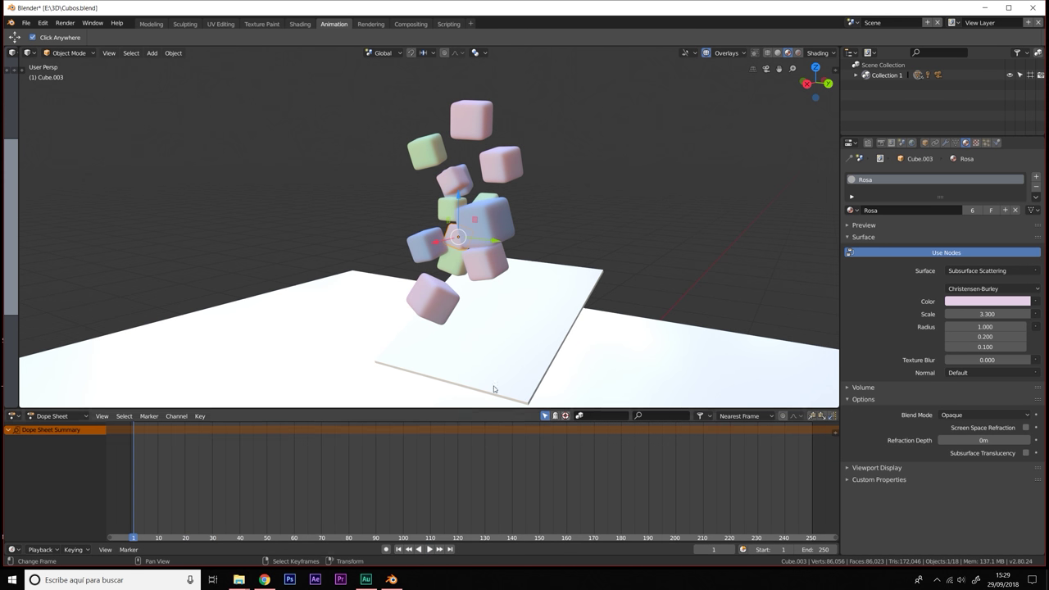
click(778, 52)
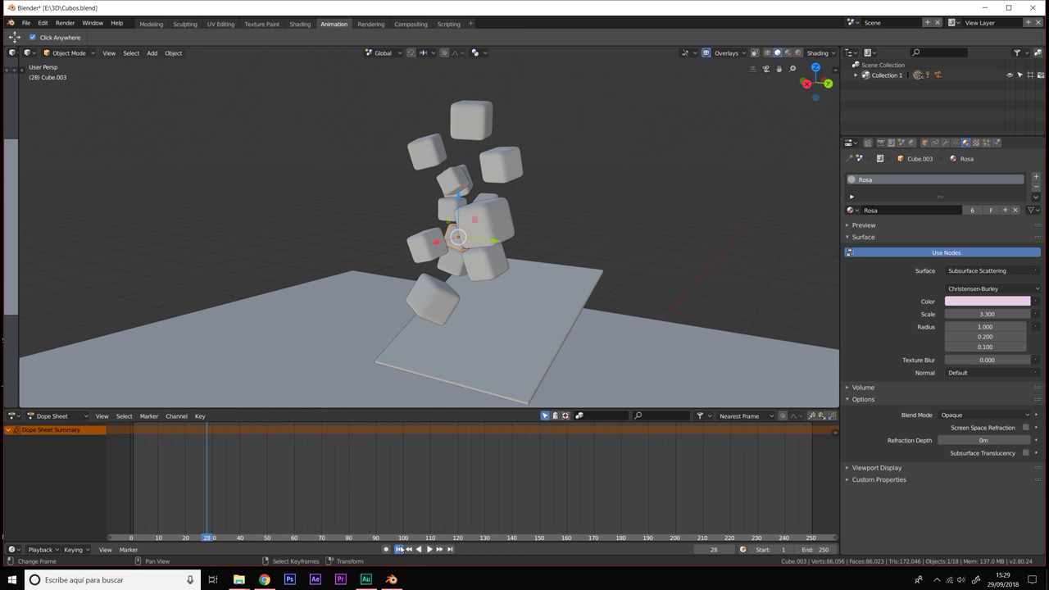
click(399, 550)
key(ctrl+z)
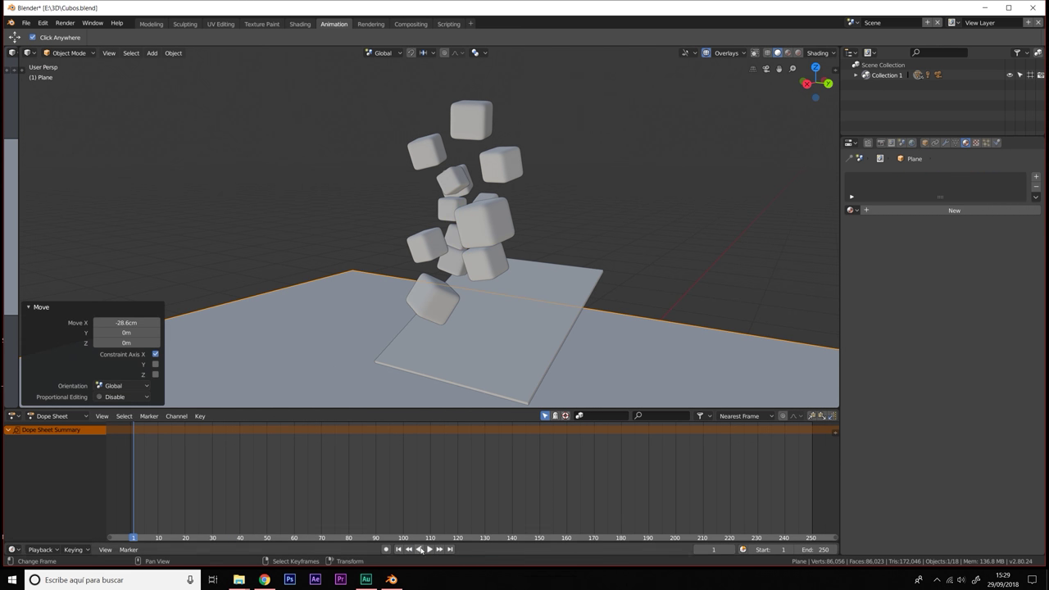
click(430, 550)
mouse_move(525, 360)
middle_down()
mouse_move(581, 379)
mouse_move(520, 395)
mouse_move(489, 342)
mouse_move(503, 310)
middle_up()
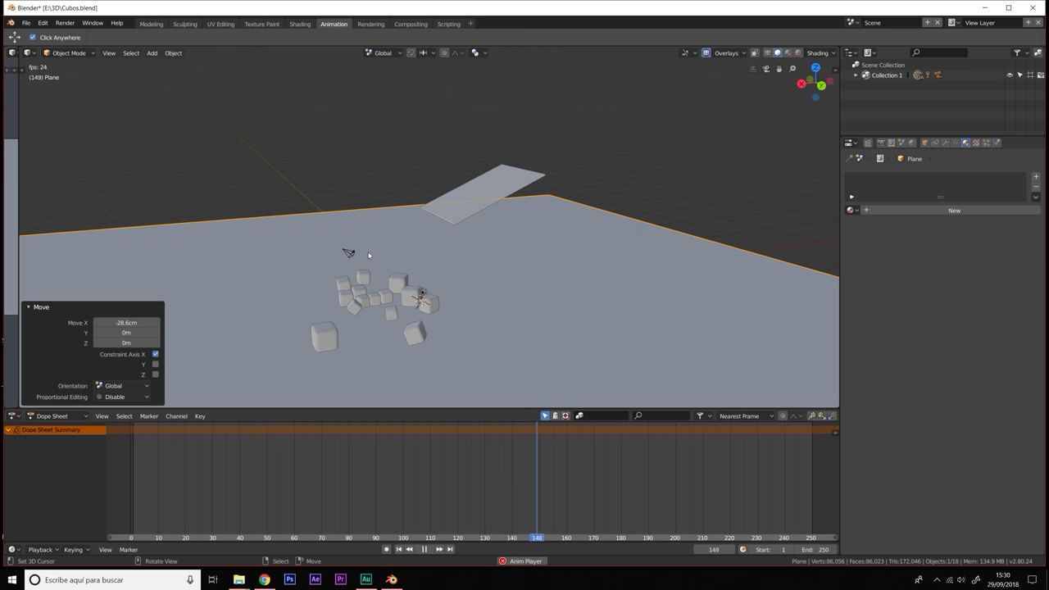
mouse_move(425, 388)
middle_down()
mouse_move(461, 332)
mouse_move(481, 342)
middle_up()
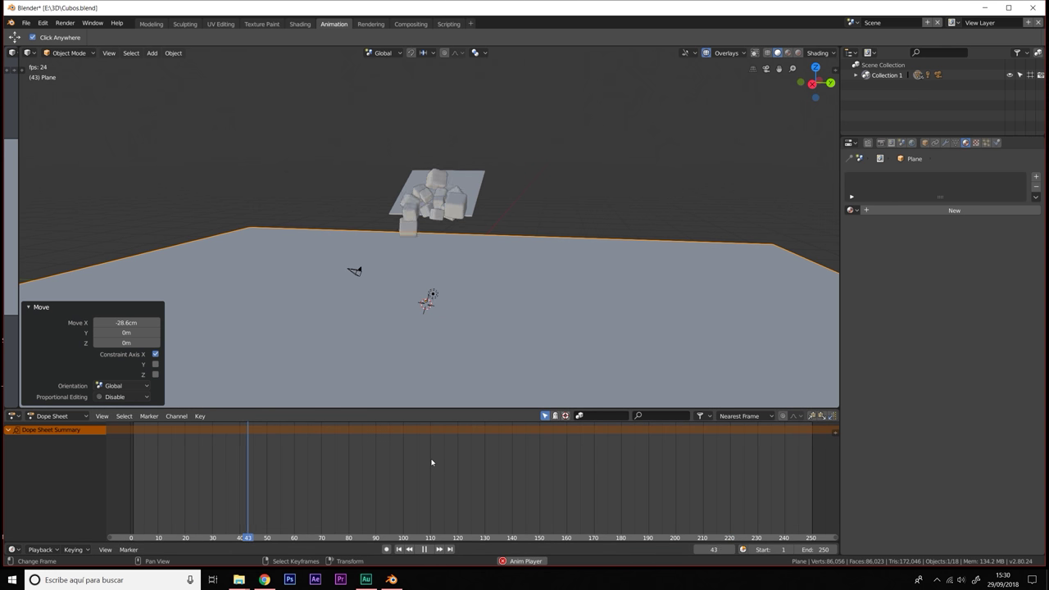
Step: Stop playback and switch the viewport to Rendered shading, zooming in on the cubes
key(space)
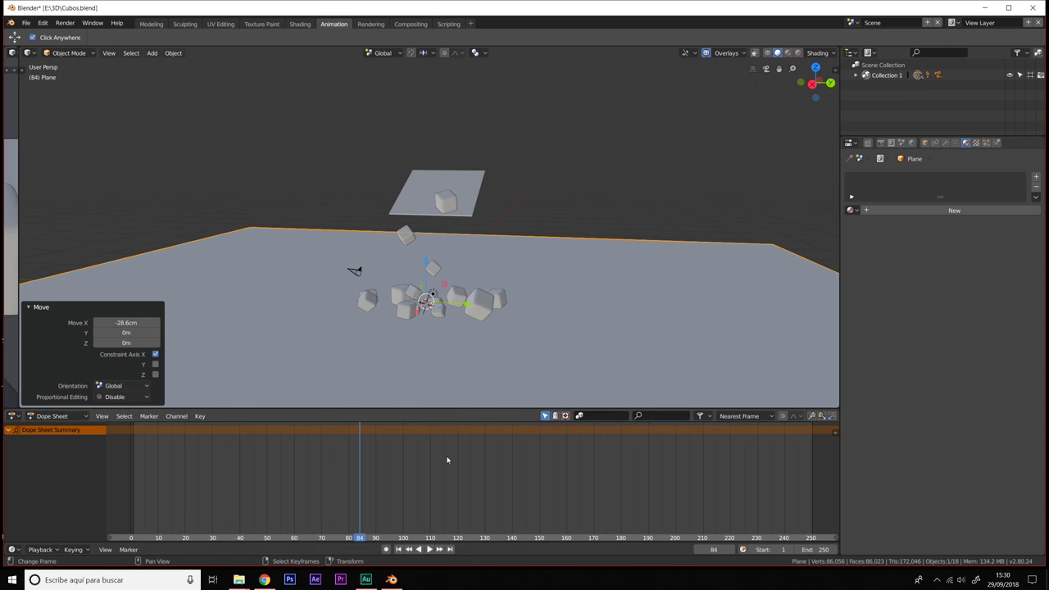
scroll(625, 152, up, 1)
scroll(626, 153, up, 1)
scroll(626, 152, up, 1)
scroll(626, 152, up, 1)
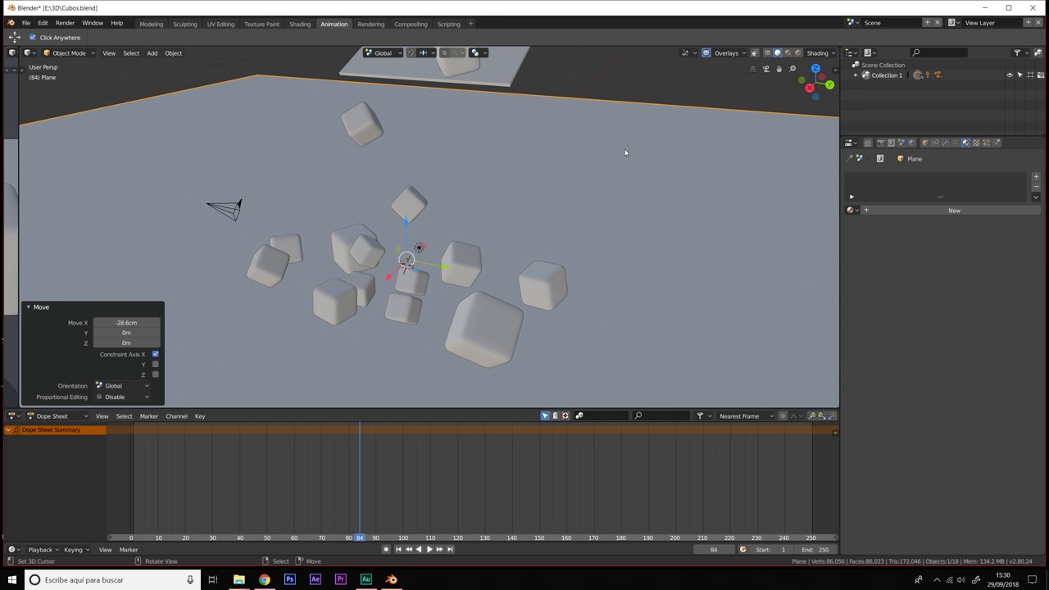
click(799, 53)
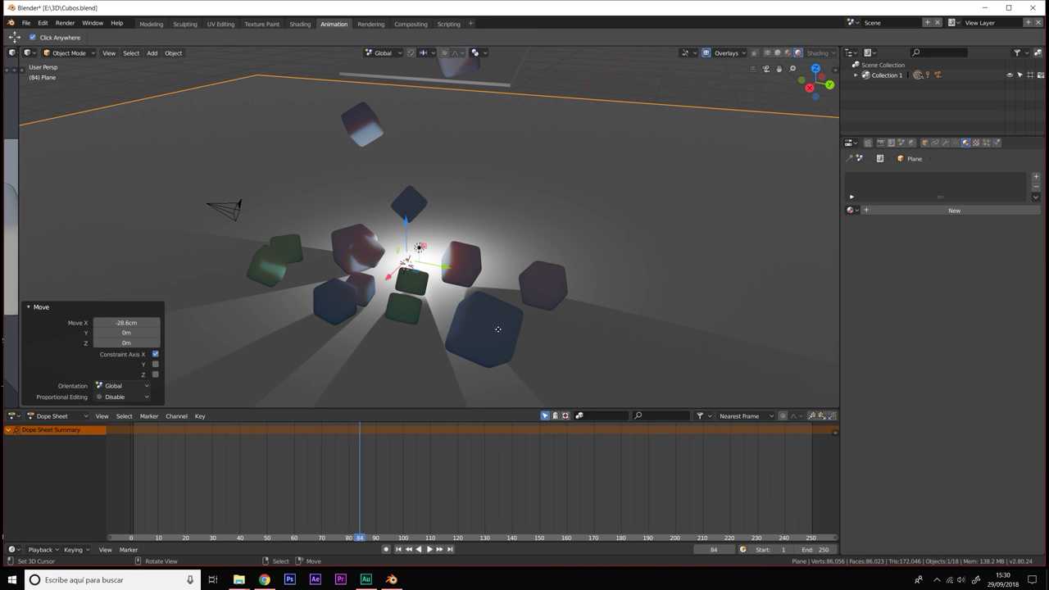
middle_drag(498, 329, 647, 306)
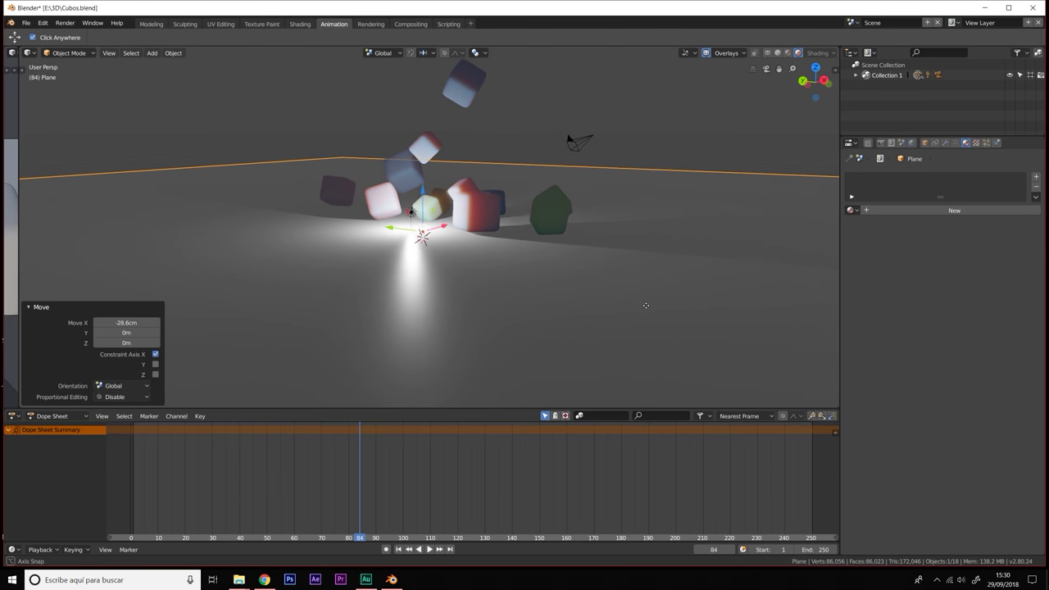
scroll(646, 306, up, 2)
scroll(574, 279, up, 2)
scroll(533, 328, up, 1)
scroll(468, 343, up, 2)
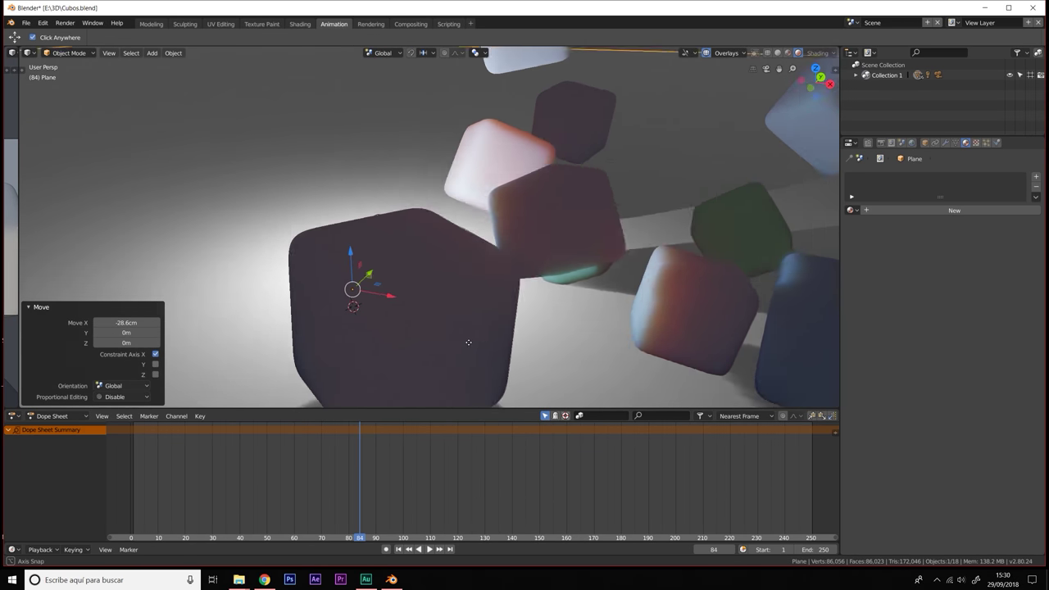
mouse_move(468, 343)
middle_down()
mouse_move(421, 335)
mouse_move(433, 304)
middle_up()
scroll(403, 375, down, 4)
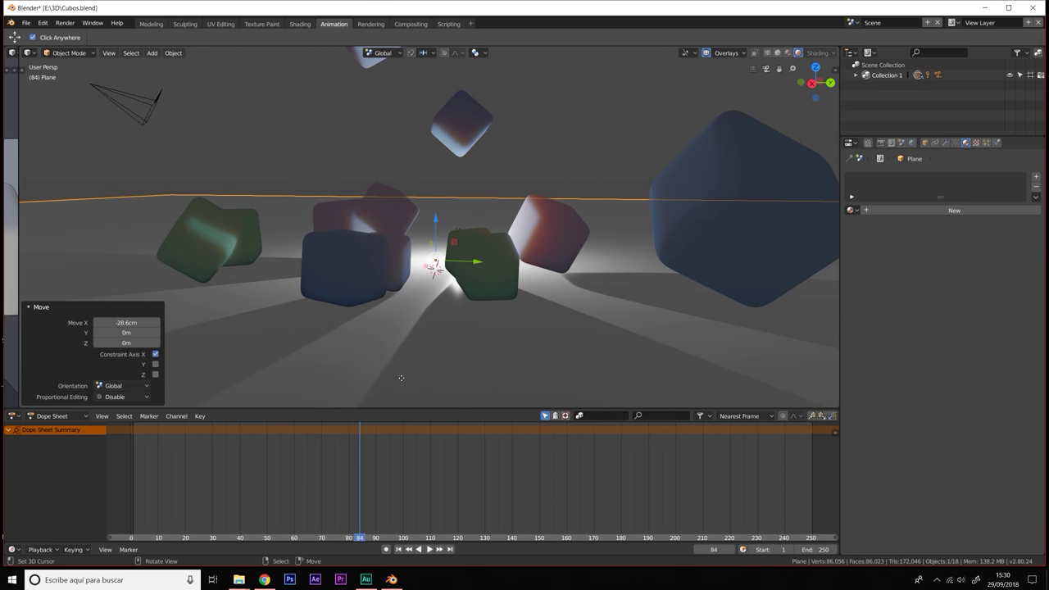
Step: Play the animation briefly in rendered view, then rewind to frame 1
click(430, 549)
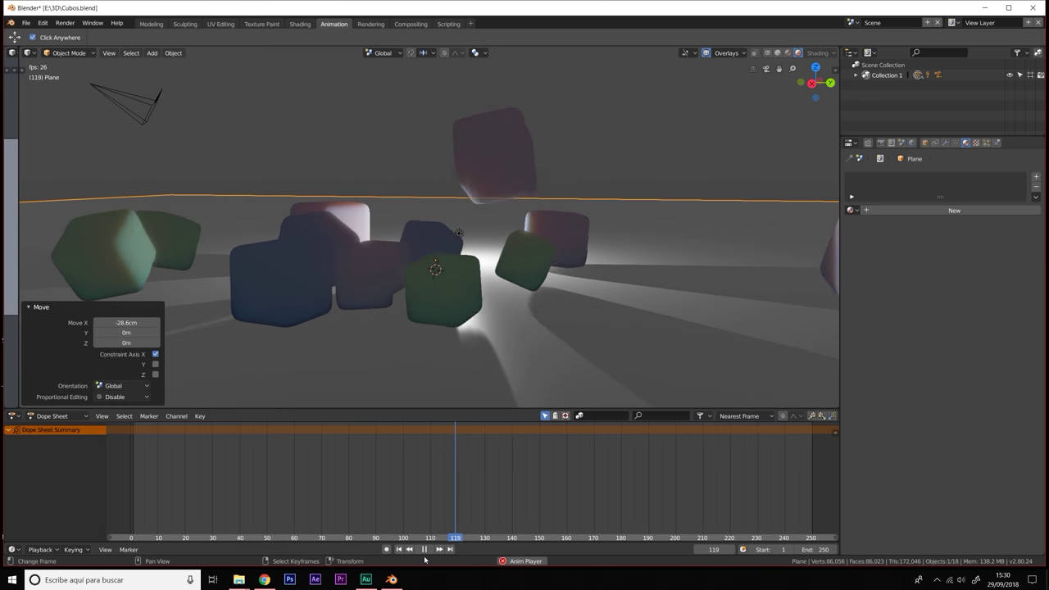
click(424, 550)
click(400, 549)
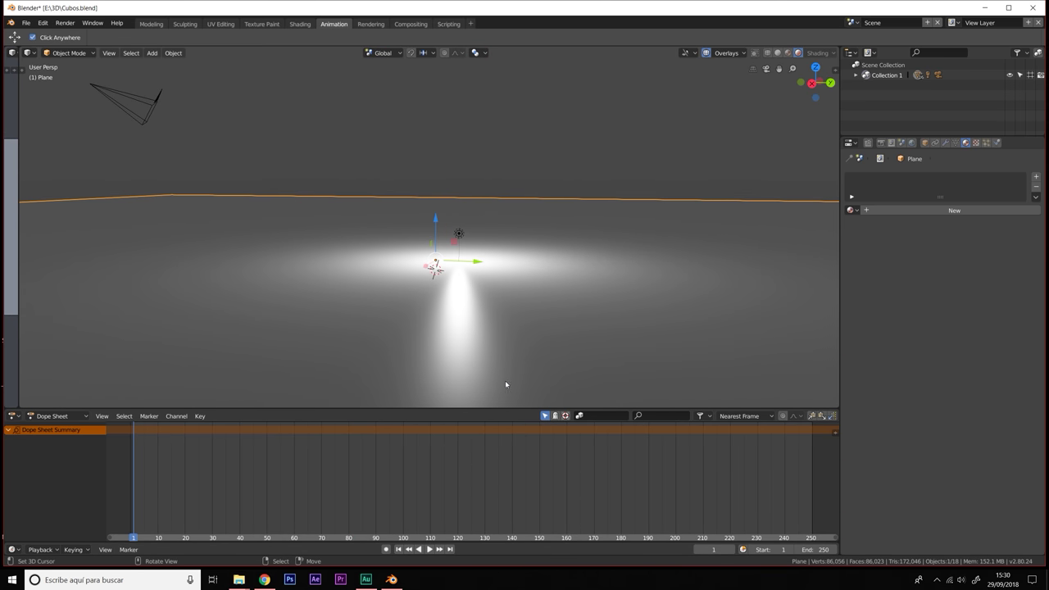
scroll(505, 380, down, 3)
mouse_move(505, 380)
middle_down()
mouse_move(493, 298)
mouse_move(479, 380)
middle_up()
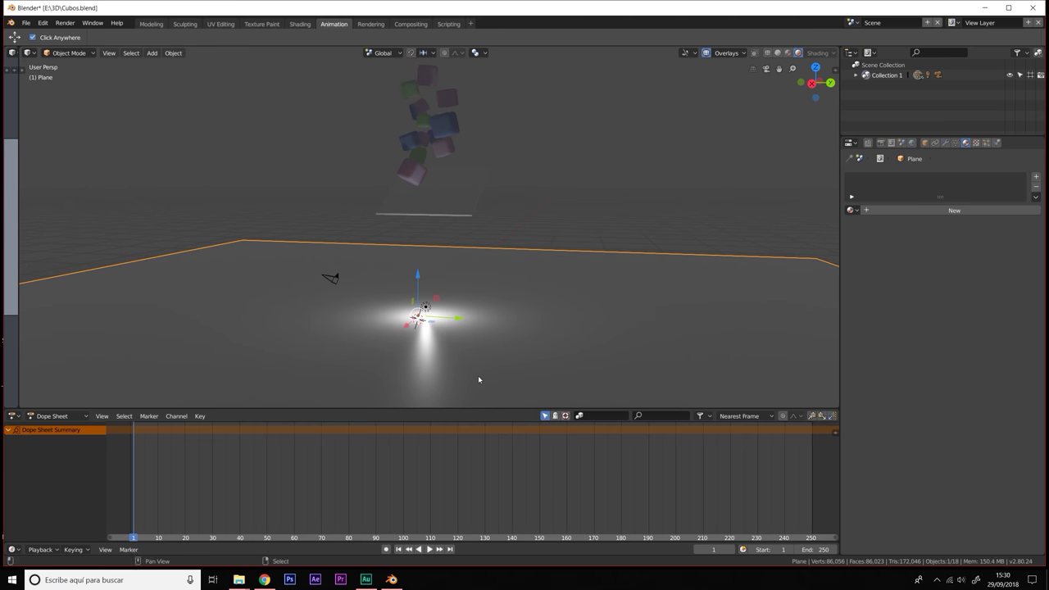
click(912, 144)
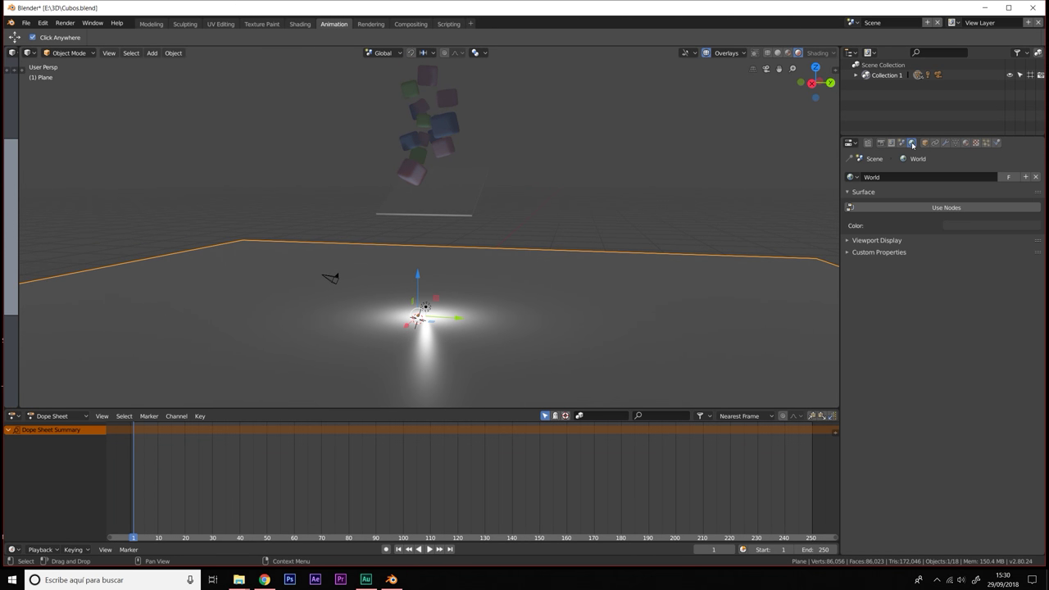
click(998, 229)
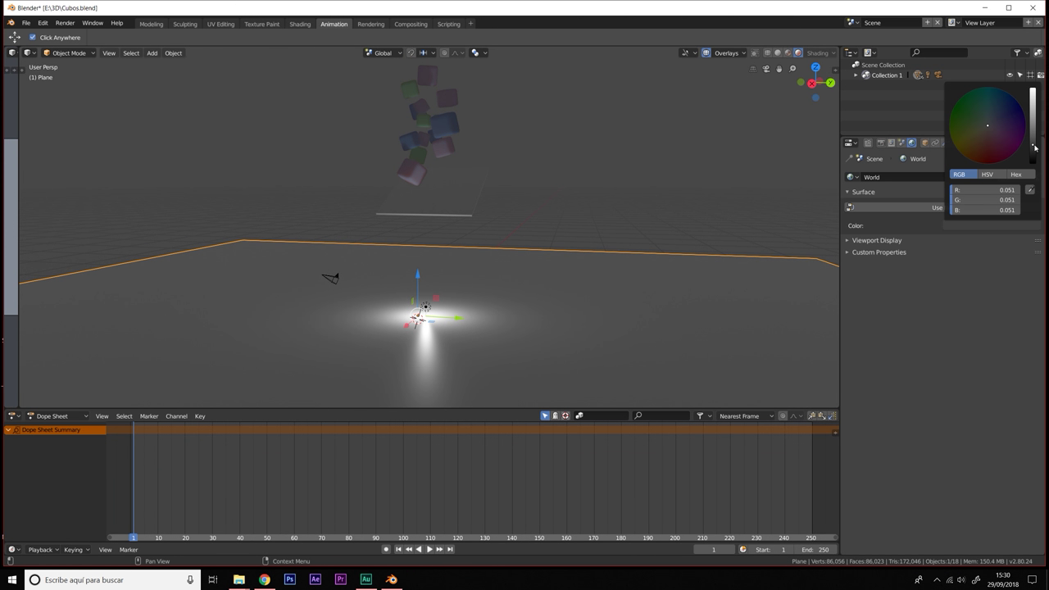
drag(1035, 147, 1033, 162)
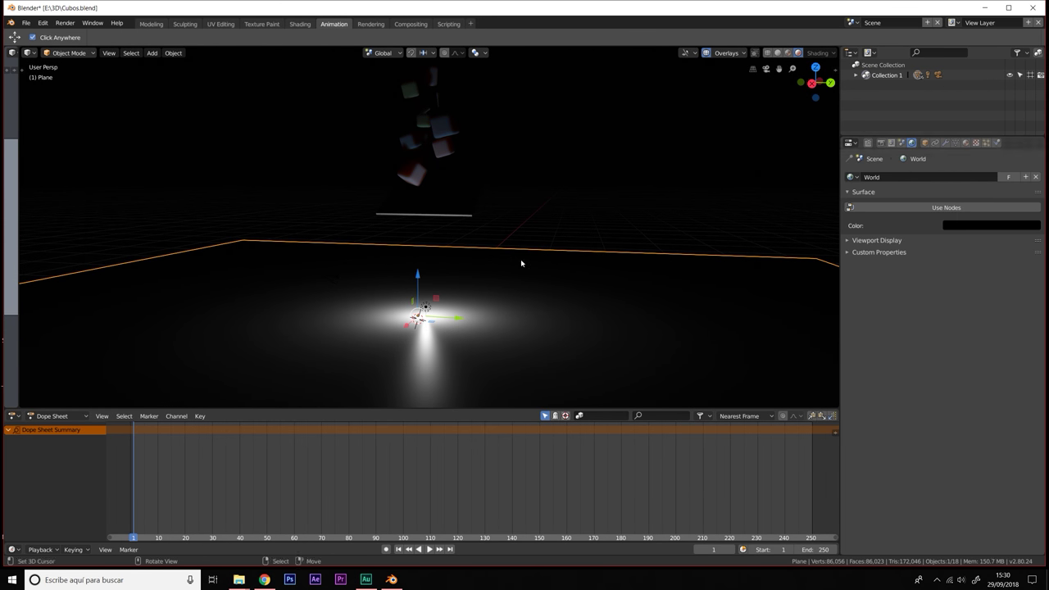
middle_drag(469, 243, 563, 225)
click(620, 344)
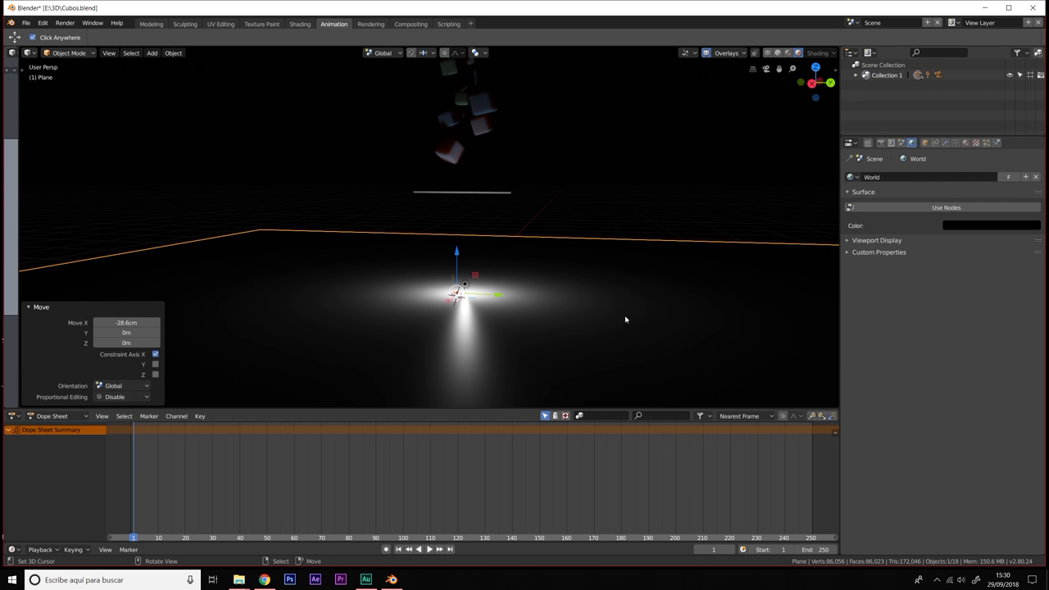
mouse_move(655, 266)
middle_down()
mouse_move(637, 291)
mouse_move(555, 300)
middle_up()
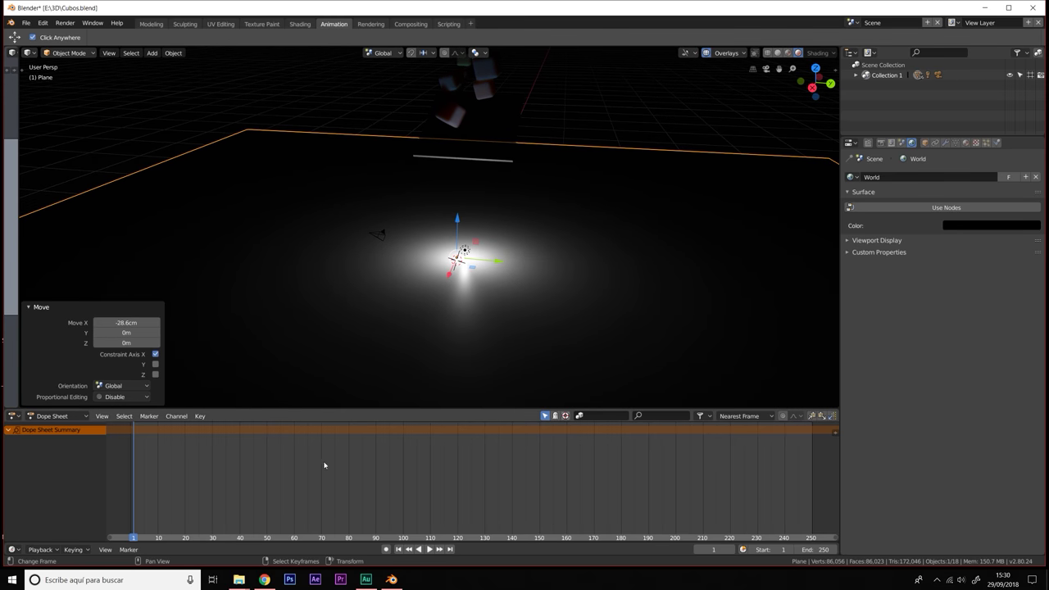
Step: Play the animation, then move the spot lamp −3.02 m along X
click(351, 479)
key(space)
key(space)
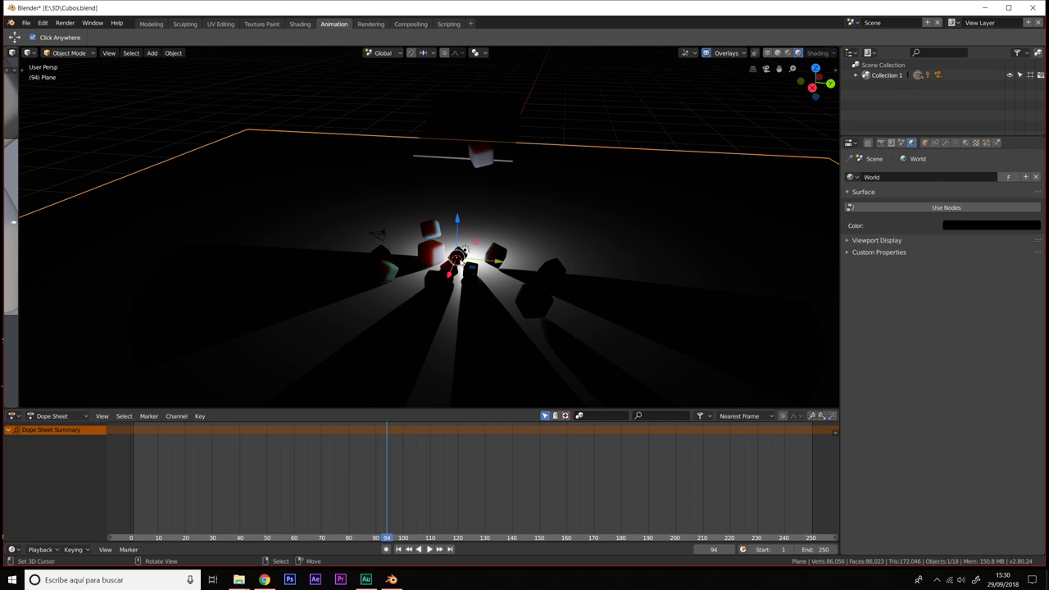
middle_drag(410, 328, 442, 283)
click(460, 272)
key(g)
key(x)
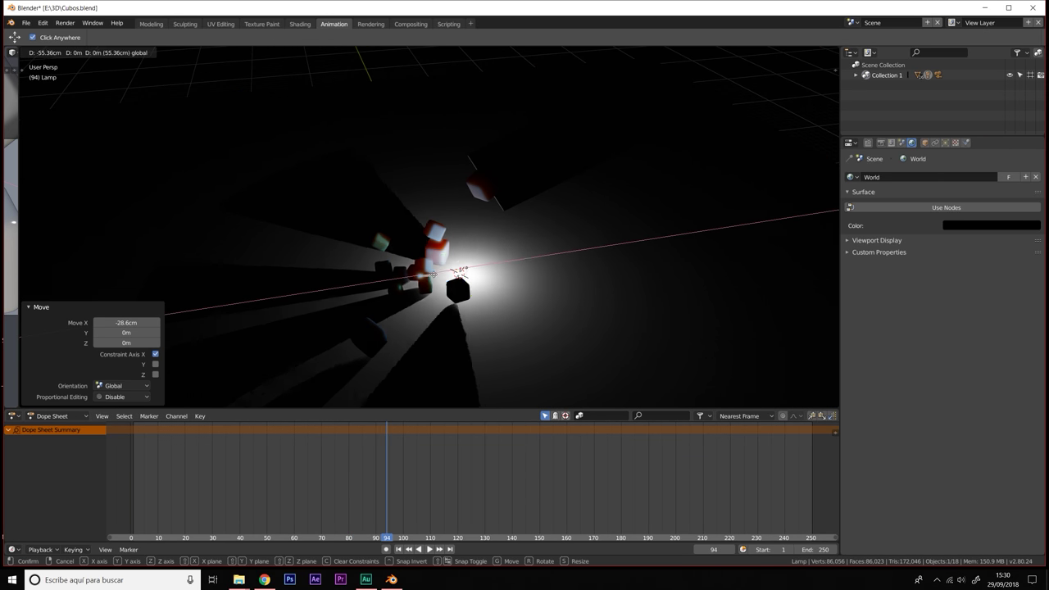
click(456, 271)
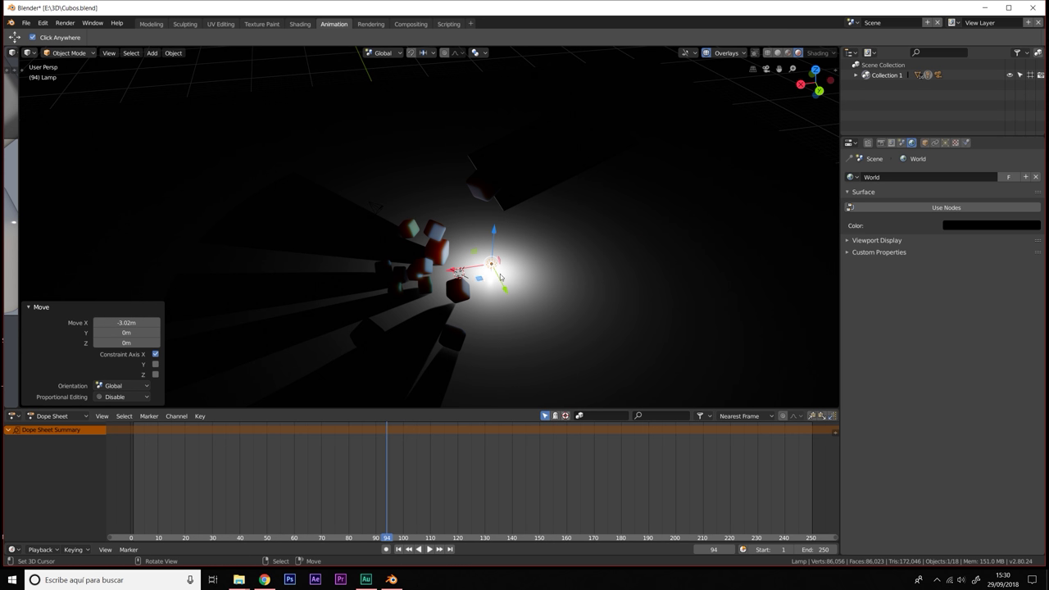
Step: Raise the lamp 44.6 cm on Z and open the floor Plane's material settings
scroll(489, 286, up, 4)
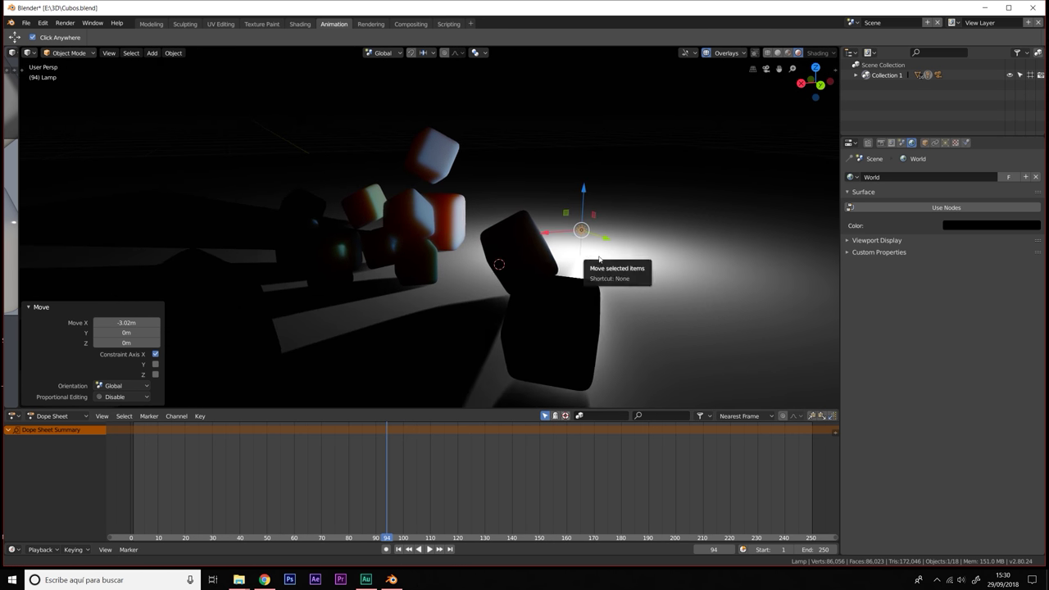
mouse_move(616, 339)
middle_down()
mouse_move(552, 270)
mouse_move(448, 258)
mouse_move(523, 291)
middle_up()
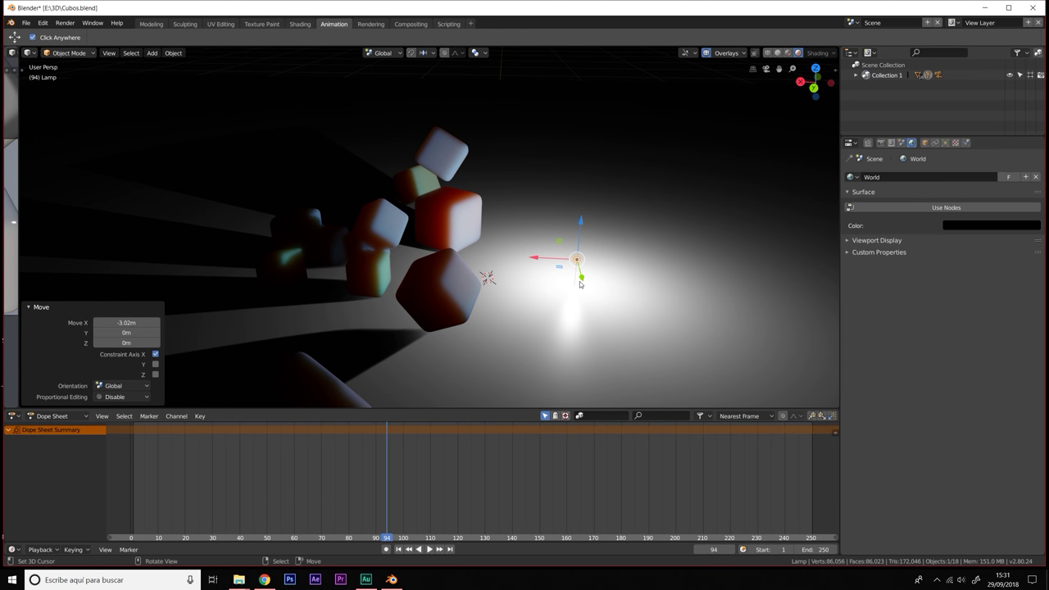
drag(578, 221, 719, 230)
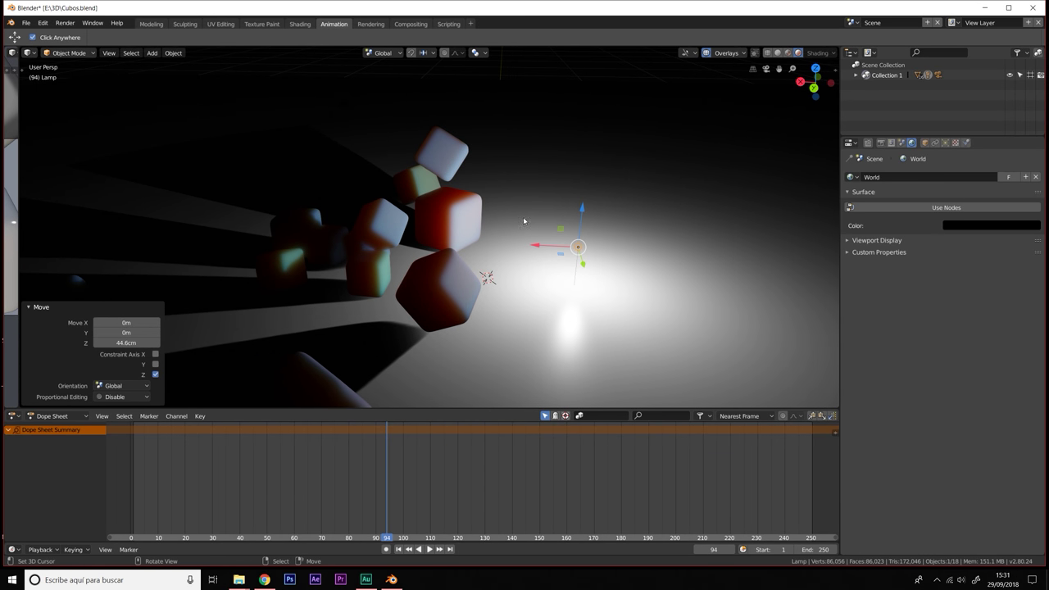
mouse_move(444, 216)
middle_down()
mouse_move(497, 240)
mouse_move(301, 195)
middle_up()
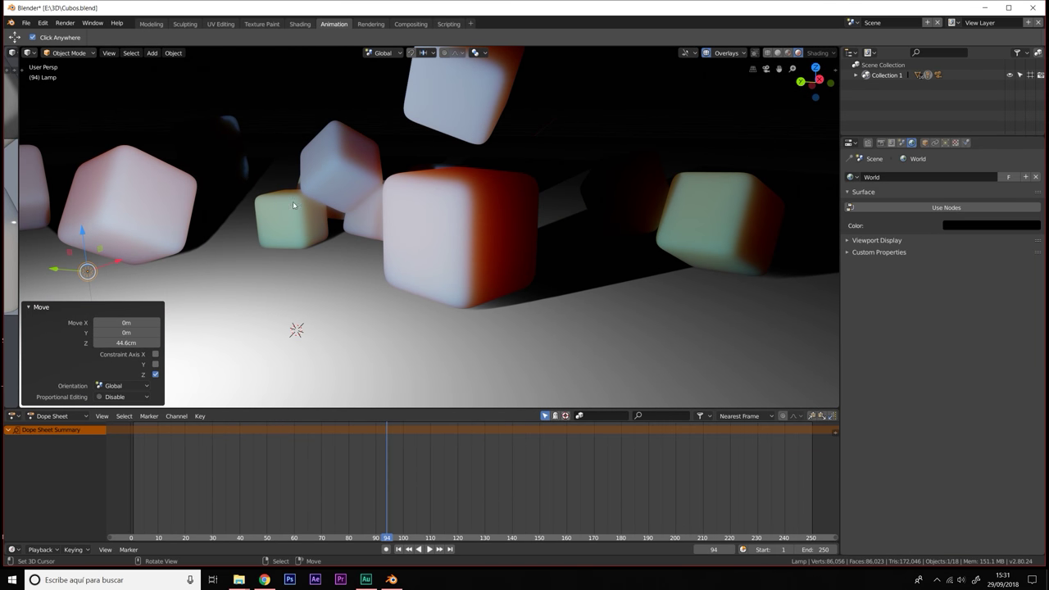
mouse_move(469, 178)
middle_down()
mouse_move(466, 239)
mouse_move(492, 229)
middle_up()
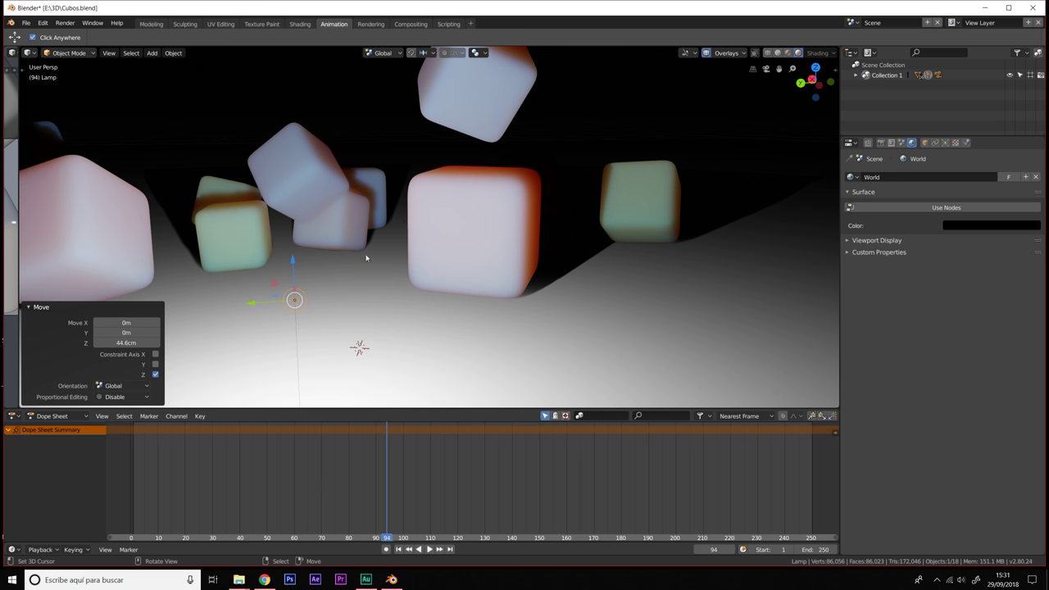
scroll(439, 264, down, 4)
middle_drag(443, 284, 617, 305)
middle_drag(571, 286, 576, 266)
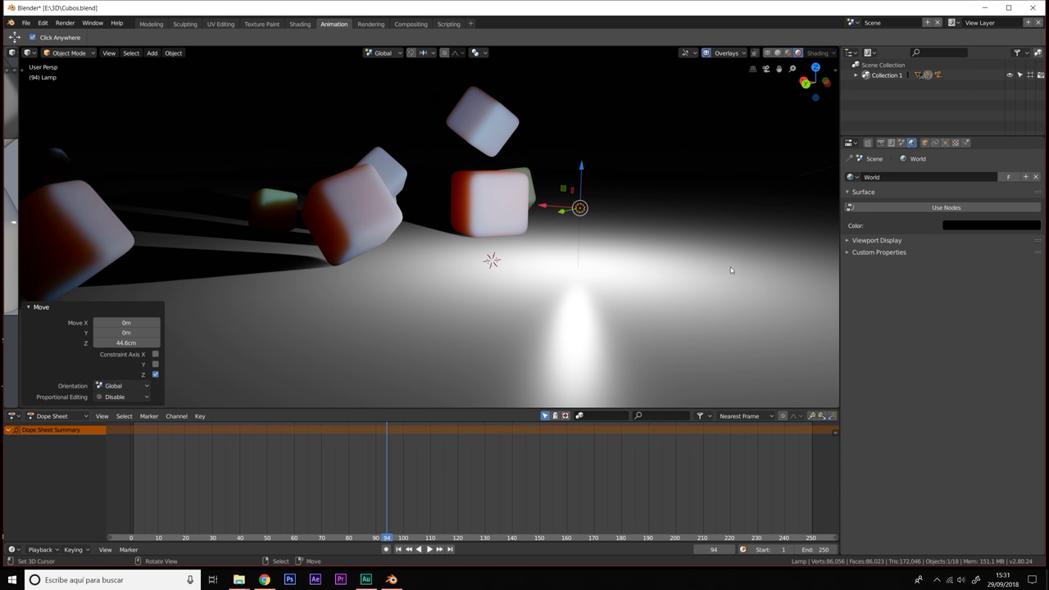
right_click(736, 255)
click(967, 144)
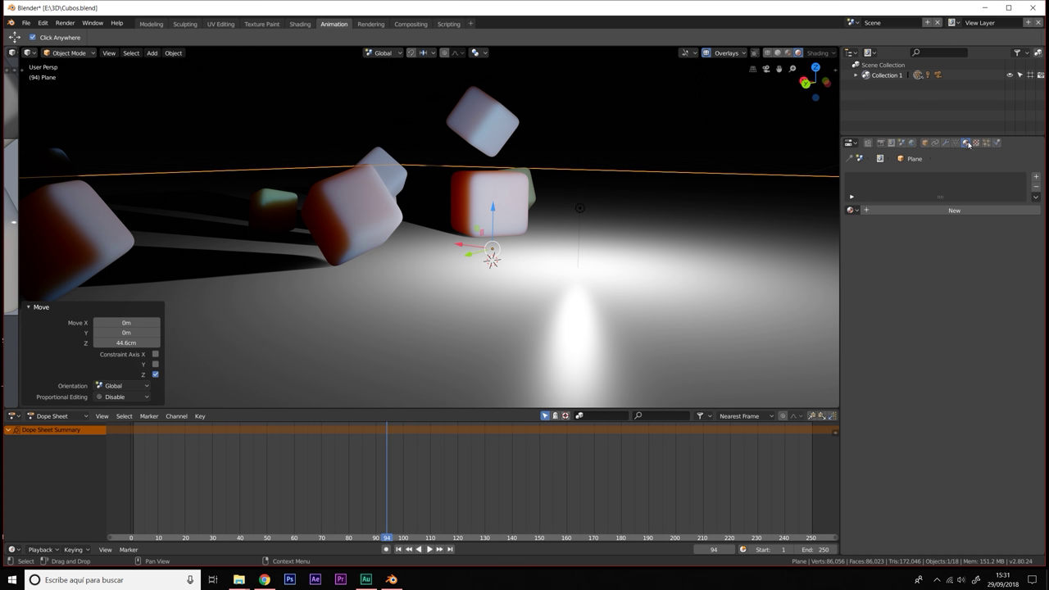
Step: Give the floor plane Material.001 with roughness 0.943 and a black base colour, then save the file
click(952, 211)
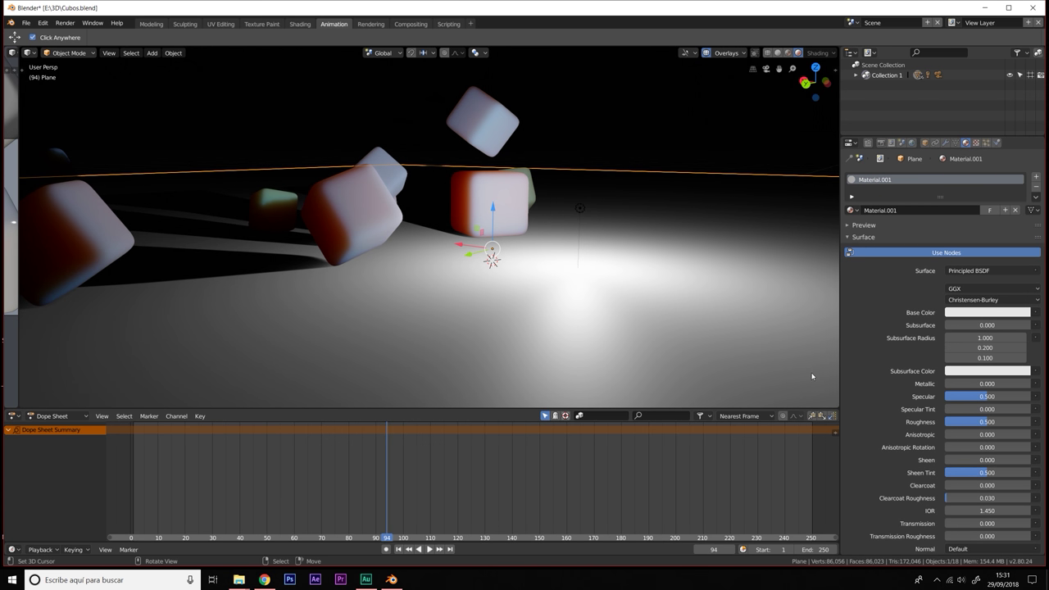
middle_drag(813, 377, 809, 379)
drag(988, 423, 1019, 422)
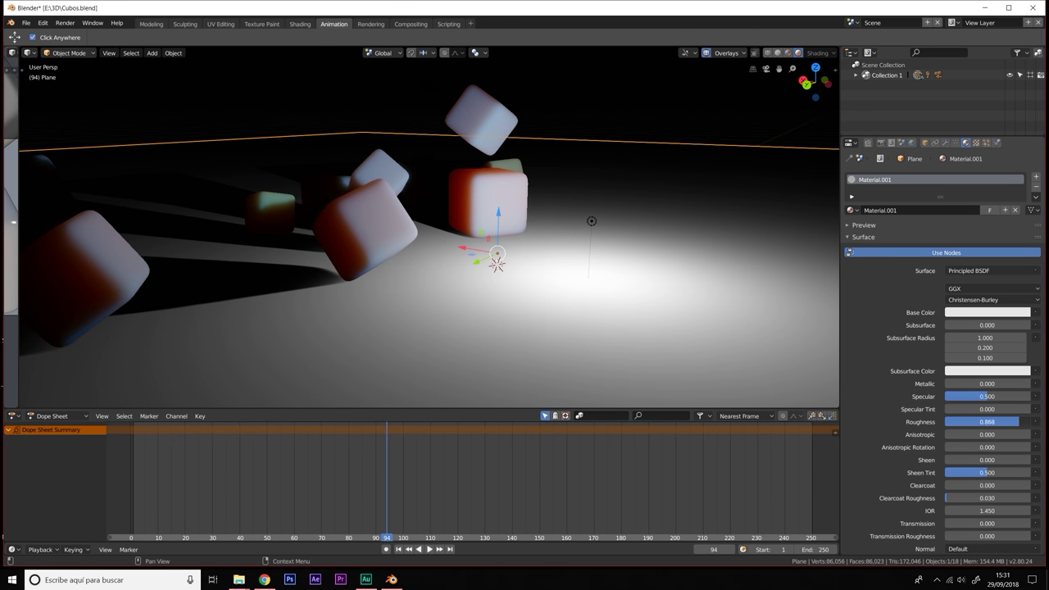
middle_drag(721, 352, 699, 348)
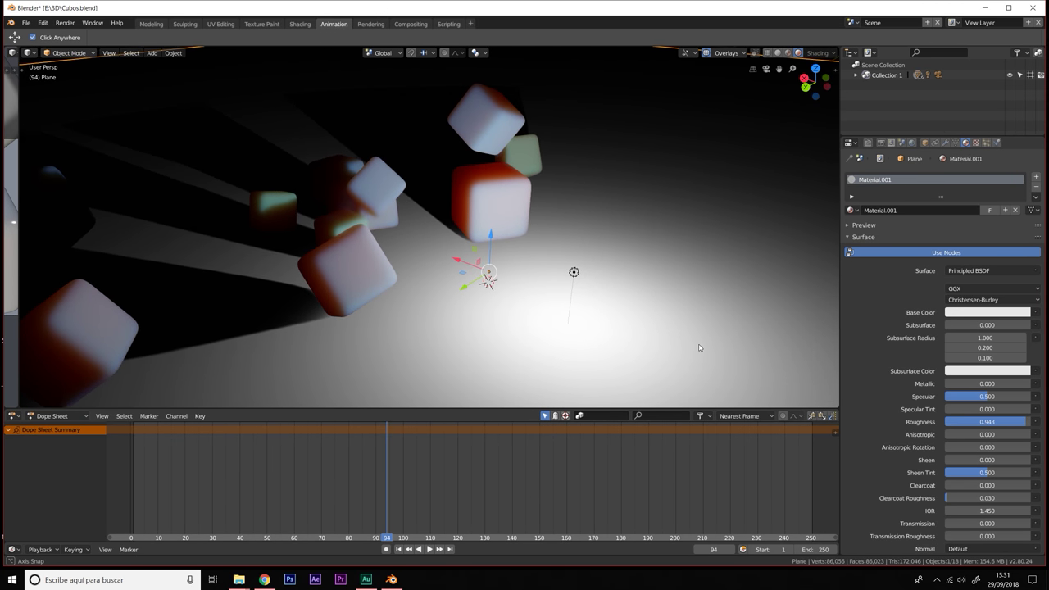
click(982, 312)
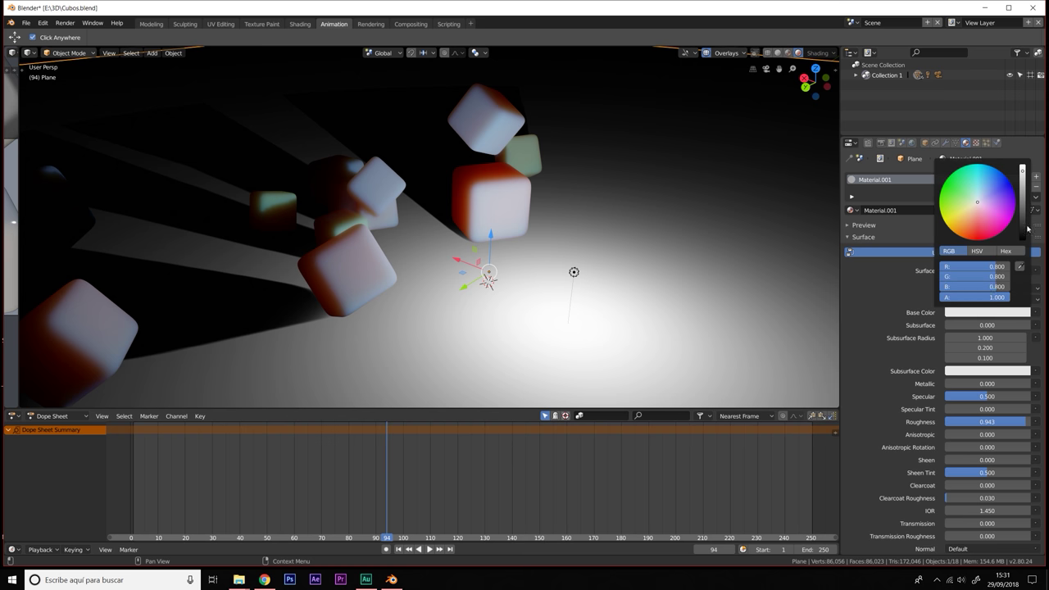
drag(1027, 230, 1025, 246)
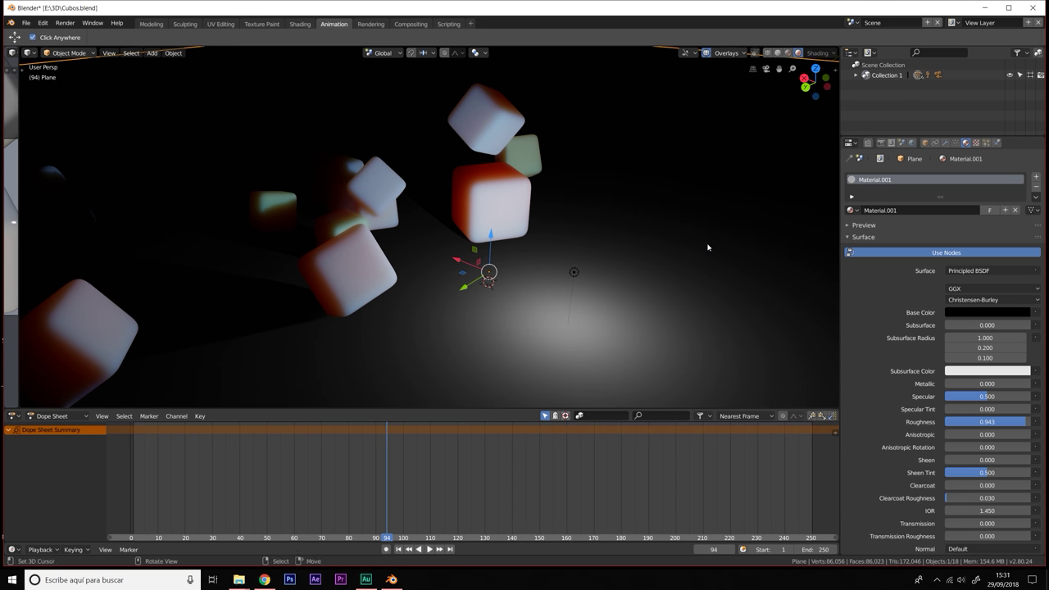
mouse_move(708, 247)
middle_down()
mouse_move(691, 227)
mouse_move(790, 243)
mouse_move(664, 237)
mouse_move(689, 242)
middle_up()
mouse_move(653, 297)
middle_down()
mouse_move(723, 272)
mouse_move(659, 300)
mouse_move(588, 263)
middle_up()
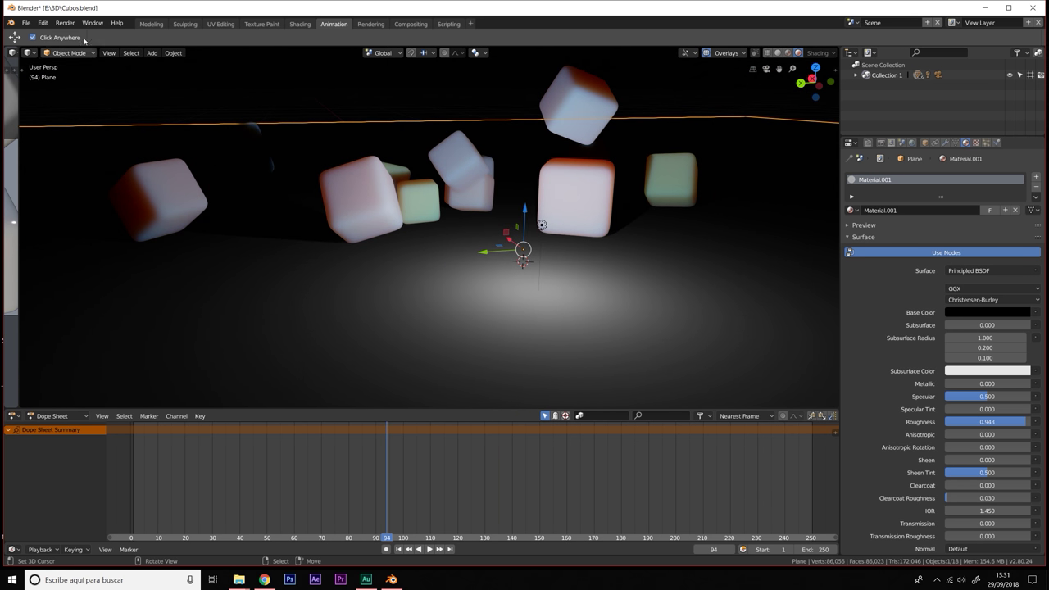
click(24, 25)
click(49, 101)
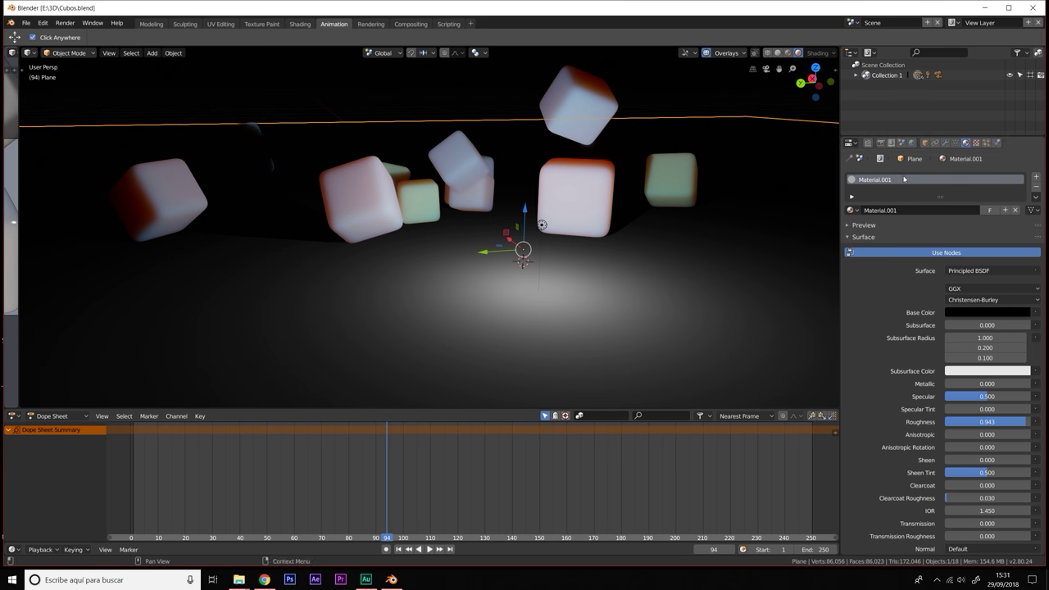
Step: Select Cube.008, switch on Bloom in the Eevee render settings, and return to frame 75
click(558, 95)
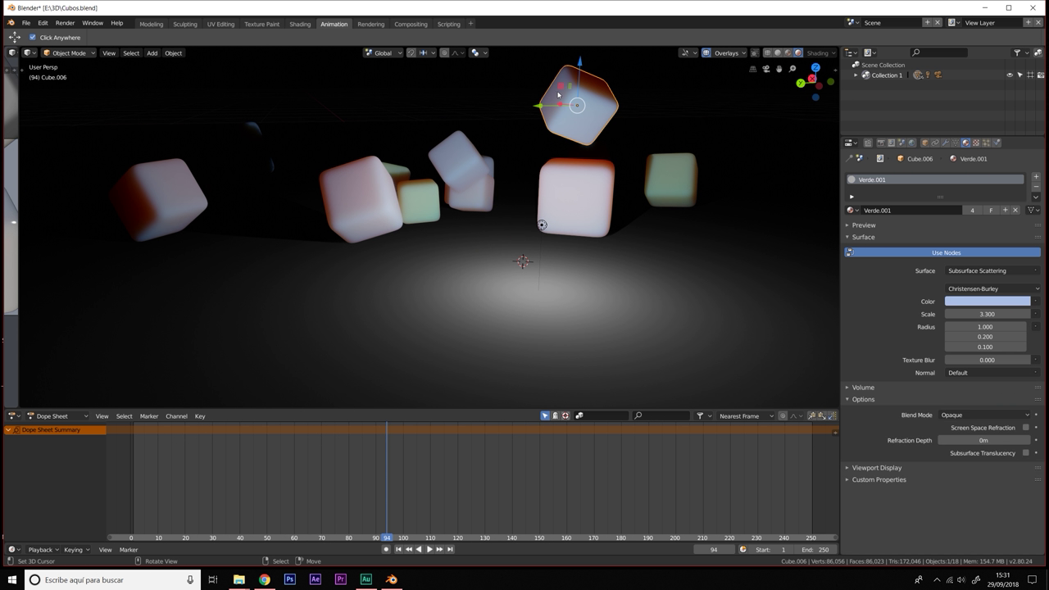
click(182, 194)
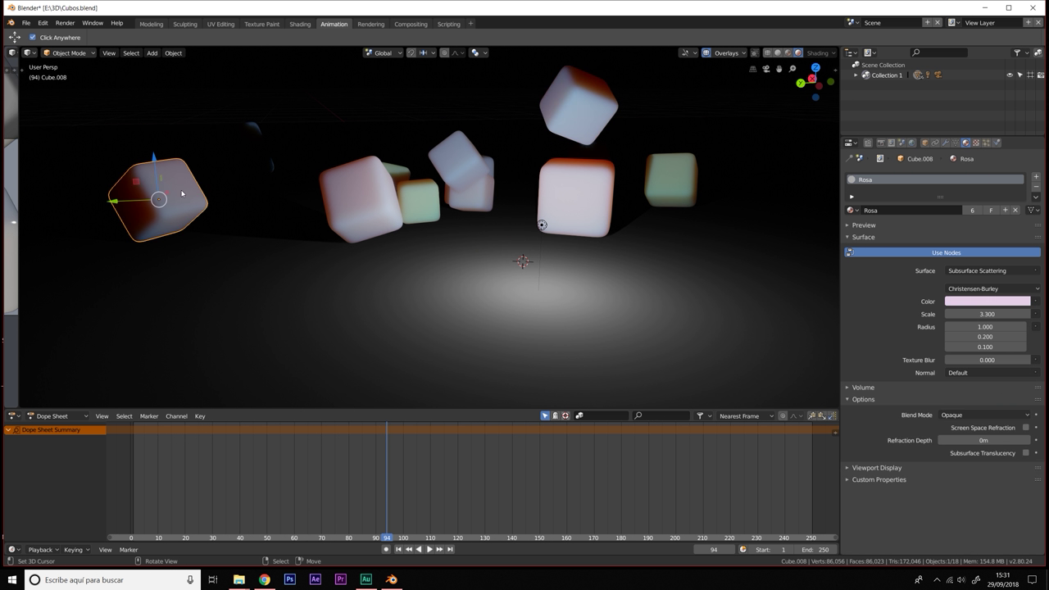
click(883, 143)
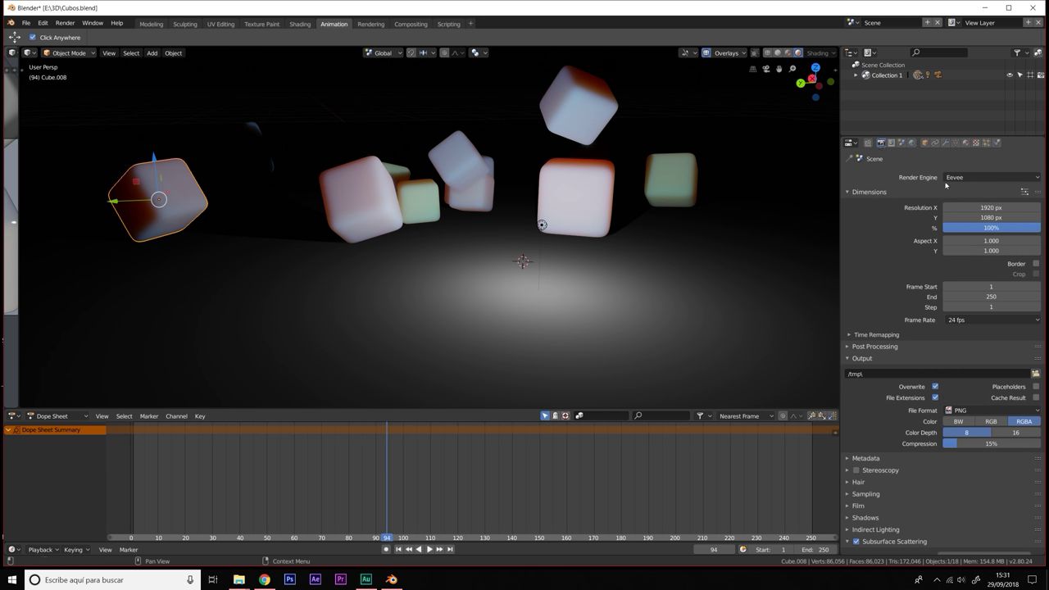
scroll(943, 344, down, 3)
scroll(951, 344, down, 2)
scroll(921, 383, down, 2)
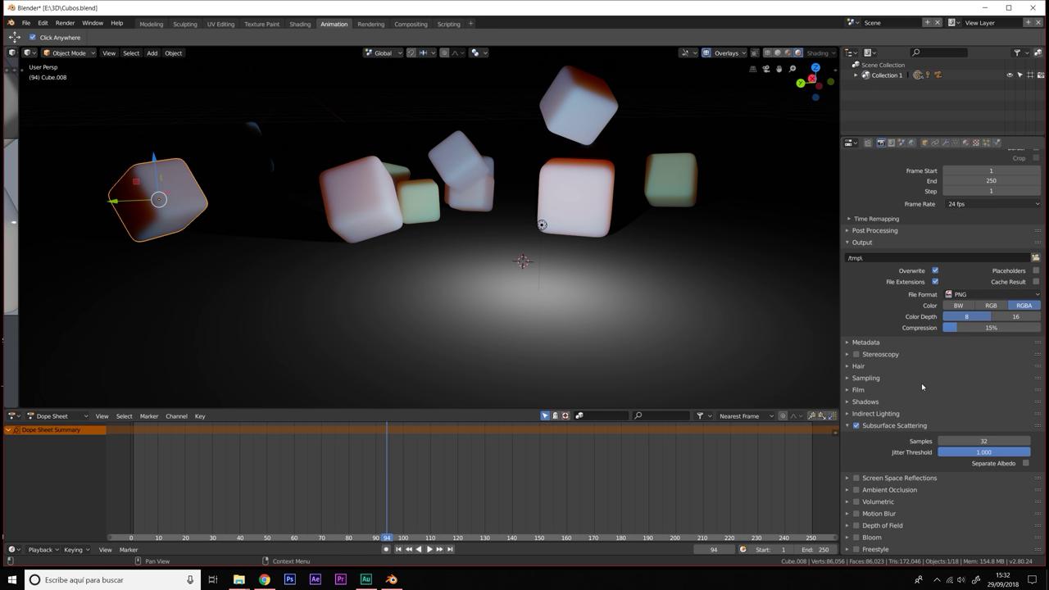
click(857, 538)
mouse_move(587, 307)
middle_down()
mouse_move(590, 291)
mouse_move(553, 290)
mouse_move(575, 289)
middle_up()
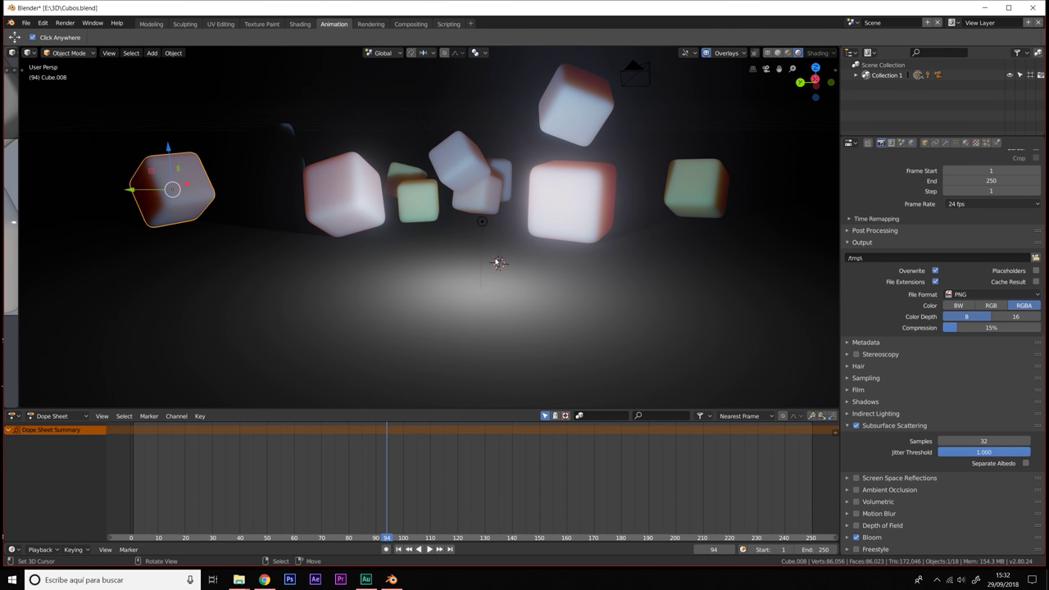
drag(354, 457, 341, 461)
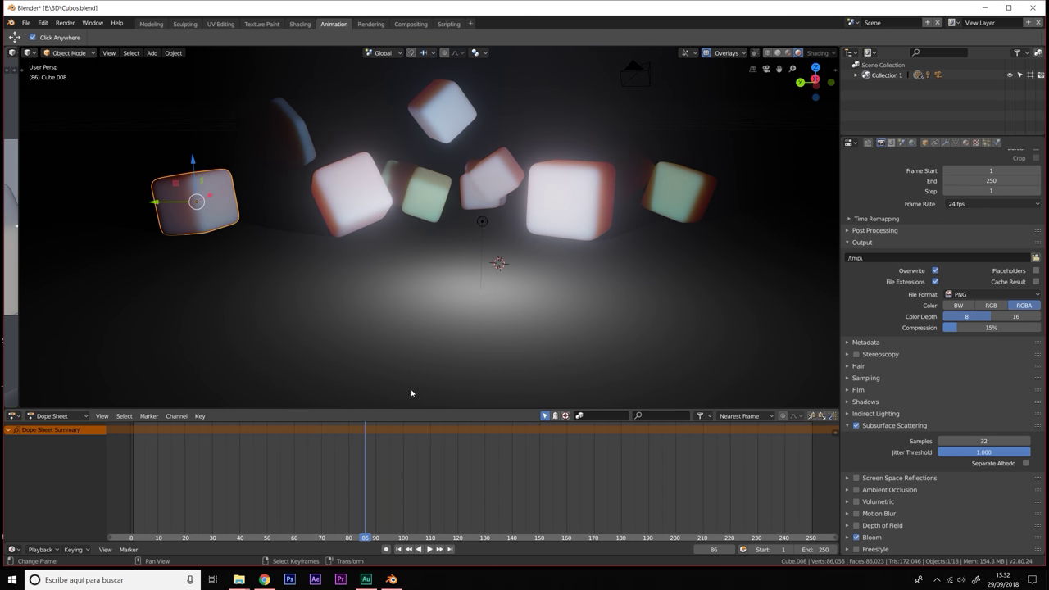
Step: Move the spot lamp 2.88 m along X and 51.3 cm along Y, then lift it 1.83 cm
drag(340, 462, 365, 459)
click(483, 222)
middle_drag(511, 284, 544, 281)
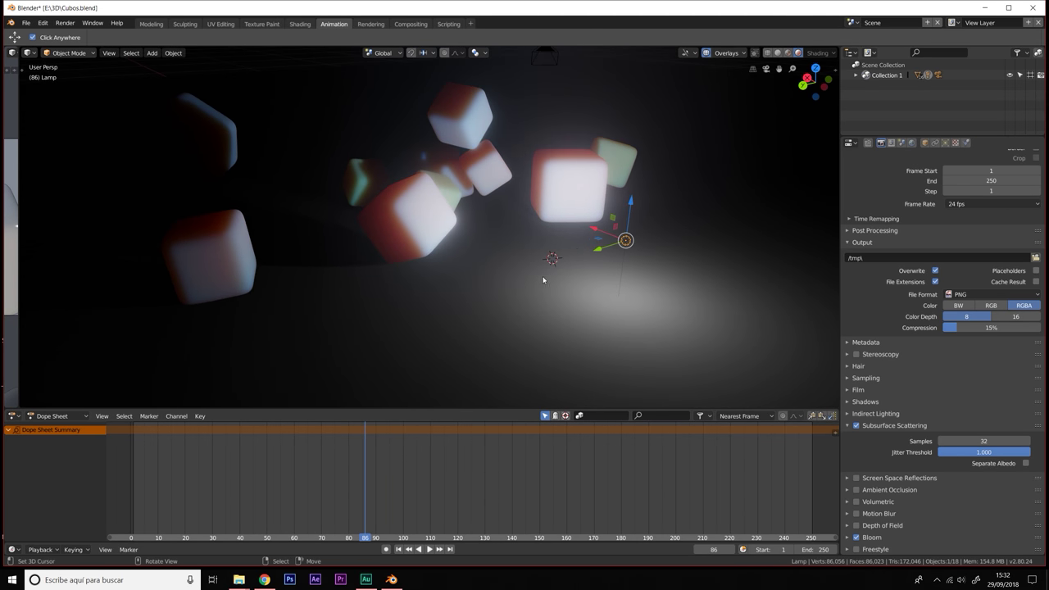
key(g)
key(shift+z)
click(528, 215)
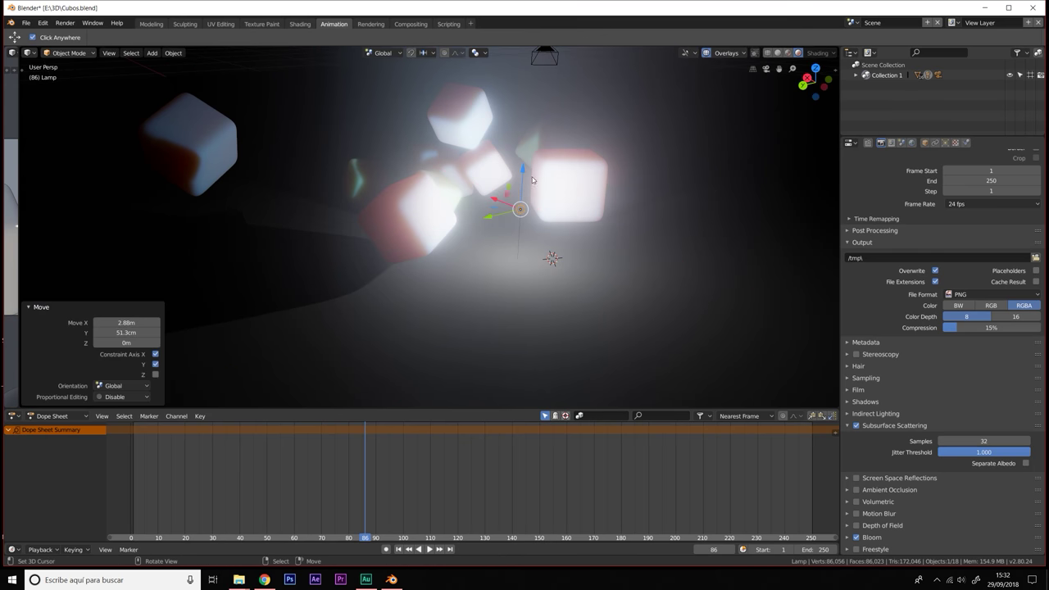
key(g)
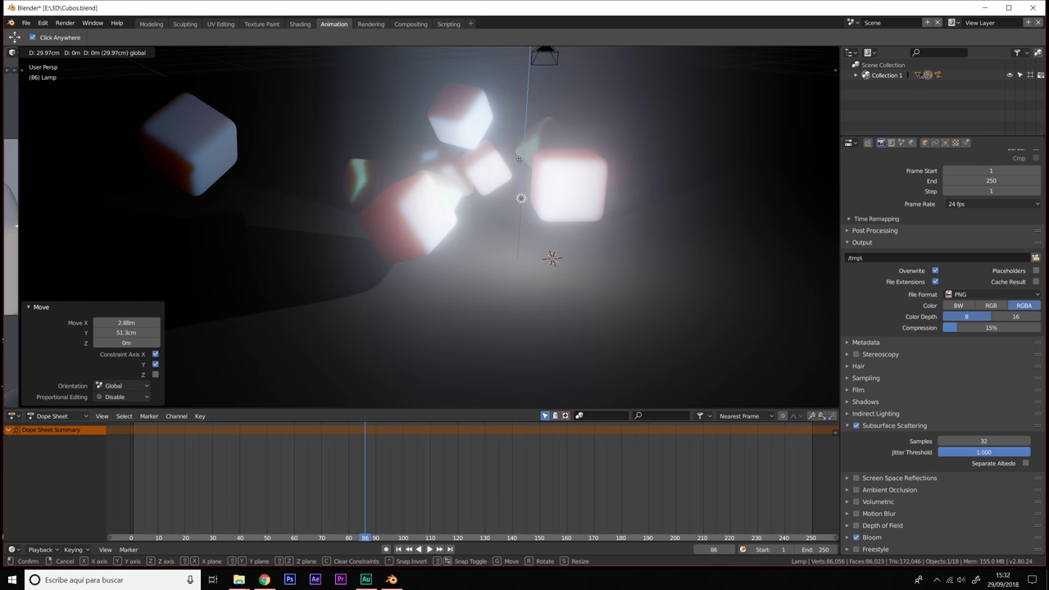
key(z)
click(520, 211)
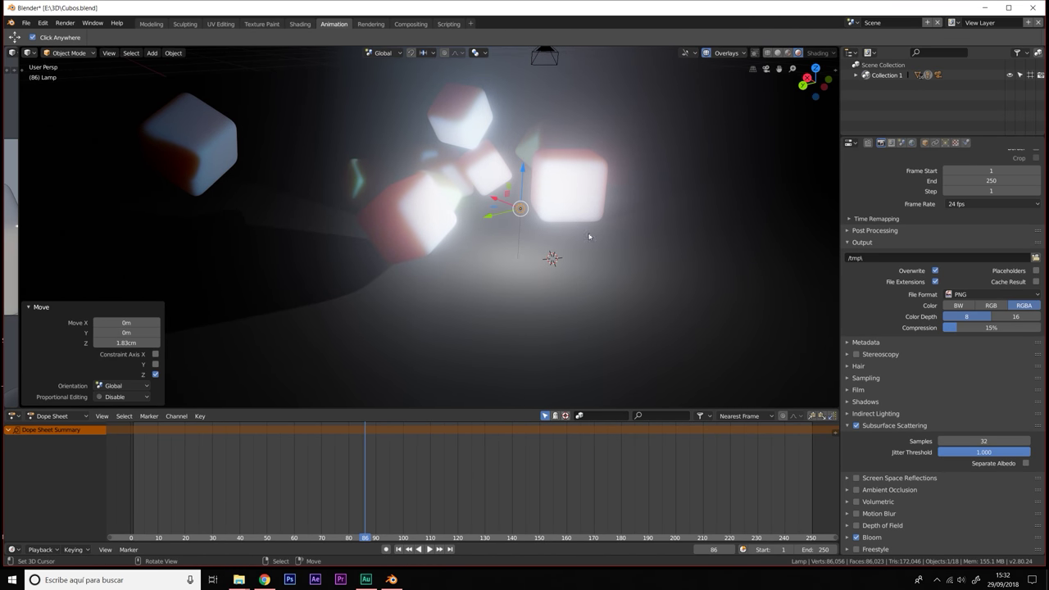
Step: Replay the cube fall, stopping around frame 94 and moving on to frame 117
middle_drag(553, 254, 497, 270)
key(space)
click(214, 448)
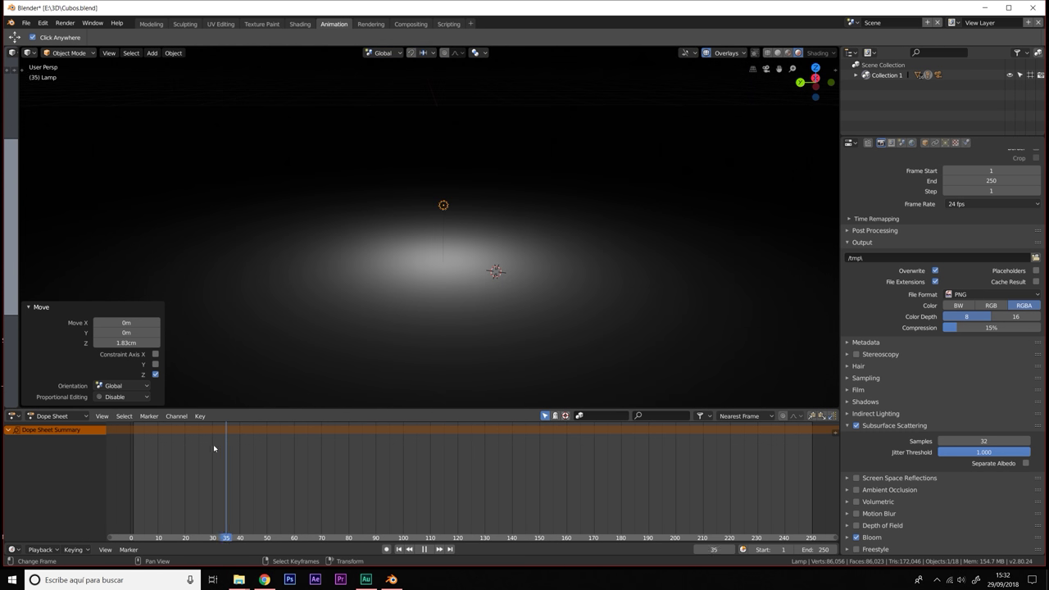
drag(232, 459, 449, 462)
key(space)
mouse_move(448, 347)
middle_down()
mouse_move(485, 318)
mouse_move(631, 338)
middle_up()
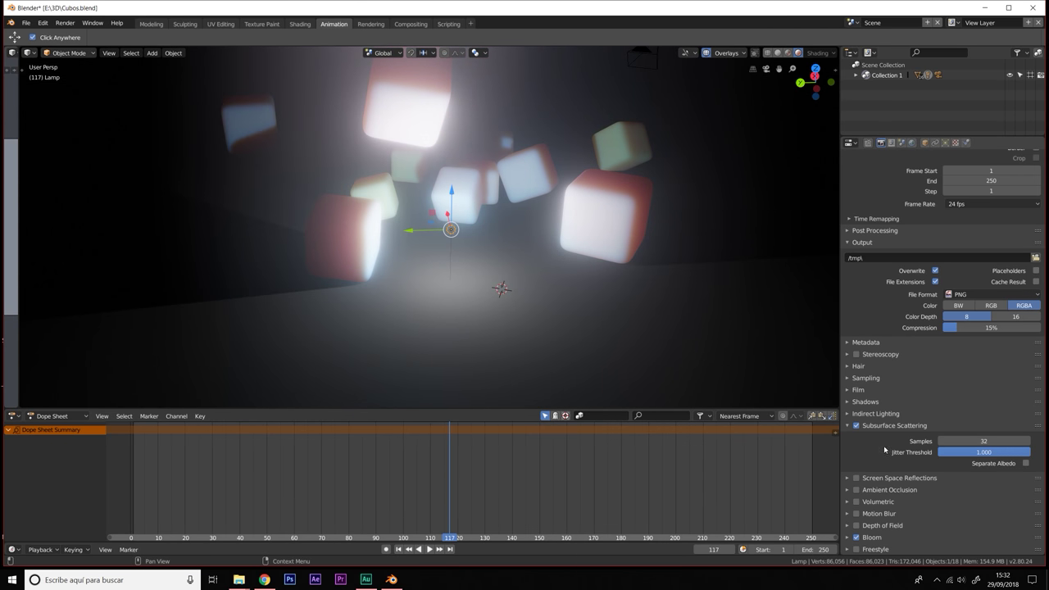
Step: Set the Bloom threshold to 0.939 and the knee to 0.398
click(849, 538)
scroll(970, 471, down, 2)
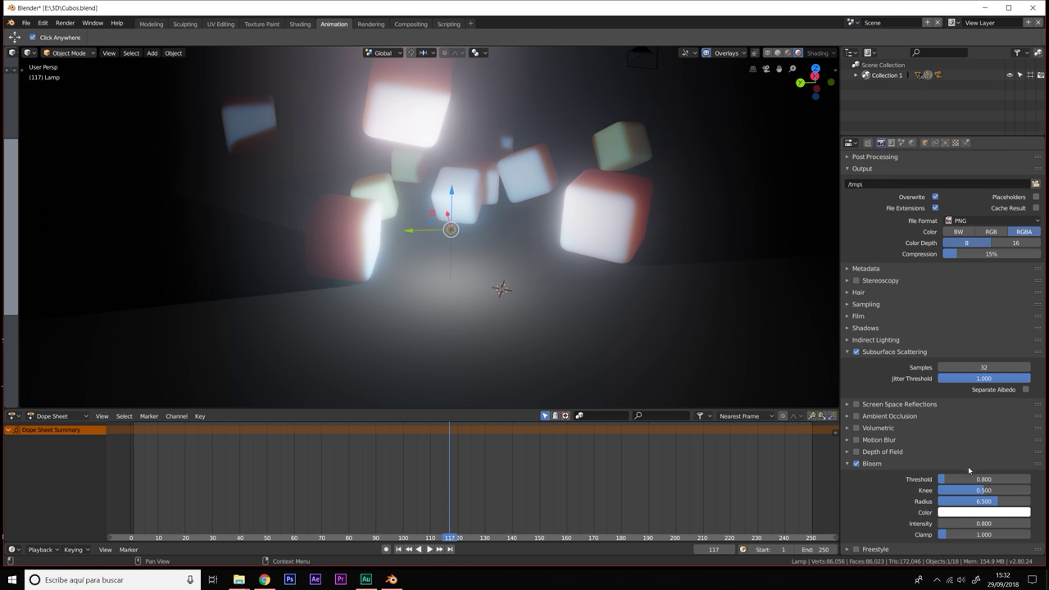
mouse_move(983, 478)
mouse_down()
mouse_move(943, 479)
mouse_move(1016, 479)
mouse_up()
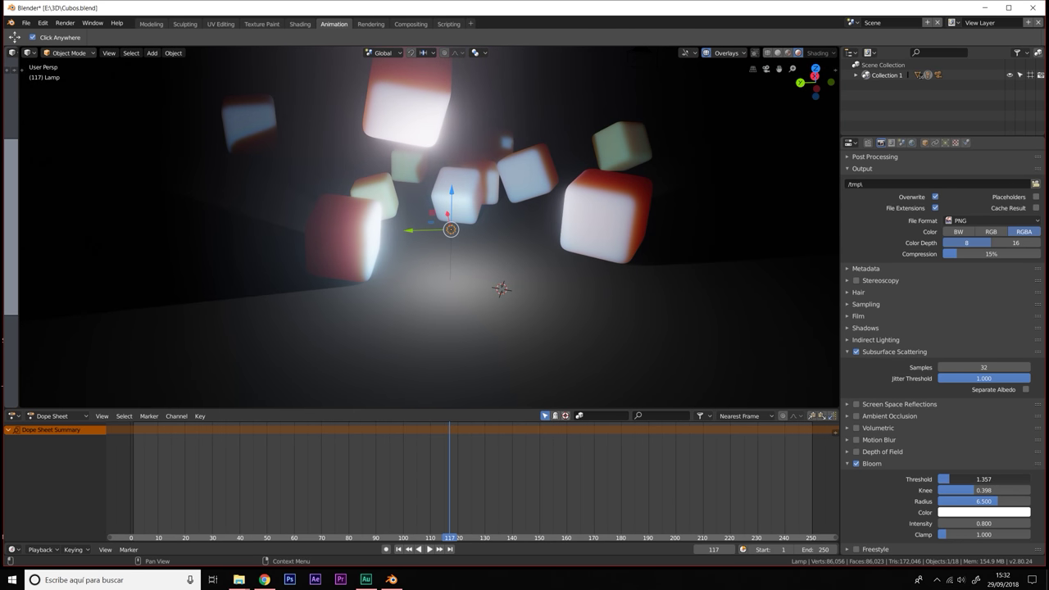
middle_drag(574, 344, 700, 351)
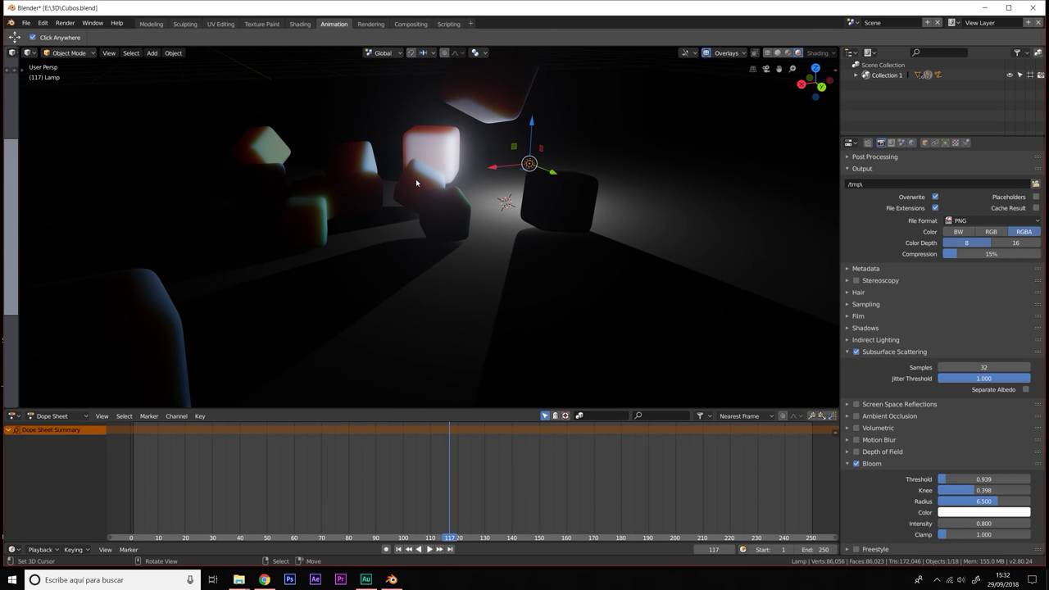
Step: Duplicate the spot lamp as Lamp.001, placed to the side and shifted along Y
key(shift+d)
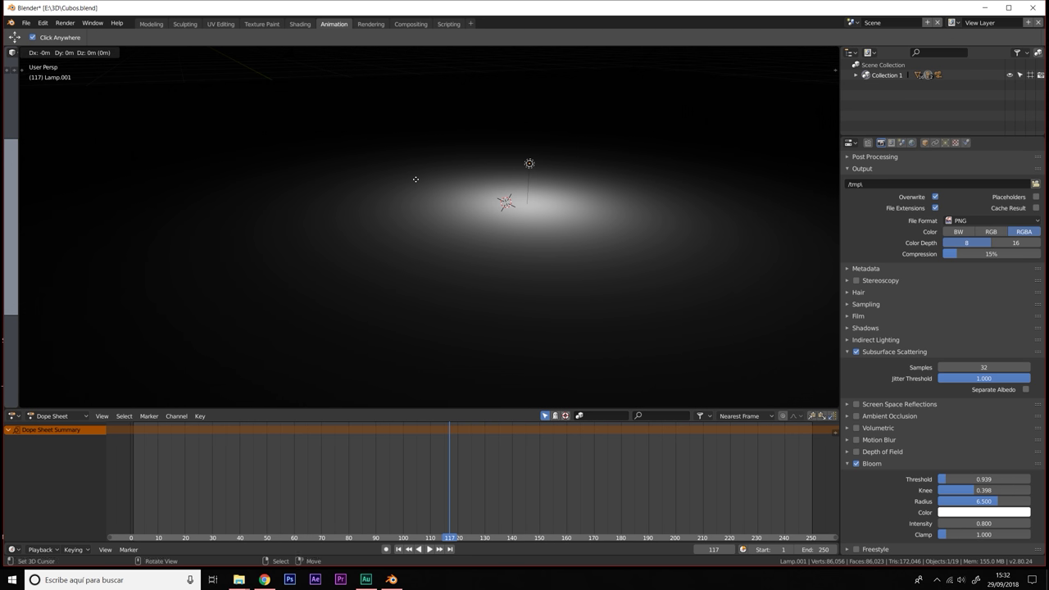
click(136, 201)
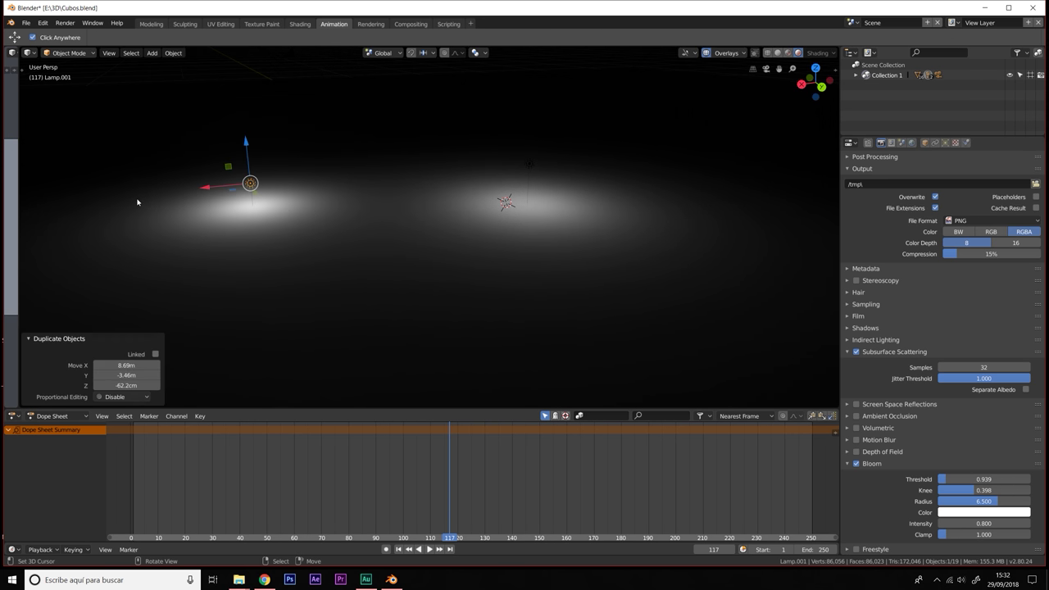
key(g)
key(y)
click(394, 351)
Step: Preview the animation around frame 102, then switch to Solid shading and look through the camera
drag(385, 471, 121, 464)
mouse_move(275, 465)
mouse_down()
mouse_move(525, 443)
mouse_move(428, 432)
mouse_up()
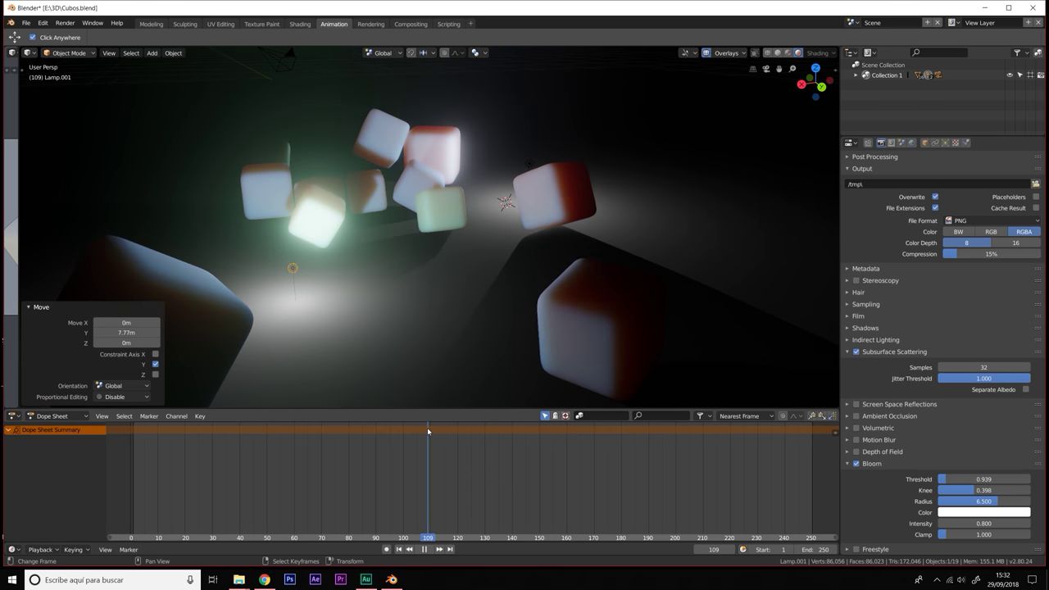
key(space)
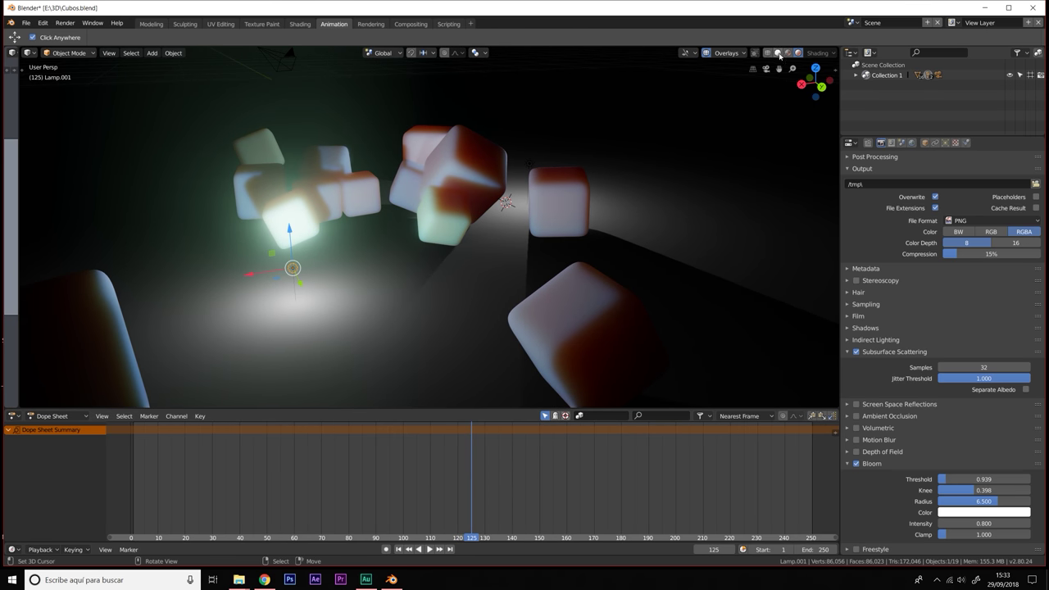
click(779, 54)
middle_drag(203, 164, 258, 223)
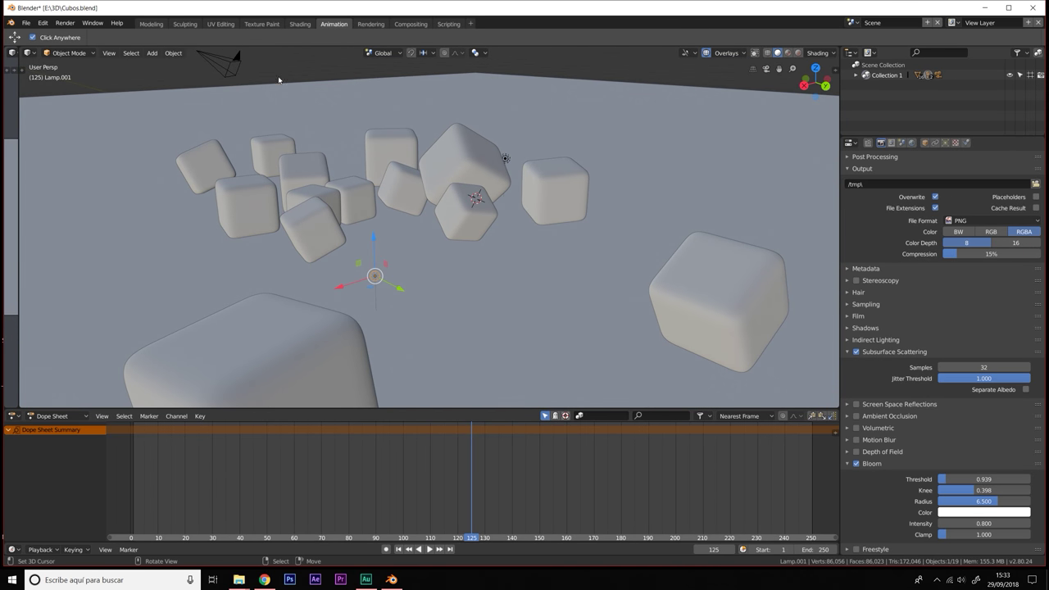
key(KP_0)
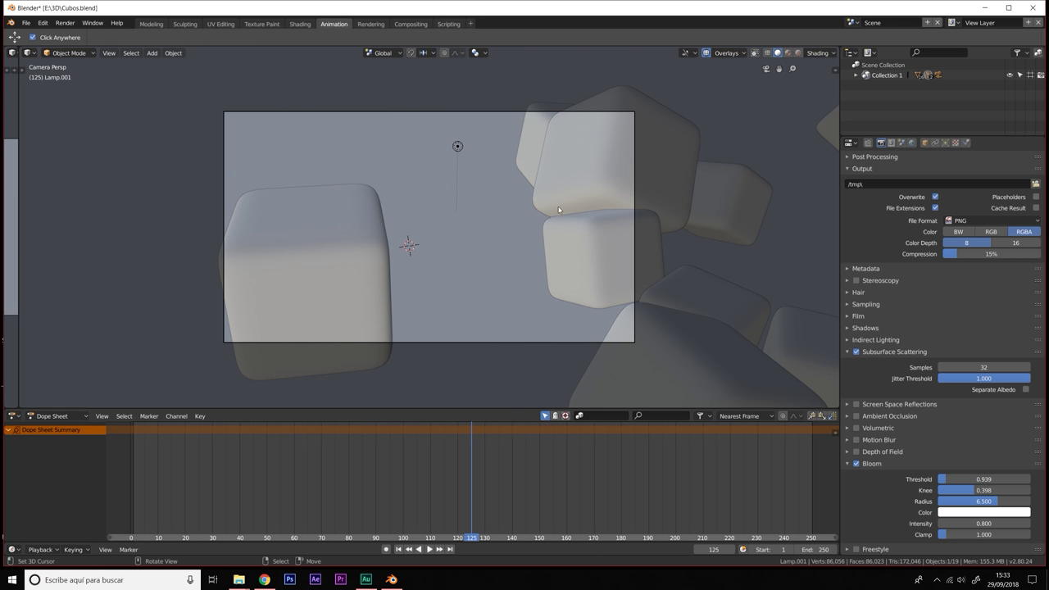
Step: Zoom and orbit around the scene, then return to the camera view
scroll(467, 234, up, 3)
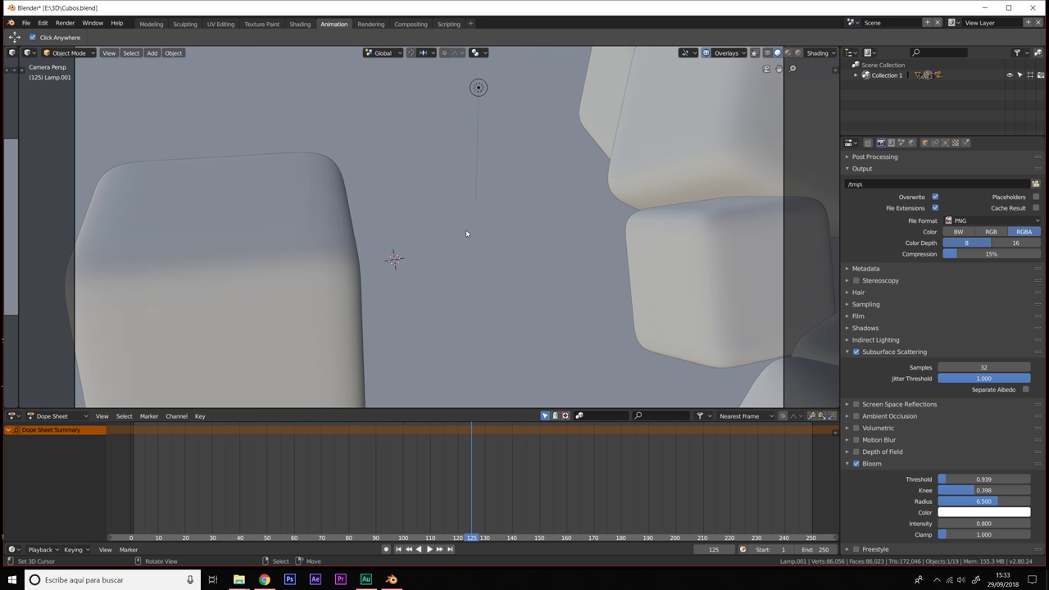
scroll(467, 234, down, 4)
scroll(466, 234, up, 2)
scroll(467, 233, down, 1)
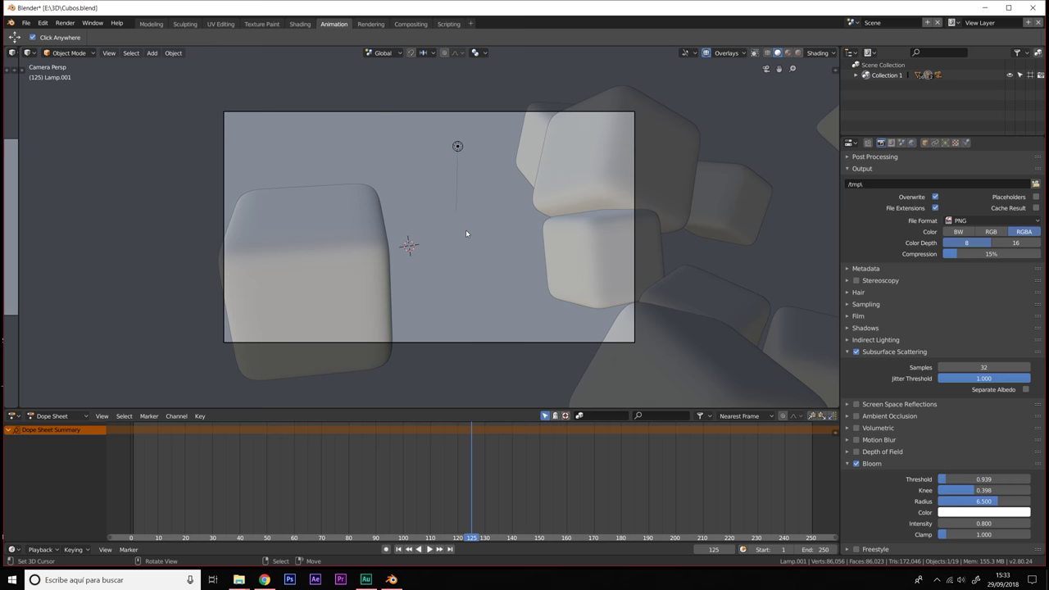
scroll(466, 234, up, 1)
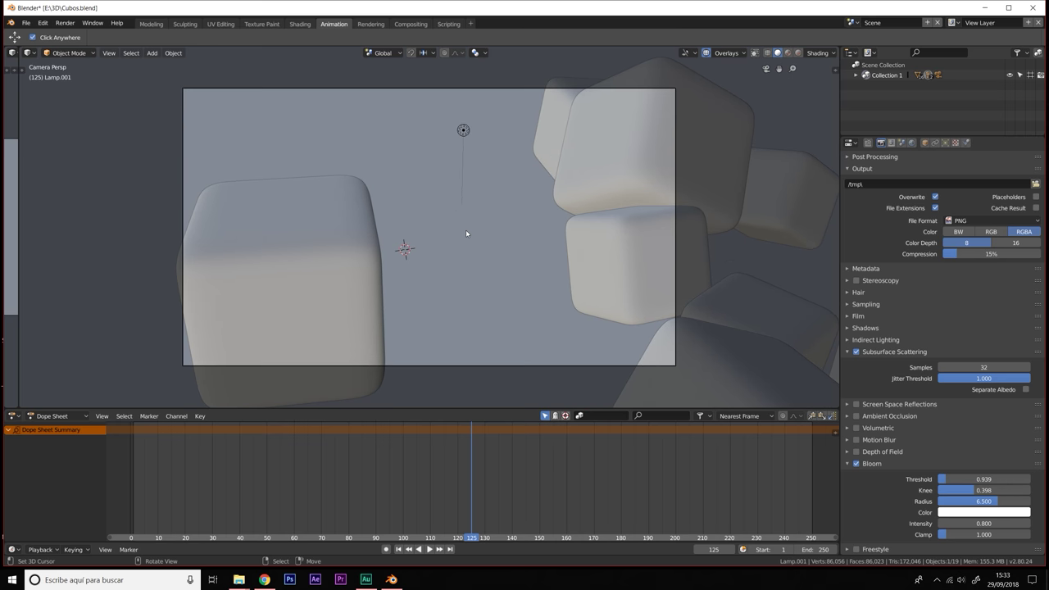
scroll(639, 231, down, 2)
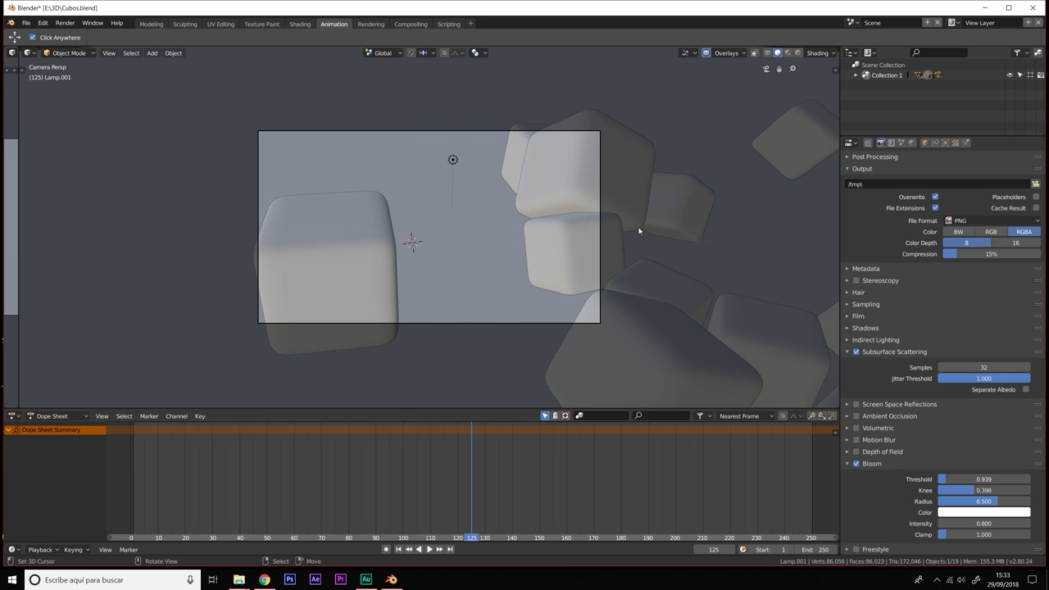
scroll(639, 231, up, 2)
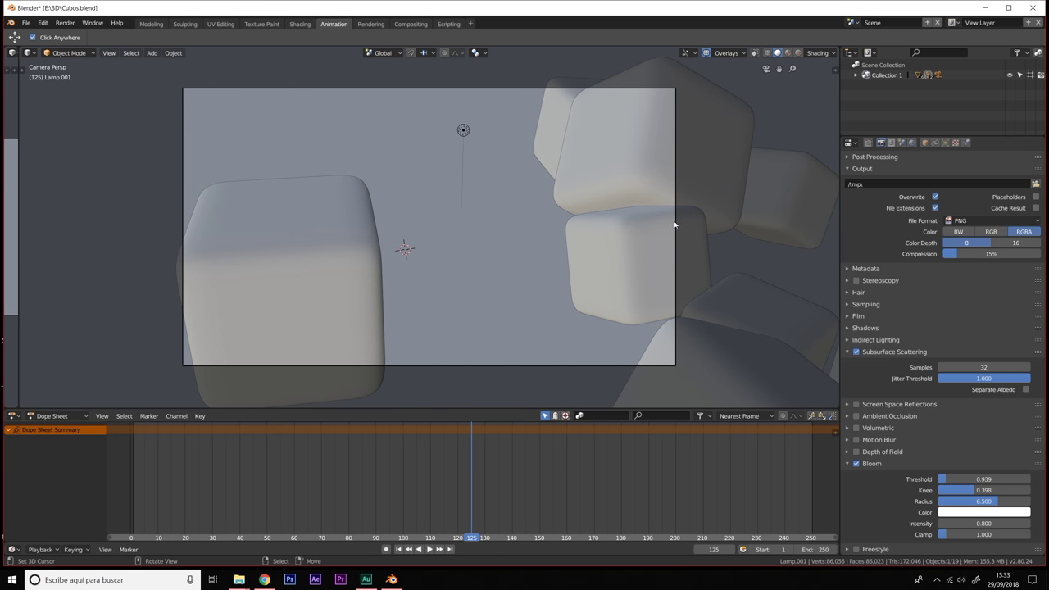
mouse_move(742, 237)
middle_down()
mouse_move(385, 216)
mouse_move(407, 215)
middle_up()
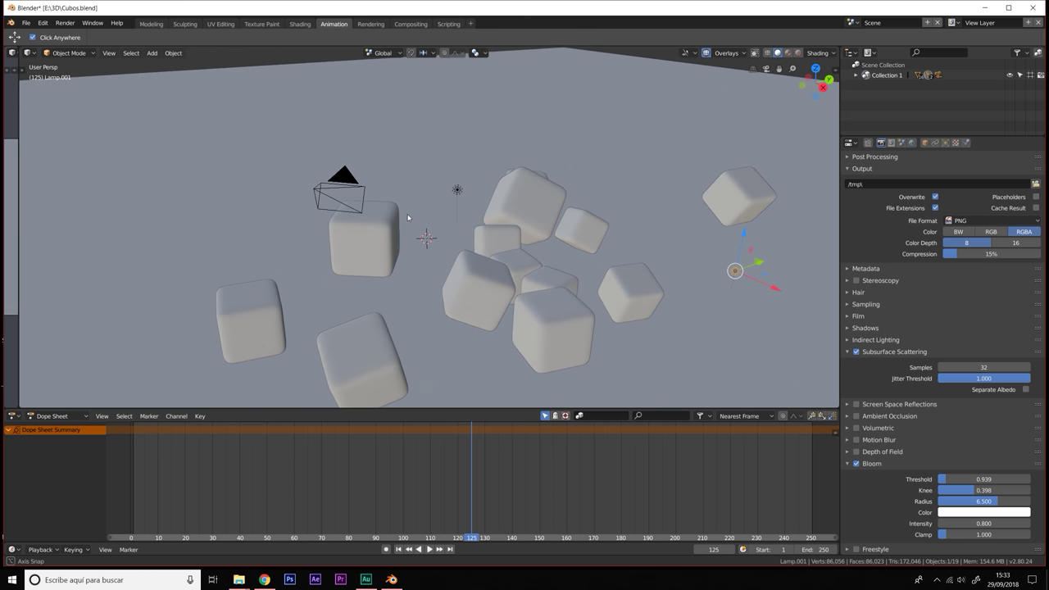
key(KP_0)
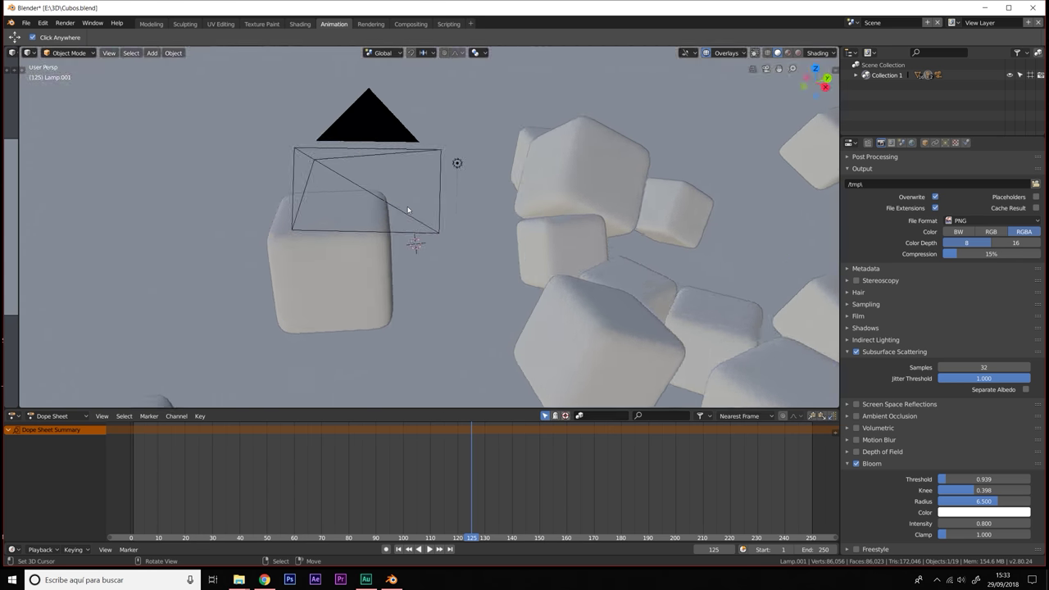
Step: Enable Lock Camera to View and reframe the camera on the falling cubes
key(n)
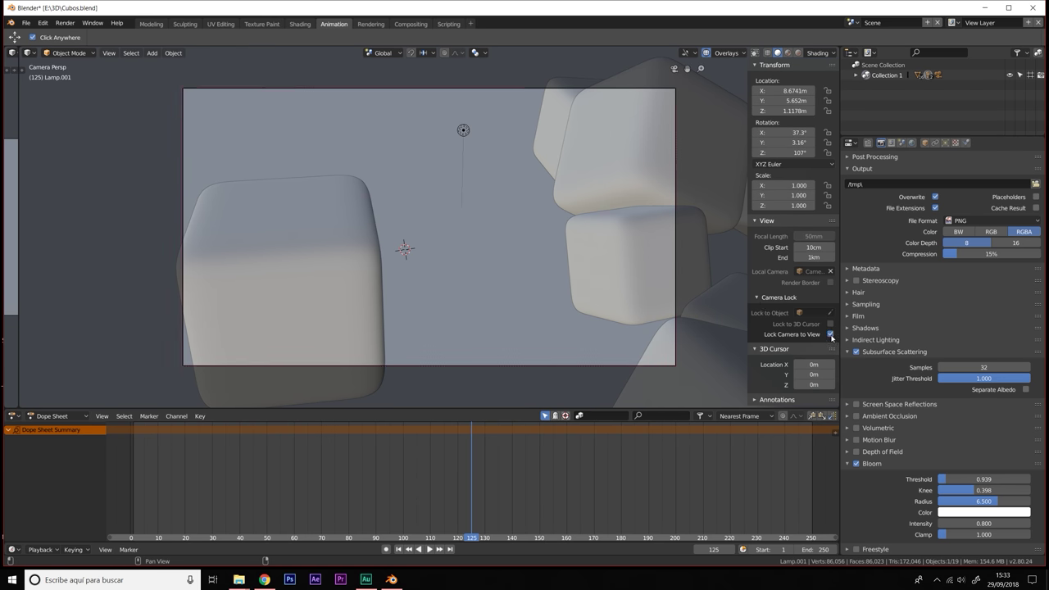
mouse_move(483, 253)
middle_down()
mouse_move(534, 258)
mouse_move(515, 229)
mouse_move(205, 160)
mouse_move(180, 190)
mouse_move(357, 194)
mouse_move(372, 181)
mouse_move(478, 178)
mouse_move(507, 212)
mouse_move(492, 222)
mouse_move(501, 237)
mouse_move(437, 255)
mouse_move(387, 243)
mouse_move(370, 182)
mouse_move(428, 195)
mouse_move(418, 194)
middle_up()
scroll(420, 192, down, 4)
scroll(401, 194, up, 3)
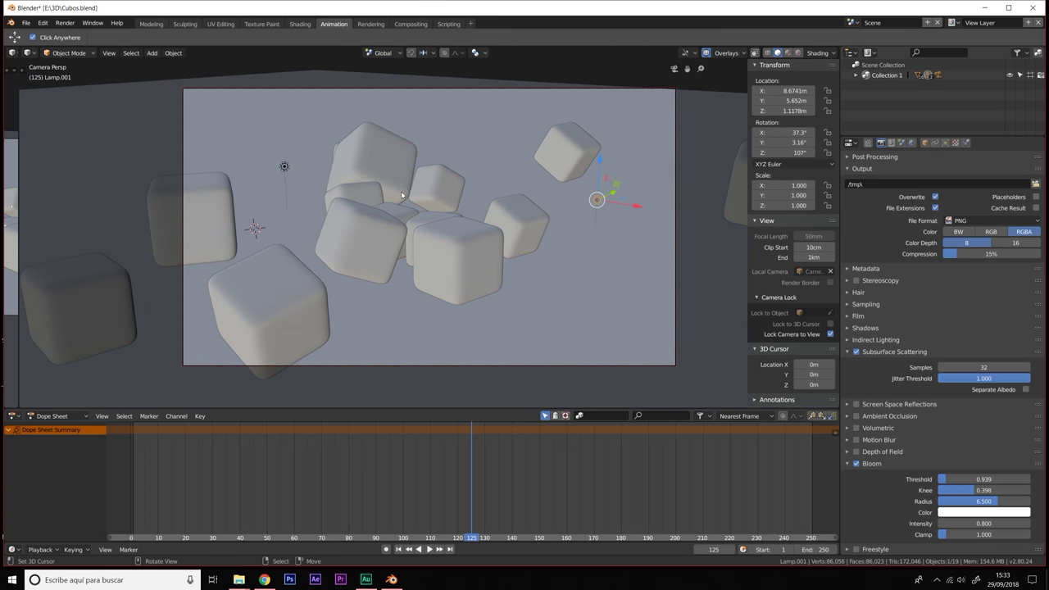
scroll(399, 199, up, 2)
scroll(399, 200, up, 1)
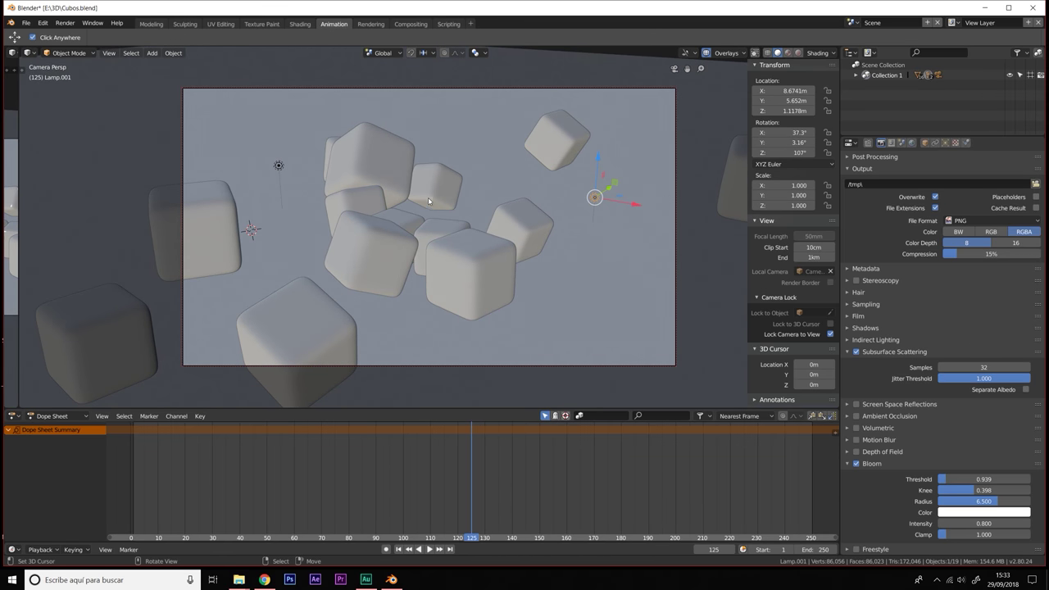
mouse_move(424, 209)
middle_down()
mouse_move(465, 211)
mouse_move(431, 195)
mouse_move(462, 206)
mouse_move(514, 190)
mouse_move(508, 204)
mouse_move(473, 193)
mouse_move(459, 397)
mouse_move(462, 367)
mouse_move(403, 328)
mouse_move(363, 333)
mouse_move(479, 256)
mouse_move(509, 162)
mouse_move(477, 194)
middle_up()
Step: Play the animation, tilt the camera so the horizon rises, and switch to Rendered shading
click(165, 462)
key(space)
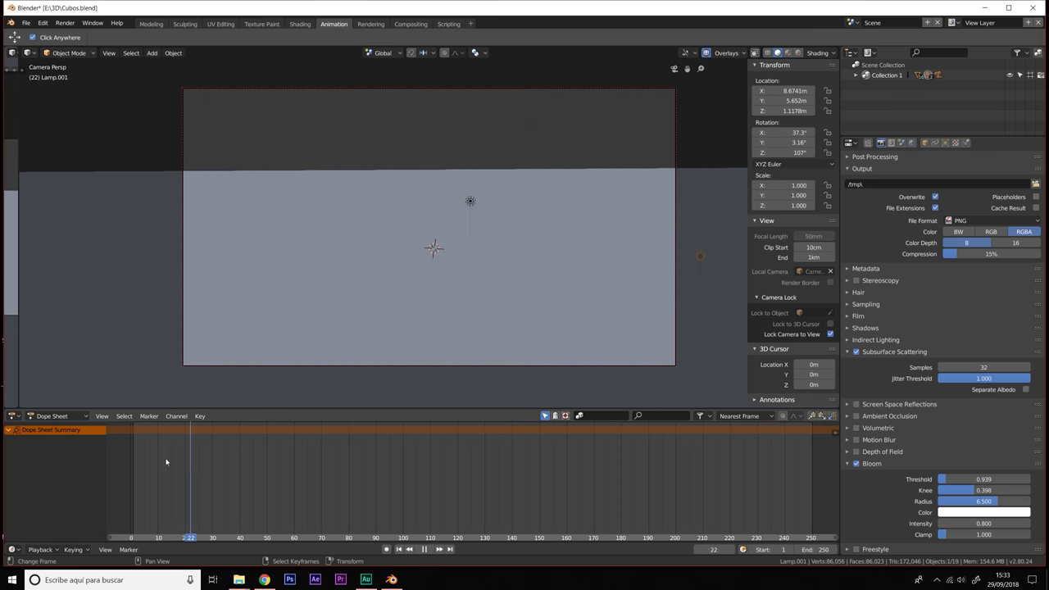
key(space)
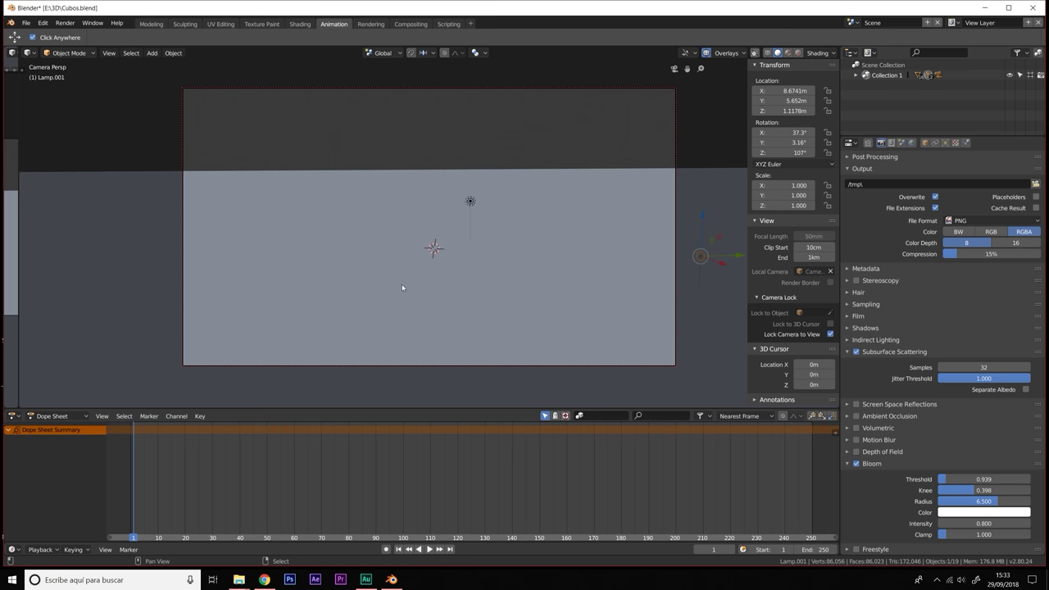
mouse_move(400, 293)
middle_down()
mouse_move(400, 246)
mouse_move(362, 234)
middle_up()
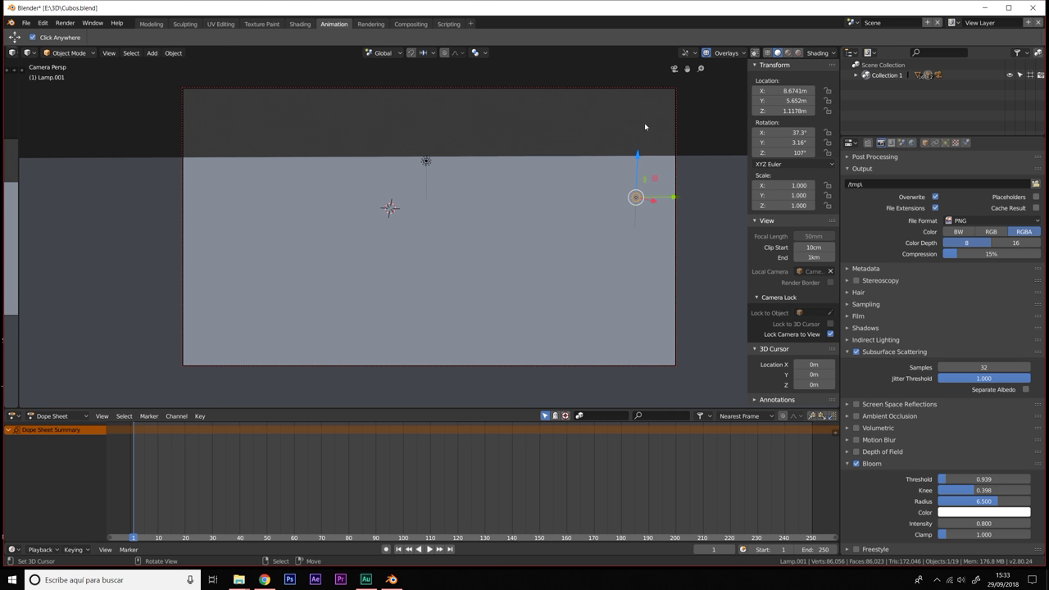
click(799, 53)
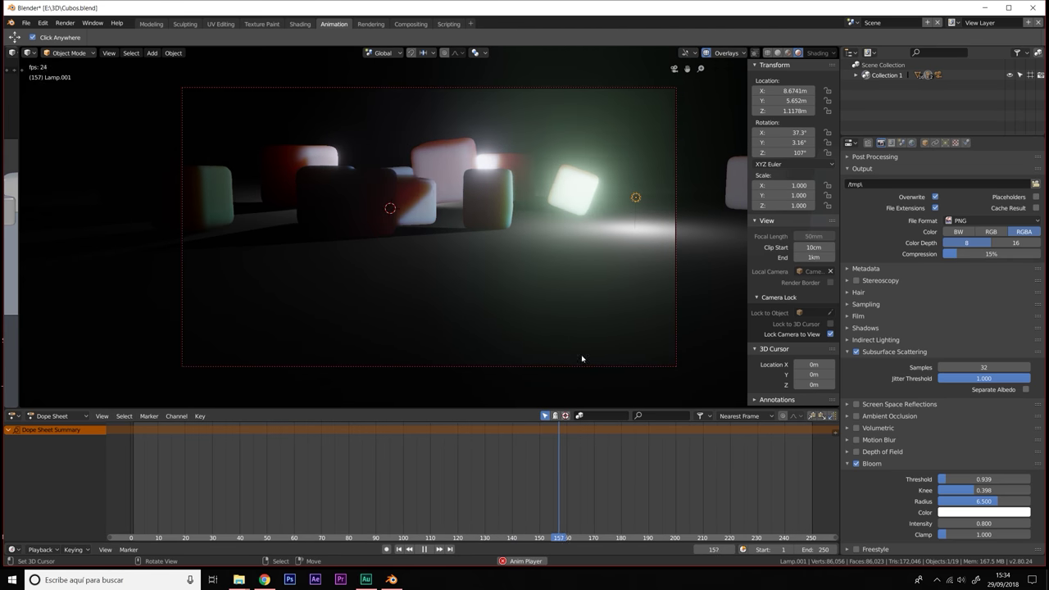
Step: Set the animation End frame to 200 and rewind playback to frame 1
click(424, 549)
click(426, 550)
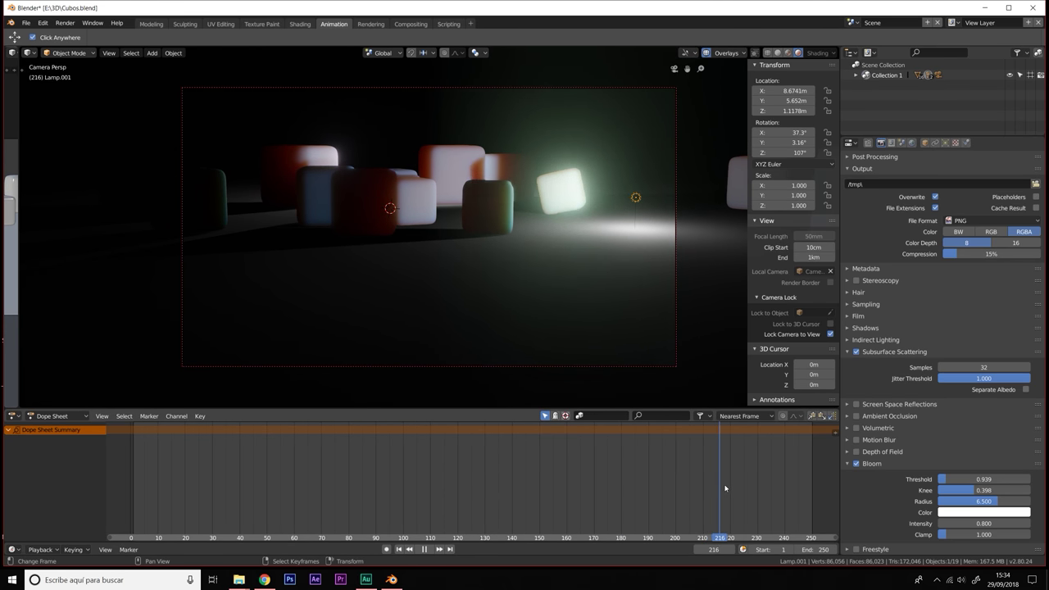
mouse_move(753, 487)
mouse_down()
mouse_move(796, 481)
mouse_move(667, 496)
mouse_up()
key(space)
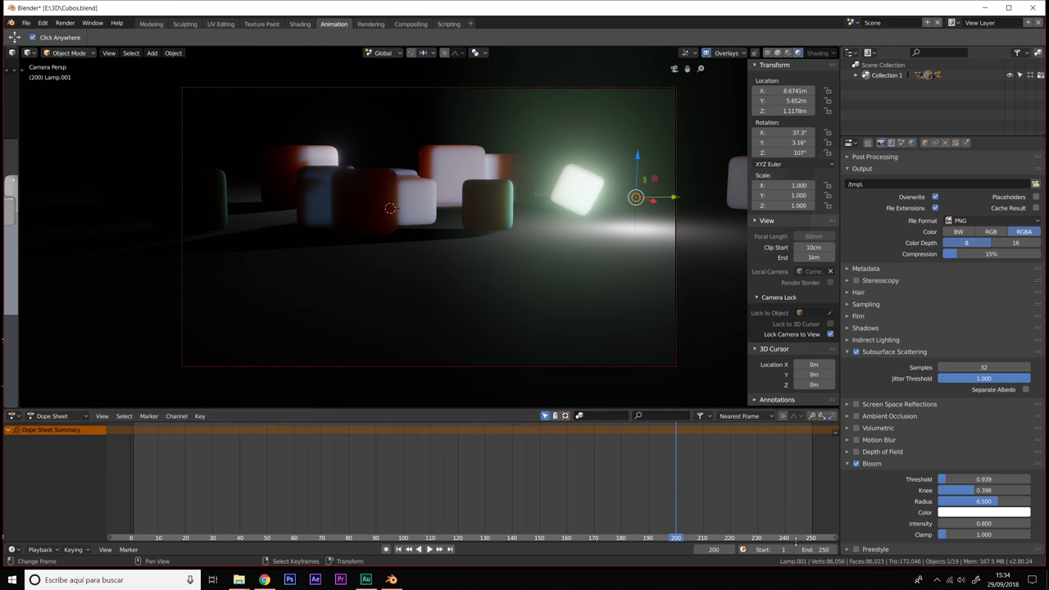
drag(812, 549, 762, 549)
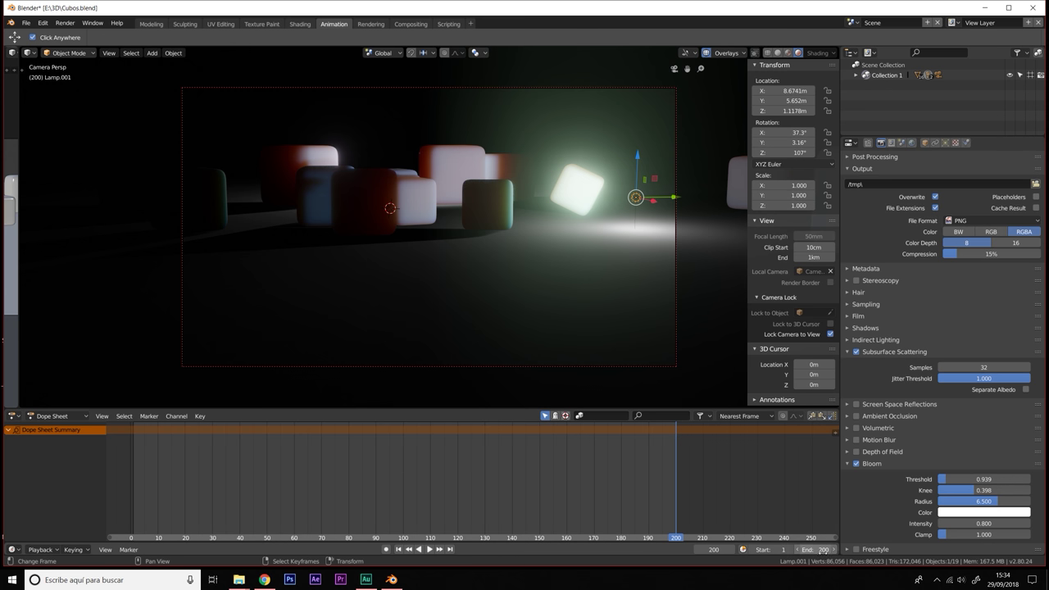
mouse_move(480, 478)
mouse_down()
mouse_move(222, 461)
mouse_move(346, 469)
mouse_up()
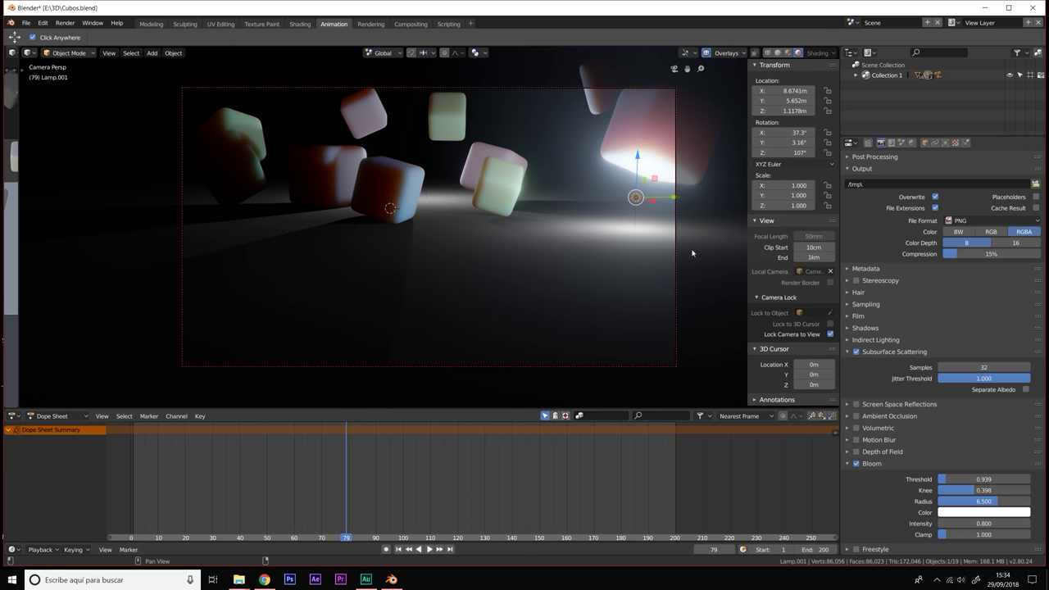
drag(346, 470, 134, 461)
key(space)
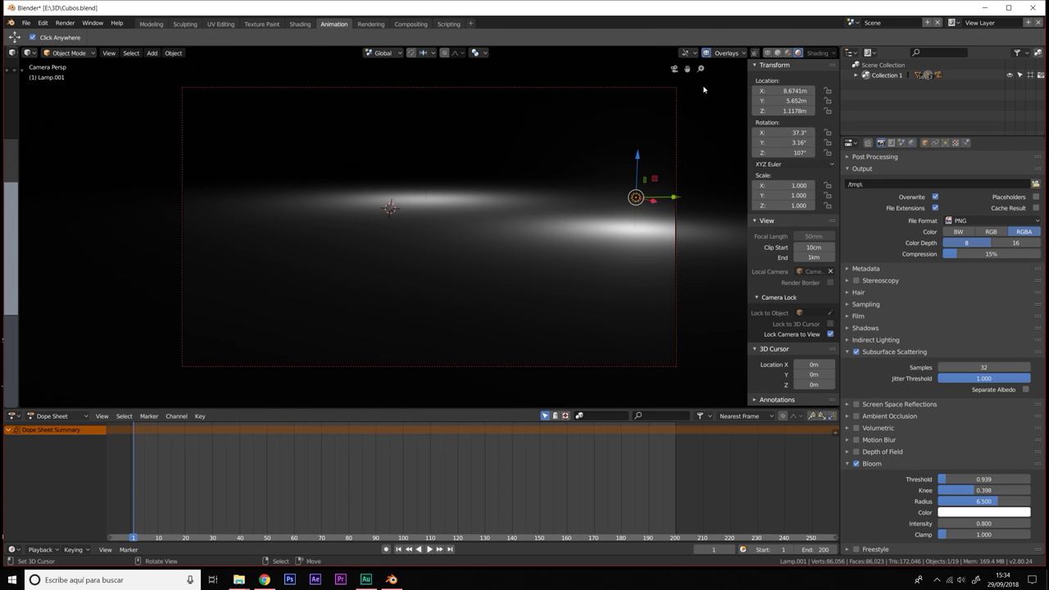
mouse_move(531, 239)
middle_down()
mouse_move(517, 391)
mouse_move(548, 403)
middle_up()
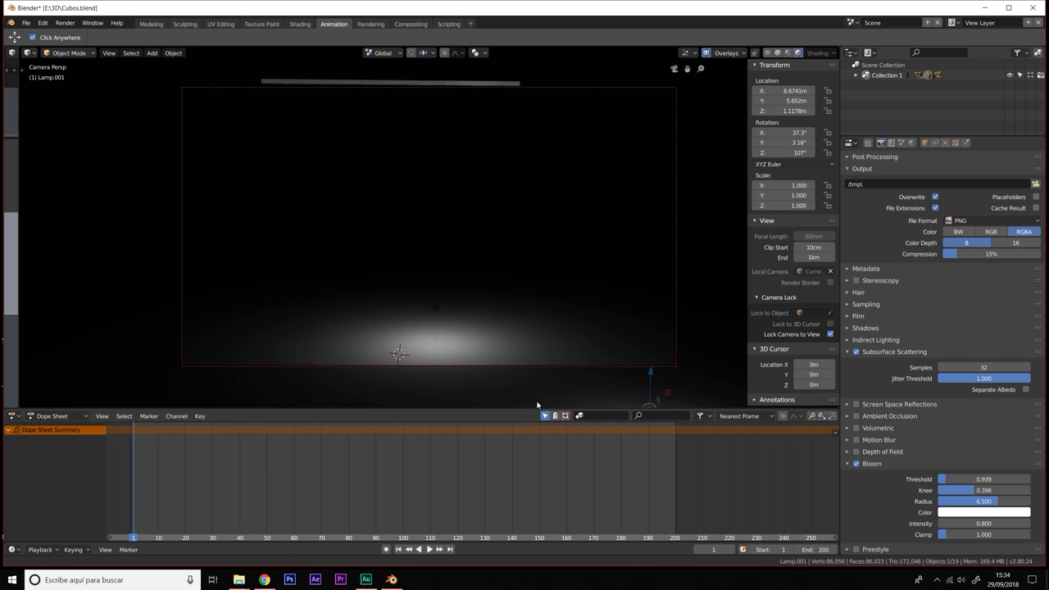
Step: Back in Solid shading, select the camera and adjust its angle on the cubes
click(778, 52)
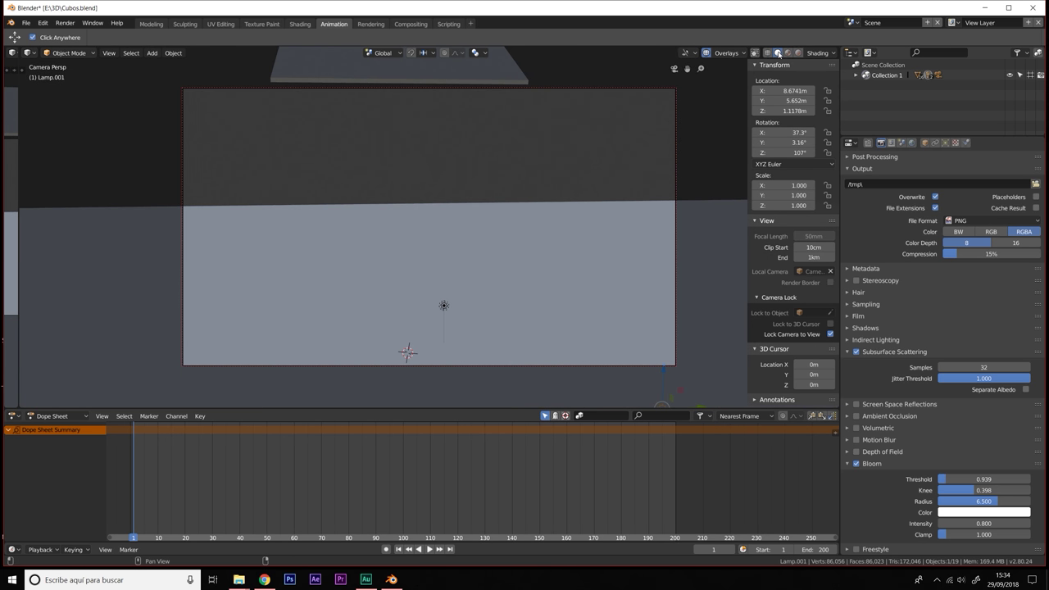
middle_drag(471, 186, 479, 189)
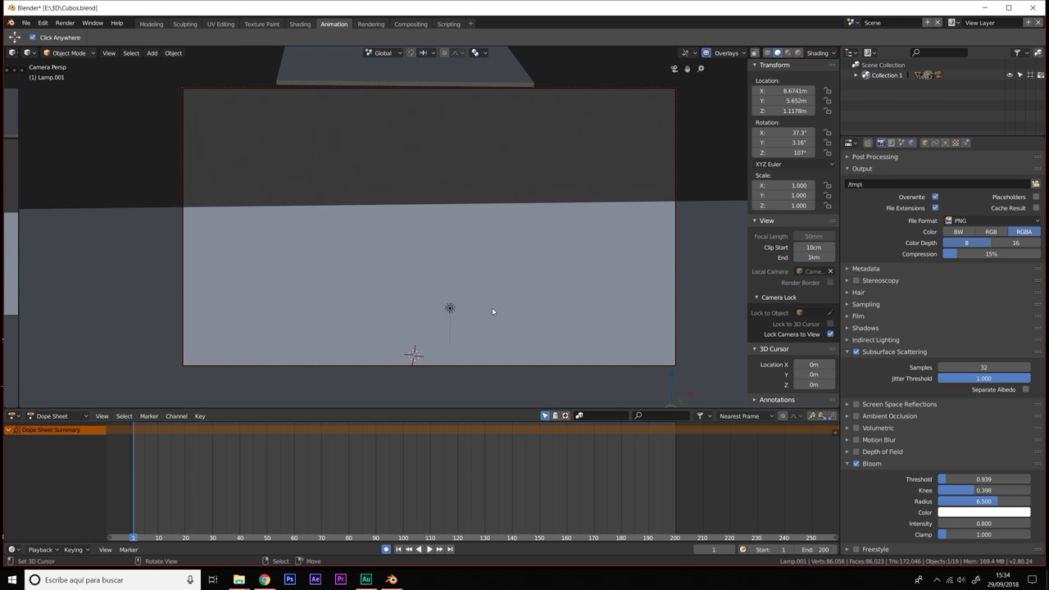
mouse_move(471, 274)
middle_down()
mouse_move(456, 273)
mouse_move(464, 261)
middle_up()
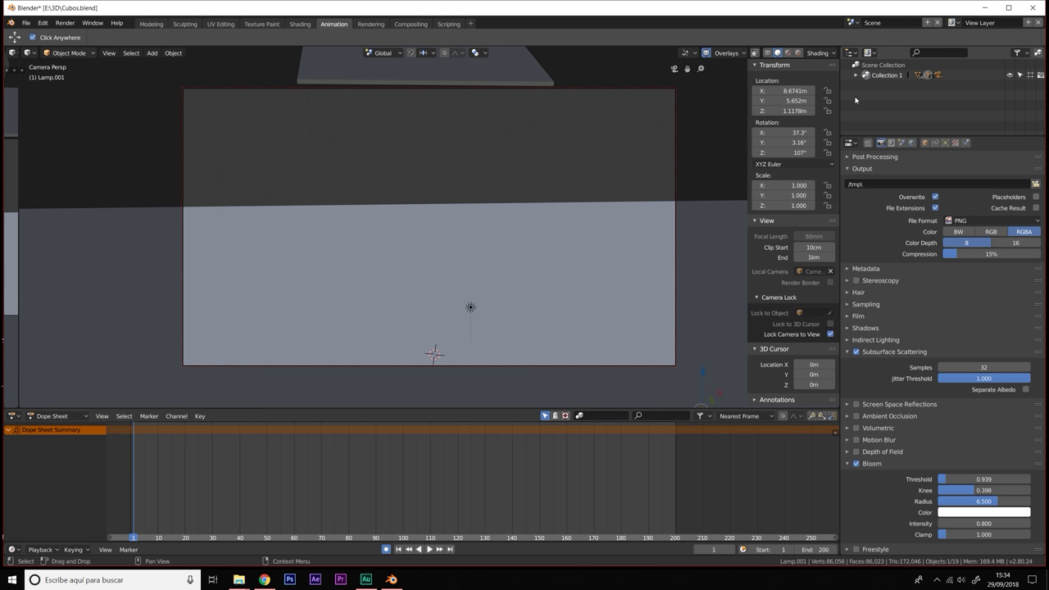
click(890, 86)
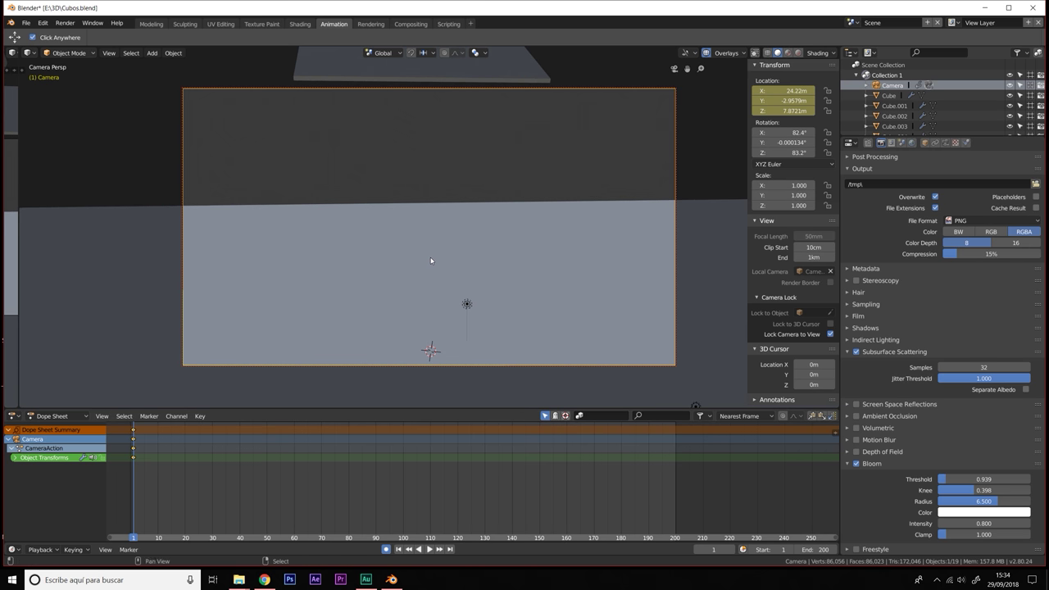
middle_drag(430, 261, 421, 264)
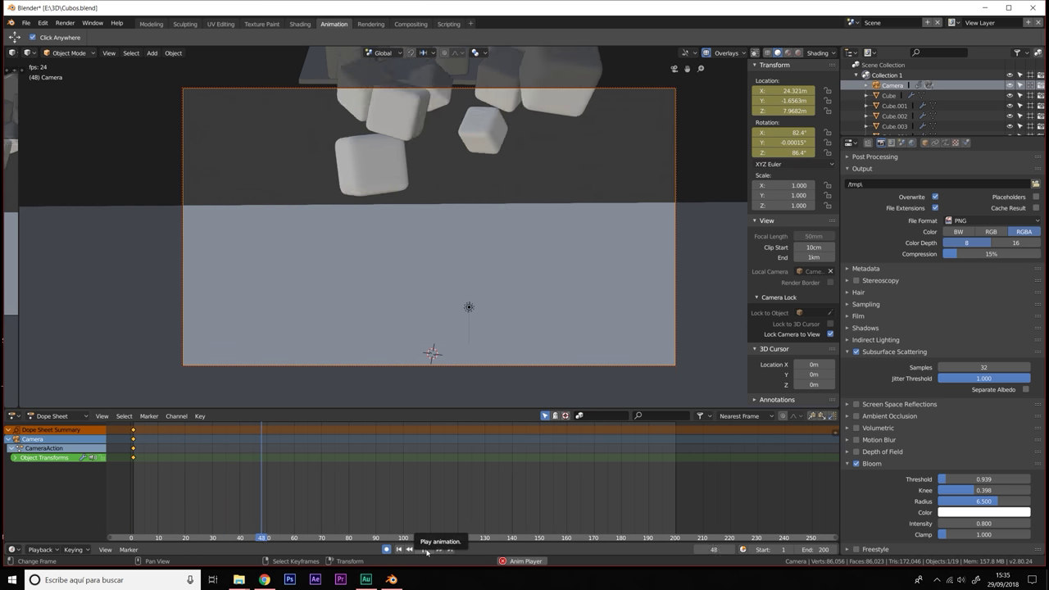
click(428, 550)
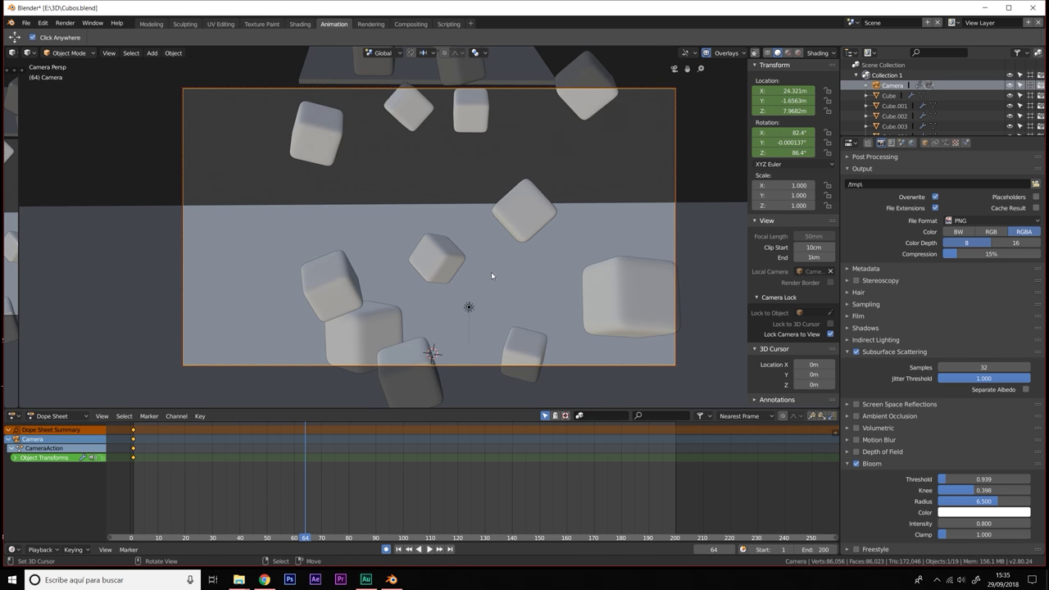
mouse_move(504, 316)
shift+middle_down()
mouse_move(486, 243)
mouse_move(501, 266)
shift+middle_up()
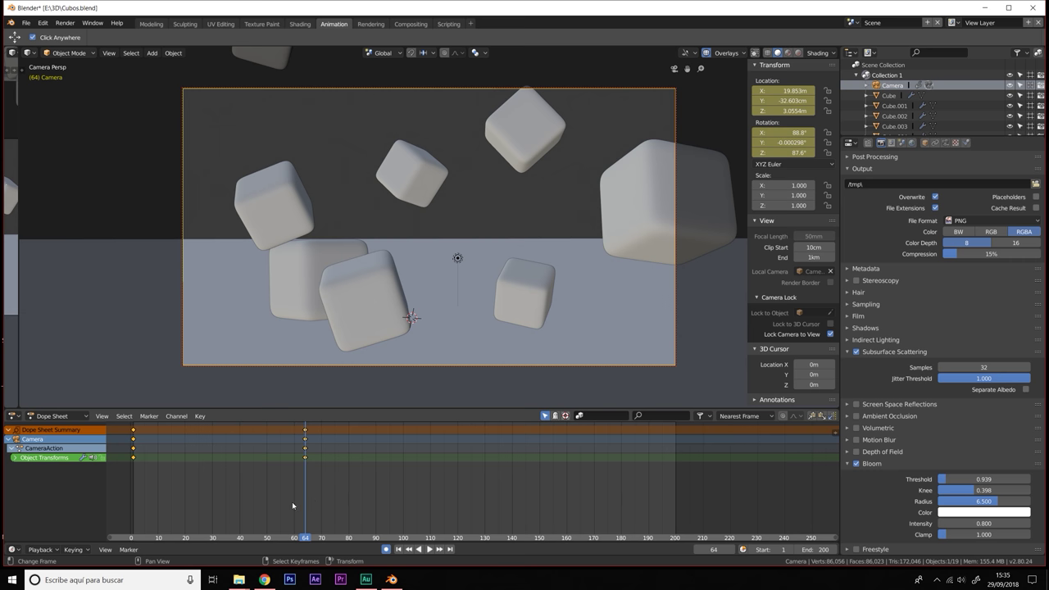
Step: Reframe the camera shot at the start, at frame 32 and at frame 64
drag(292, 506, 170, 467)
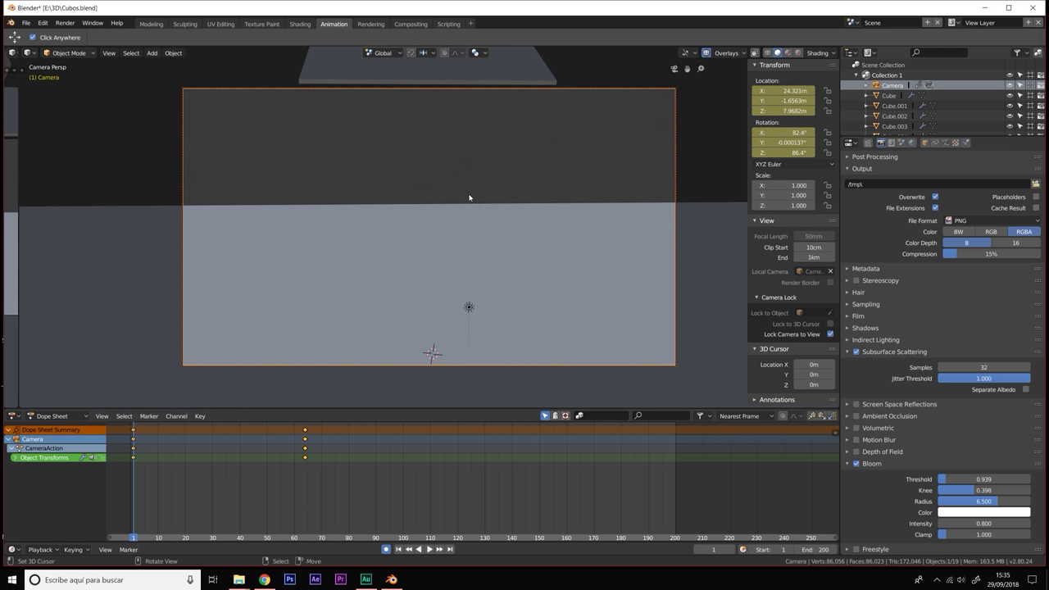
middle_drag(469, 198, 470, 244)
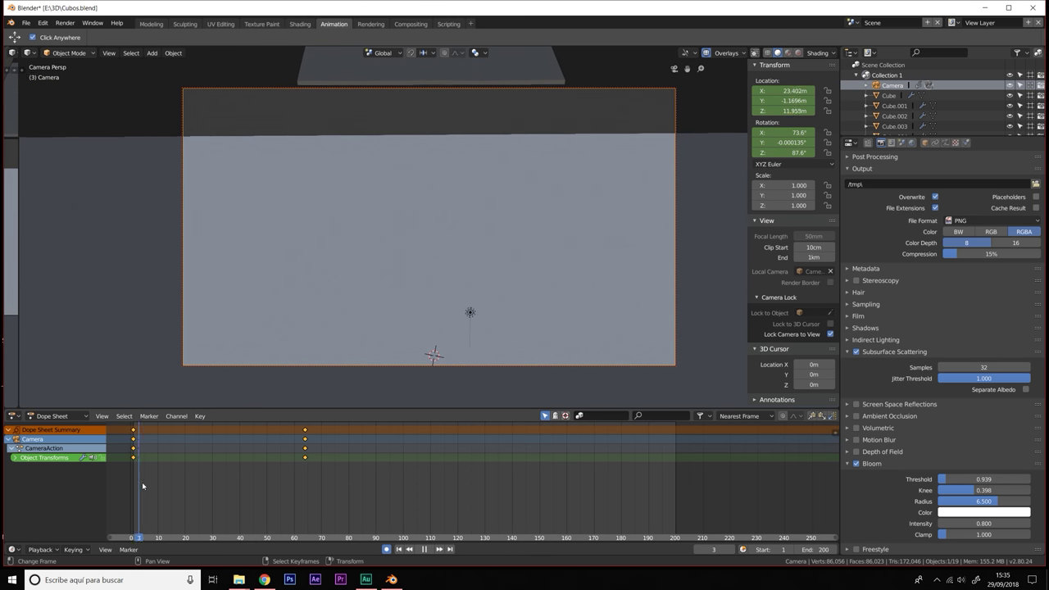
mouse_move(163, 485)
mouse_down()
mouse_move(175, 479)
mouse_move(150, 483)
mouse_move(217, 476)
mouse_up()
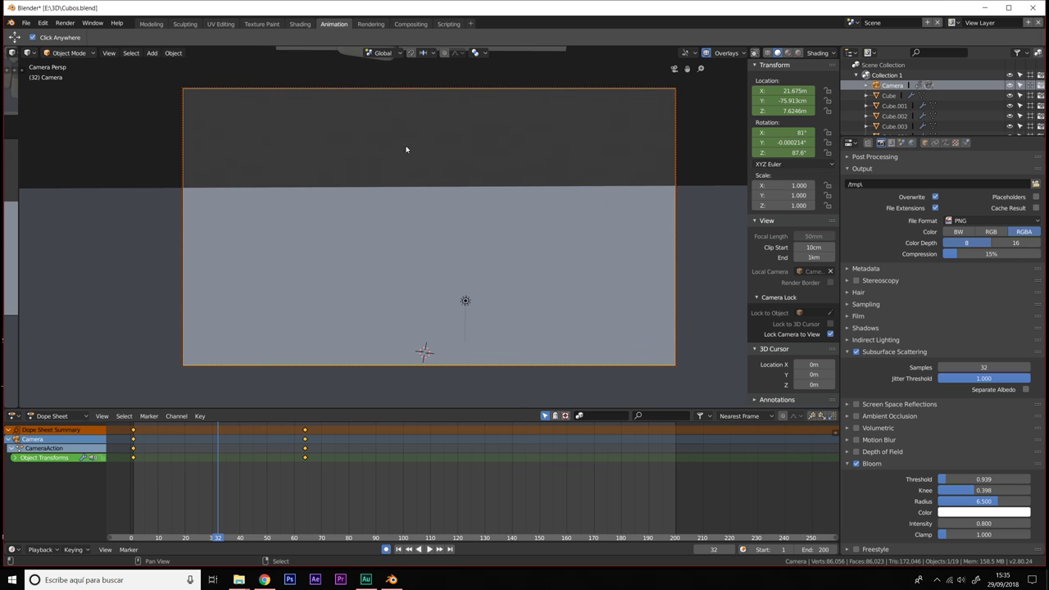
shift+middle_drag(443, 166, 441, 223)
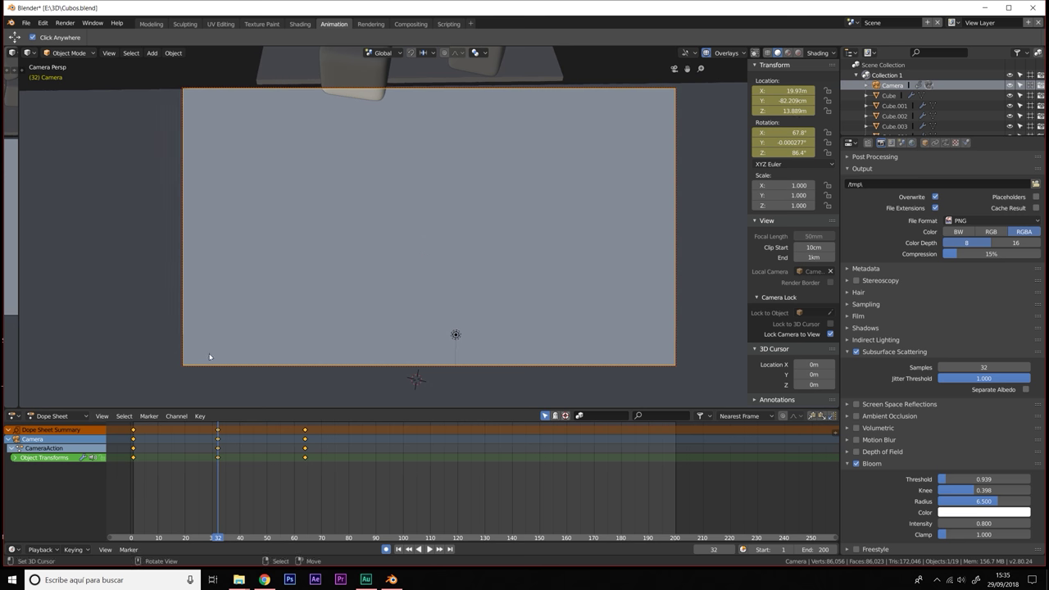
mouse_move(211, 442)
mouse_down()
mouse_move(157, 441)
mouse_move(245, 437)
mouse_up()
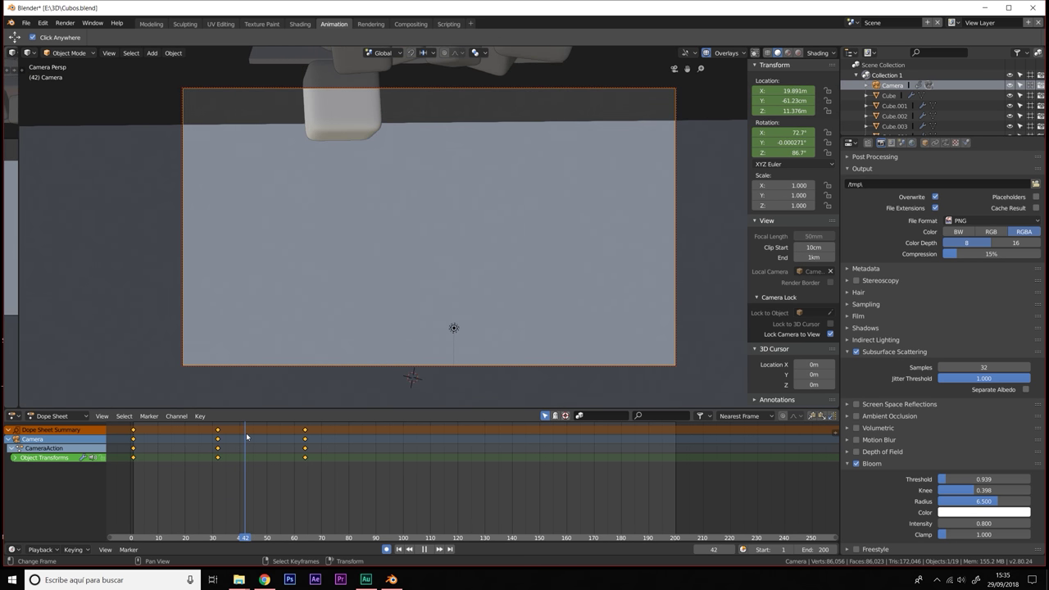
drag(251, 437, 305, 441)
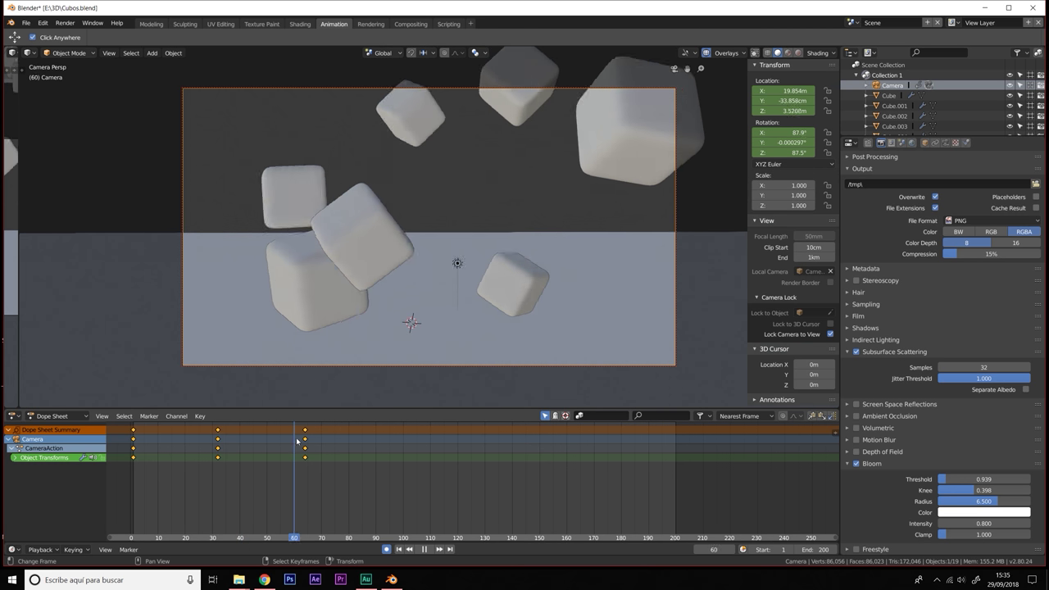
shift+middle_drag(350, 343, 435, 322)
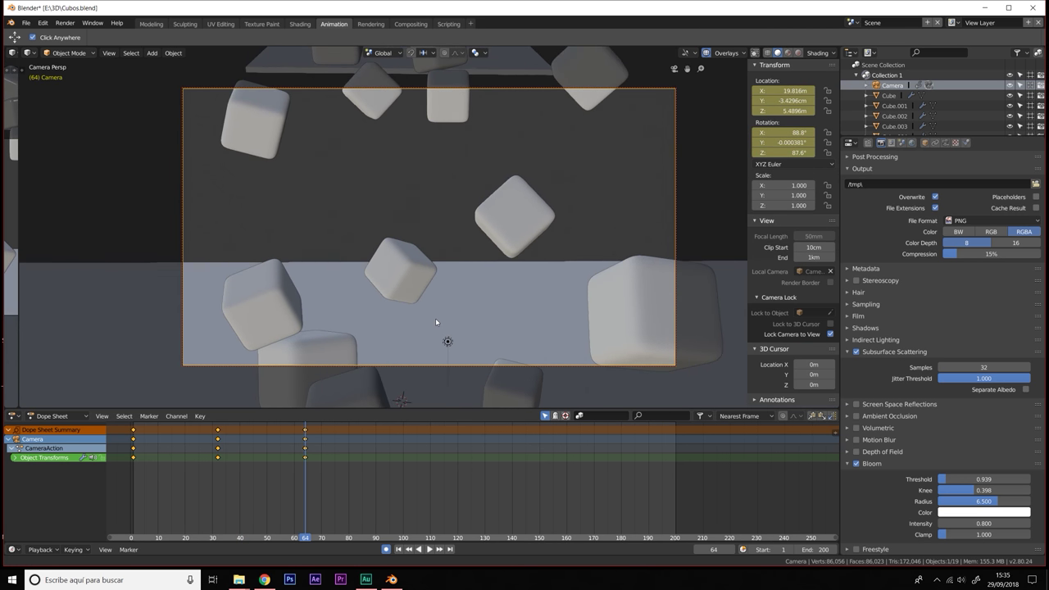
Step: Keyframe a close camera shot of the landed cubes at frame 108
key(shift+Left)
key(space)
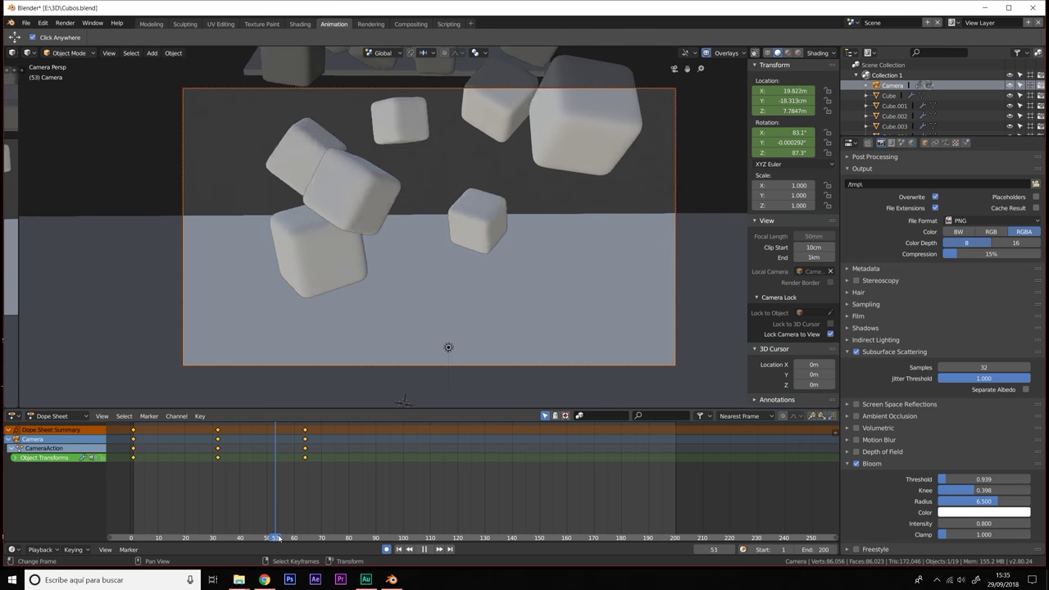
drag(283, 538, 425, 533)
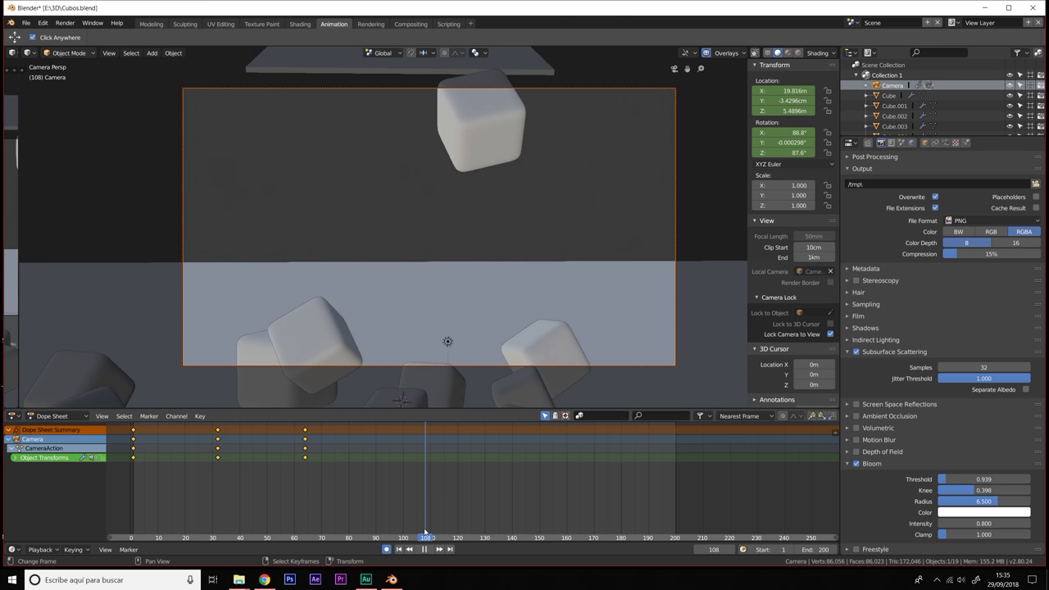
mouse_move(460, 307)
middle_down()
mouse_move(471, 194)
mouse_move(487, 228)
middle_up()
key(i)
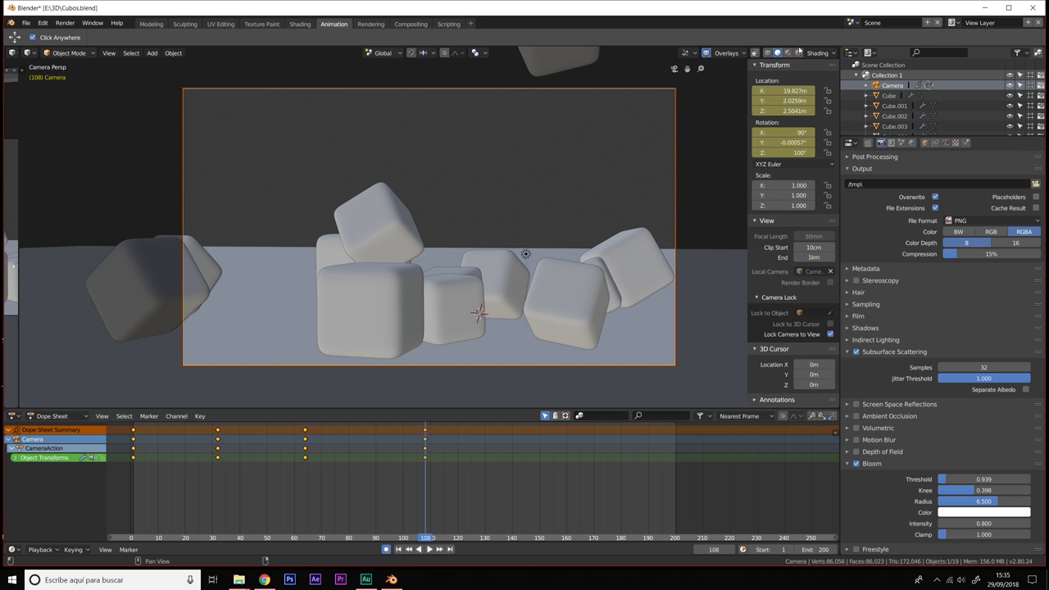
Step: In Rendered shading, keyframe the camera framing at frame 50
click(800, 53)
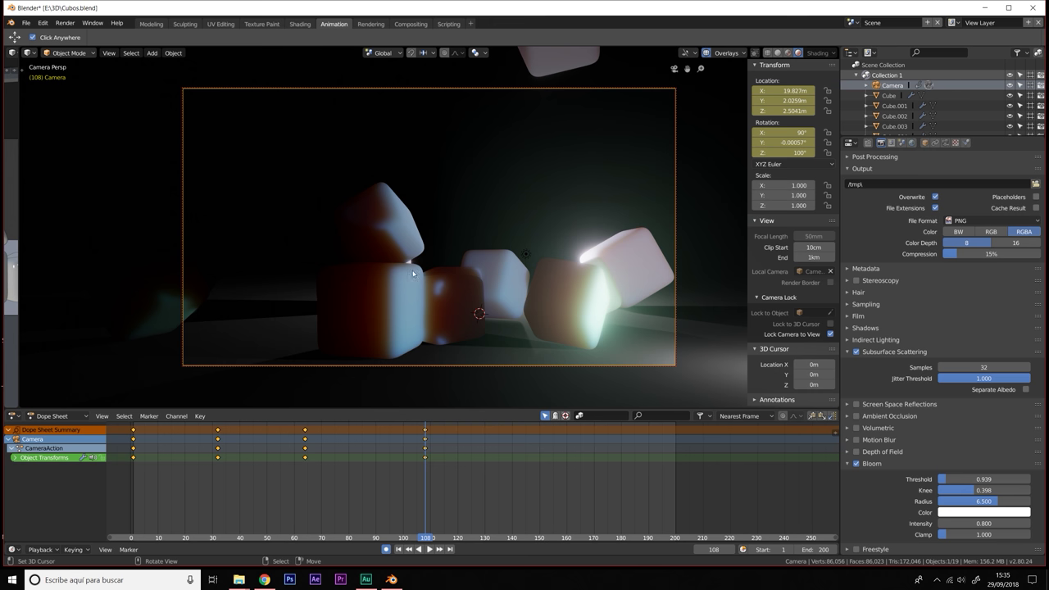
mouse_move(404, 462)
mouse_down()
mouse_move(124, 459)
mouse_move(305, 461)
mouse_move(267, 447)
mouse_up()
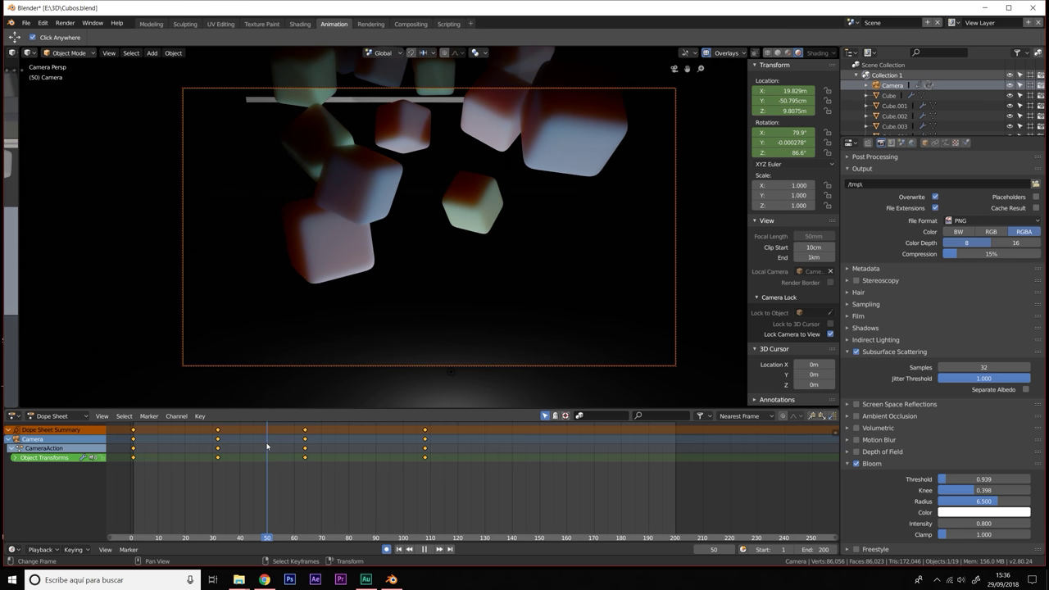
mouse_move(409, 243)
shift+middle_down()
mouse_move(410, 227)
mouse_move(334, 295)
shift+middle_up()
key(i)
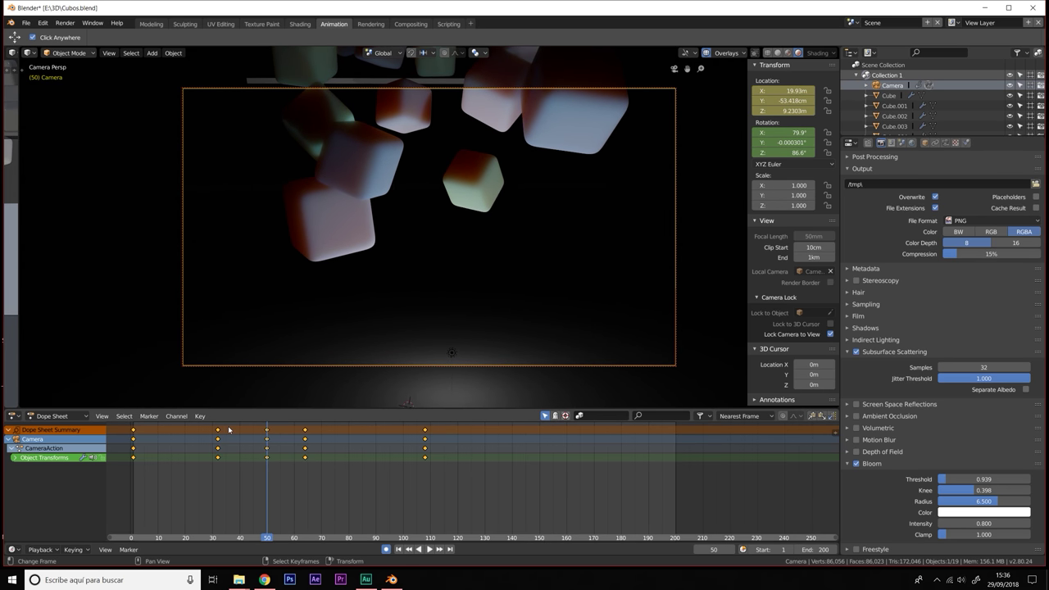
Step: Frame a low shot among the cubes at frame 200 and save the blend file
click(218, 430)
key(space)
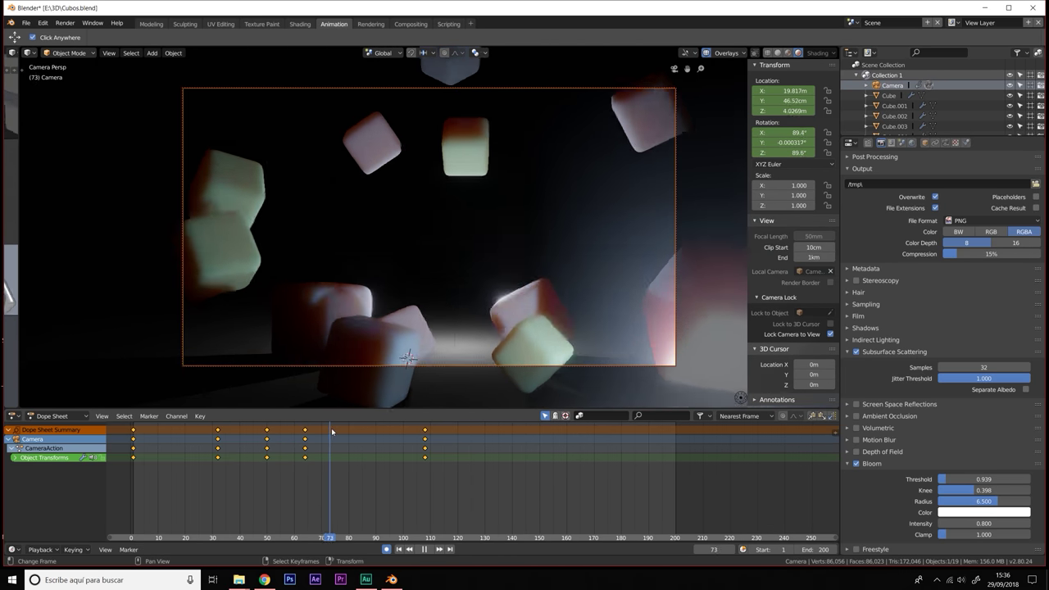
drag(331, 428, 606, 453)
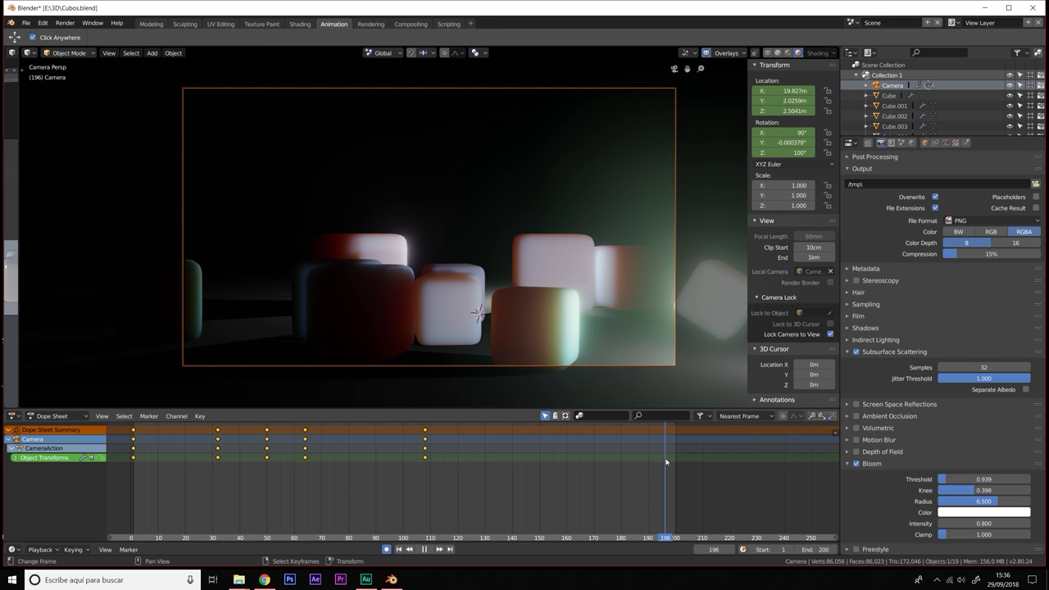
drag(672, 459, 676, 464)
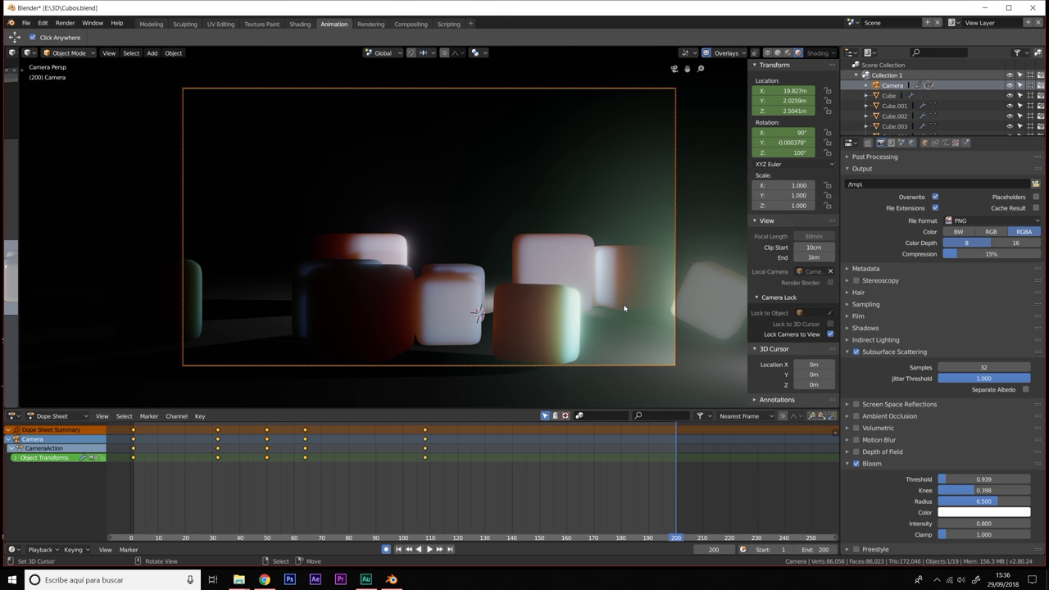
mouse_move(624, 308)
middle_down()
mouse_move(597, 306)
mouse_move(600, 321)
mouse_move(592, 287)
middle_up()
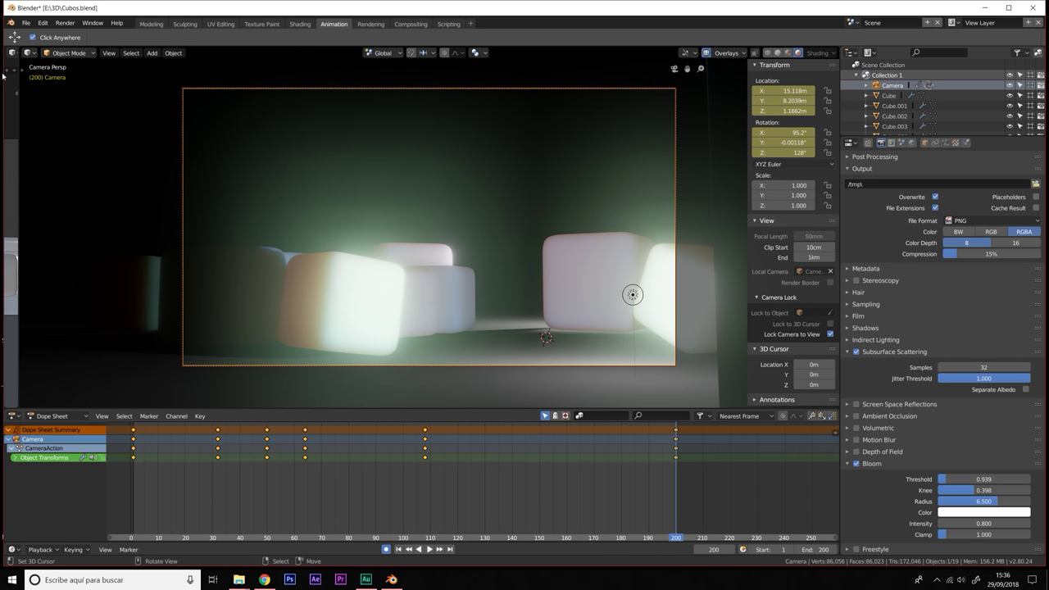
click(26, 24)
click(24, 106)
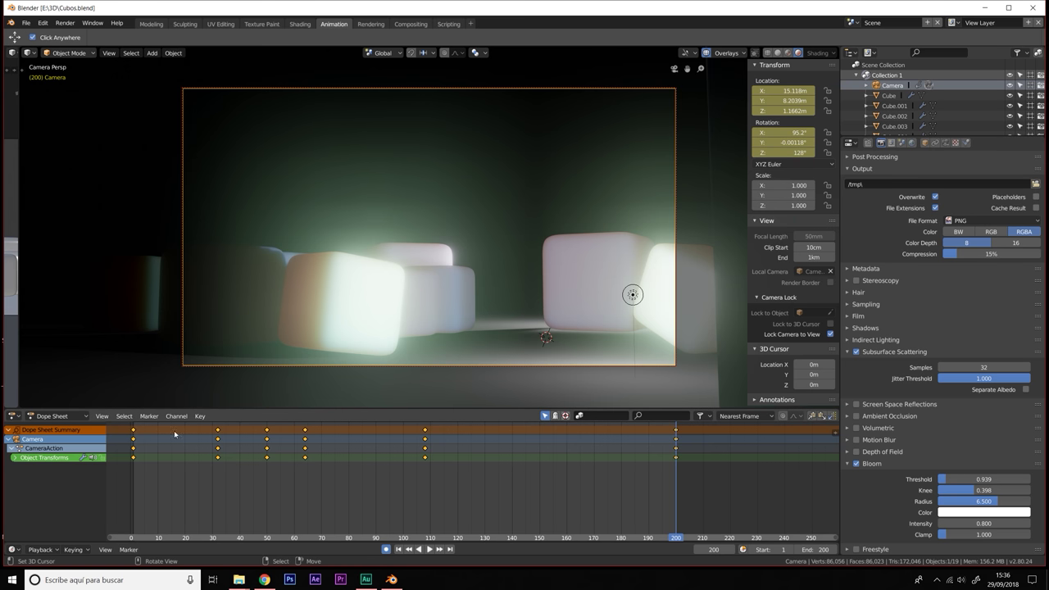
Step: Play the animation, unlock the camera from the view, and review the scene near frame 169
key(shift+Left)
key(space)
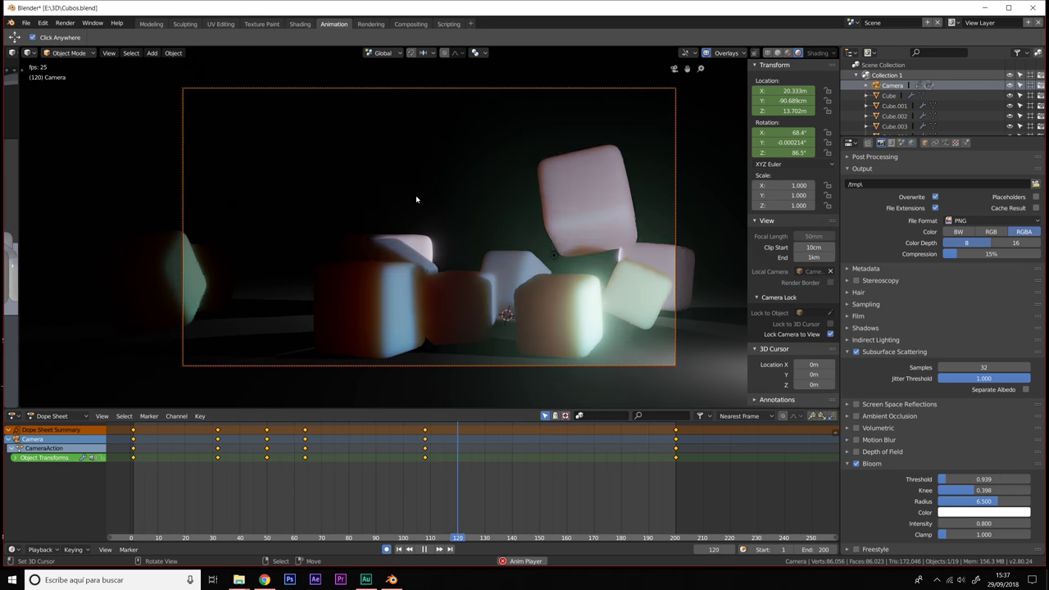
click(831, 334)
scroll(400, 291, down, 1)
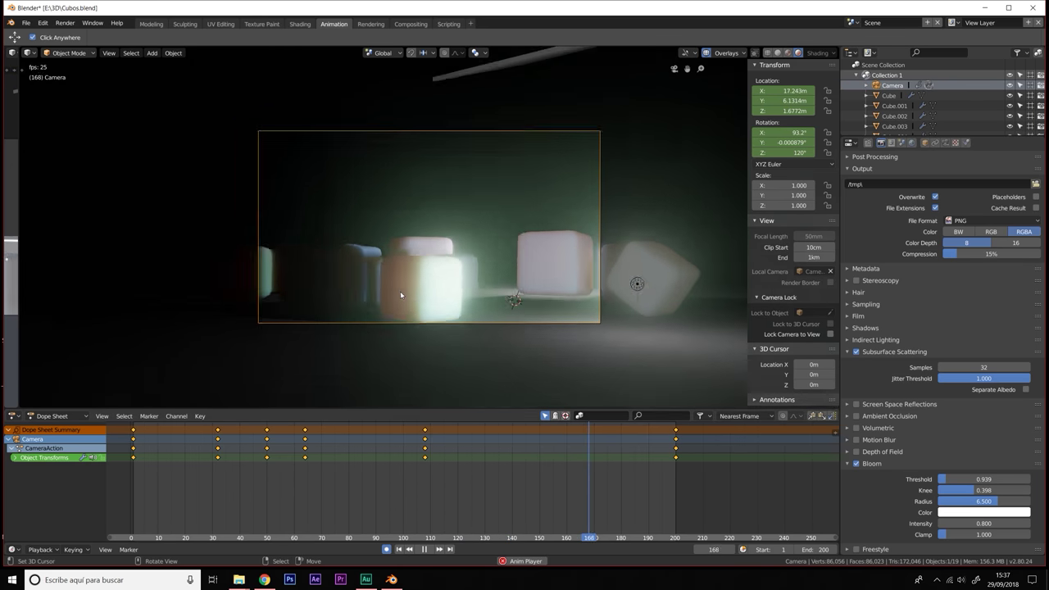
scroll(402, 293, down, 4)
middle_drag(403, 292, 430, 303)
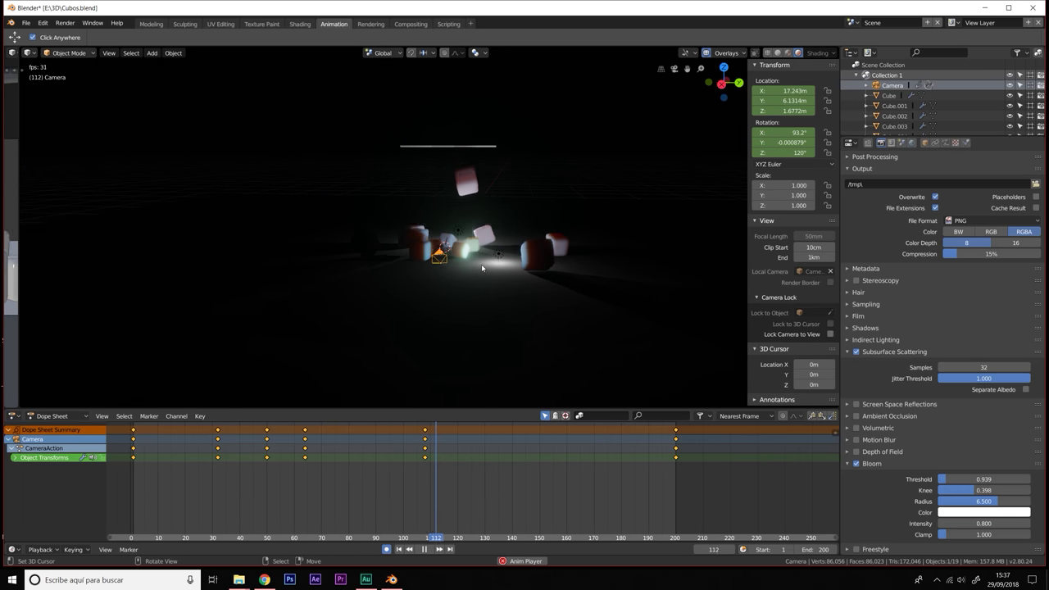
key(KP_0)
scroll(471, 266, up, 4)
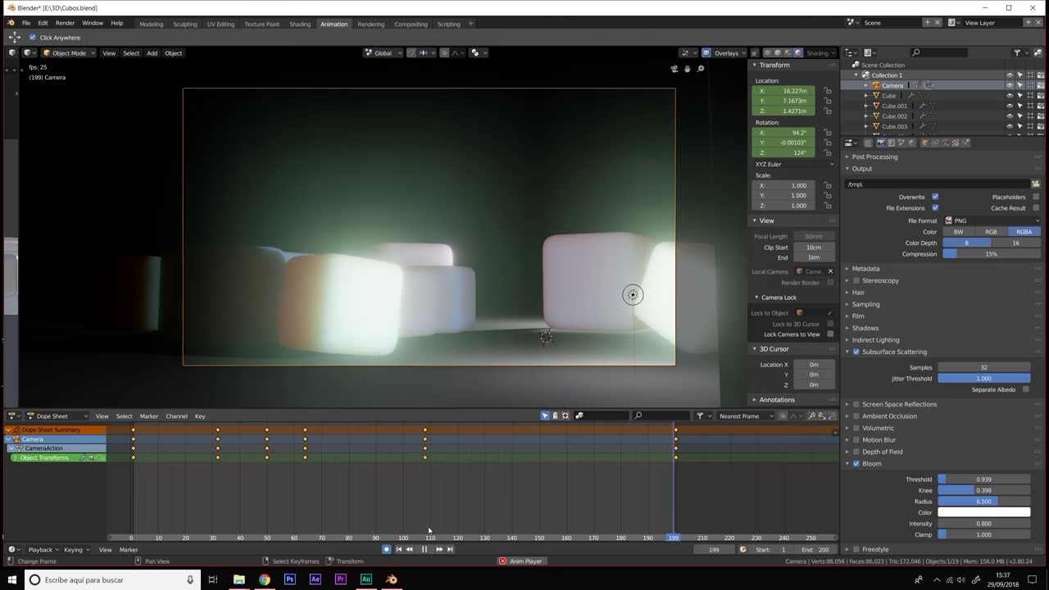
key(space)
key(space)
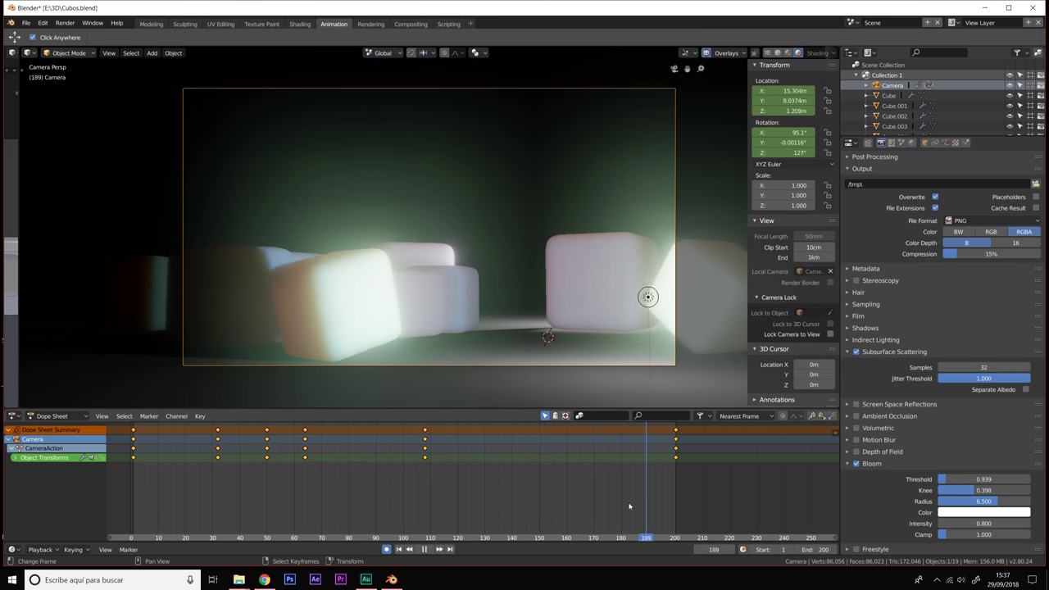
drag(629, 507, 590, 523)
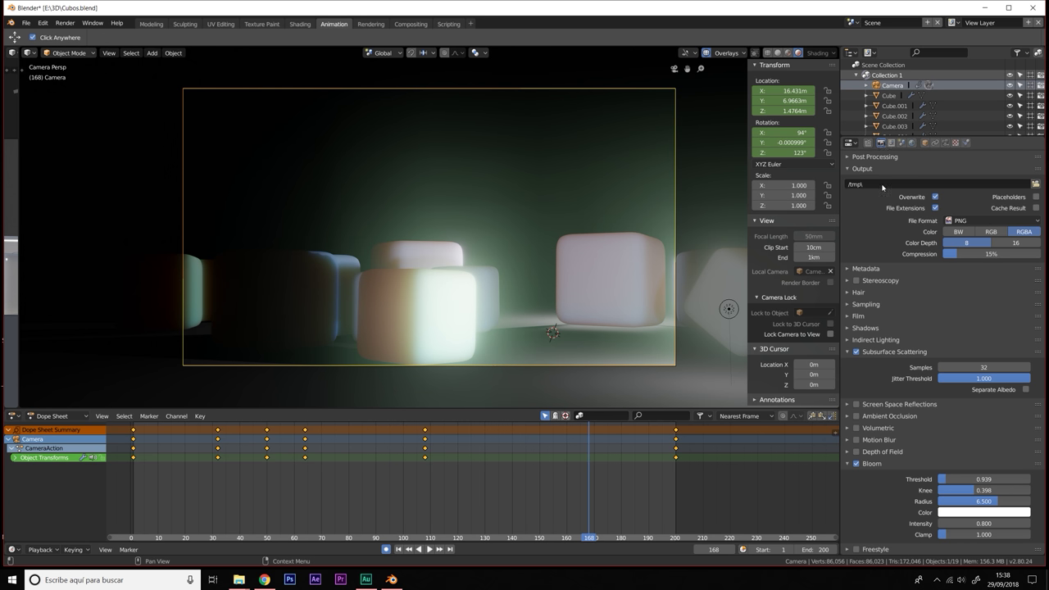
scroll(899, 241, up, 2)
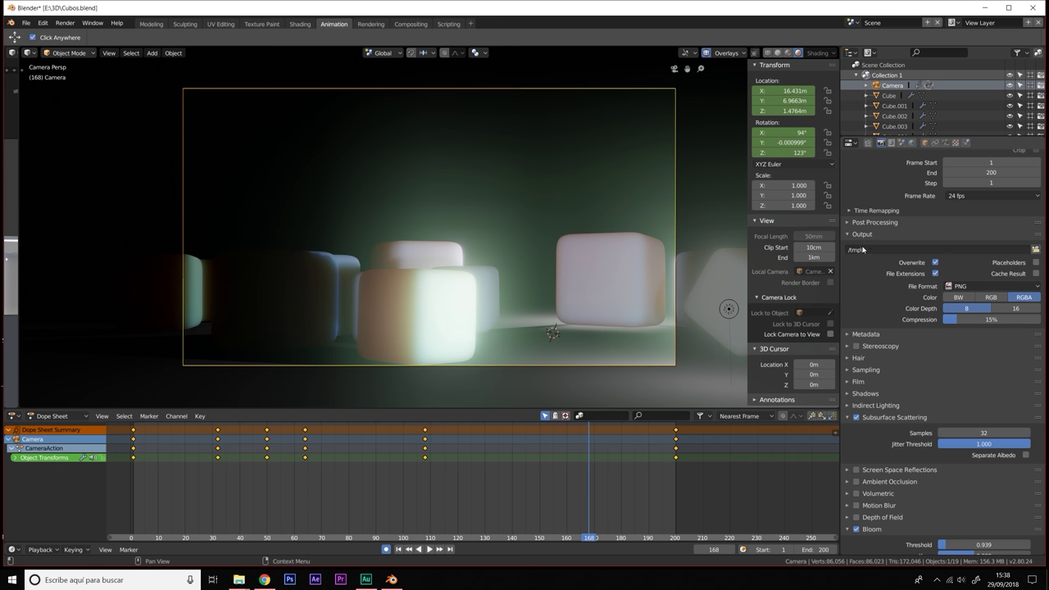
scroll(934, 231, up, 2)
scroll(935, 230, up, 1)
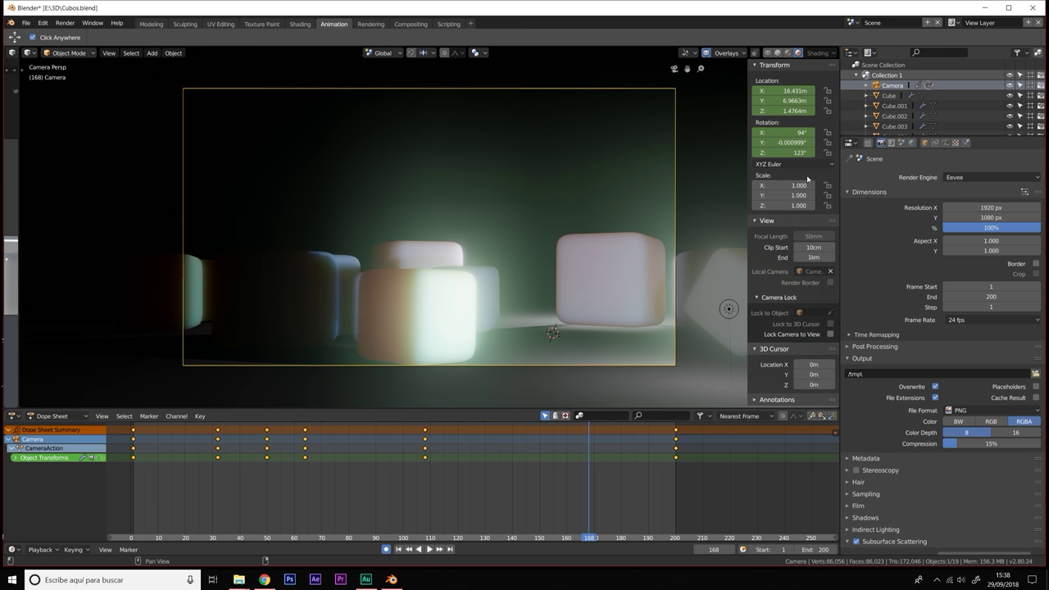
scroll(989, 332, down, 2)
scroll(942, 361, down, 2)
scroll(883, 391, down, 2)
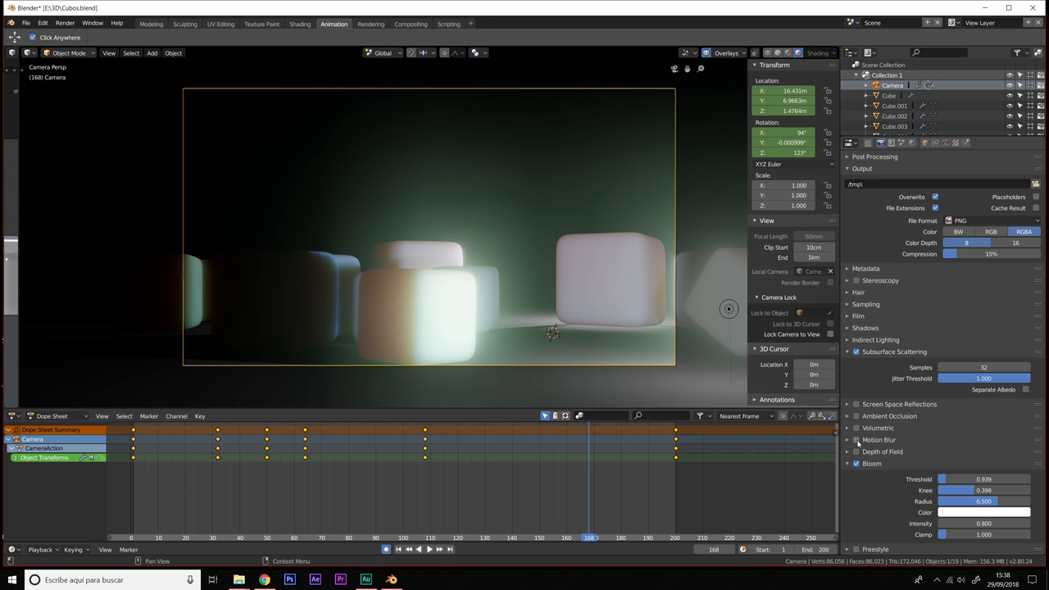
Step: Turn on motion blur and replay the cube fall, scrubbing toward frame 178
click(857, 440)
click(848, 440)
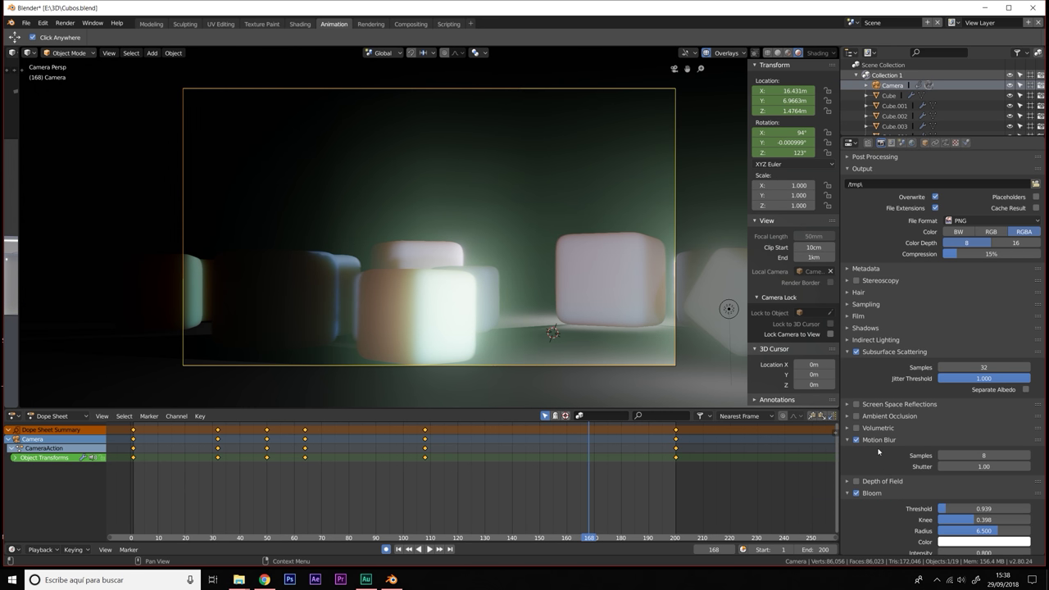
drag(484, 436, 148, 447)
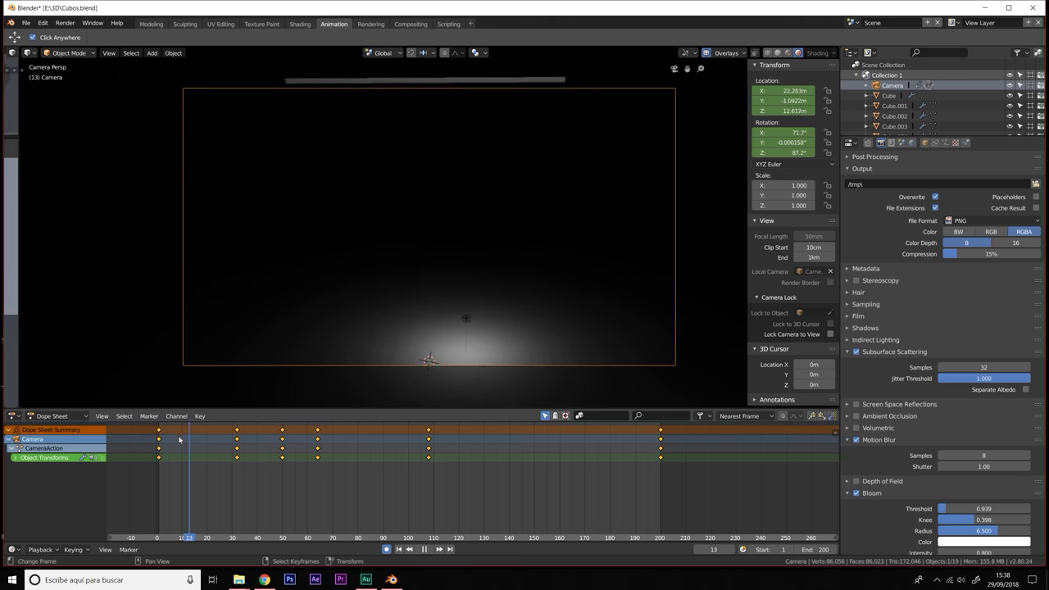
click(424, 549)
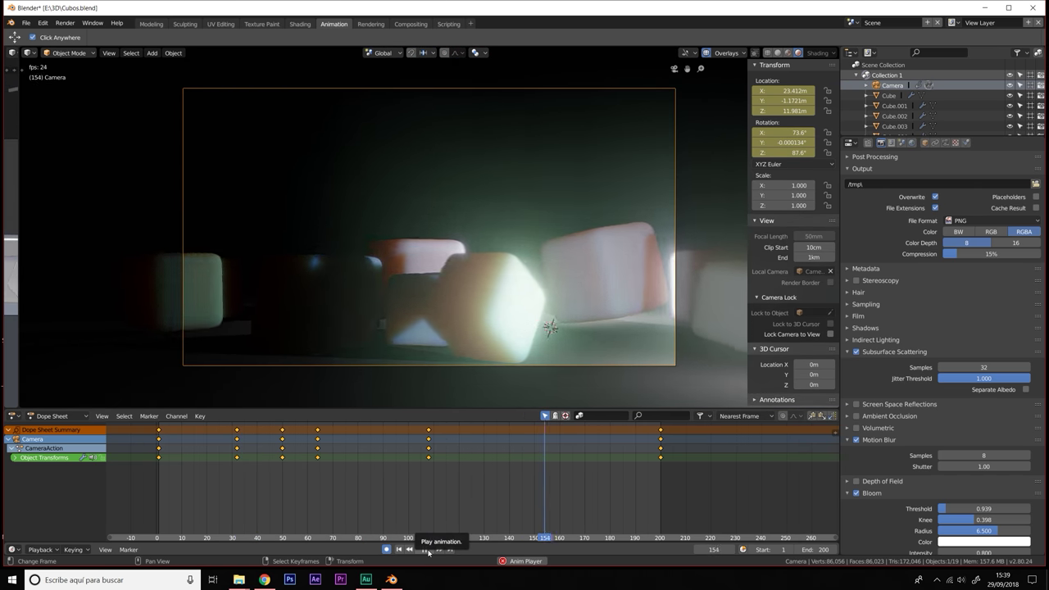
click(428, 550)
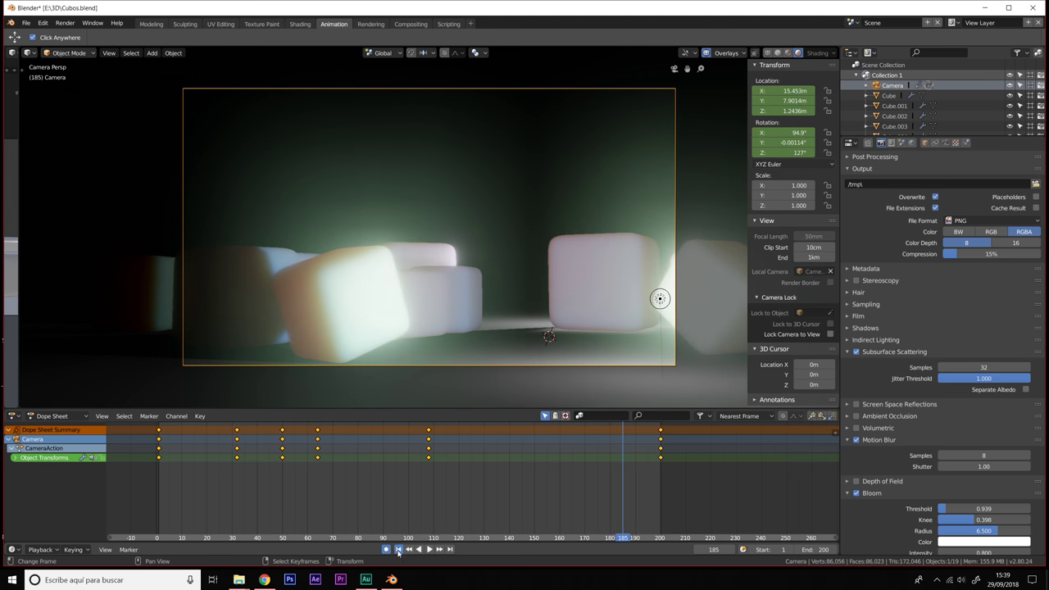
click(398, 550)
drag(350, 497, 282, 486)
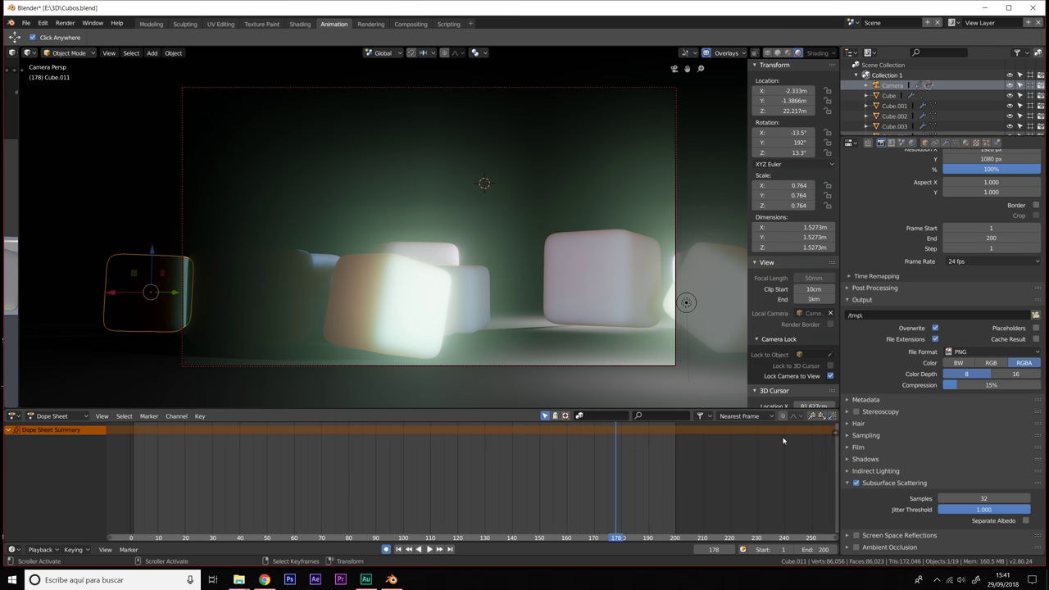
Step: Stop the falling-cube animation at frame 52 and enable Bloom
click(344, 465)
key(space)
drag(343, 463, 274, 464)
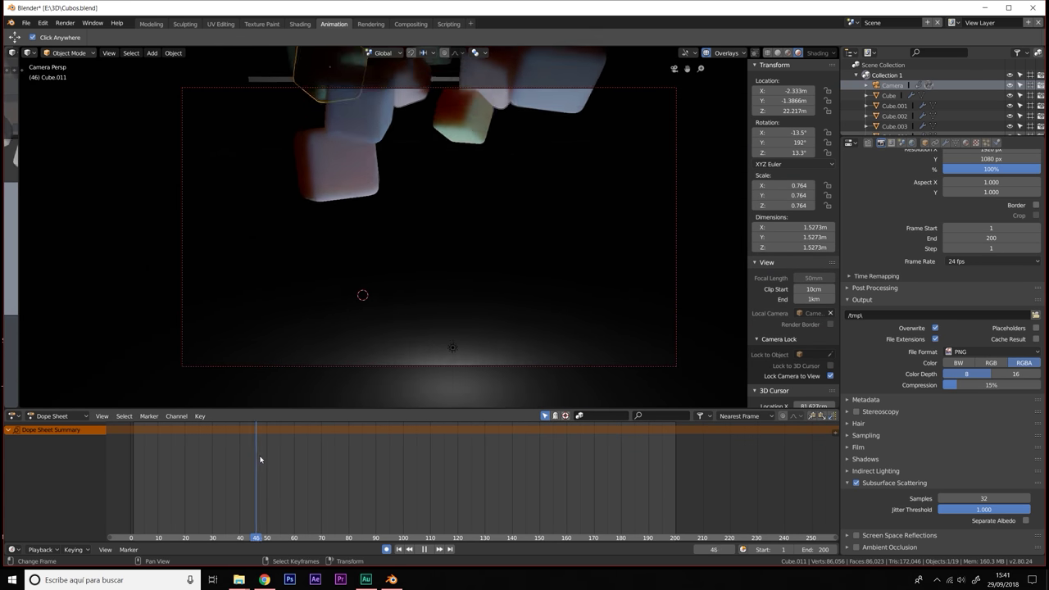
key(space)
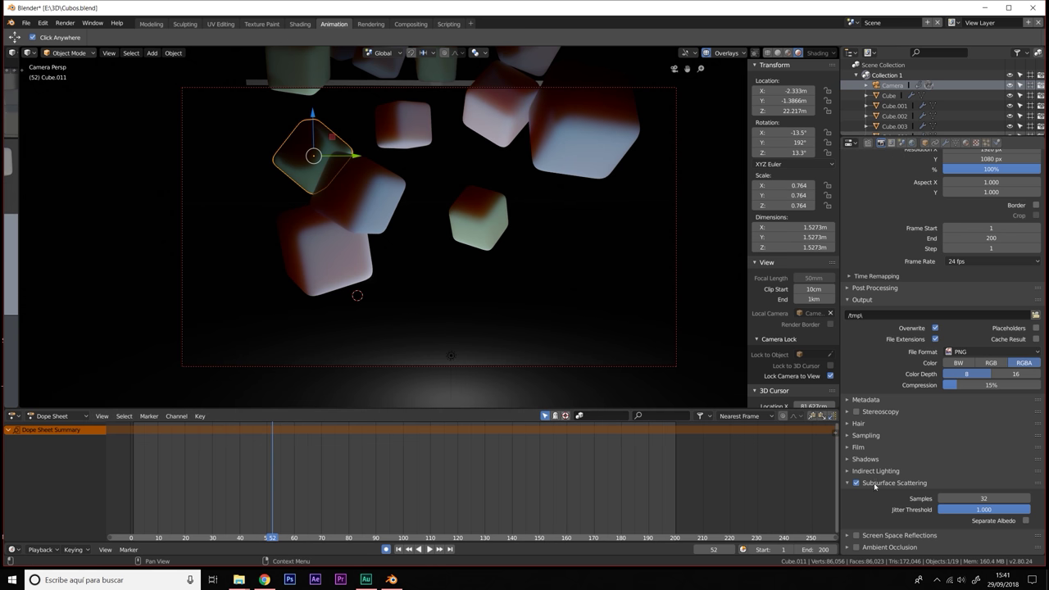
scroll(857, 464, down, 2)
click(856, 529)
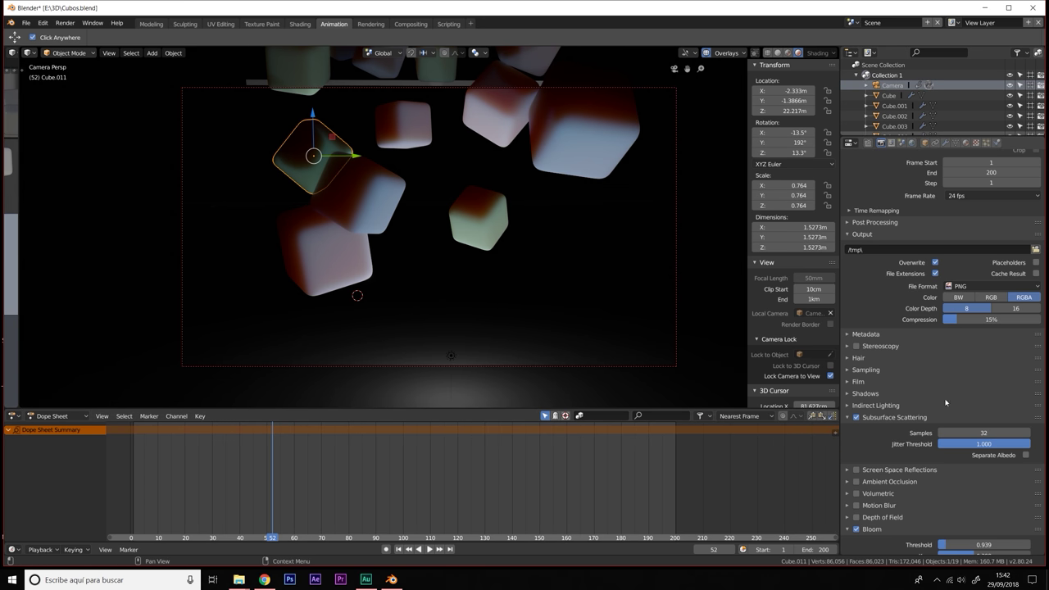
Step: Enable Motion Blur with higher samples and shutter, then preview it from the first frame
click(856, 506)
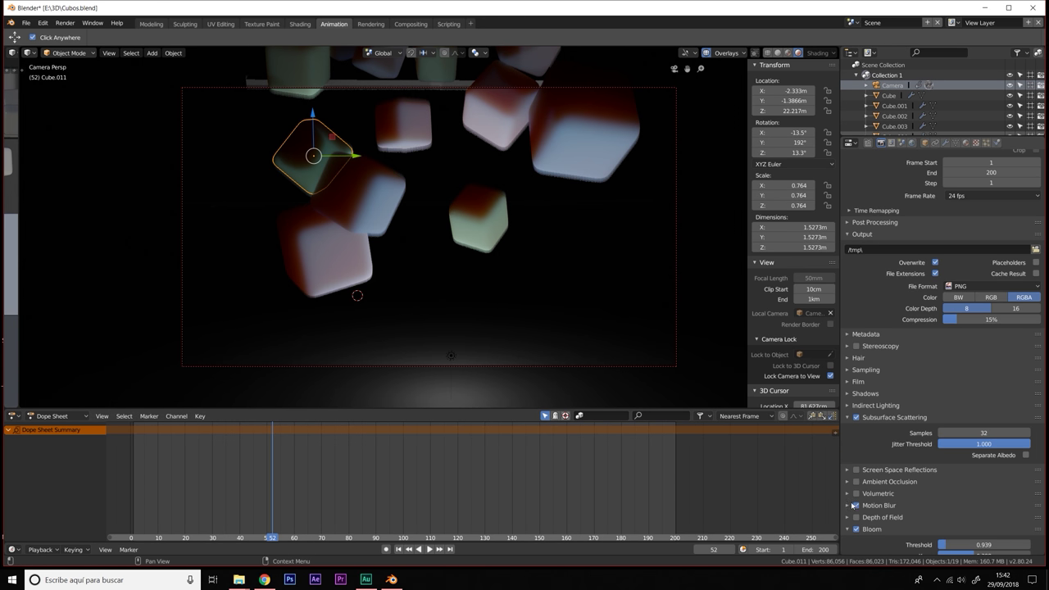
click(844, 507)
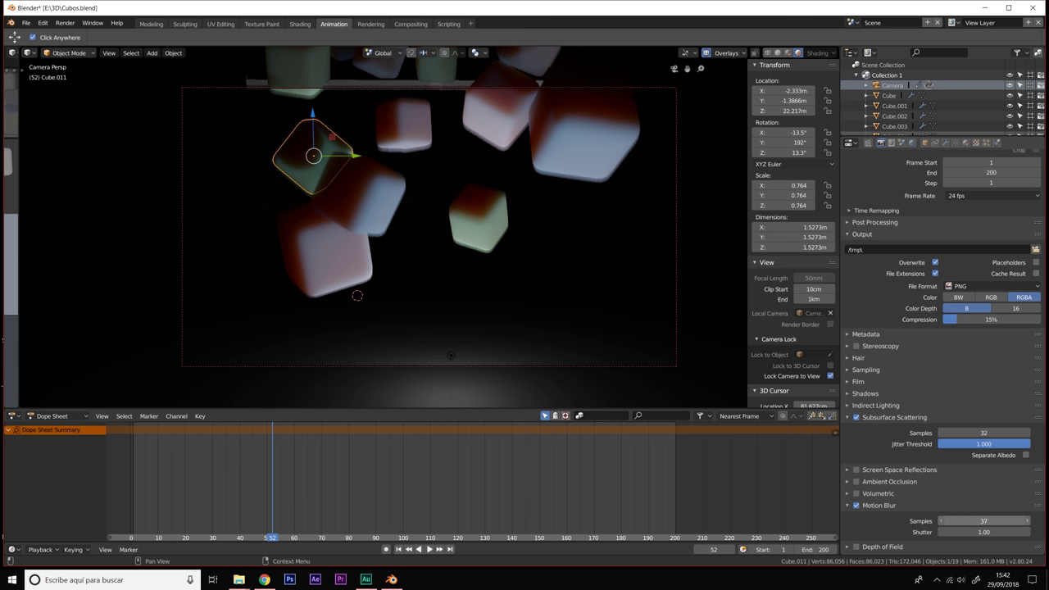
drag(984, 522, 1032, 532)
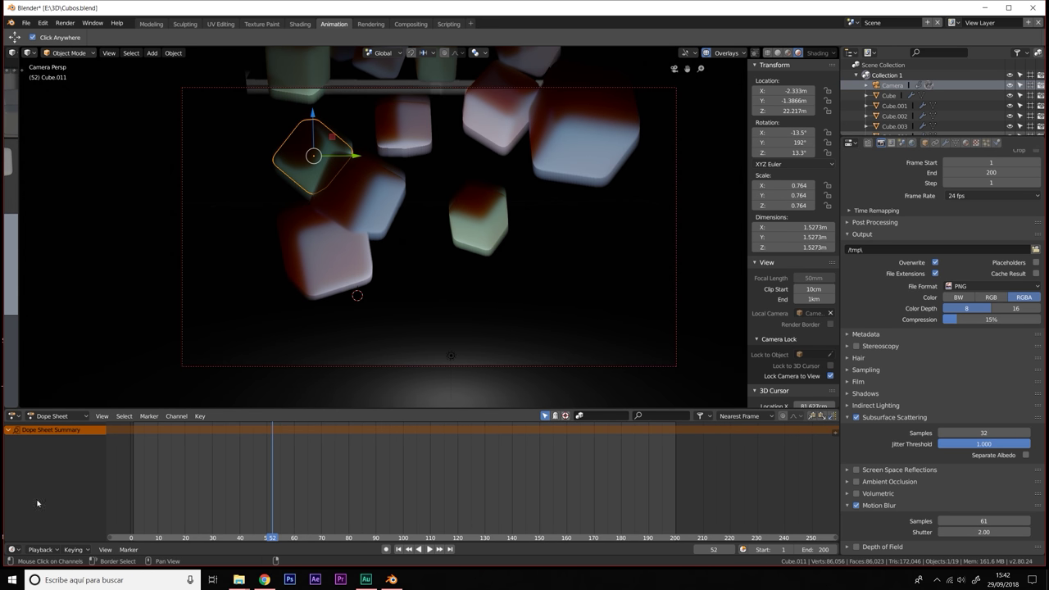
key(shift+Left)
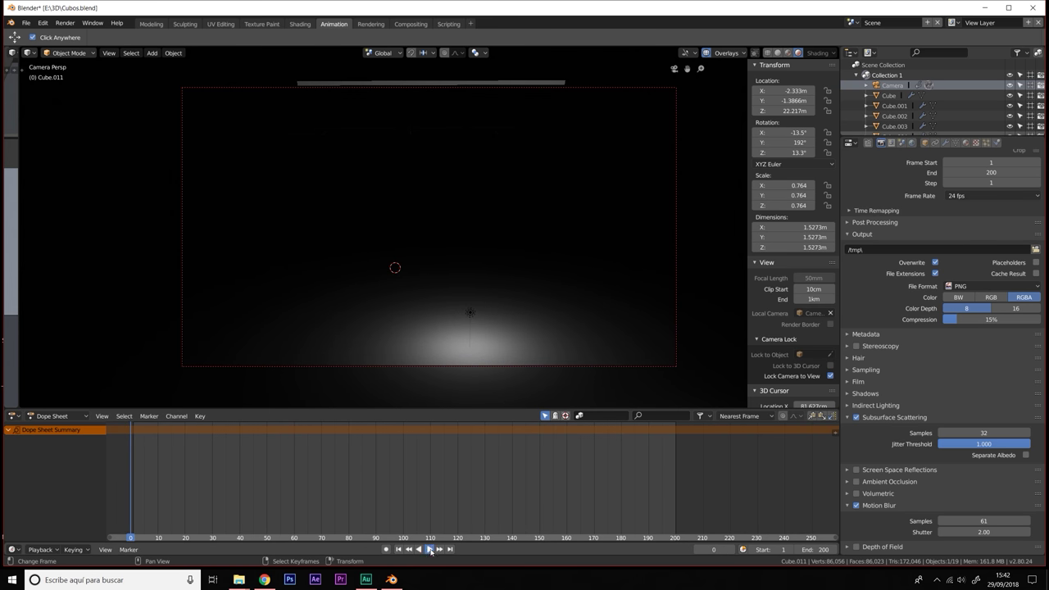
click(431, 549)
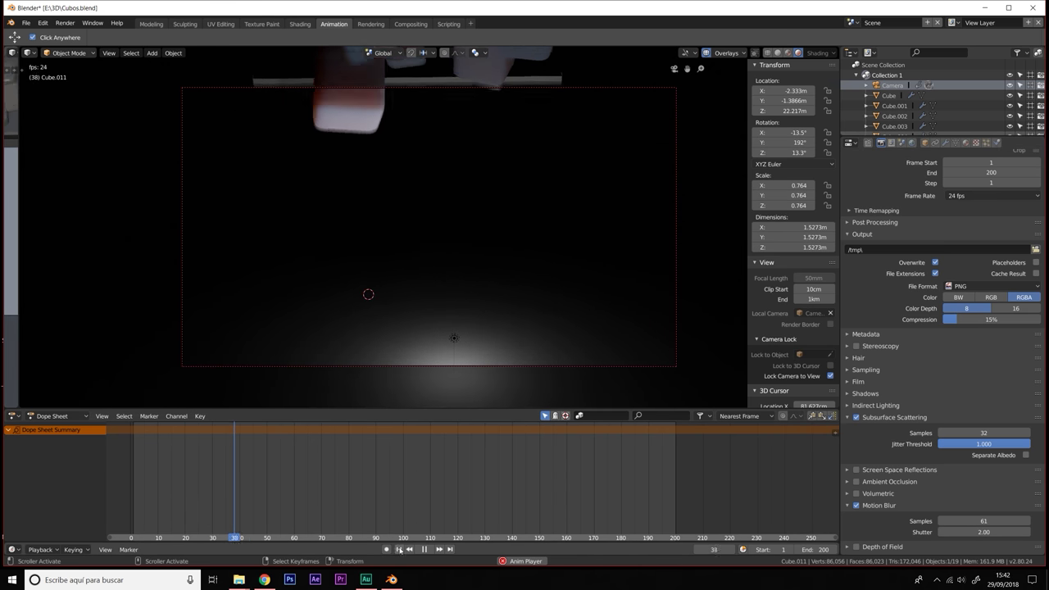
Step: Stop playback near frame 53, disable Motion Blur, and replay the animation
drag(328, 474, 269, 477)
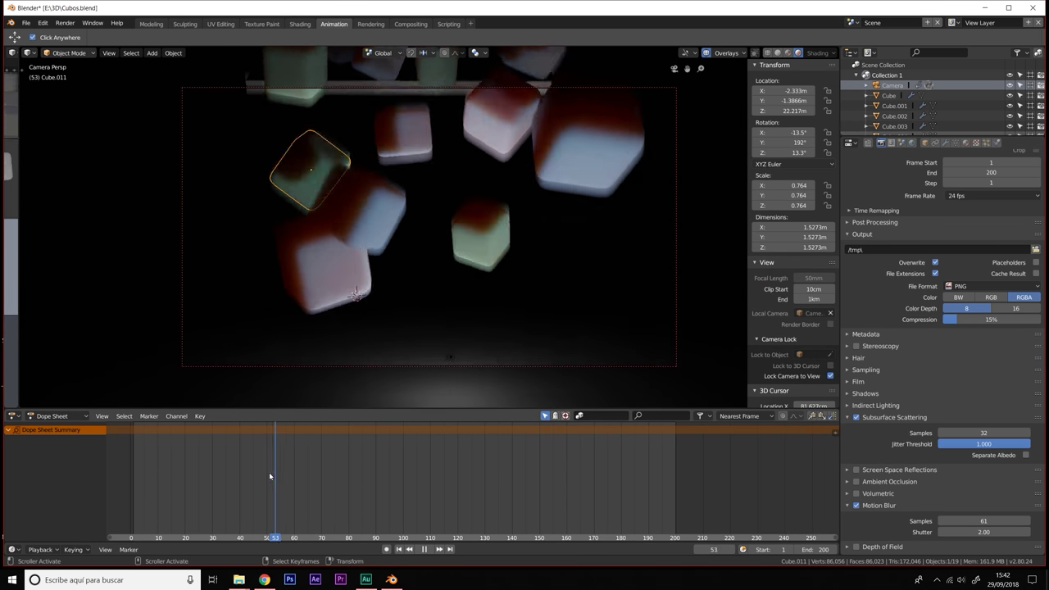
key(space)
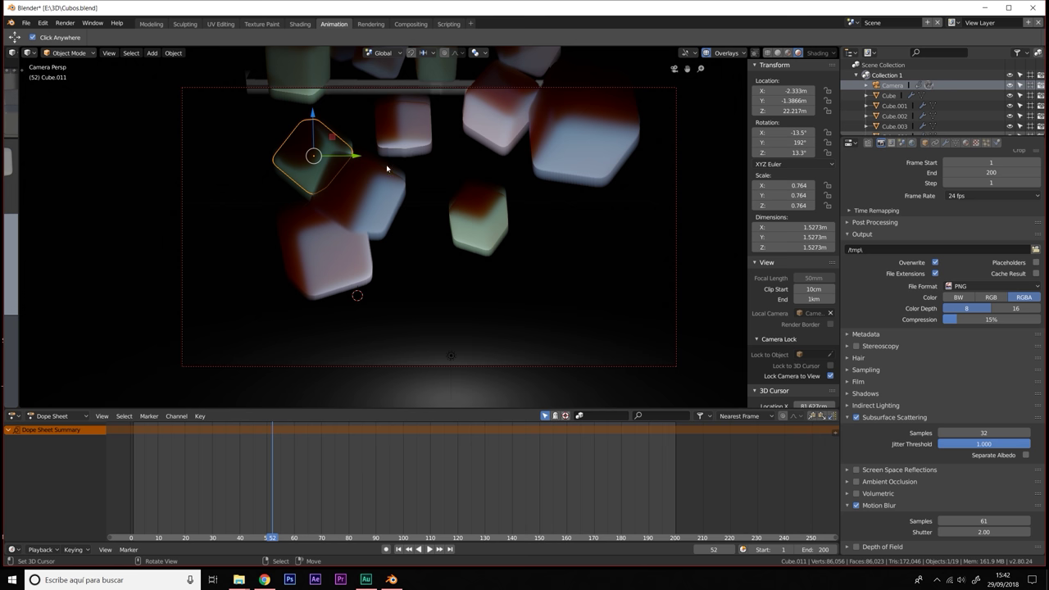
click(857, 506)
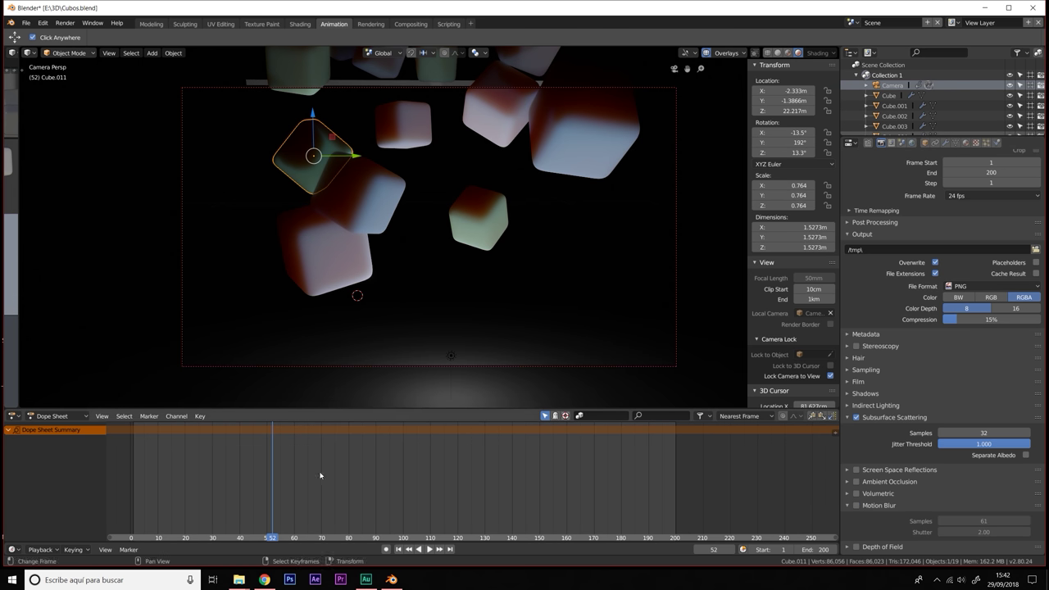
key(space)
key(space)
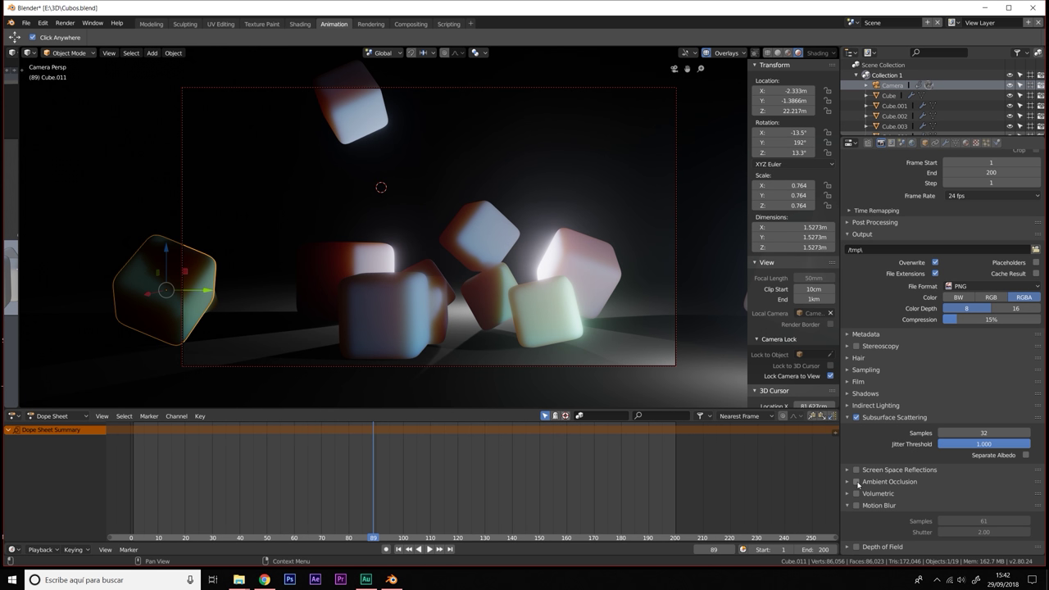
click(859, 482)
click(858, 483)
scroll(918, 306, up, 4)
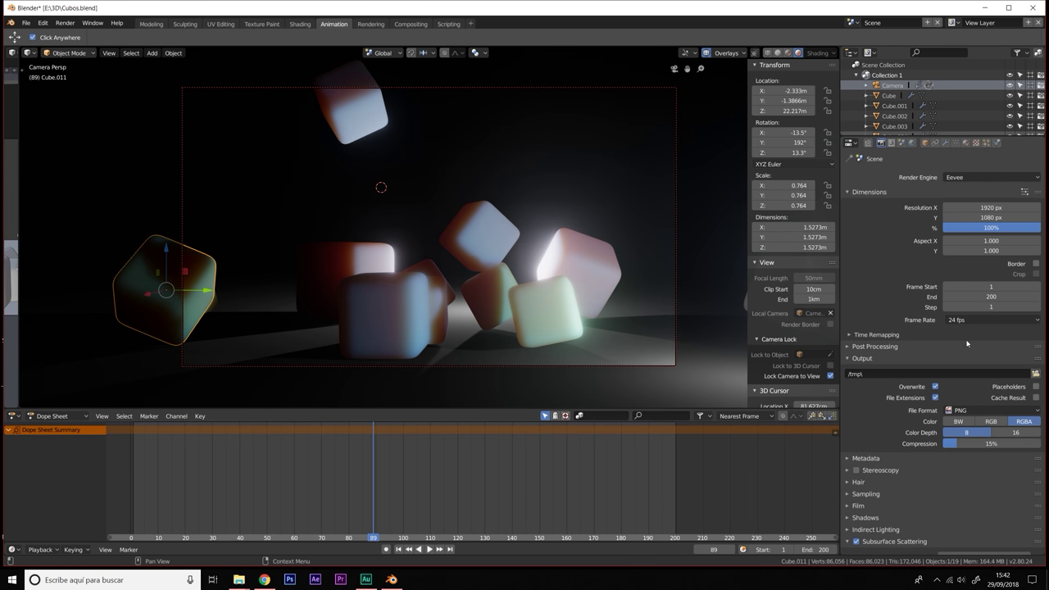
click(984, 180)
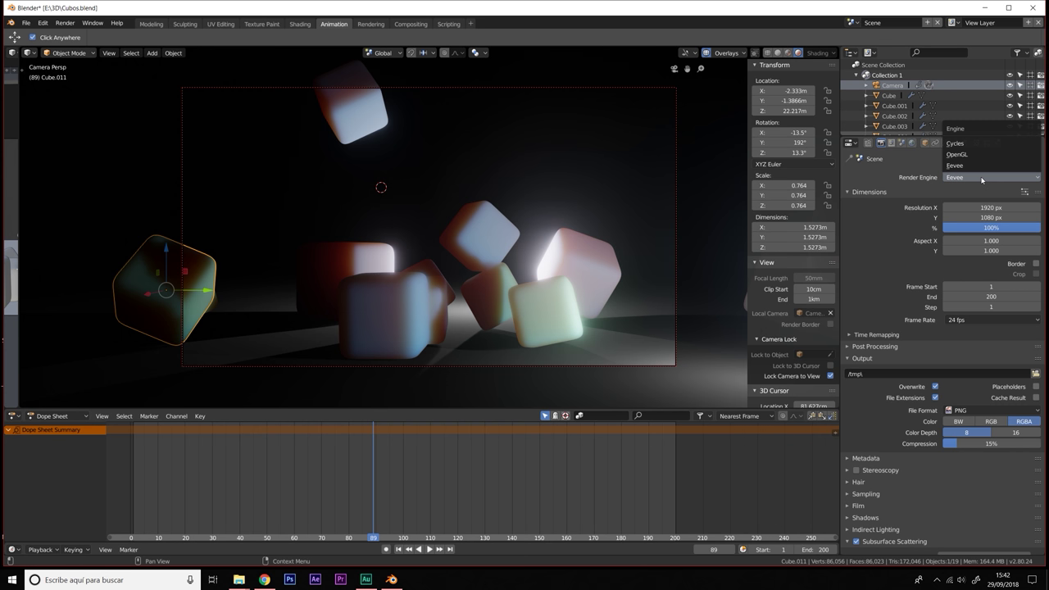
click(982, 178)
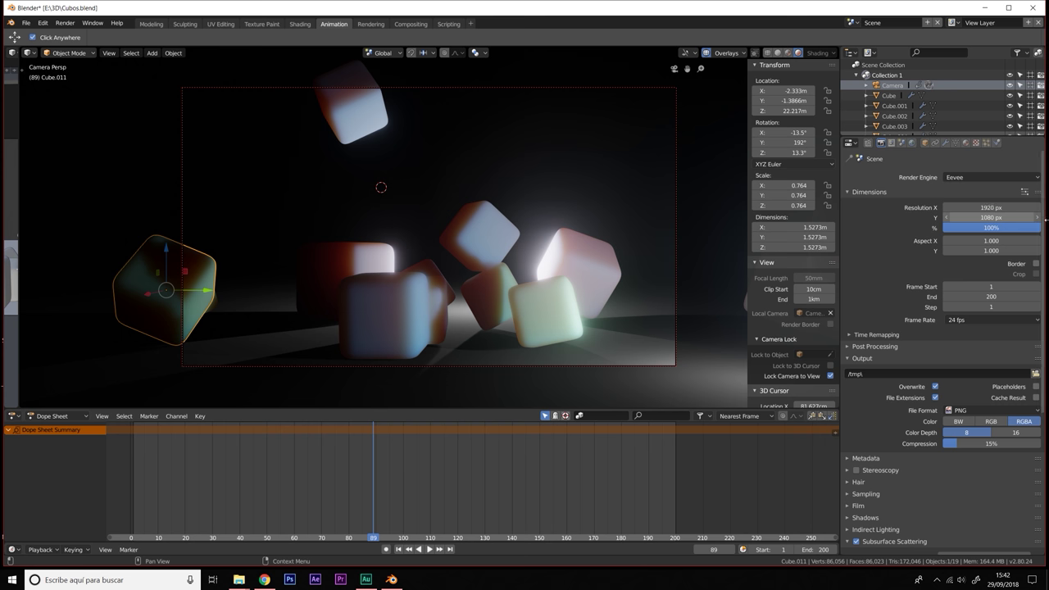
drag(992, 227, 967, 227)
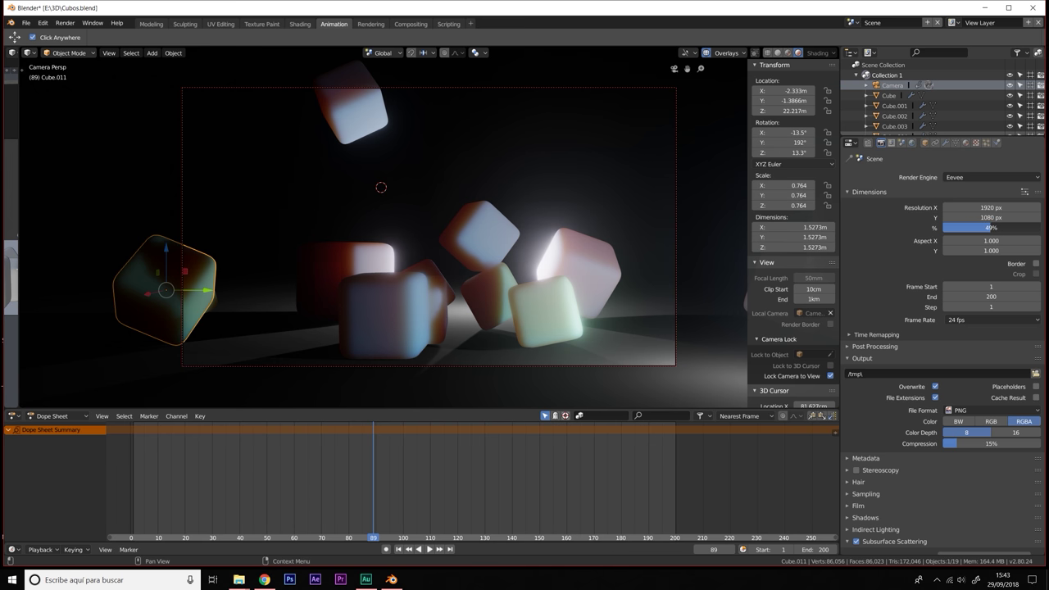
key(Escape)
scroll(919, 328, down, 1)
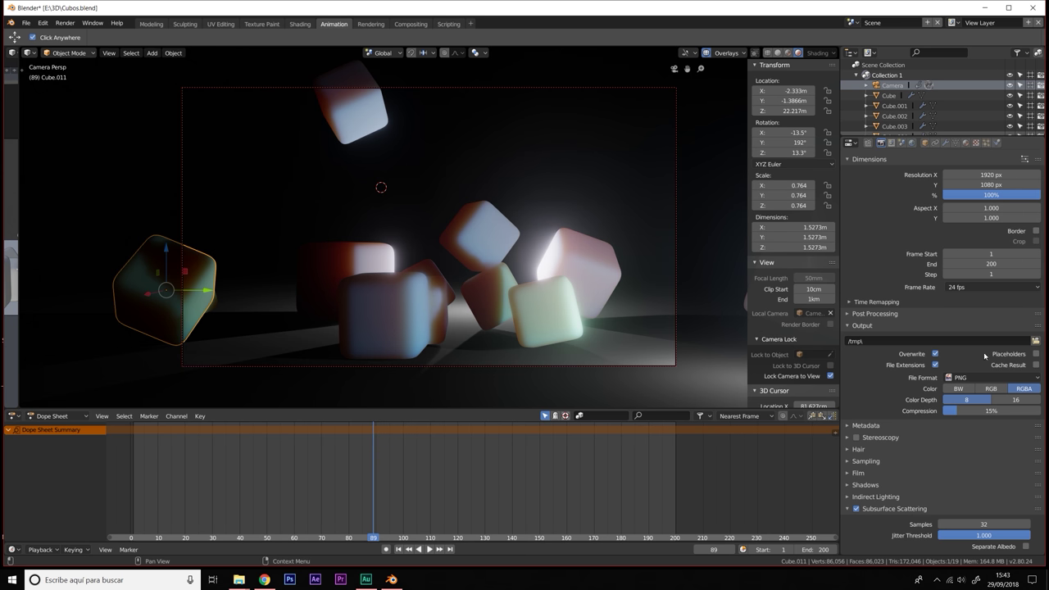
Step: Set the output to FFmpeg video with an MPEG-4 container and RGB colour
click(979, 378)
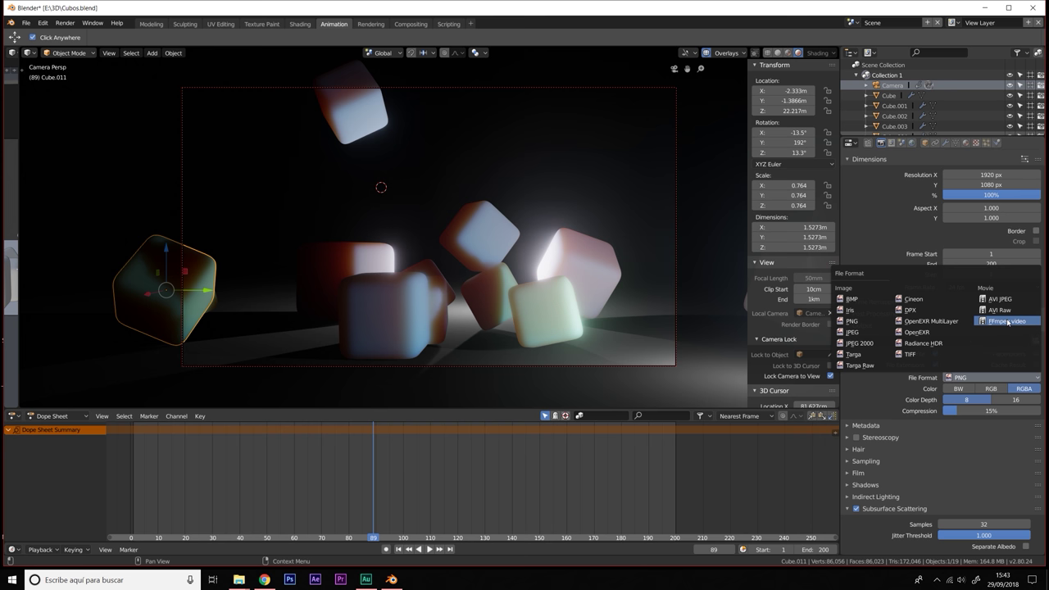
click(1007, 322)
click(844, 405)
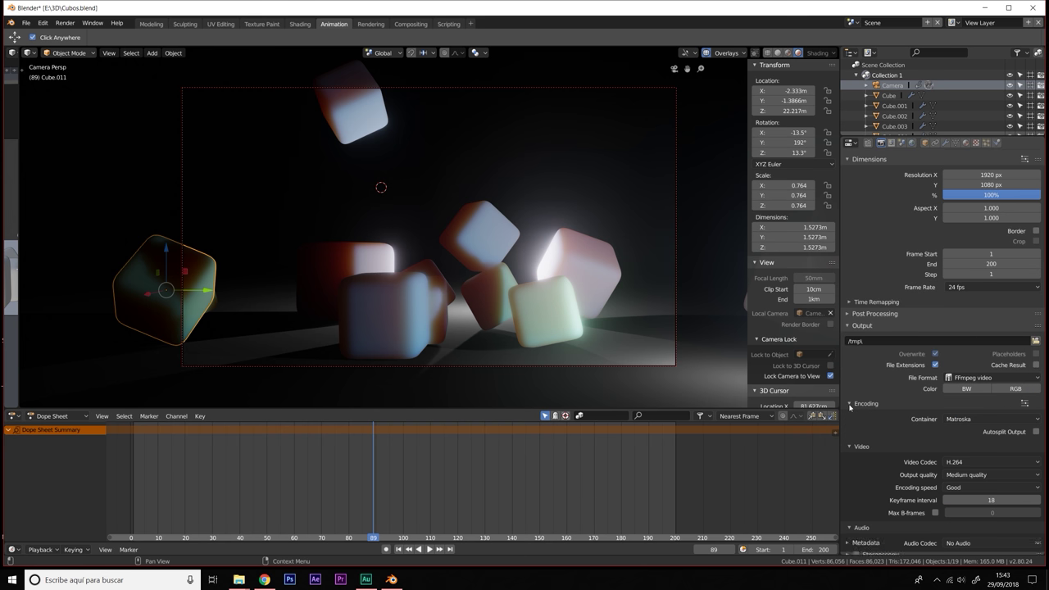
click(972, 420)
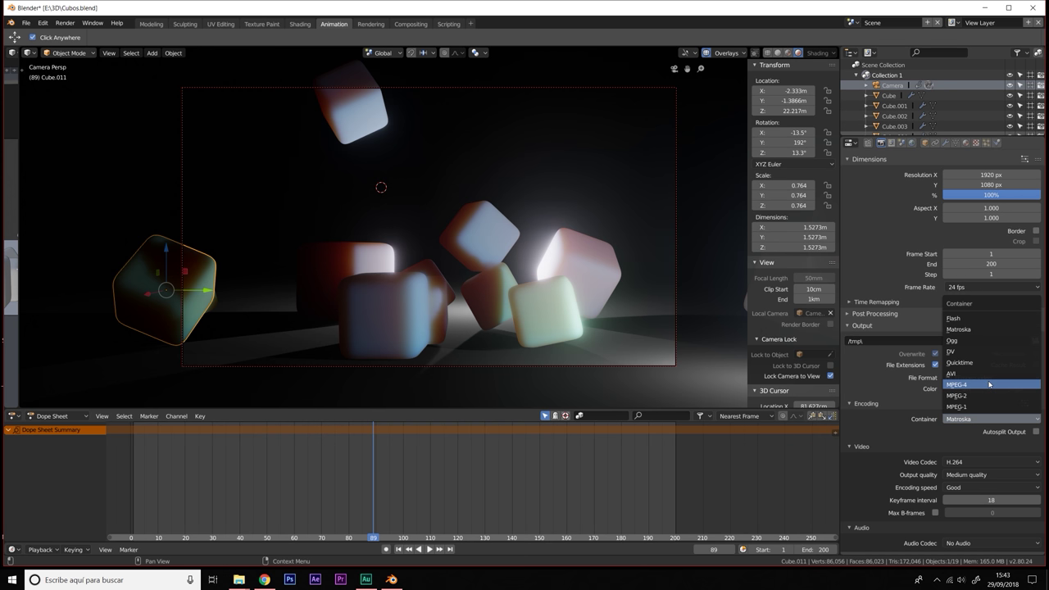
click(989, 385)
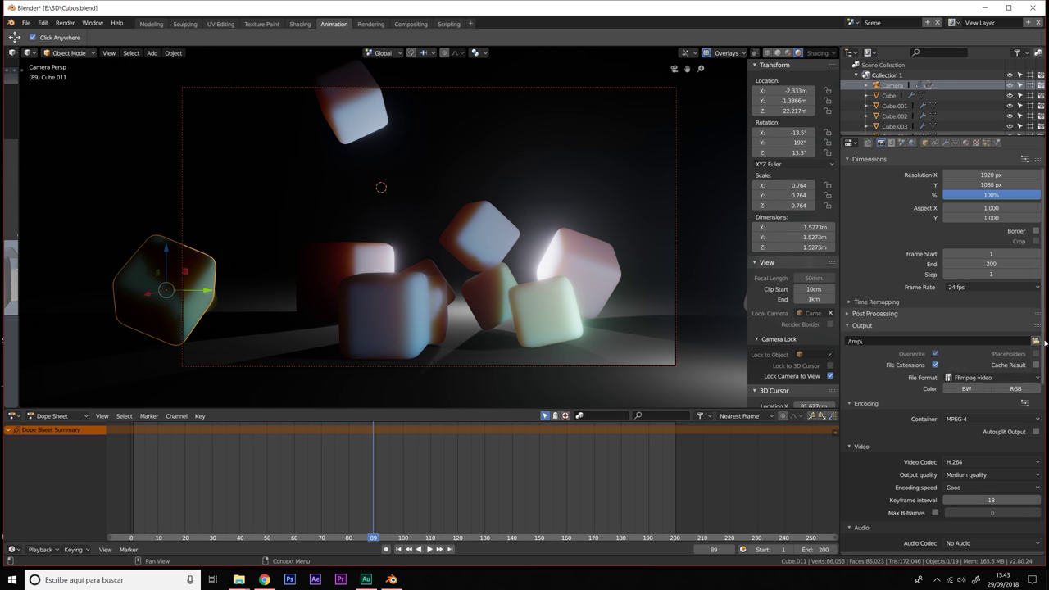
click(974, 379)
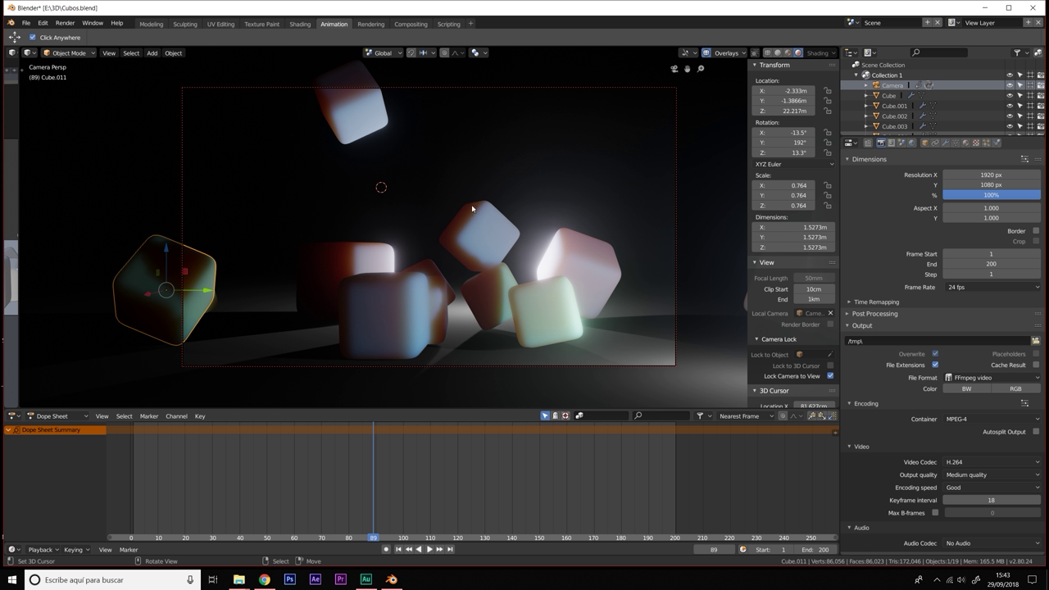
click(1013, 389)
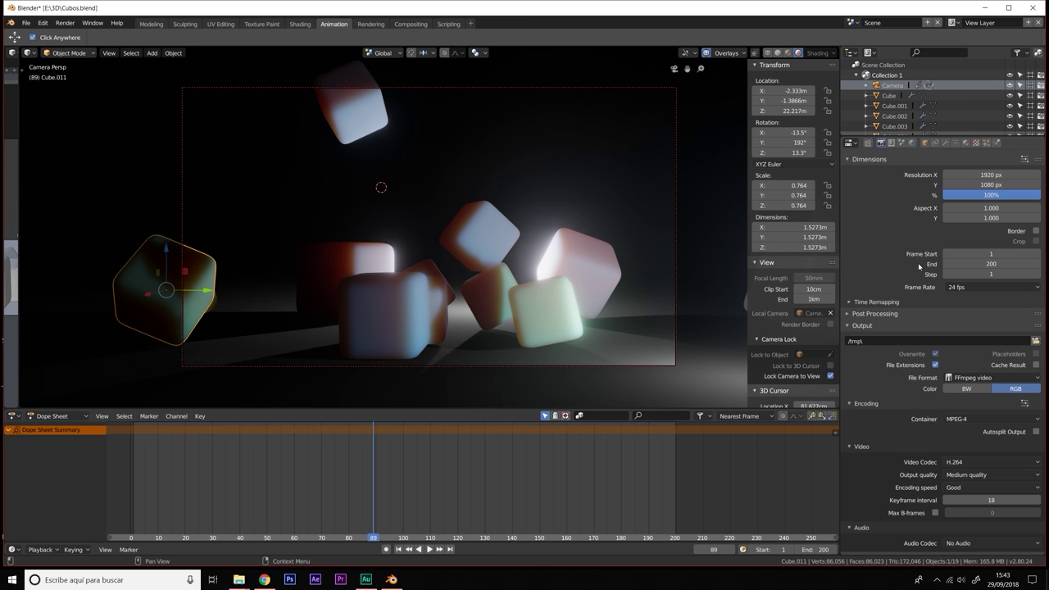
Step: Review the encoding settings and play the animation from the first frame
scroll(902, 284, down, 1)
scroll(943, 328, down, 2)
scroll(983, 353, down, 1)
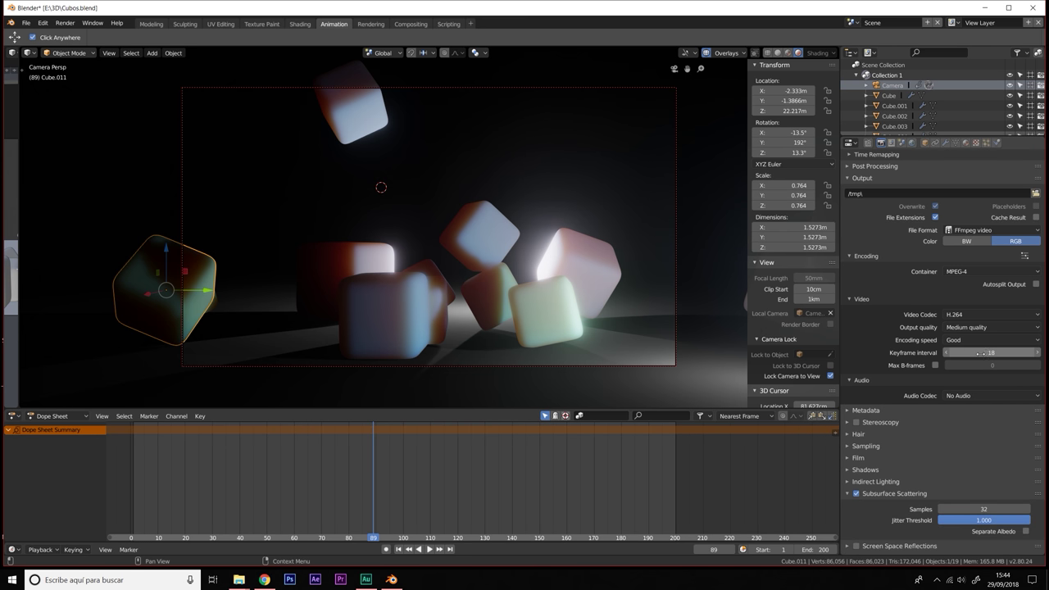
scroll(955, 348, up, 2)
scroll(955, 348, up, 3)
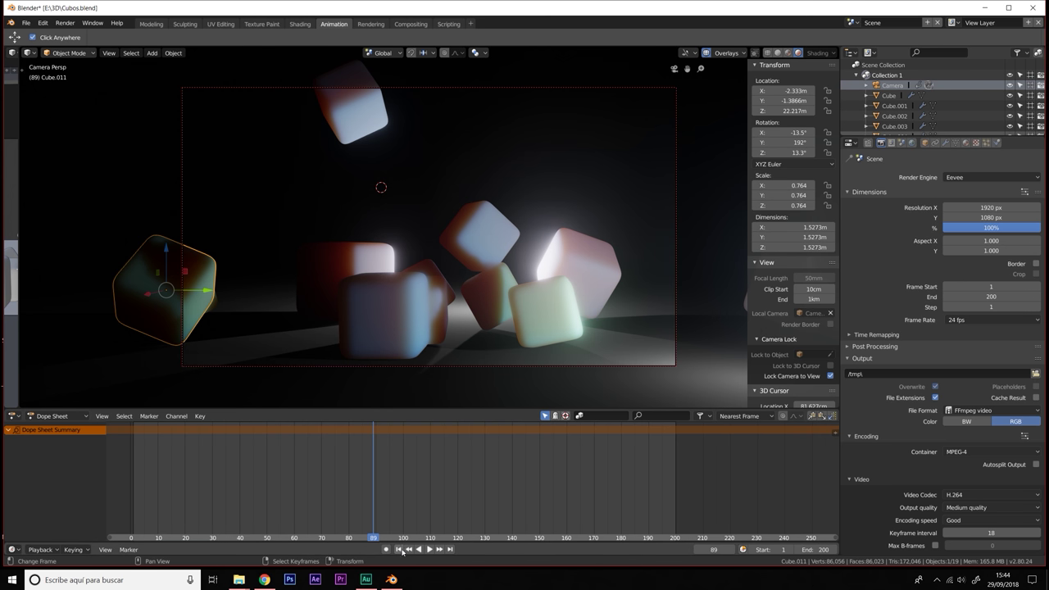
key(shift+Left)
key(space)
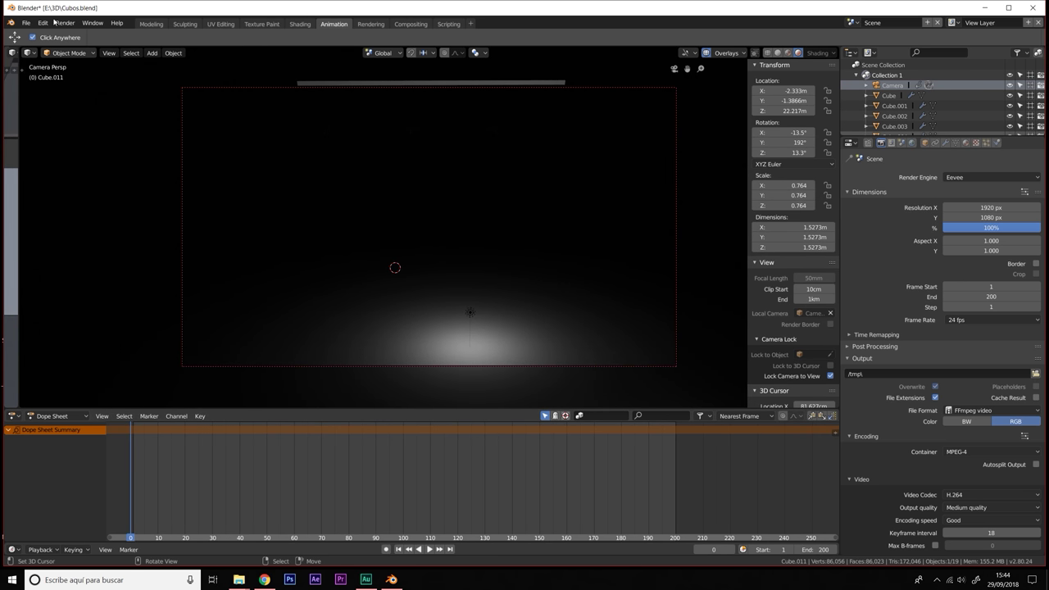